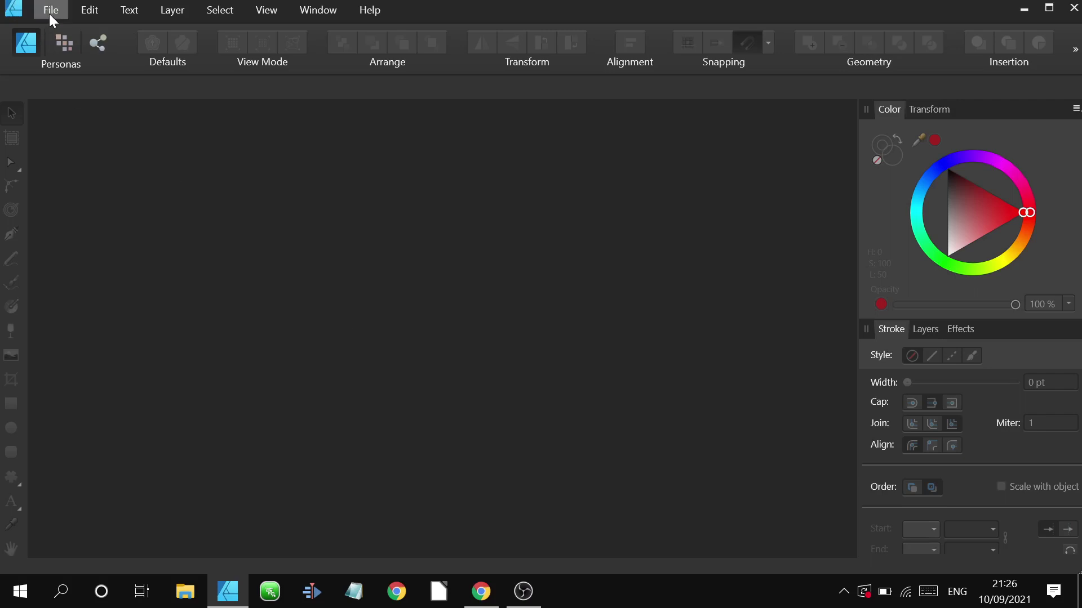
Start setting up a new document.
{"action": "left_click", "coordinate": [49, 12]}
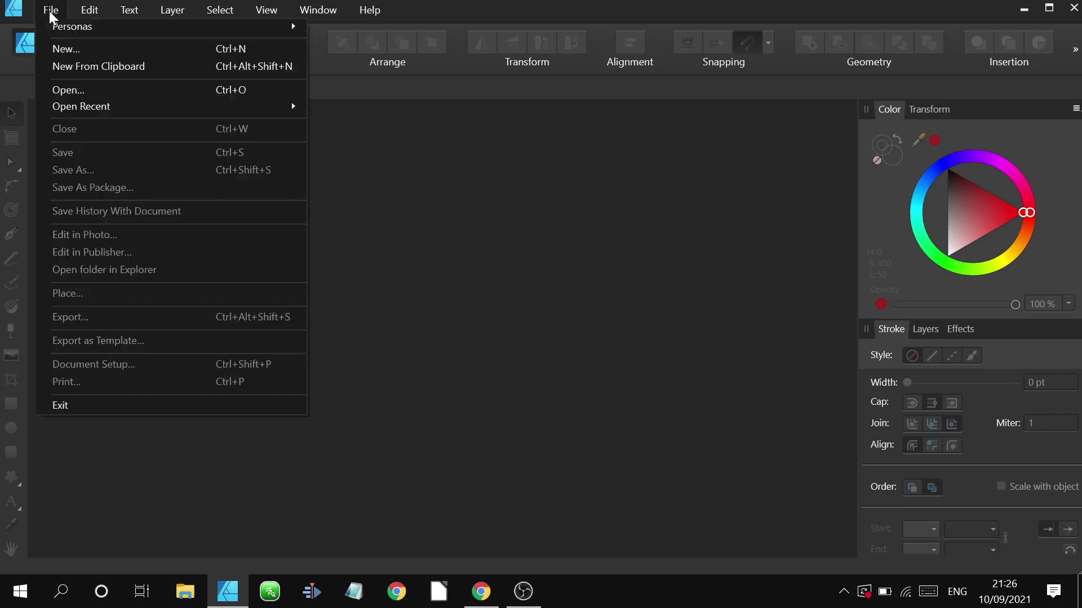
{"action": "left_click", "coordinate": [71, 48]}
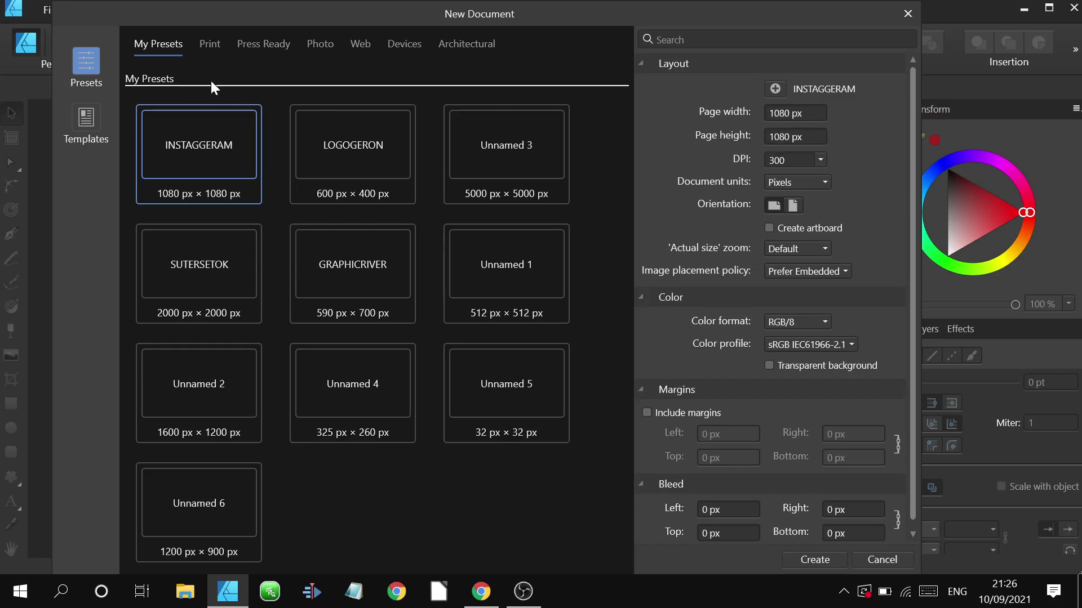
Look through the document preset categories from Print to Architectural and return to the custom presets.
{"action": "left_click", "coordinate": [212, 43]}
{"action": "left_click", "coordinate": [276, 47]}
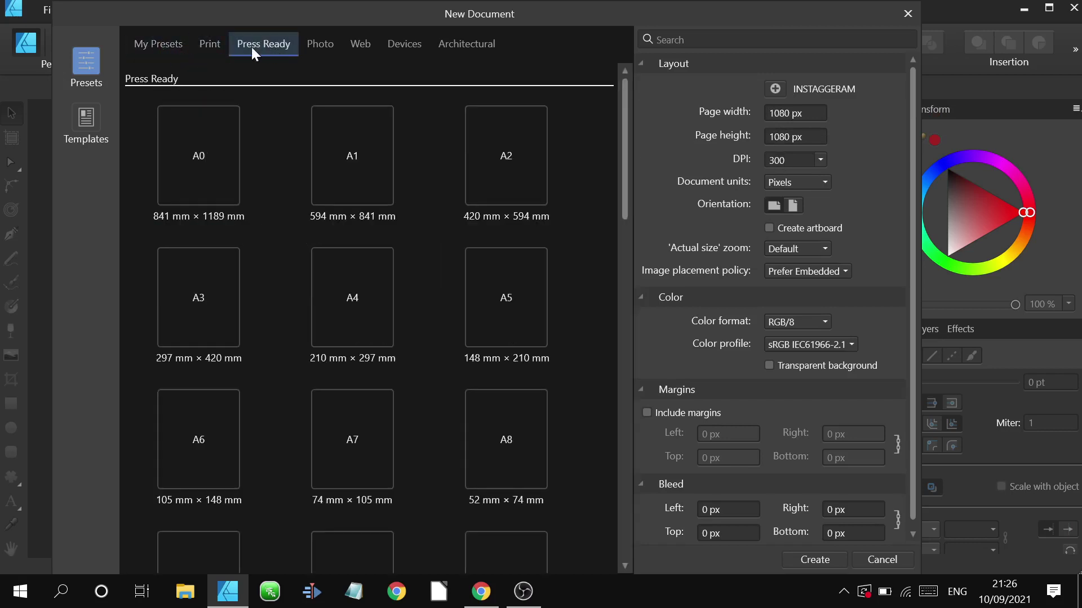
{"action": "left_click", "coordinate": [169, 44]}
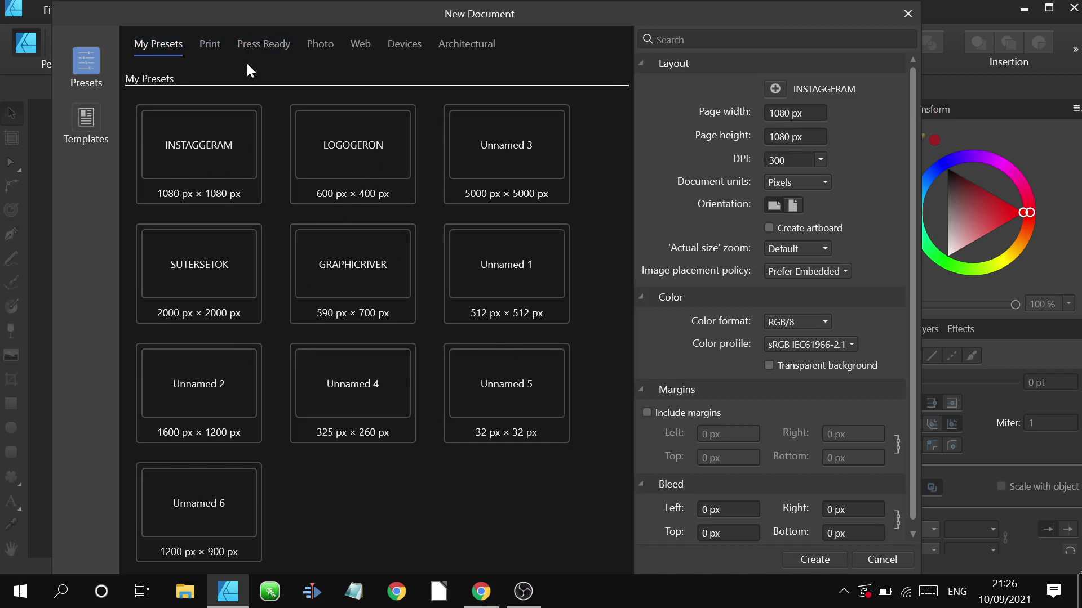
{"action": "left_click", "coordinate": [215, 43]}
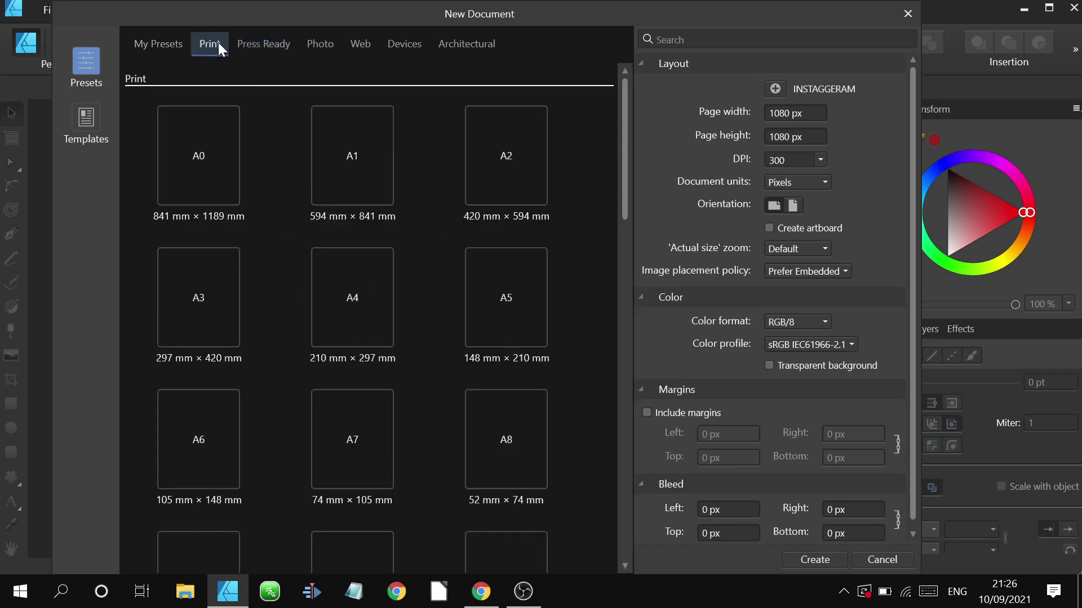
{"action": "left_click", "coordinate": [266, 44]}
{"action": "left_click", "coordinate": [333, 46]}
{"action": "left_click", "coordinate": [368, 46]}
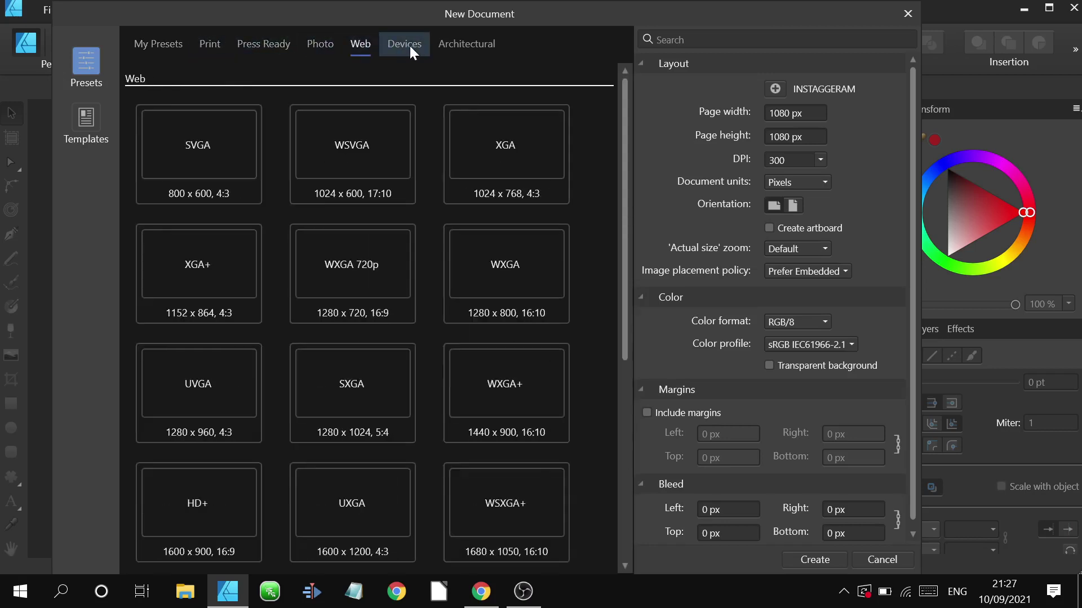
{"action": "left_click", "coordinate": [410, 46]}
{"action": "left_click", "coordinate": [478, 47]}
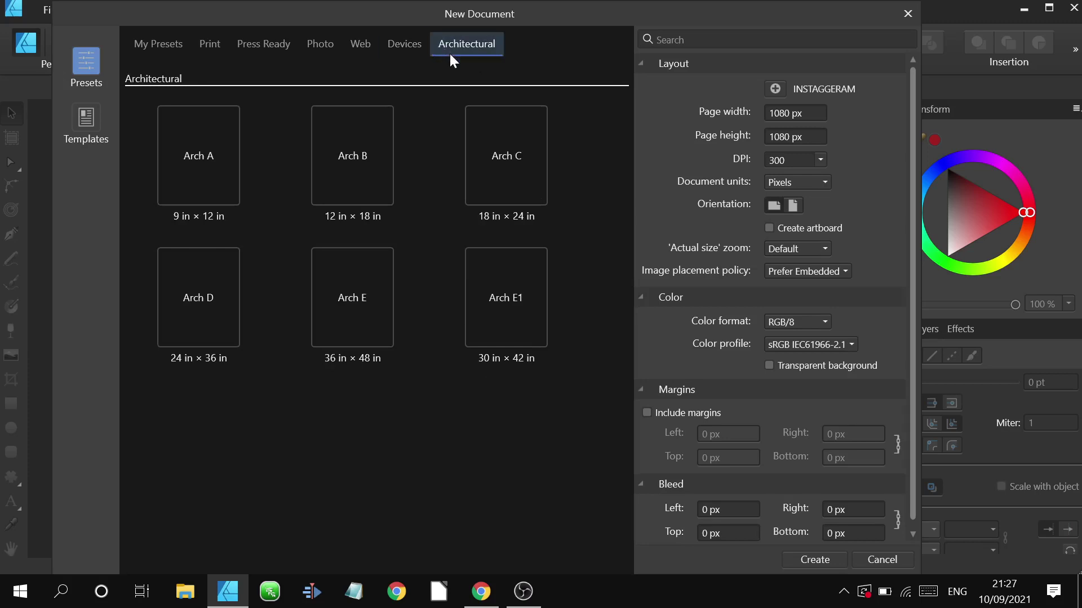
{"action": "left_click", "coordinate": [169, 42]}
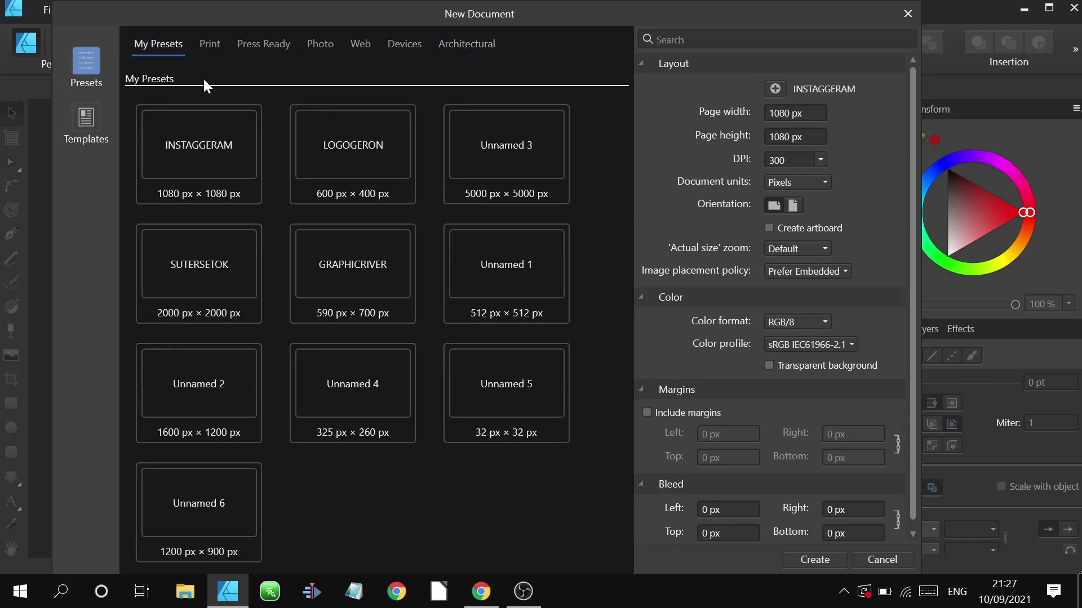
Enable artboard creation and create the 1080 × 1080 px document, keeping 300 DPI and pixel units.
{"action": "left_click", "coordinate": [802, 120]}
{"action": "left_click", "coordinate": [801, 116]}
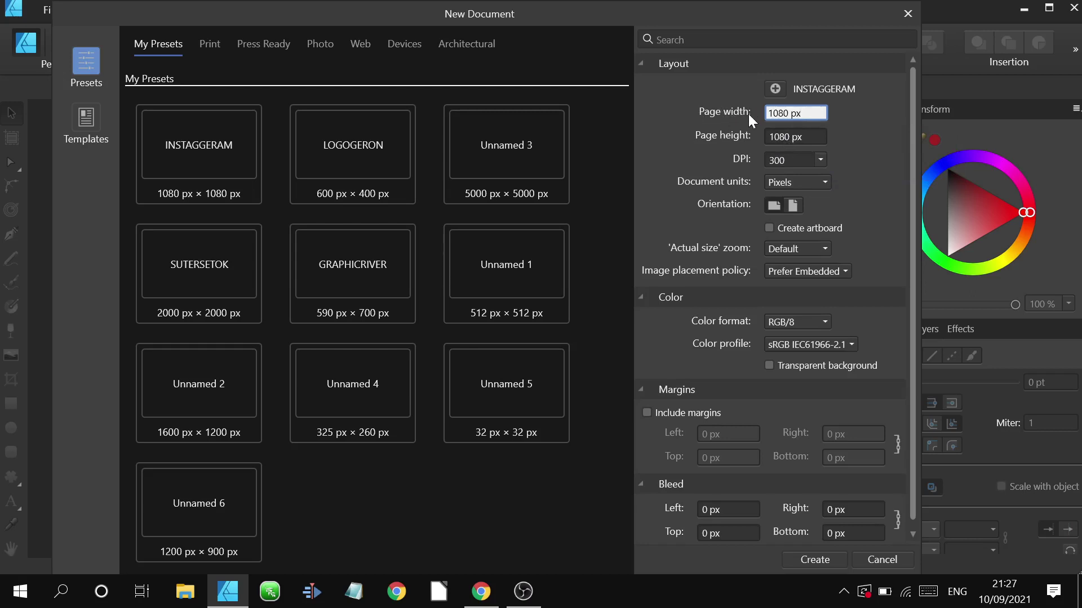
{"action": "left_click", "coordinate": [788, 184]}
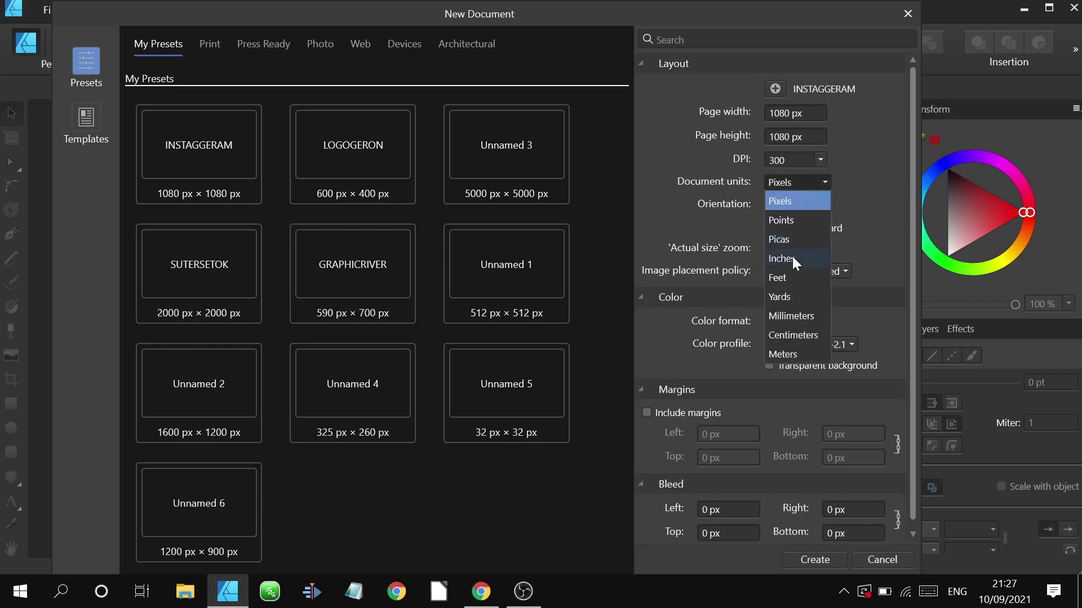
{"action": "left_click", "coordinate": [865, 169]}
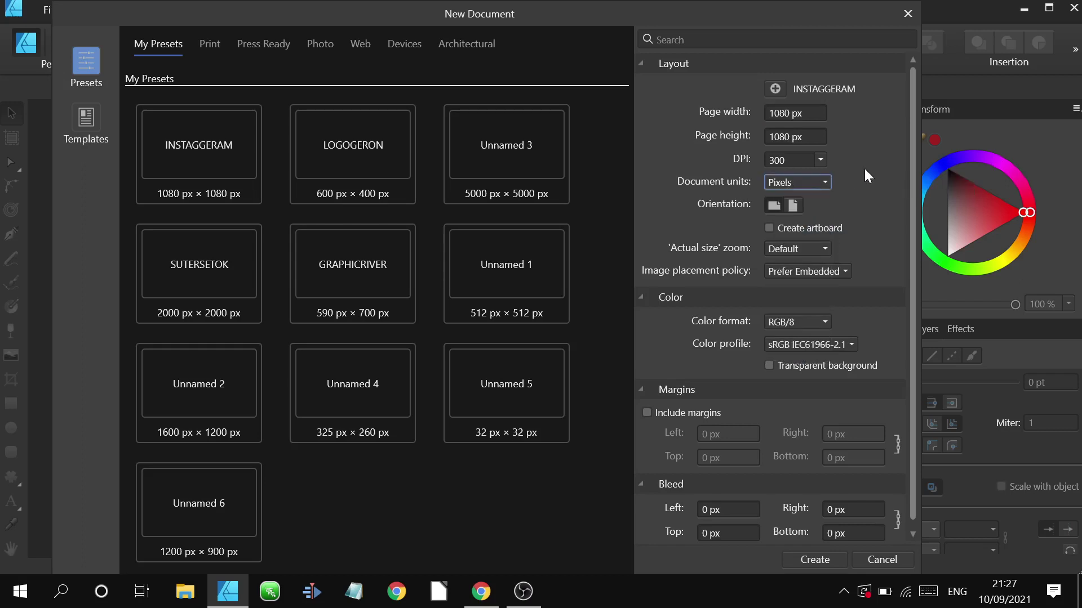
{"action": "left_click", "coordinate": [769, 228]}
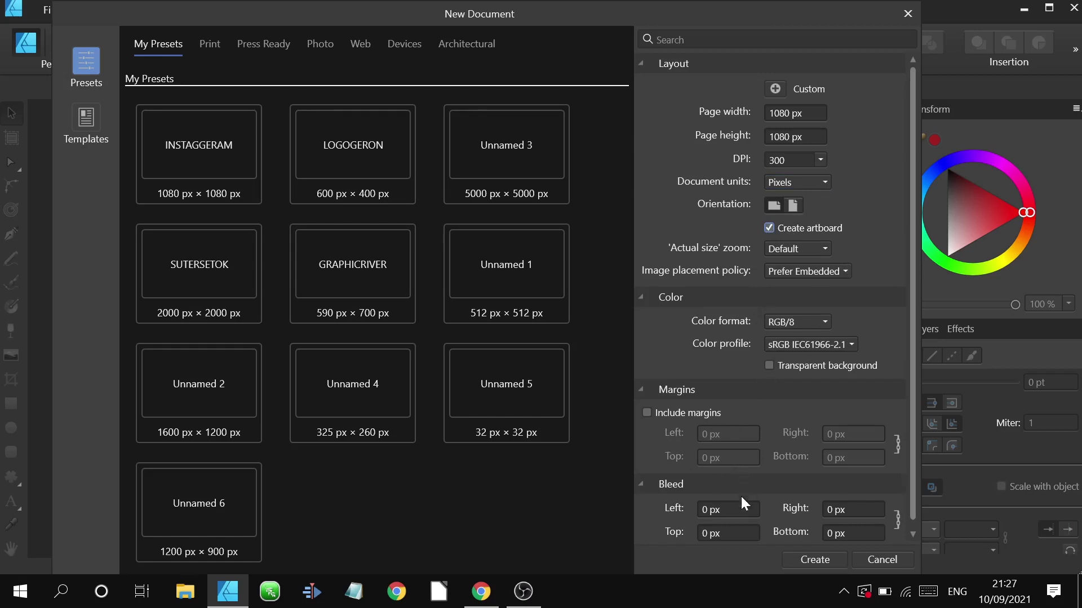
{"action": "left_click", "coordinate": [815, 560]}
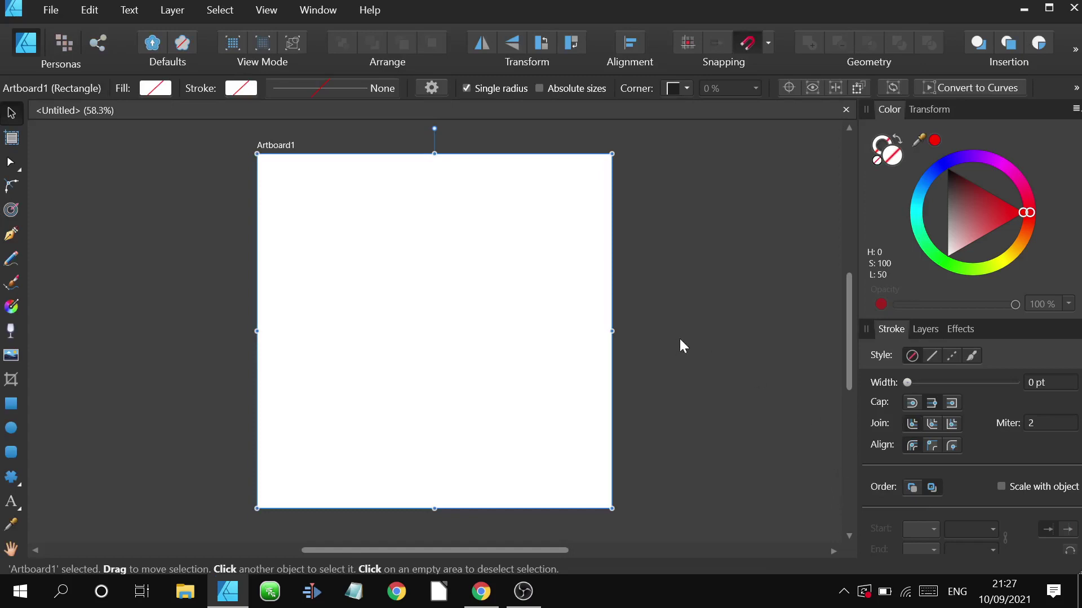
{"action": "left_click_drag", "start_coordinate": [537, 232], "coordinate": [581, 224]}
{"action": "scroll", "coordinate": [583, 226], "scroll_direction": "down", "scroll_amount": 2}
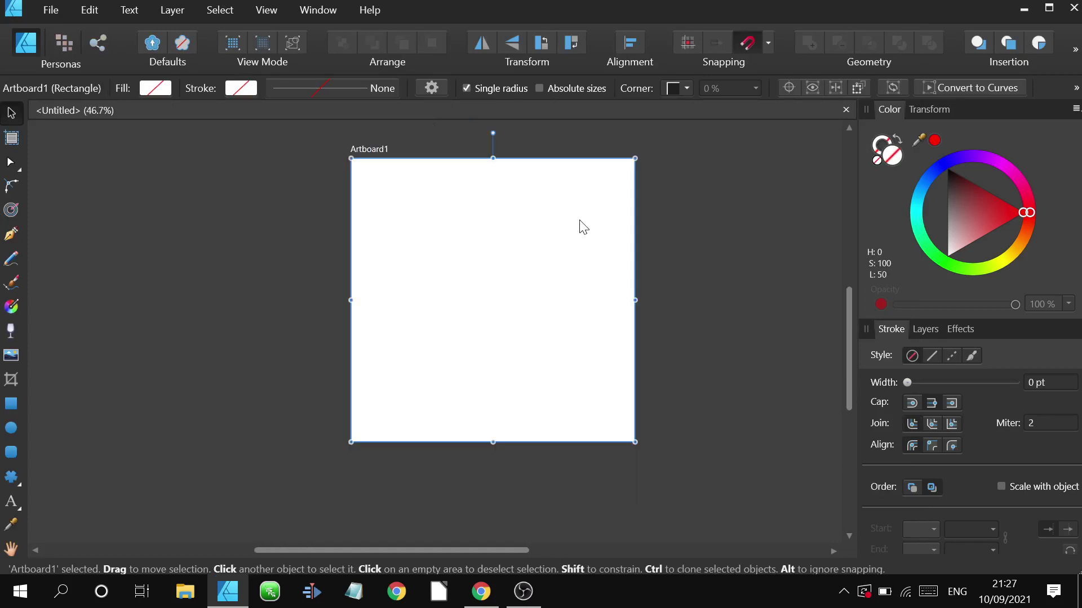
{"action": "scroll", "coordinate": [583, 227], "scroll_direction": "up", "scroll_amount": 2}
{"action": "scroll", "coordinate": [583, 226], "scroll_direction": "down", "scroll_amount": 2}
{"action": "scroll", "coordinate": [583, 227], "scroll_direction": "up", "scroll_amount": 3}
{"action": "scroll", "coordinate": [583, 226], "scroll_direction": "down", "scroll_amount": 2}
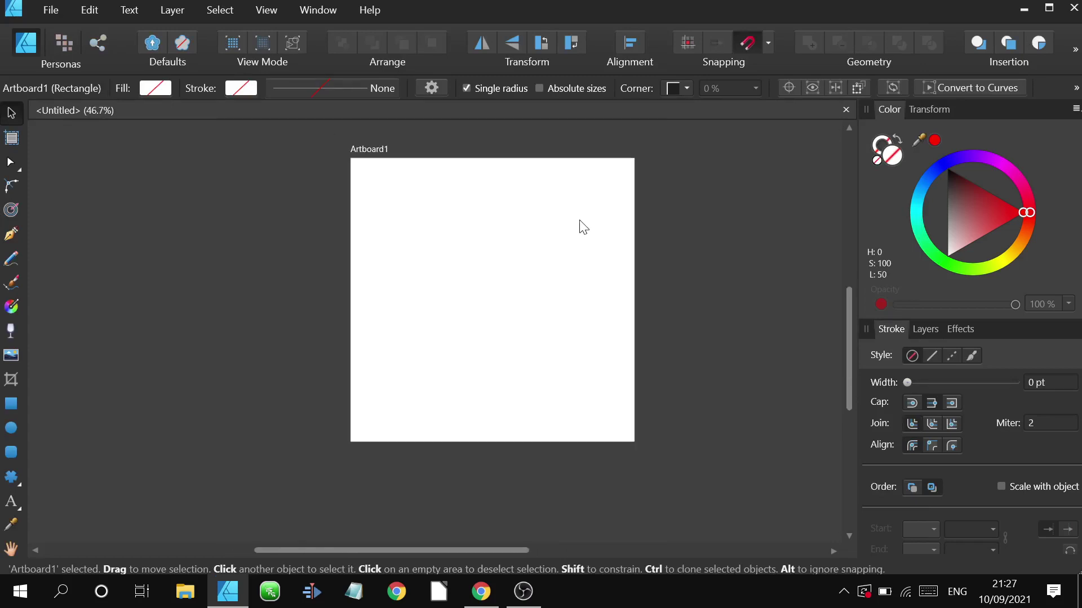
{"action": "scroll", "coordinate": [583, 227], "scroll_direction": "up", "scroll_amount": 1}
{"action": "scroll", "coordinate": [583, 226], "scroll_direction": "down", "scroll_amount": 1}
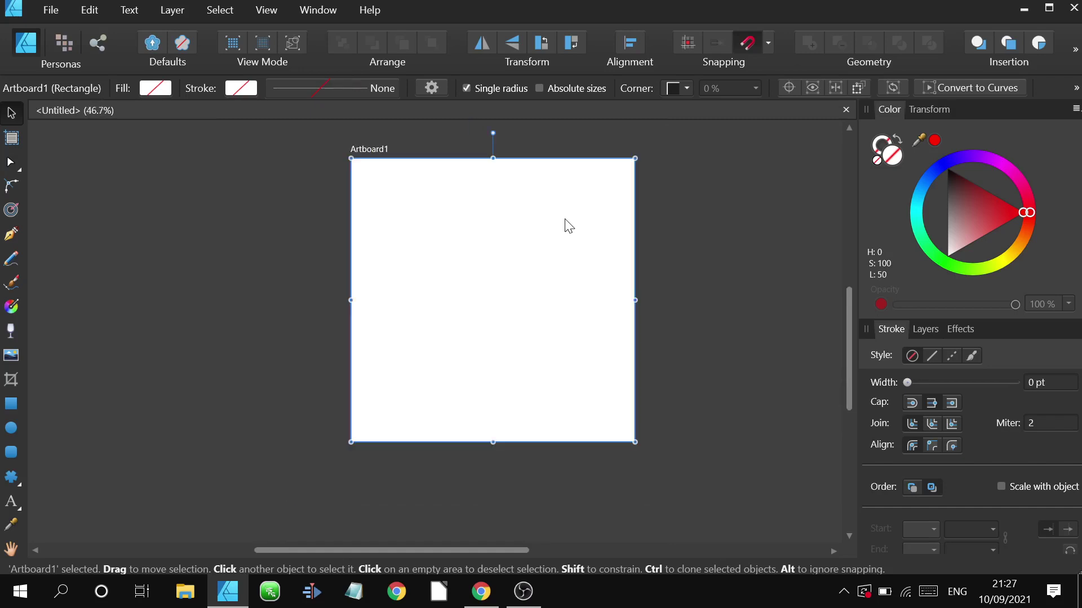
{"action": "left_click_drag", "start_coordinate": [592, 219], "coordinate": [563, 214]}
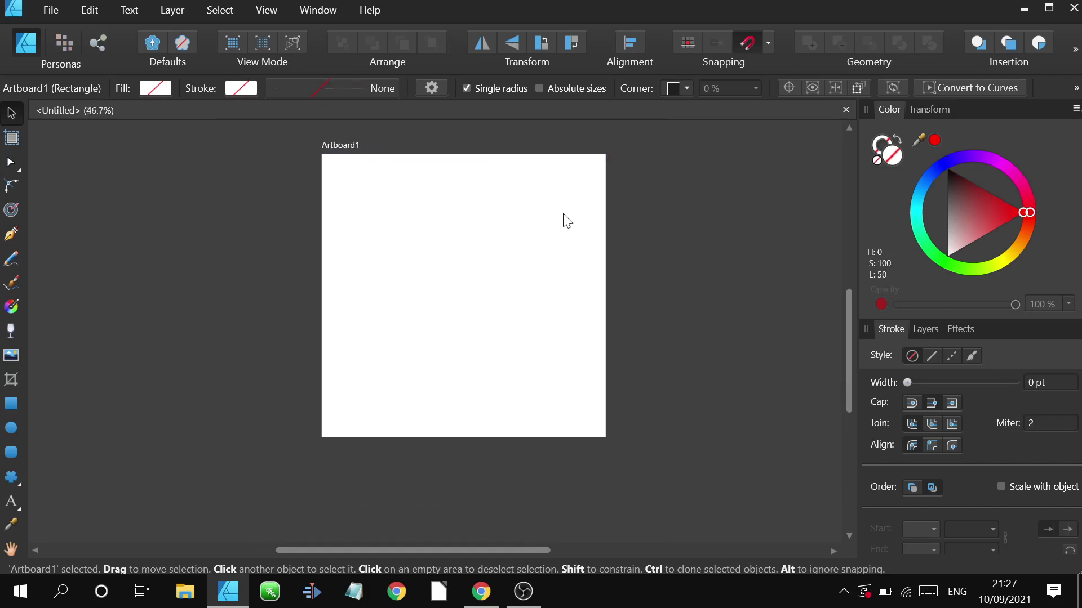
Insert four more document-sized artboards beside the first one using the Artboard tool.
{"action": "left_click", "coordinate": [12, 139]}
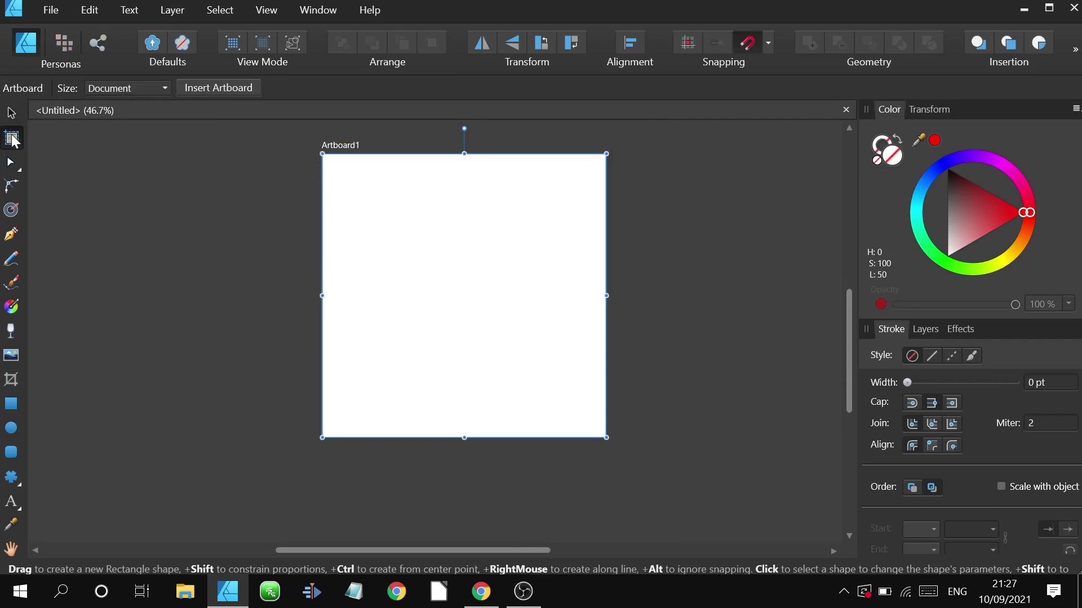
{"action": "left_click", "coordinate": [257, 95]}
{"action": "scroll", "coordinate": [287, 150], "scroll_direction": "down", "scroll_amount": 2}
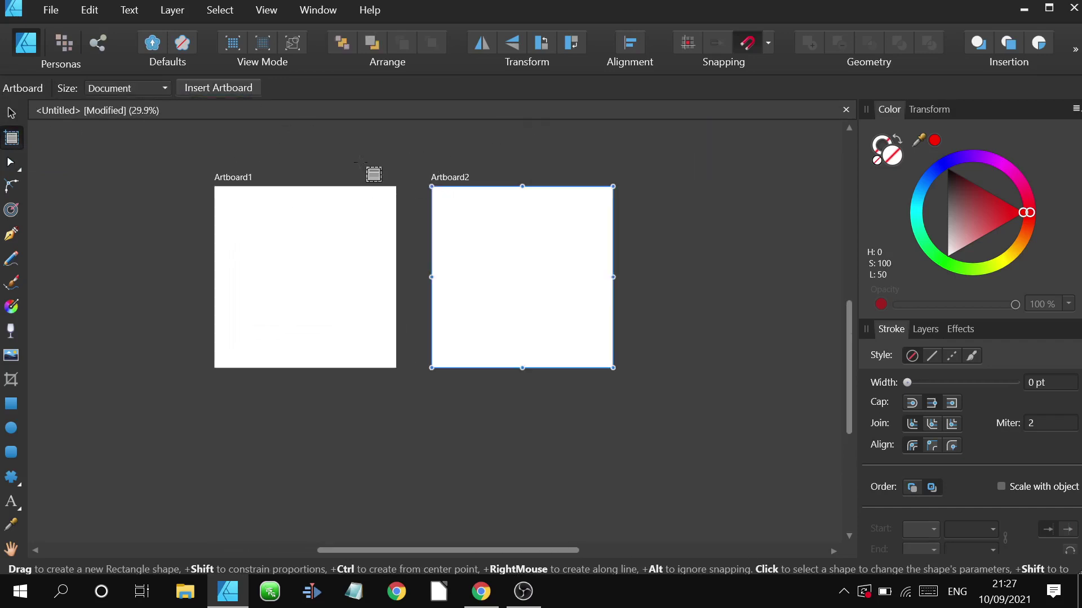
{"action": "left_click", "coordinate": [237, 92]}
{"action": "scroll", "coordinate": [242, 116], "scroll_direction": "down", "scroll_amount": 2}
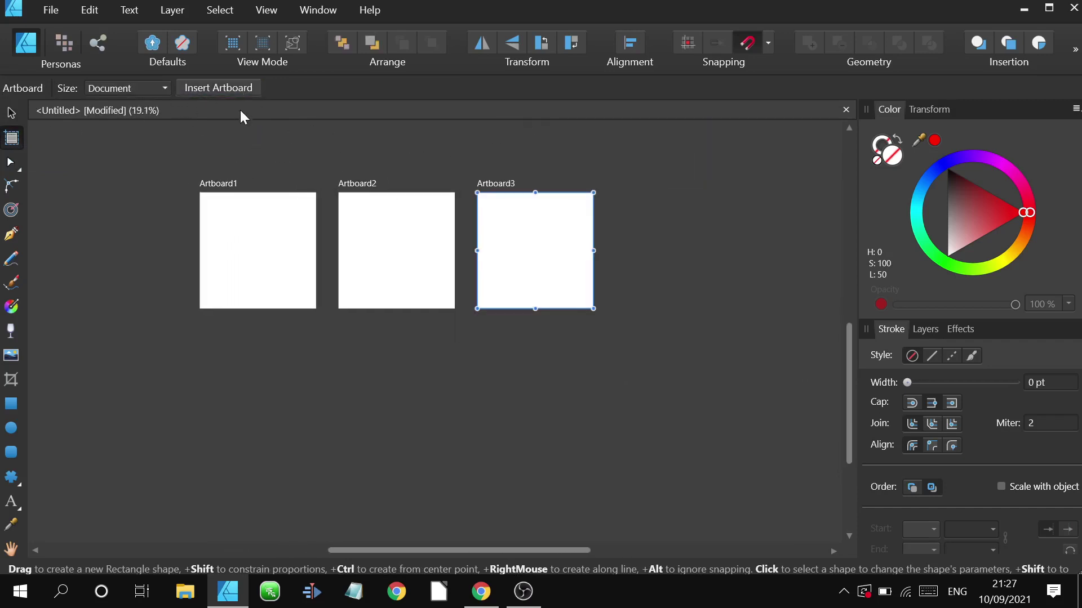
{"action": "left_click", "coordinate": [218, 89]}
{"action": "scroll", "coordinate": [443, 231], "scroll_direction": "right", "scroll_amount": 2}
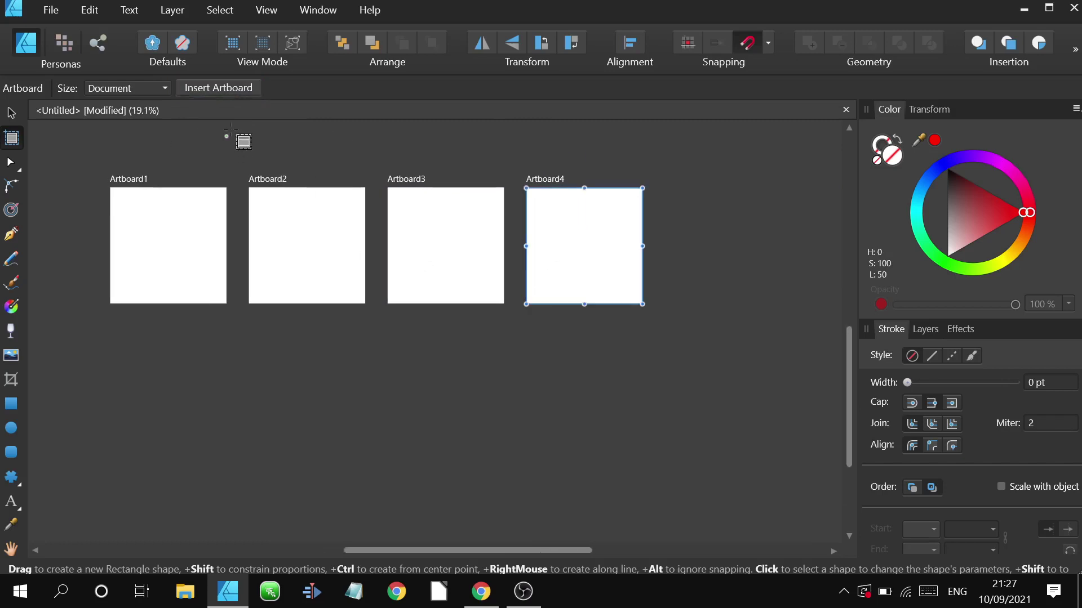
{"action": "left_click", "coordinate": [240, 88]}
{"action": "scroll", "coordinate": [253, 132], "scroll_direction": "down", "scroll_amount": 2}
{"action": "scroll", "coordinate": [176, 167], "scroll_direction": "up", "scroll_amount": 2}
{"action": "scroll", "coordinate": [177, 167], "scroll_direction": "left", "scroll_amount": 3}
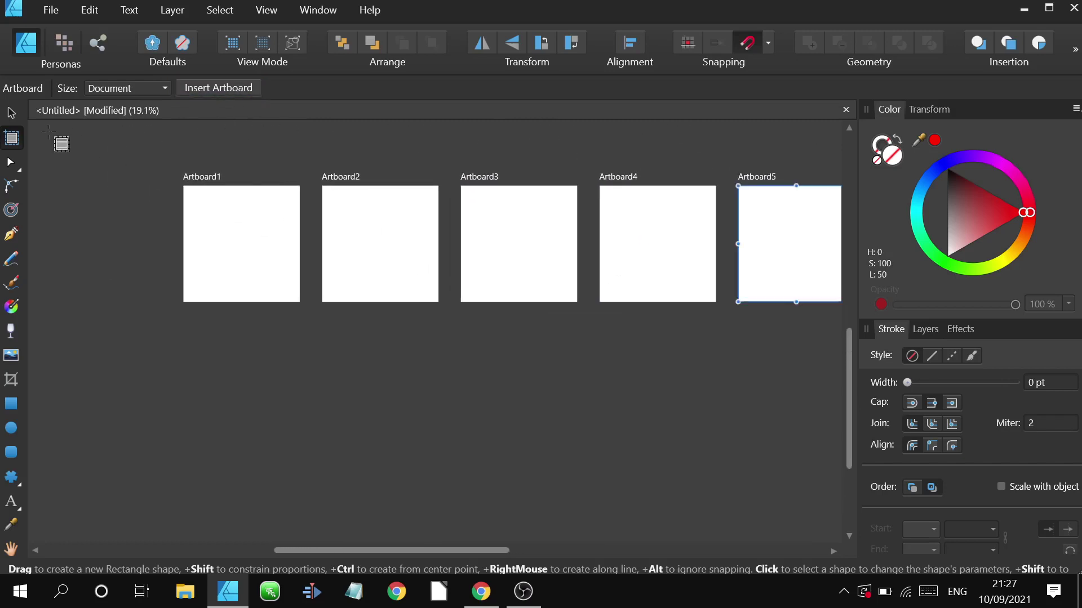
Switch to the Move tool and deselect the fifth artboard.
{"action": "left_click", "coordinate": [11, 113]}
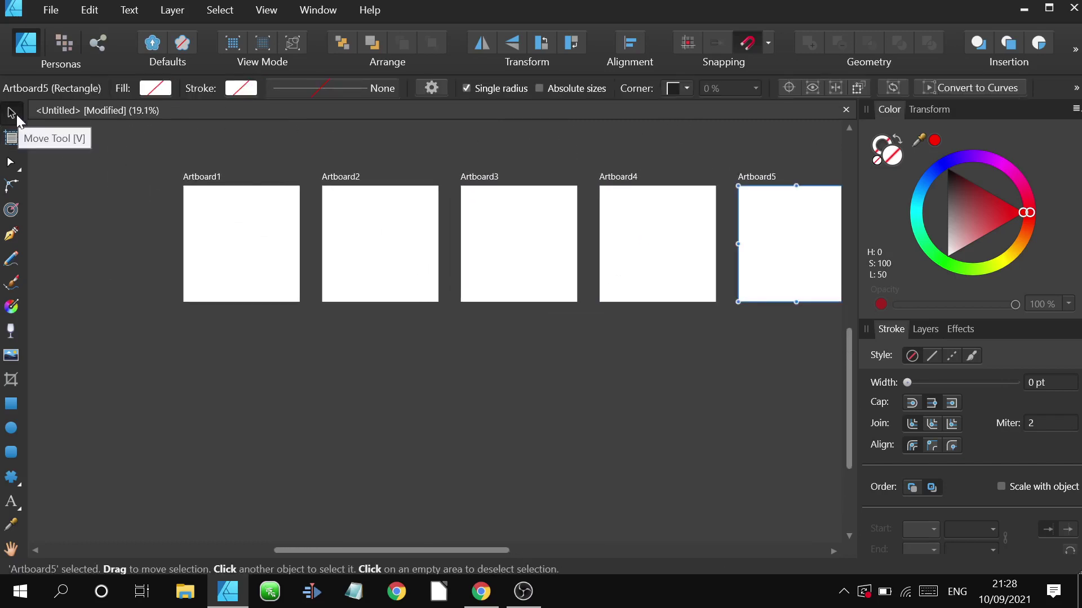
{"action": "scroll", "coordinate": [259, 268], "scroll_direction": "down", "scroll_amount": 2}
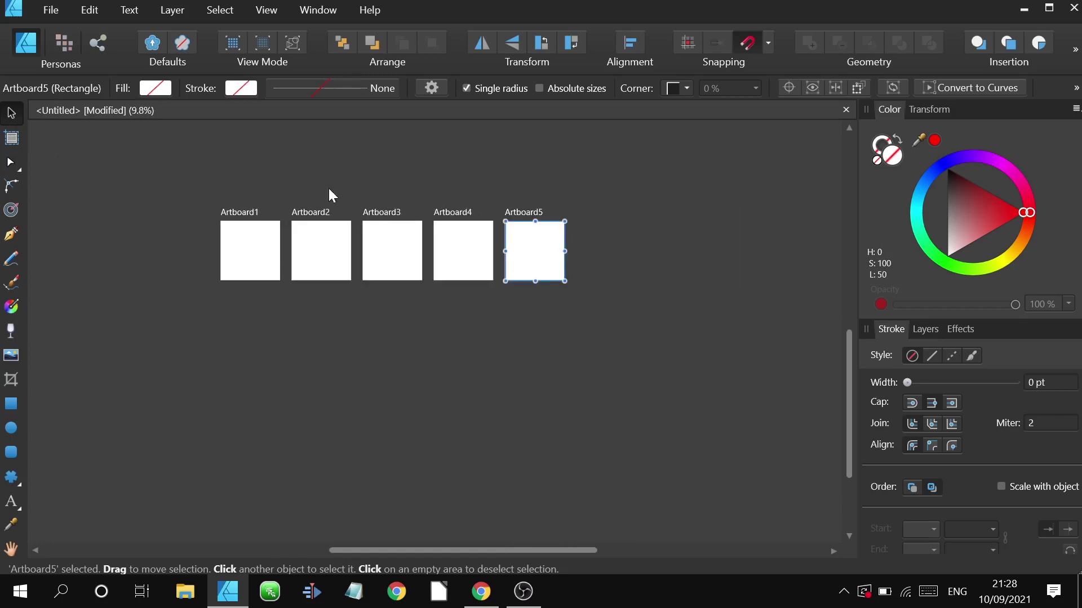
{"action": "left_click_drag", "start_coordinate": [230, 192], "coordinate": [282, 171]}
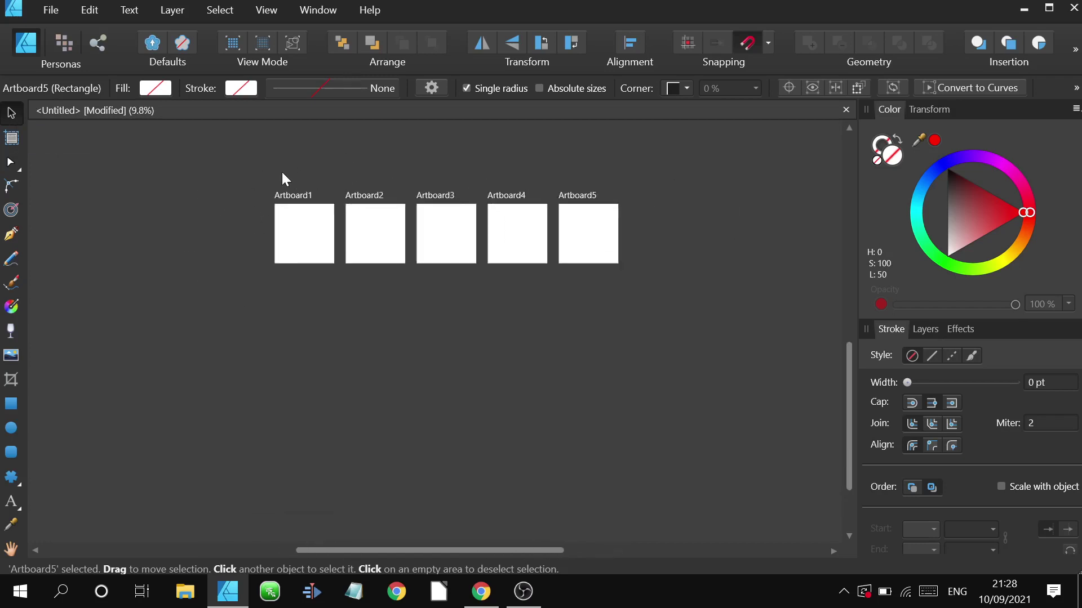
{"action": "scroll", "coordinate": [282, 176], "scroll_direction": "up", "scroll_amount": 2}
{"action": "left_click_drag", "start_coordinate": [162, 161], "coordinate": [281, 270]}
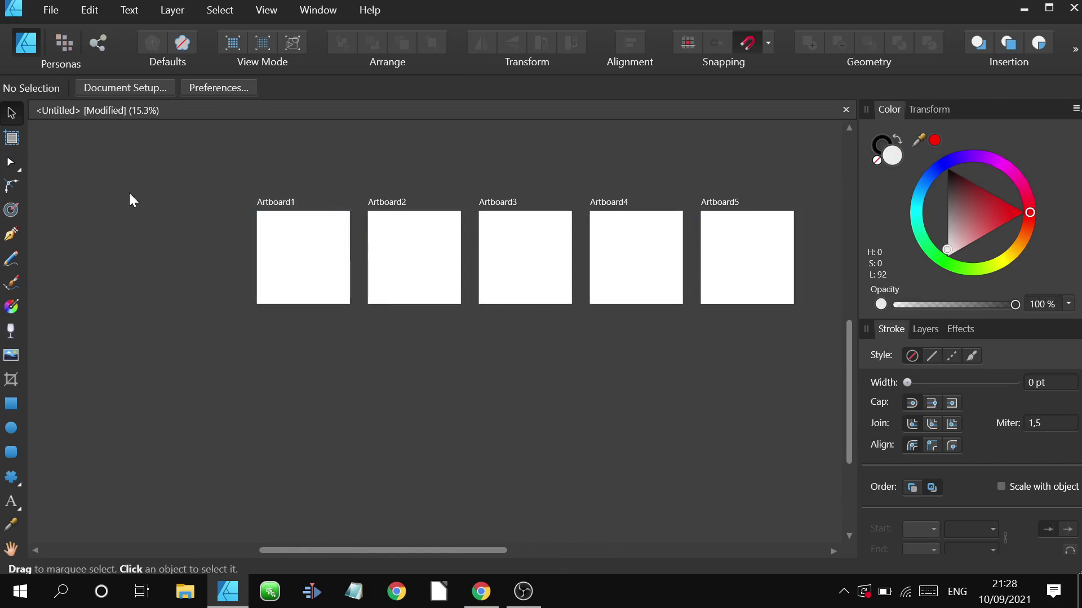
Insert a sixth document-sized artboard at the end of the row.
{"action": "left_click", "coordinate": [11, 138]}
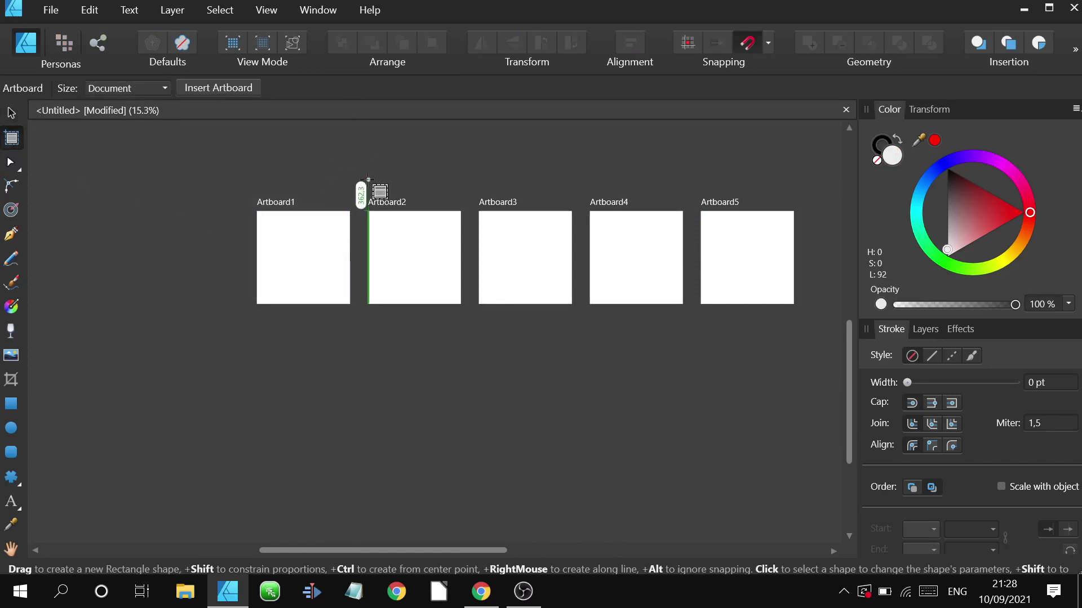
{"action": "scroll", "coordinate": [351, 210], "scroll_direction": "down", "scroll_amount": 2}
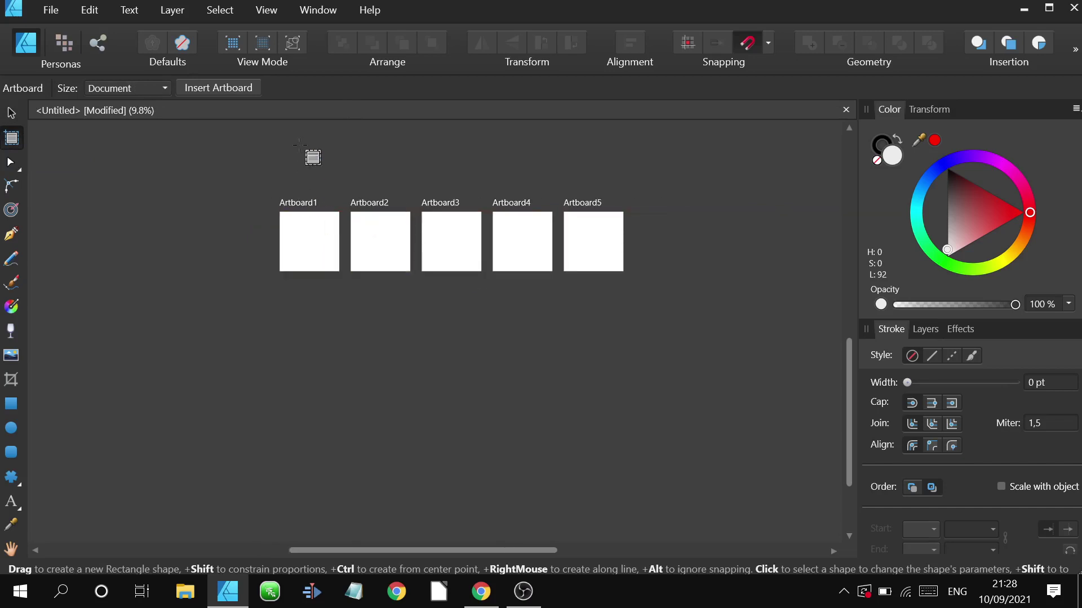
{"action": "left_click", "coordinate": [246, 89]}
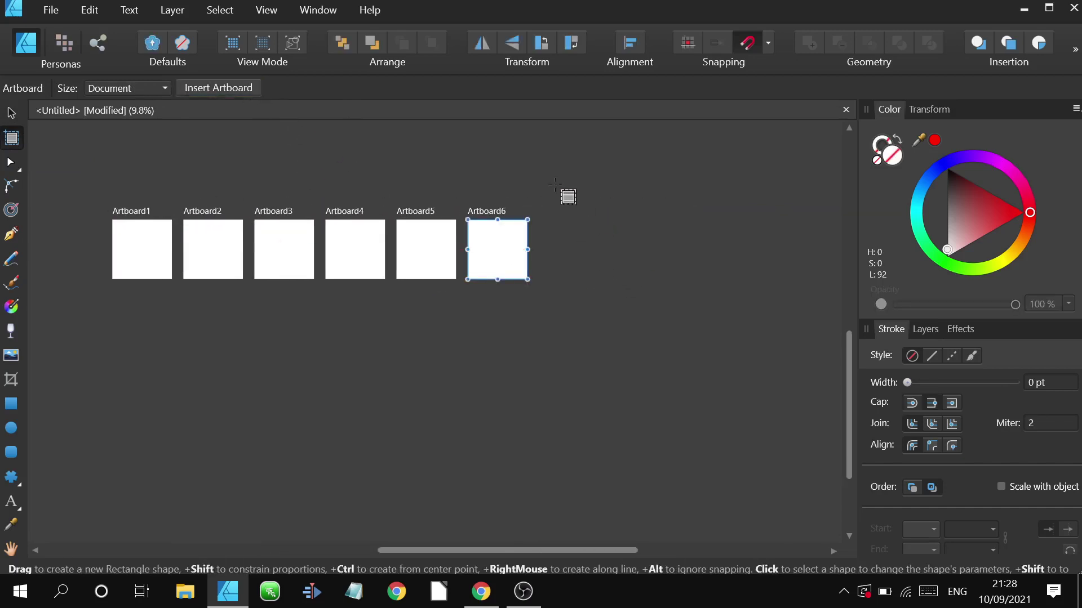
Draw a custom artboard to the right of the sixth, nearly three times its width, and deselect it.
{"action": "left_click_drag", "start_coordinate": [543, 175], "coordinate": [709, 345]}
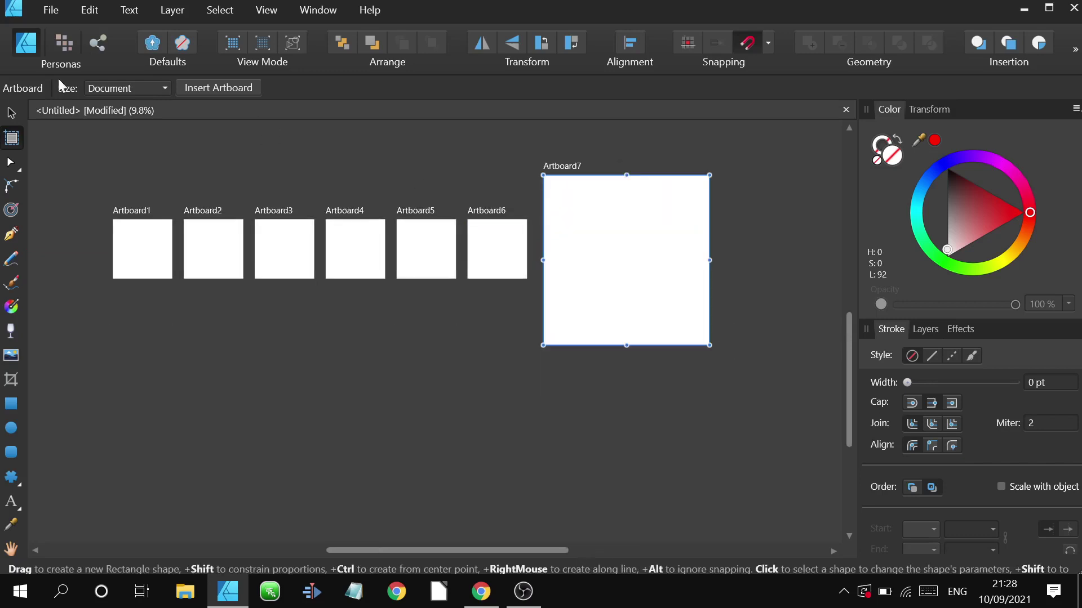
{"action": "left_click", "coordinate": [11, 113]}
{"action": "left_click", "coordinate": [65, 138]}
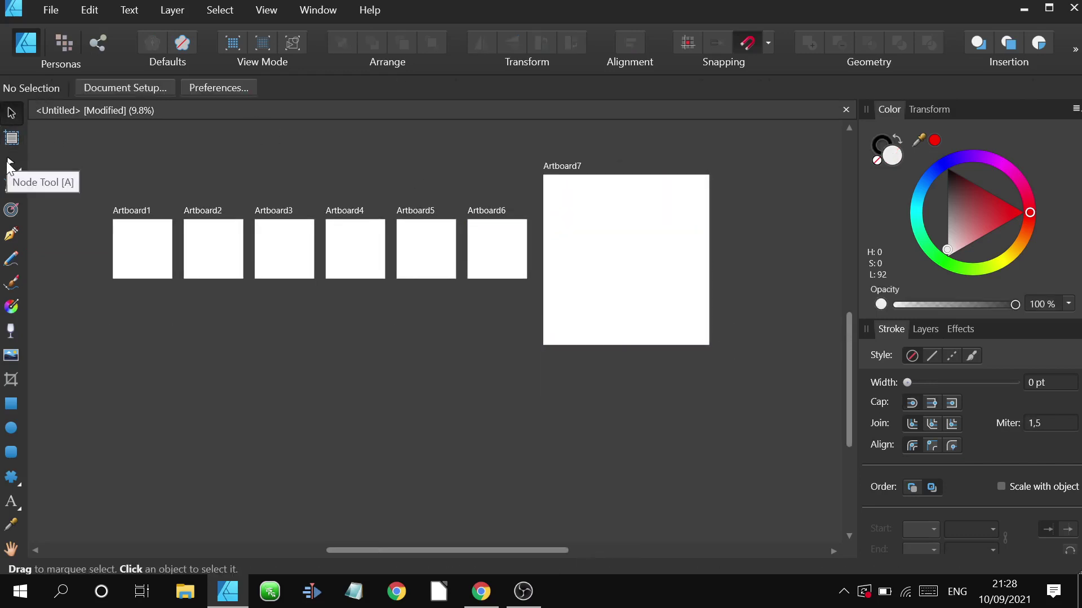
Activate the Node tool and zoom in on the first two artboards.
{"action": "left_click", "coordinate": [10, 164]}
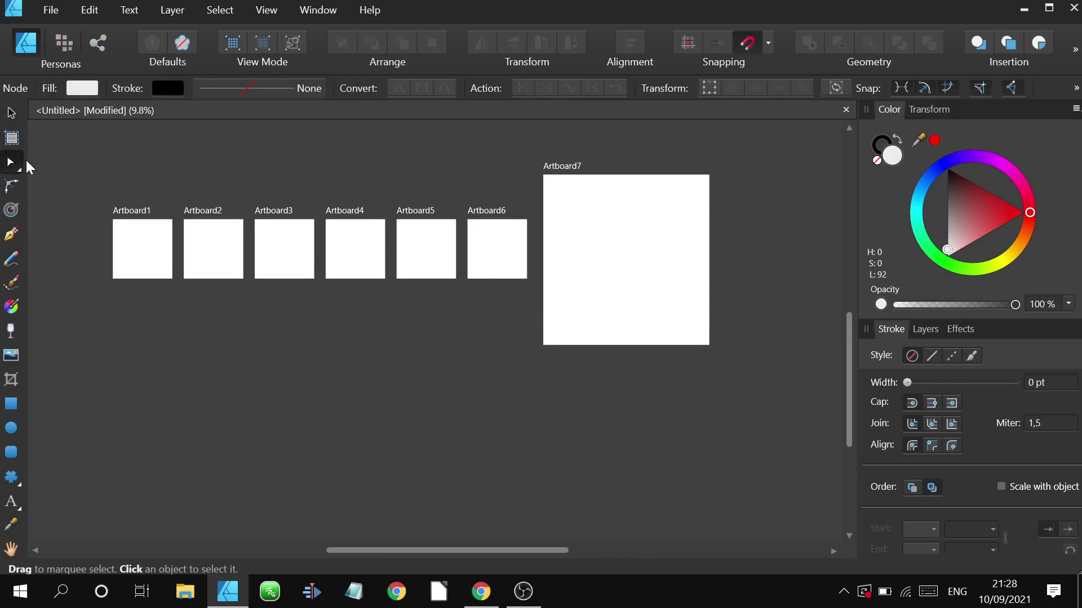
{"action": "left_click_drag", "start_coordinate": [40, 209], "coordinate": [56, 177]}
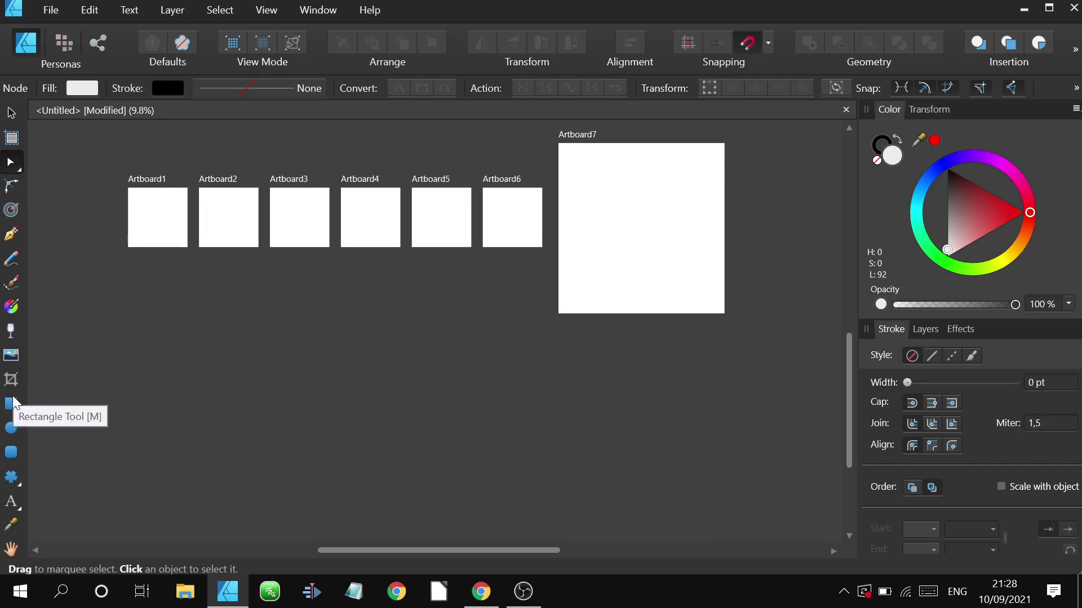
{"action": "scroll", "coordinate": [128, 218], "scroll_direction": "up", "scroll_amount": 3}
{"action": "scroll", "coordinate": [184, 201], "scroll_direction": "up", "scroll_amount": 1}
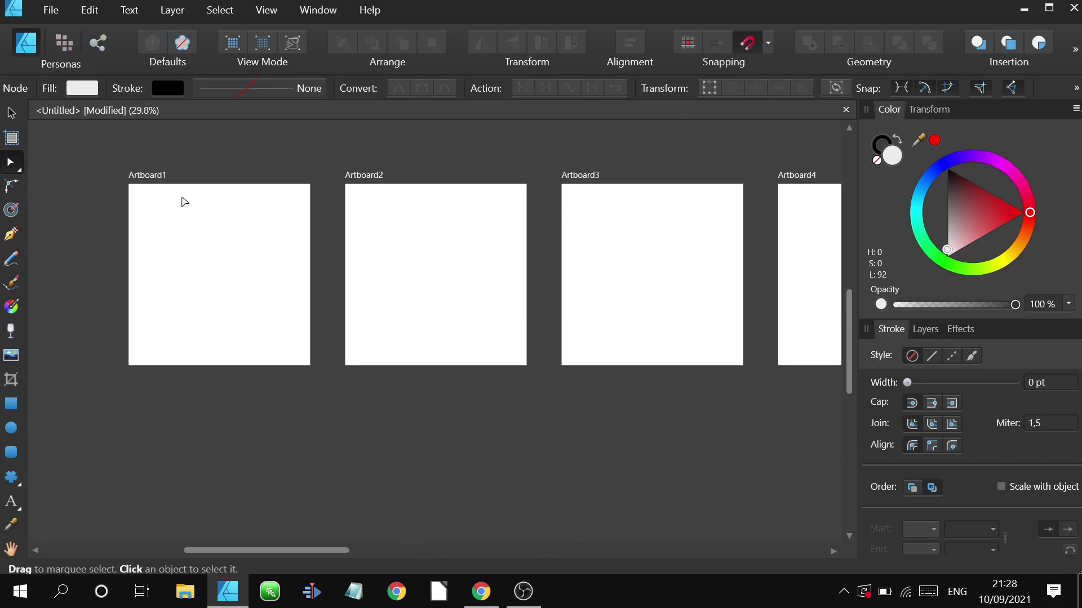
{"action": "scroll", "coordinate": [189, 241], "scroll_direction": "up", "scroll_amount": 2}
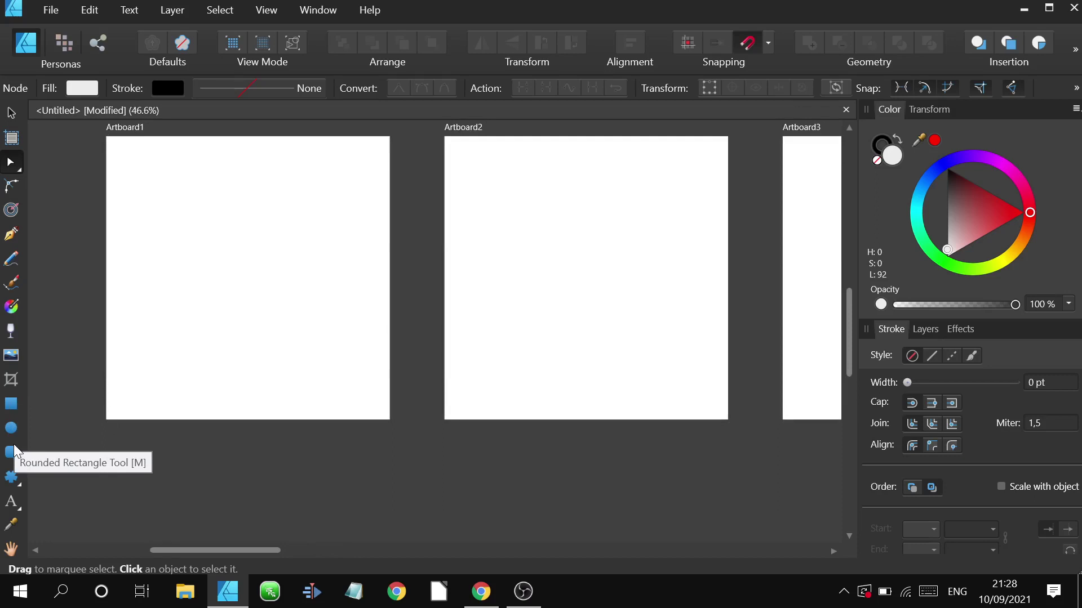
Draw a cloud shape on the first artboard with the Cloud tool.
{"action": "left_click", "coordinate": [21, 486]}
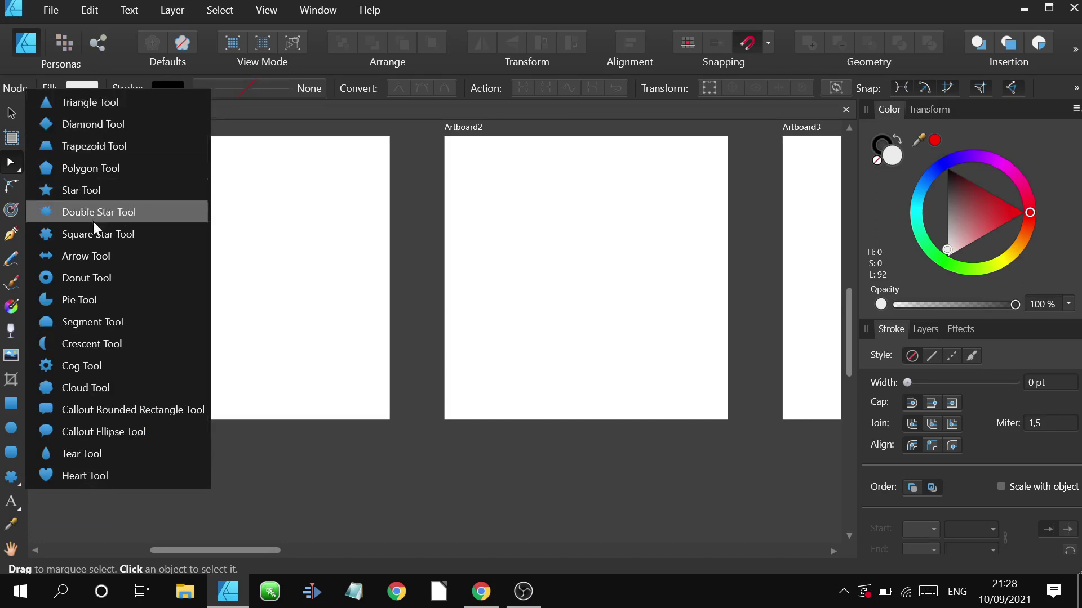
{"action": "left_click", "coordinate": [92, 390]}
{"action": "scroll", "coordinate": [215, 227], "scroll_direction": "up", "scroll_amount": 2}
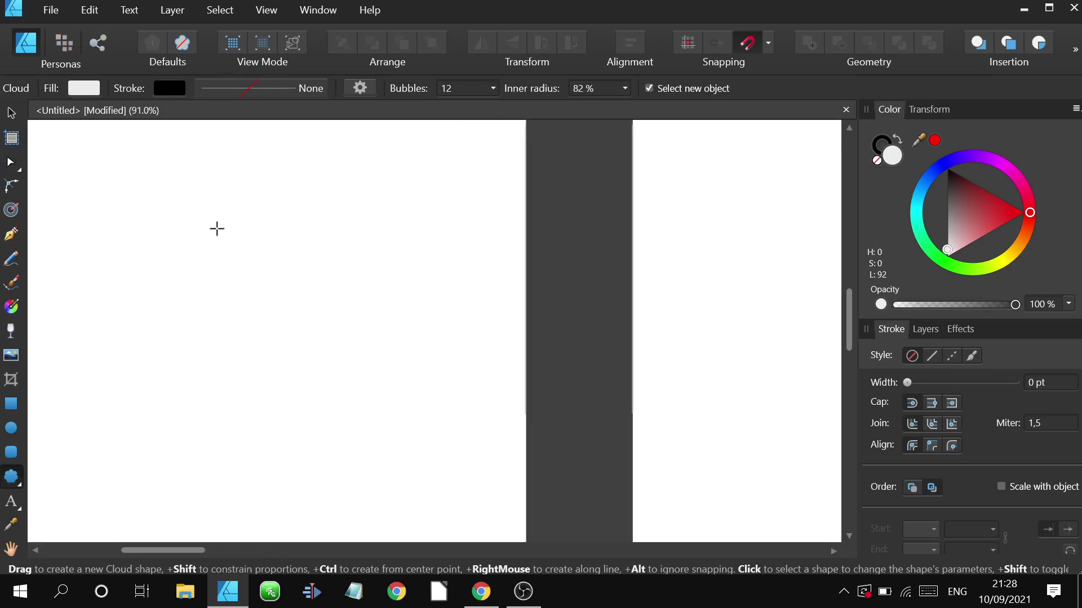
{"action": "left_click_drag", "start_coordinate": [198, 220], "coordinate": [332, 351]}
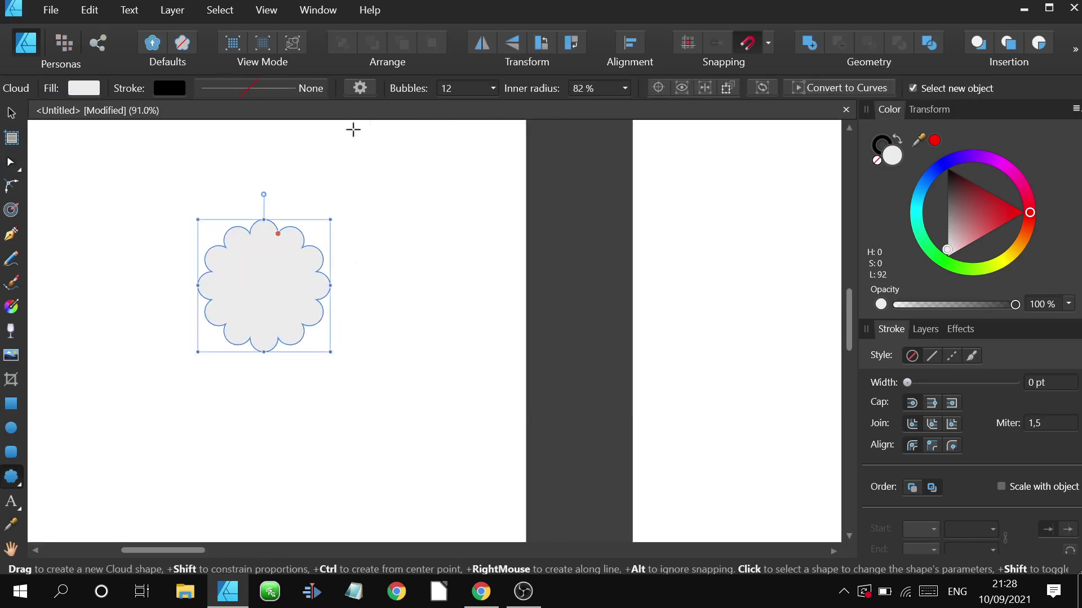
Set the cloud's number of bubbles to 11 and deselect it.
{"action": "left_click", "coordinate": [493, 89]}
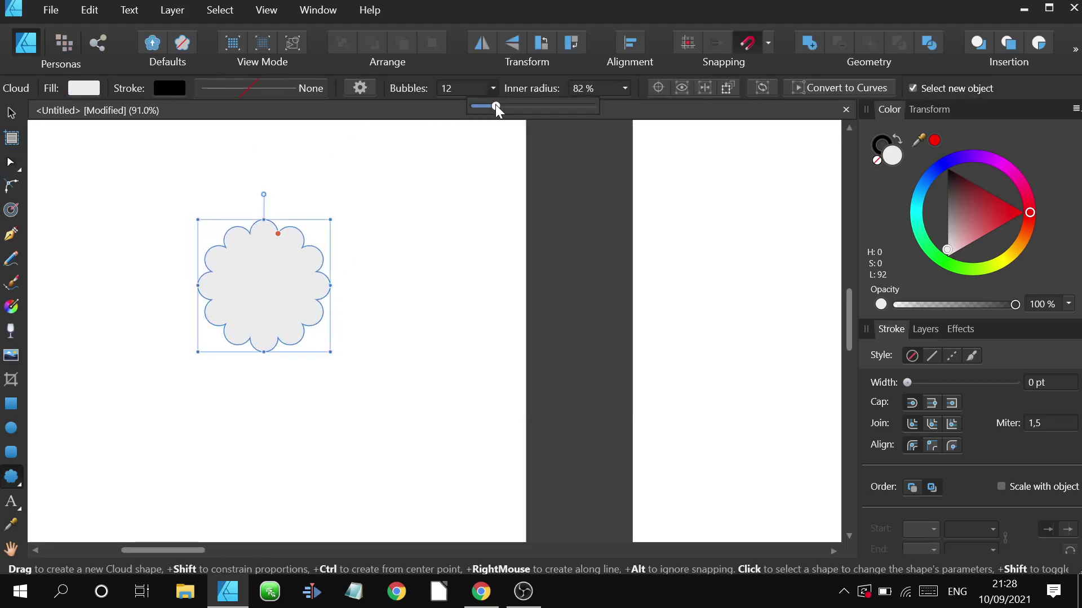
{"action": "left_click_drag", "start_coordinate": [495, 107], "coordinate": [496, 129]}
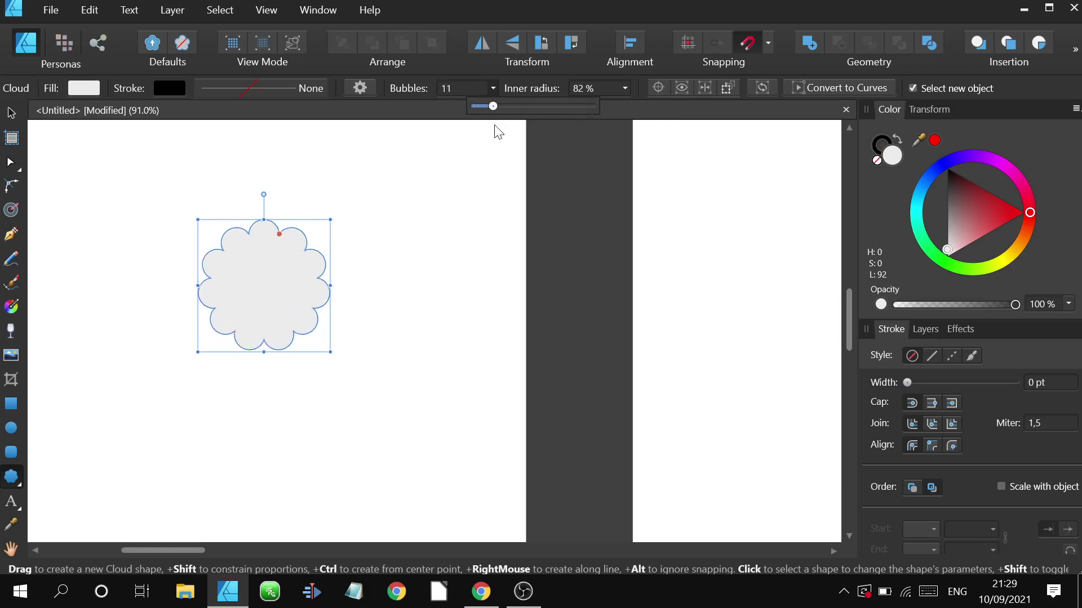
{"action": "left_click", "coordinate": [393, 220]}
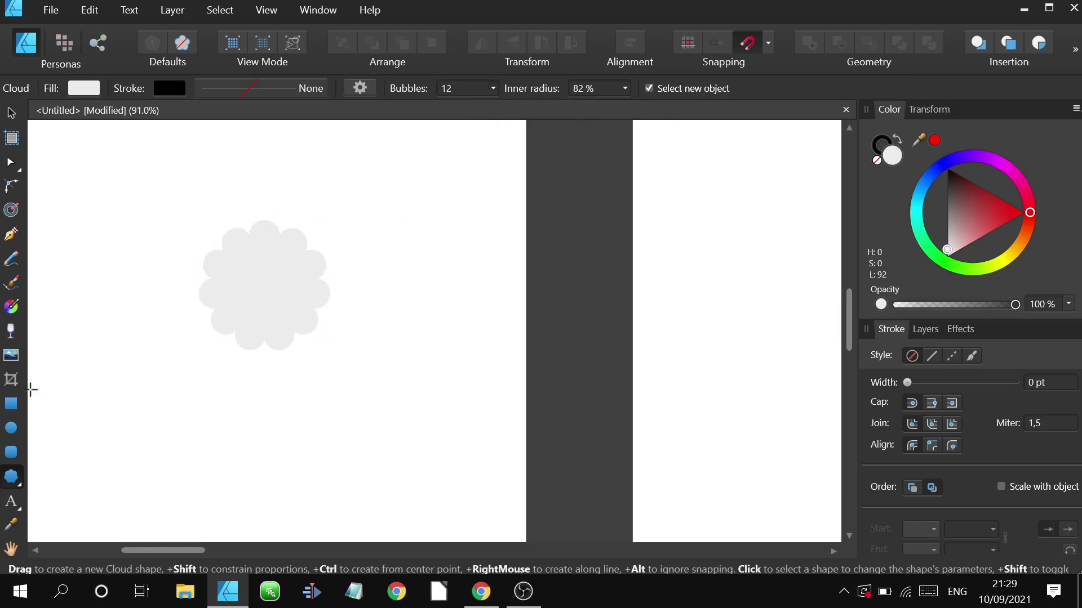
Select the cloud with the Move tool and shift it slightly up and to the left on its artboard.
{"action": "left_click", "coordinate": [18, 483]}
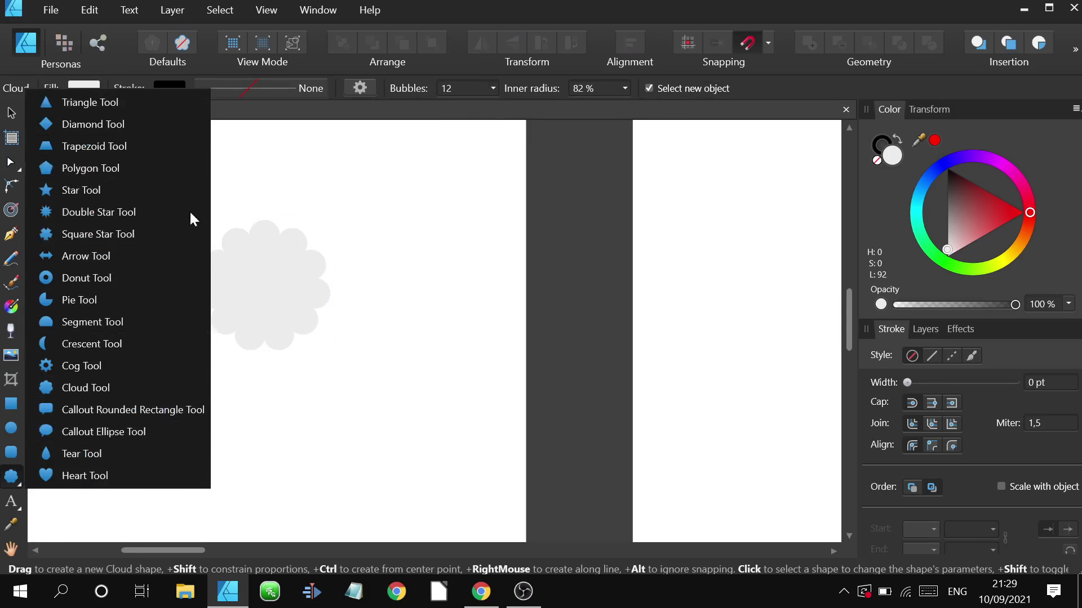
{"action": "left_click", "coordinate": [255, 275]}
{"action": "left_click", "coordinate": [11, 113]}
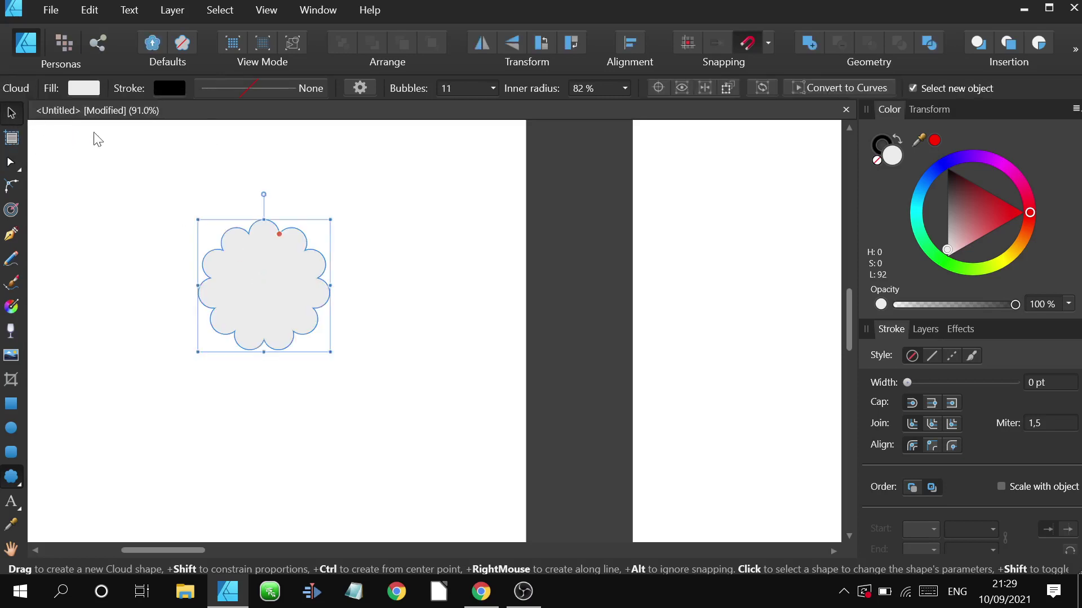
{"action": "scroll", "coordinate": [270, 280], "scroll_direction": "down", "scroll_amount": 2}
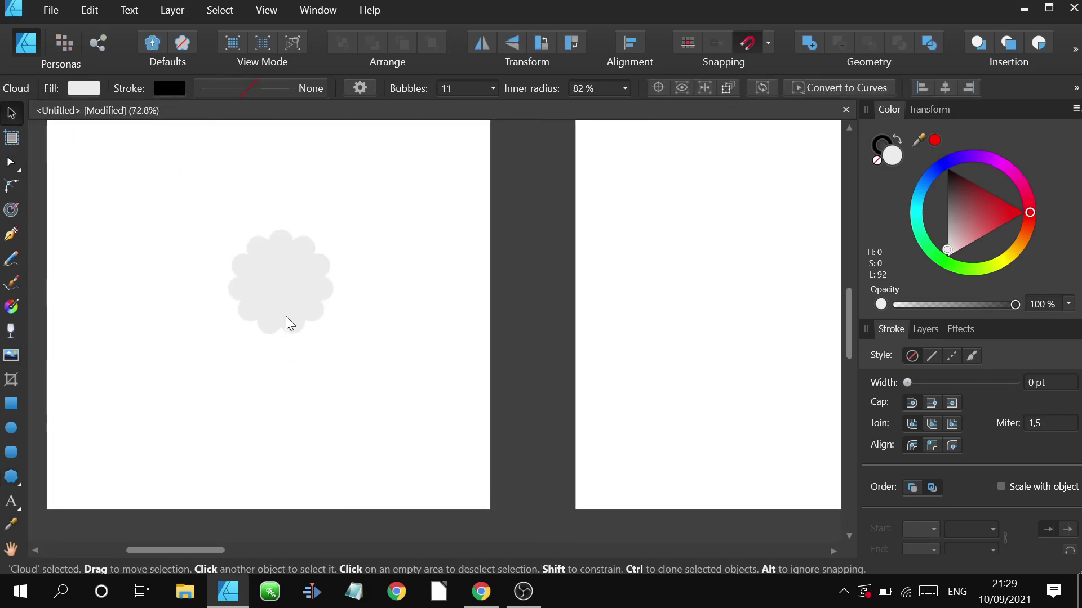
{"action": "left_click_drag", "start_coordinate": [306, 348], "coordinate": [293, 323]}
{"action": "key", "text": "ctrl+d"}
{"action": "left_click", "coordinate": [299, 318]}
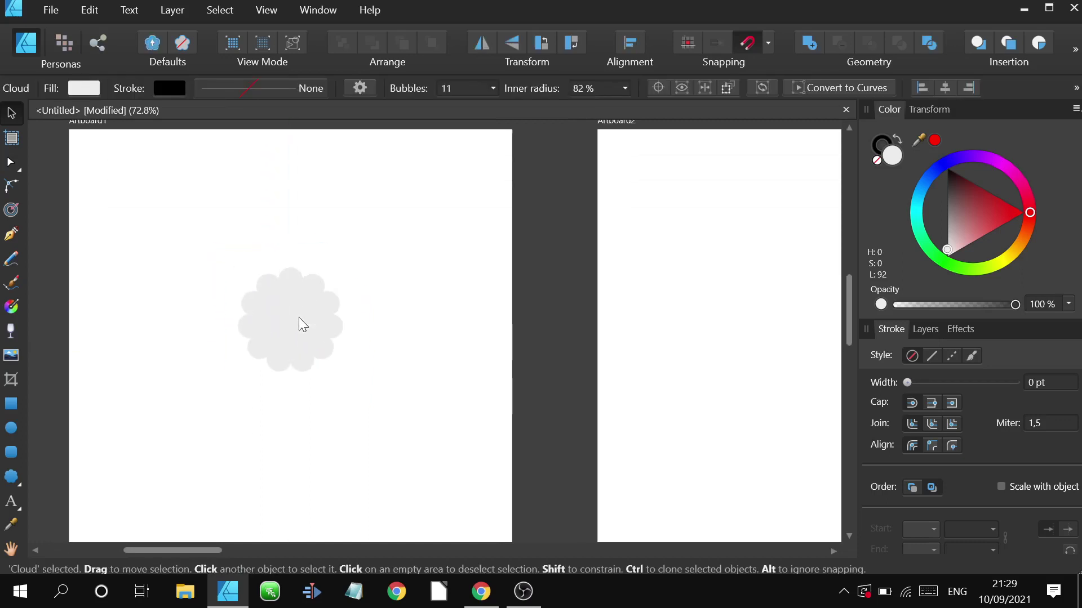
Adjust the cloud's inner radius to 81 % with the Node tool and deselect it.
{"action": "scroll", "coordinate": [299, 318], "scroll_direction": "up", "scroll_amount": 4}
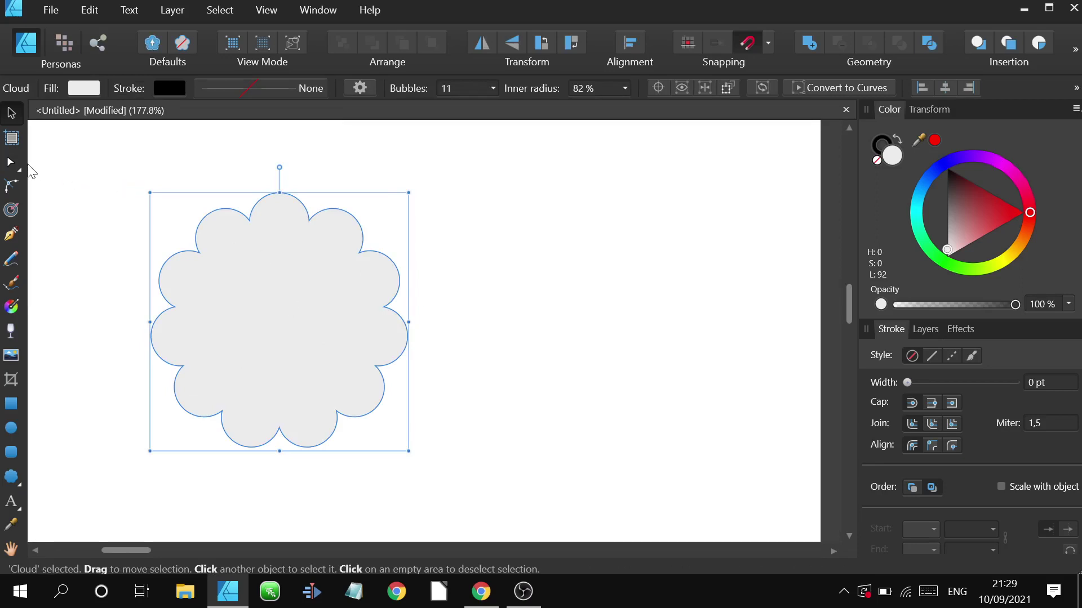
{"action": "right_click", "coordinate": [307, 250]}
{"action": "key", "text": "Escape"}
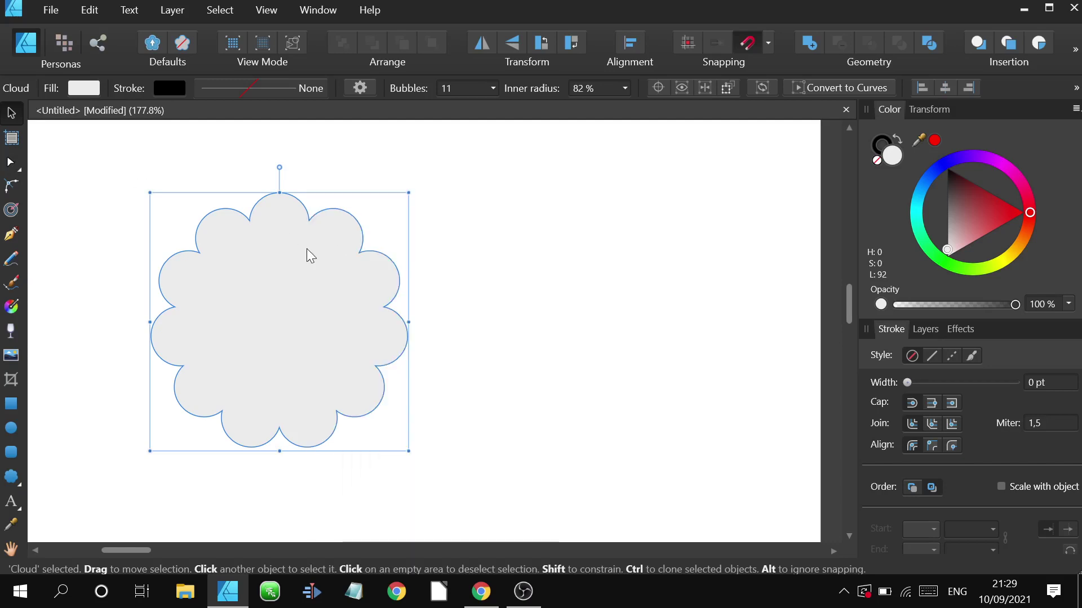
{"action": "left_click", "coordinate": [10, 163]}
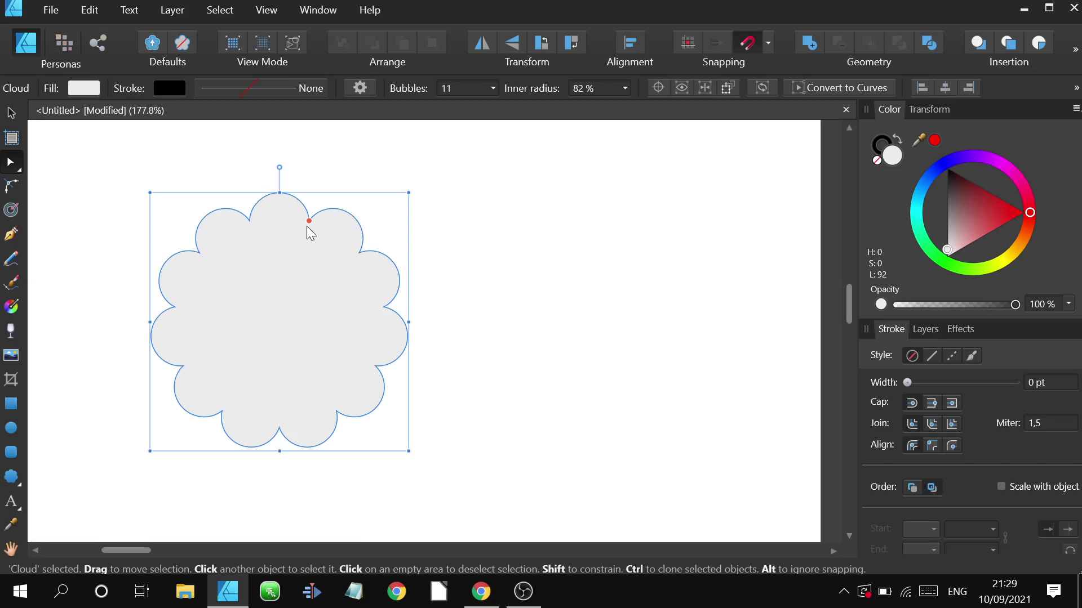
{"action": "mouse_move", "coordinate": [310, 220]}
{"action": "left_mouse_down"}
{"action": "mouse_move", "coordinate": [341, 212]}
{"action": "mouse_move", "coordinate": [285, 259]}
{"action": "mouse_move", "coordinate": [312, 224]}
{"action": "left_mouse_up"}
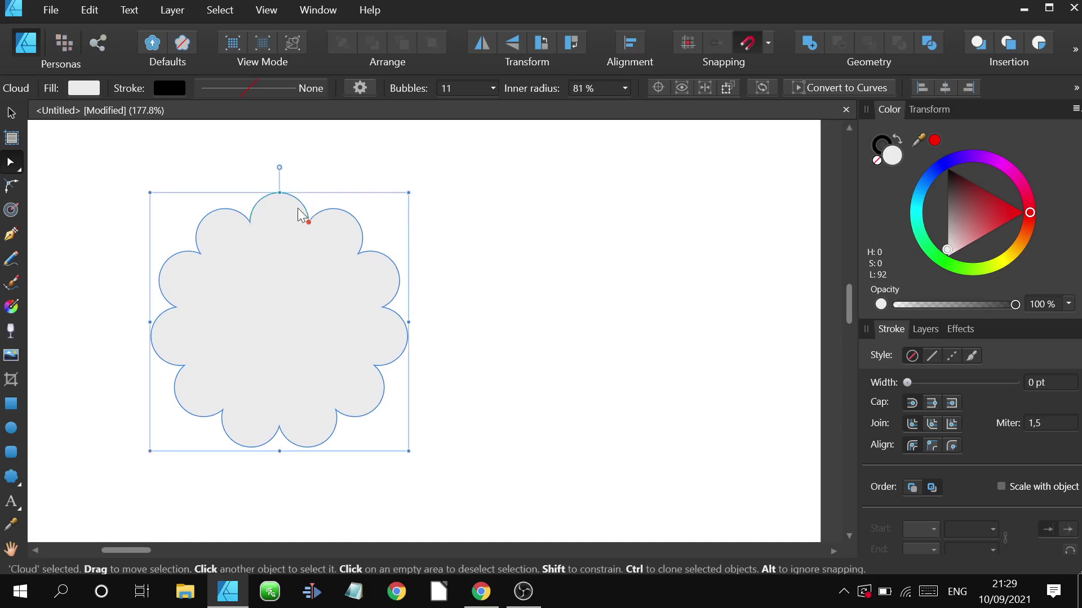
{"action": "left_click", "coordinate": [440, 238]}
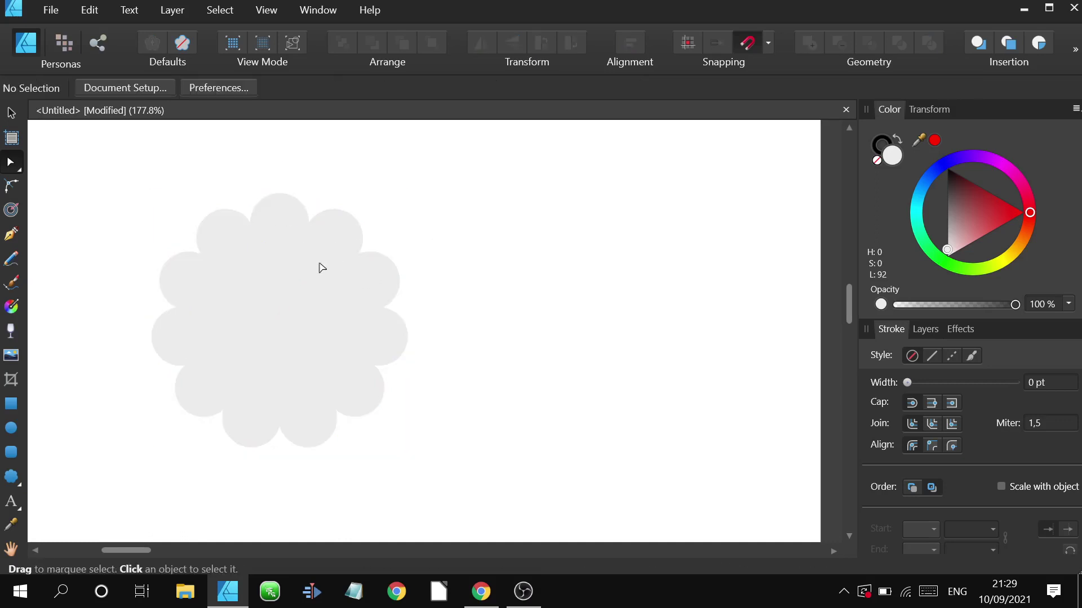
Convert the cloud to curves and reselect it to show its editable nodes.
{"action": "left_click", "coordinate": [322, 264]}
{"action": "right_click", "coordinate": [336, 242]}
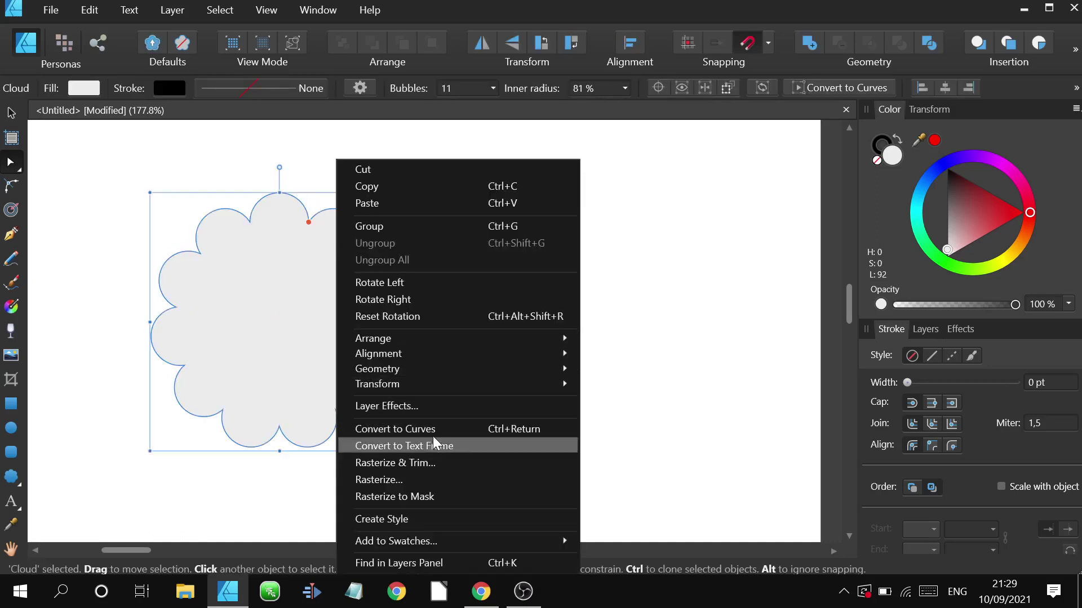
{"action": "left_click", "coordinate": [395, 429]}
{"action": "left_click", "coordinate": [475, 281]}
{"action": "left_click", "coordinate": [323, 291]}
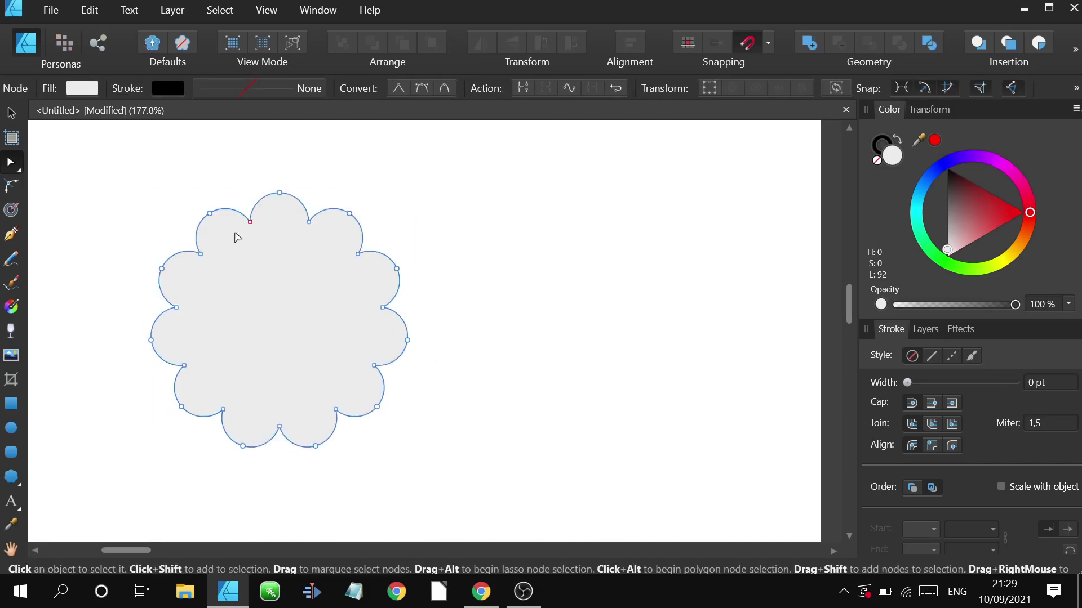
Reshape the upper part of the cloud by pulling its upper nodes outward into irregular lobes.
{"action": "scroll", "coordinate": [234, 232], "scroll_direction": "up", "scroll_amount": 4}
{"action": "scroll", "coordinate": [272, 221], "scroll_direction": "down", "scroll_amount": 3}
{"action": "left_click_drag", "start_coordinate": [273, 226], "coordinate": [240, 177]}
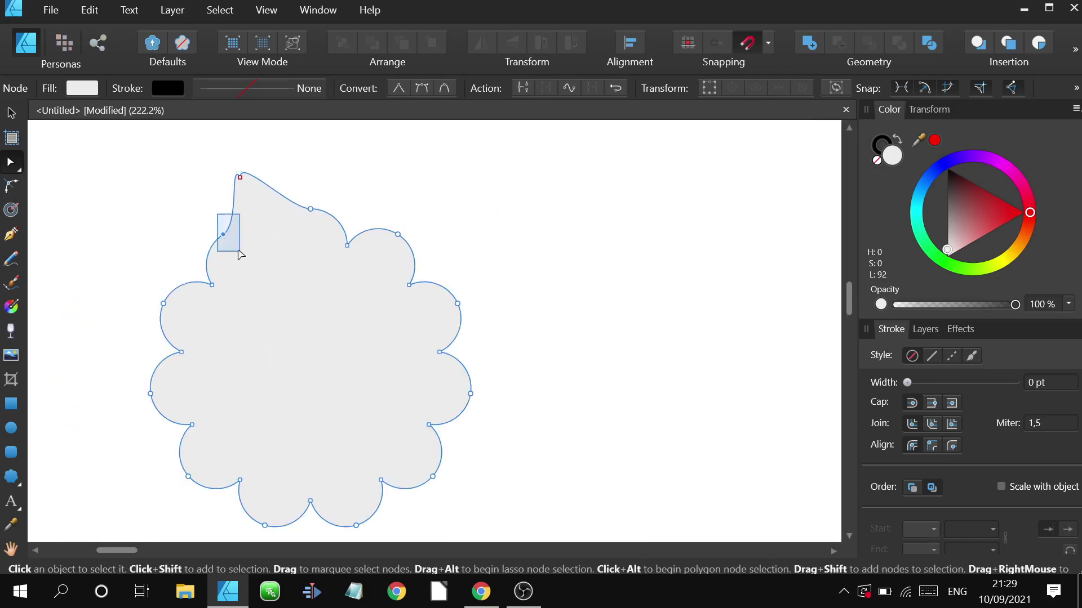
{"action": "left_click_drag", "start_coordinate": [223, 234], "coordinate": [179, 209]}
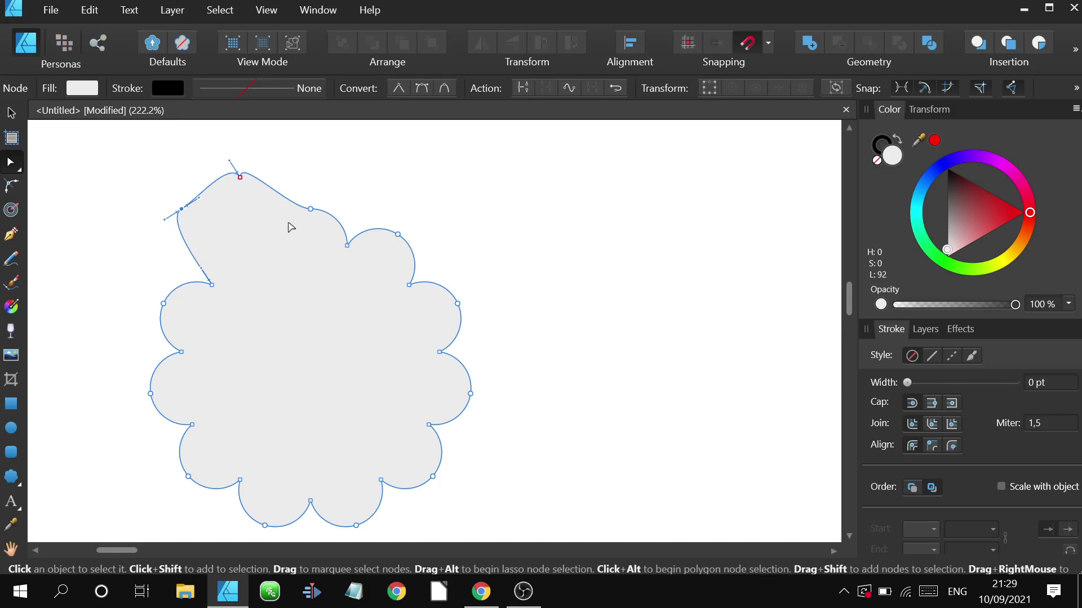
{"action": "left_click_drag", "start_coordinate": [310, 211], "coordinate": [357, 177]}
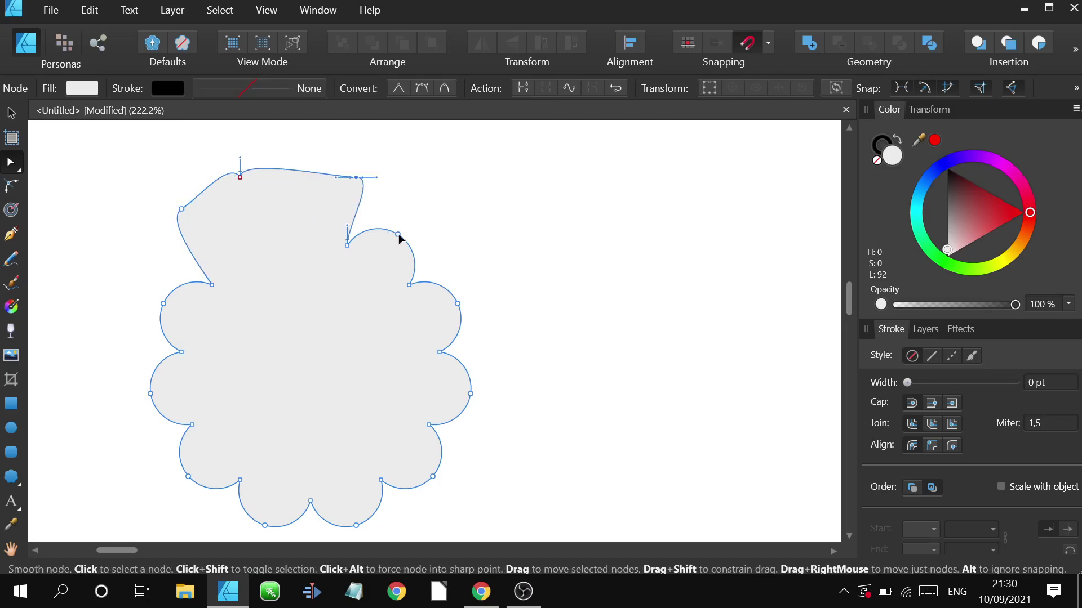
{"action": "left_click_drag", "start_coordinate": [399, 235], "coordinate": [440, 216]}
{"action": "left_click_drag", "start_coordinate": [459, 314], "coordinate": [501, 288]}
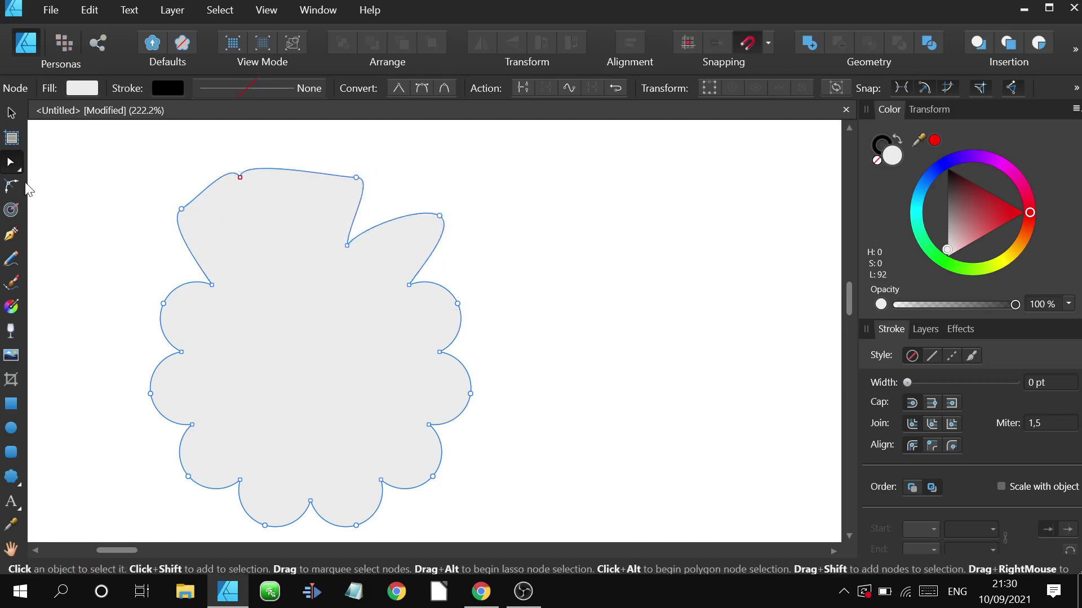
Deselect the reshaped curve and activate the Corner tool.
{"action": "left_click", "coordinate": [20, 171]}
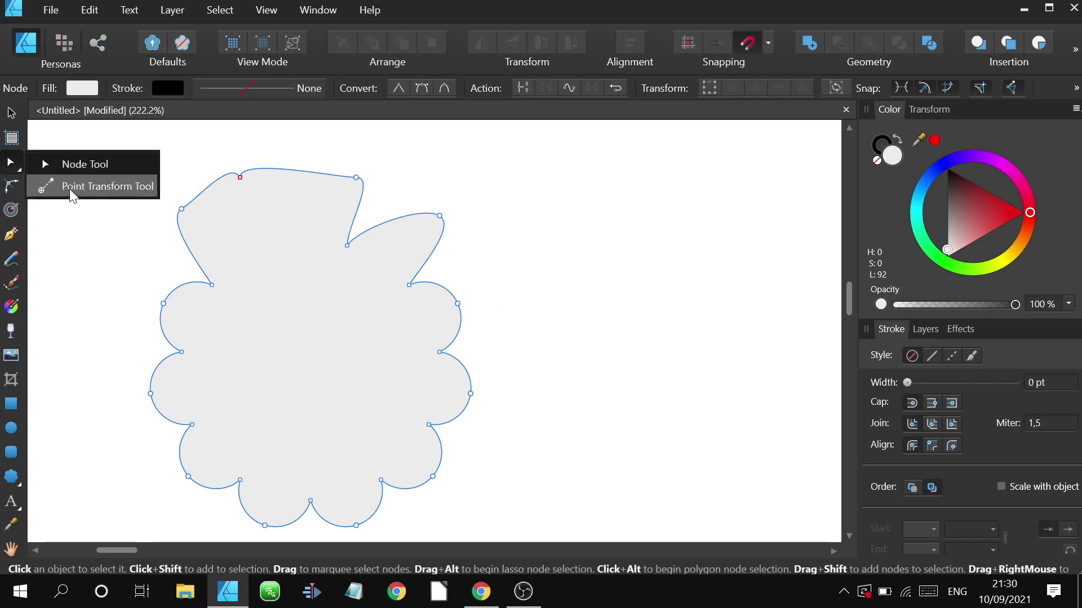
{"action": "left_click", "coordinate": [36, 213]}
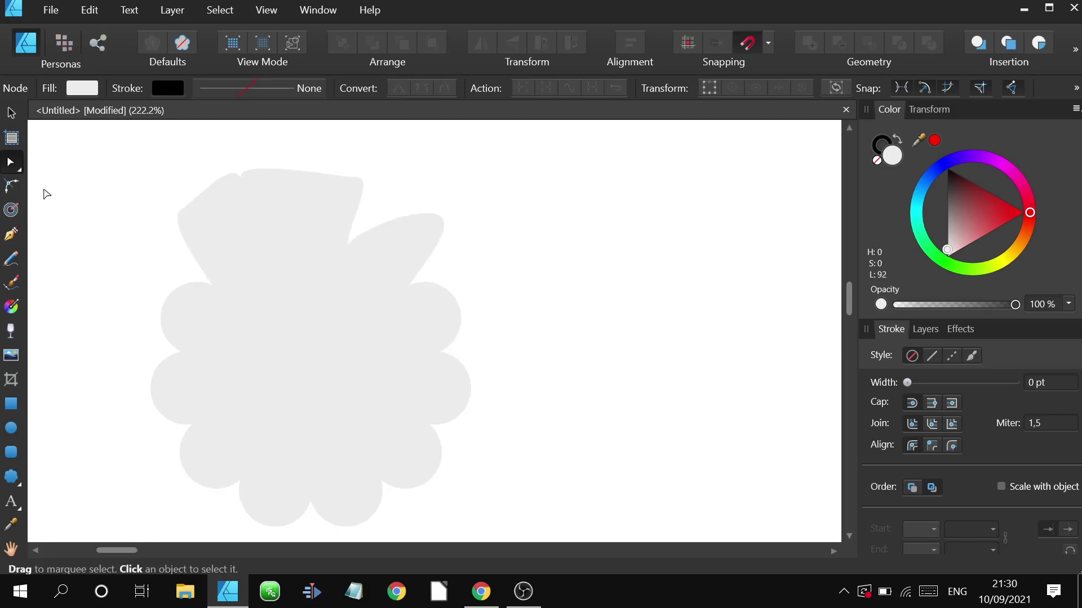
{"action": "scroll", "coordinate": [194, 209], "scroll_direction": "down", "scroll_amount": 5}
{"action": "left_click", "coordinate": [15, 190]}
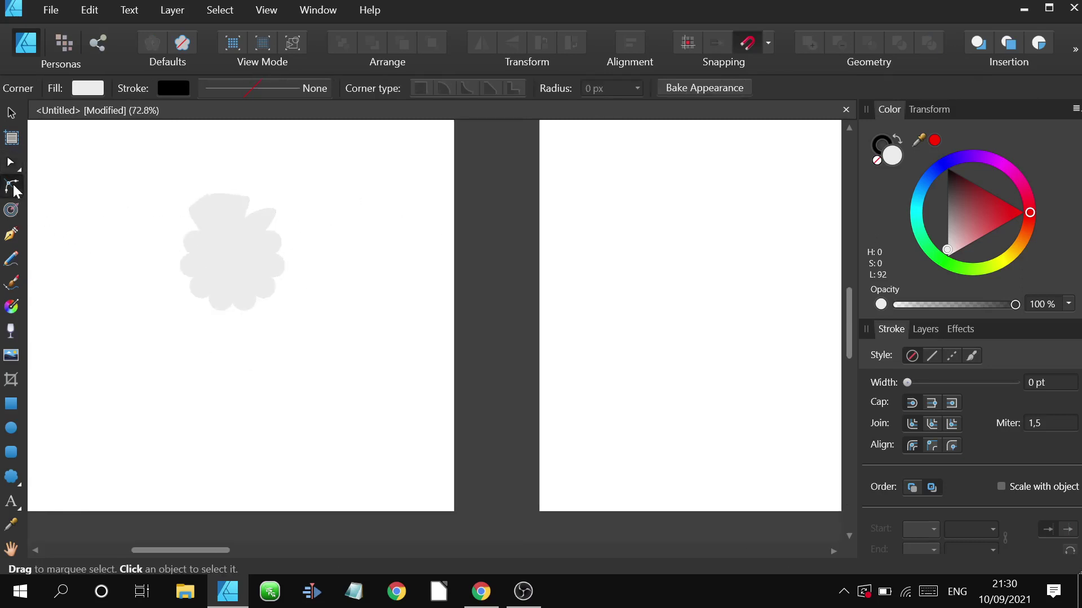
Draw a square in the upper-left part of the second artboard, about one-sixth of the artboard's width.
{"action": "scroll", "coordinate": [147, 247], "scroll_direction": "down", "scroll_amount": 2}
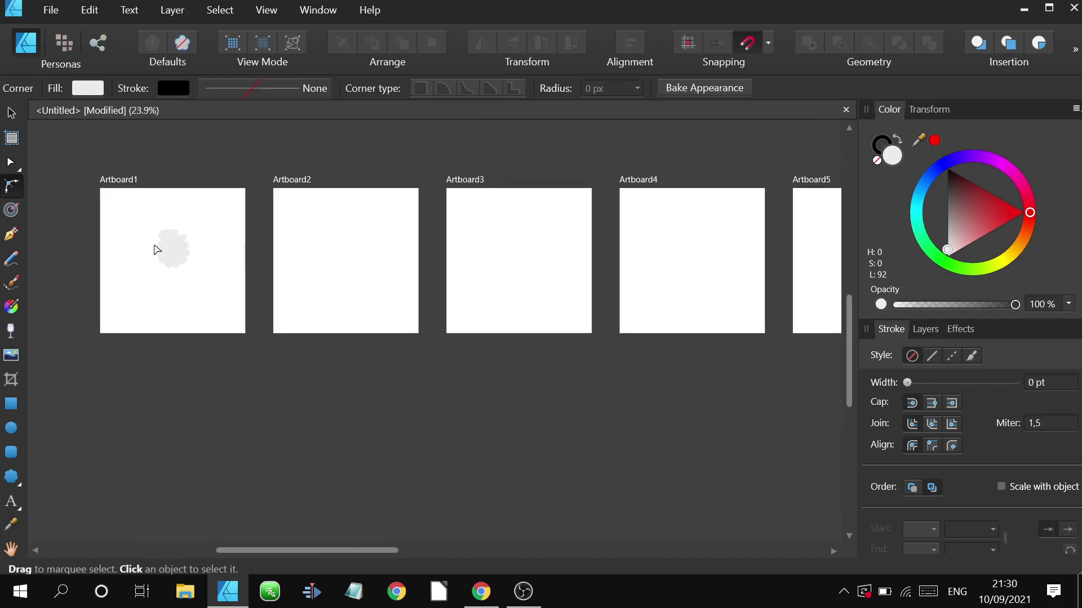
{"action": "scroll", "coordinate": [163, 265], "scroll_direction": "up", "scroll_amount": 5}
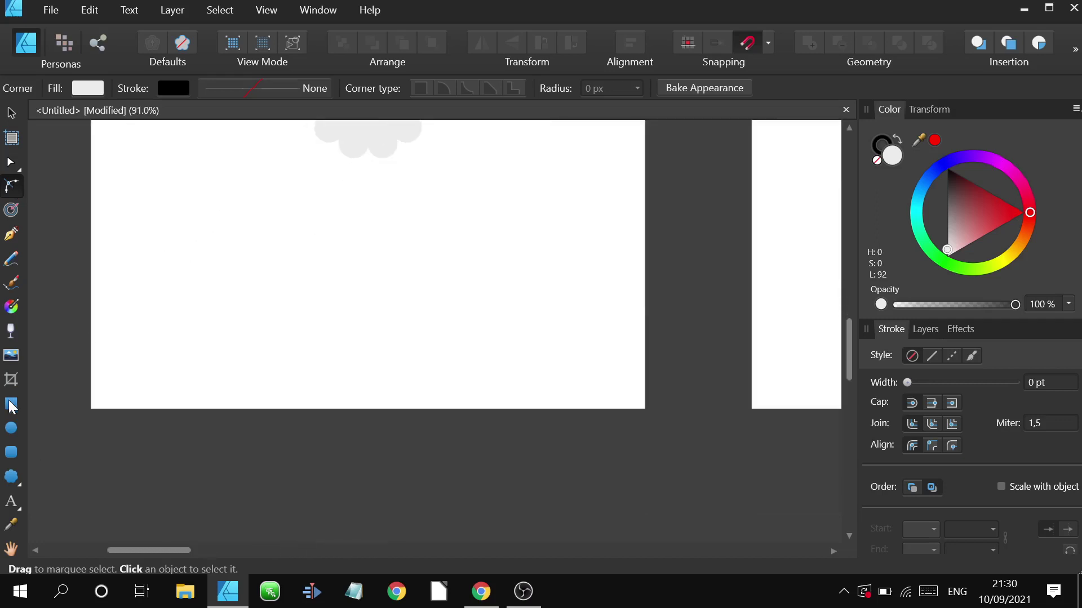
{"action": "left_click", "coordinate": [11, 404]}
{"action": "scroll", "coordinate": [164, 305], "scroll_direction": "down", "scroll_amount": 3}
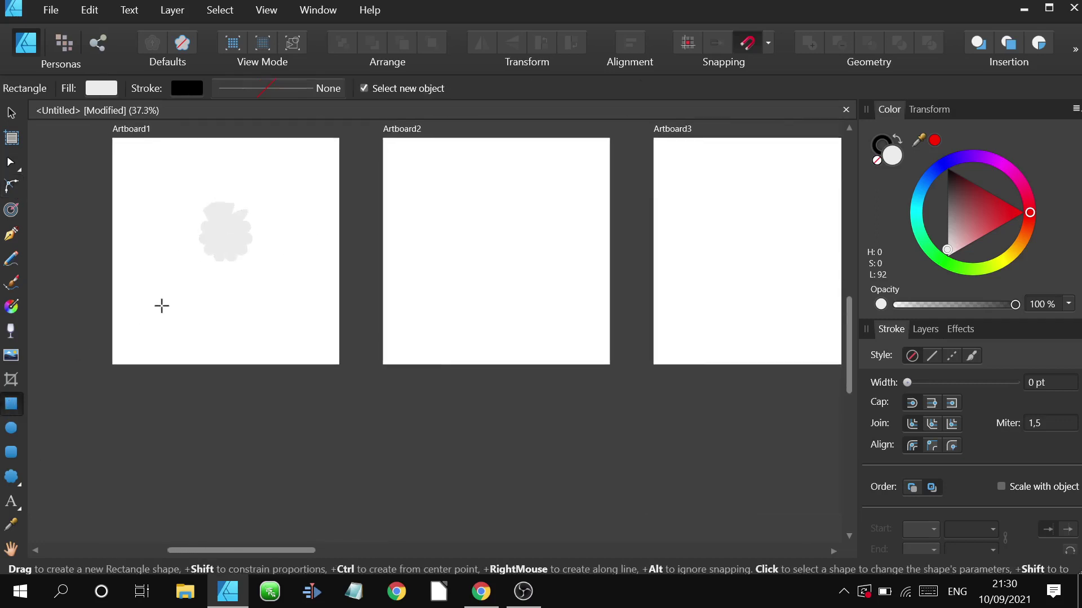
{"action": "scroll", "coordinate": [135, 327], "scroll_direction": "up", "scroll_amount": 2}
{"action": "scroll", "coordinate": [169, 333], "scroll_direction": "down", "scroll_amount": 2}
{"action": "scroll", "coordinate": [355, 316], "scroll_direction": "up", "scroll_amount": 2}
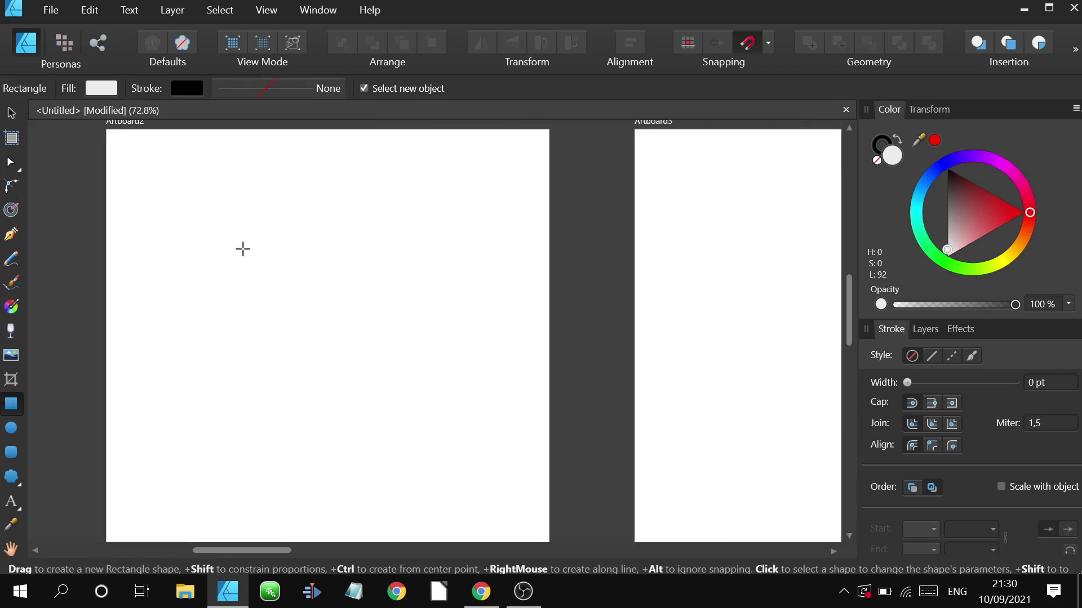
{"action": "mouse_move", "coordinate": [243, 249]}
{"action": "left_mouse_down"}
{"action": "mouse_move", "coordinate": [399, 355]}
{"action": "mouse_move", "coordinate": [319, 299]}
{"action": "mouse_move", "coordinate": [336, 357]}
{"action": "mouse_move", "coordinate": [353, 323]}
{"action": "mouse_move", "coordinate": [350, 336]}
{"action": "mouse_move", "coordinate": [338, 321]}
{"action": "mouse_move", "coordinate": [365, 347]}
{"action": "mouse_move", "coordinate": [311, 293]}
{"action": "mouse_move", "coordinate": [367, 341]}
{"action": "mouse_move", "coordinate": [293, 290]}
{"action": "mouse_move", "coordinate": [282, 258]}
{"action": "mouse_move", "coordinate": [292, 254]}
{"action": "mouse_move", "coordinate": [316, 270]}
{"action": "mouse_move", "coordinate": [359, 350]}
{"action": "mouse_move", "coordinate": [295, 265]}
{"action": "mouse_move", "coordinate": [278, 285]}
{"action": "left_mouse_up"}
{"action": "scroll", "coordinate": [249, 254], "scroll_direction": "up", "scroll_amount": 3}
{"action": "left_click_drag", "start_coordinate": [238, 238], "coordinate": [319, 290]}
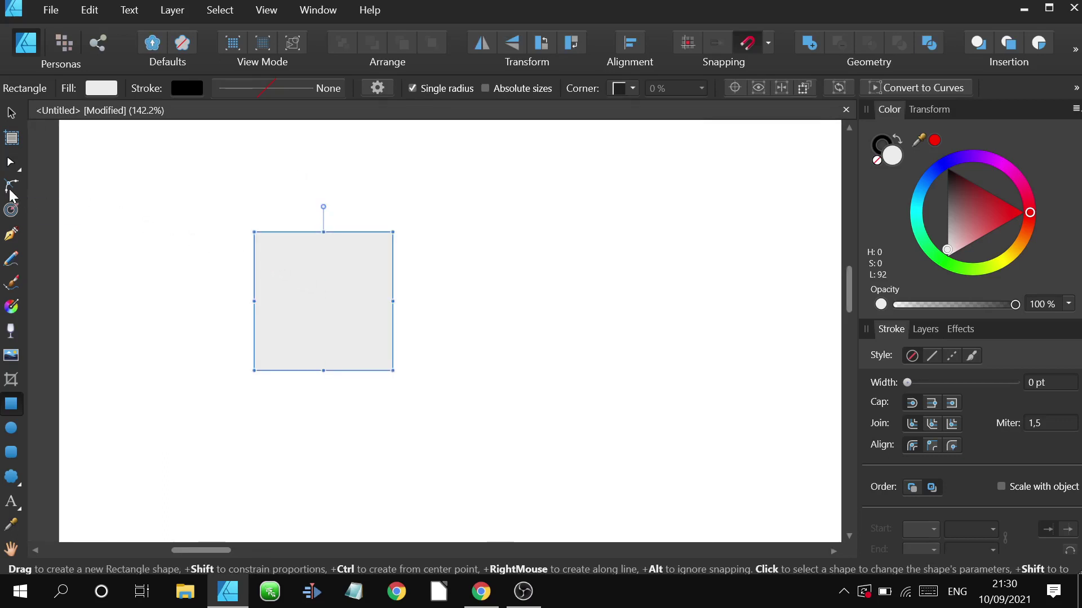
Round the square's upper-left corner to a radius of 29.7 px with the Corner tool.
{"action": "left_click", "coordinate": [159, 189]}
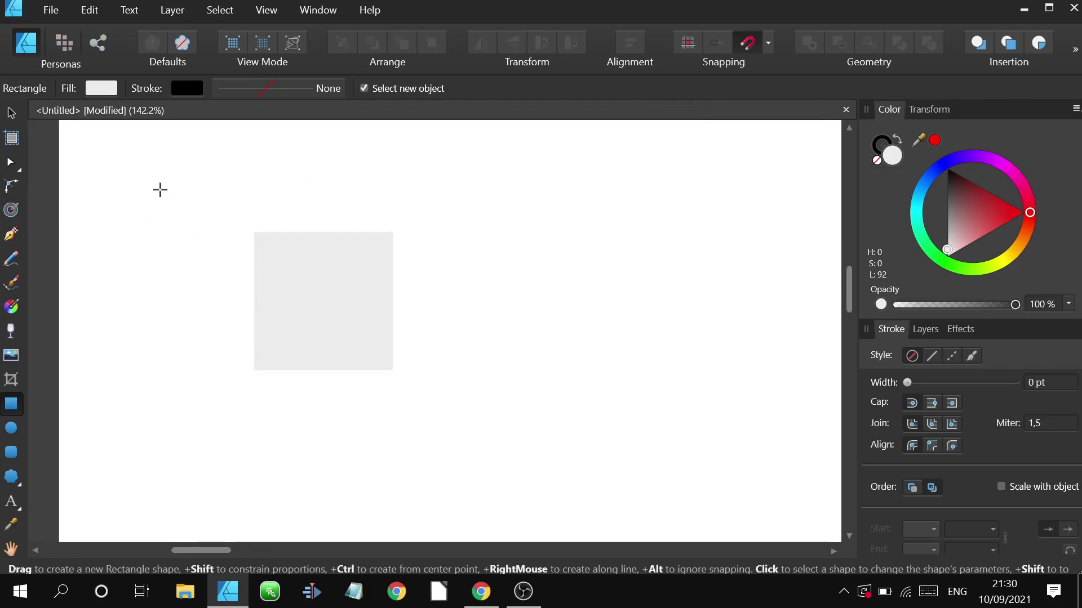
{"action": "key", "text": "v"}
{"action": "left_click", "coordinate": [336, 264]}
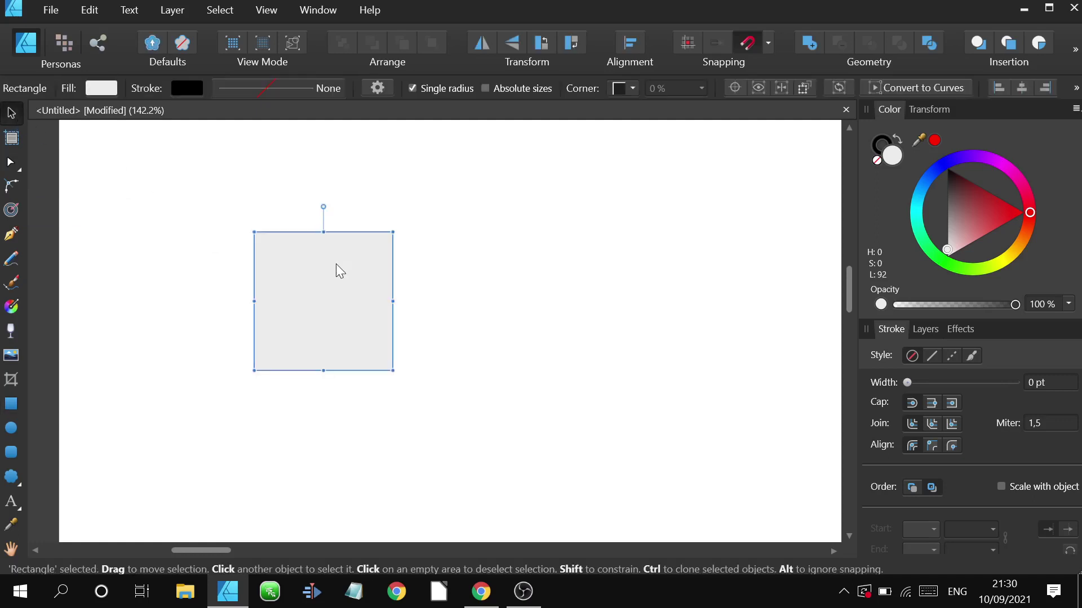
{"action": "left_click", "coordinate": [12, 187]}
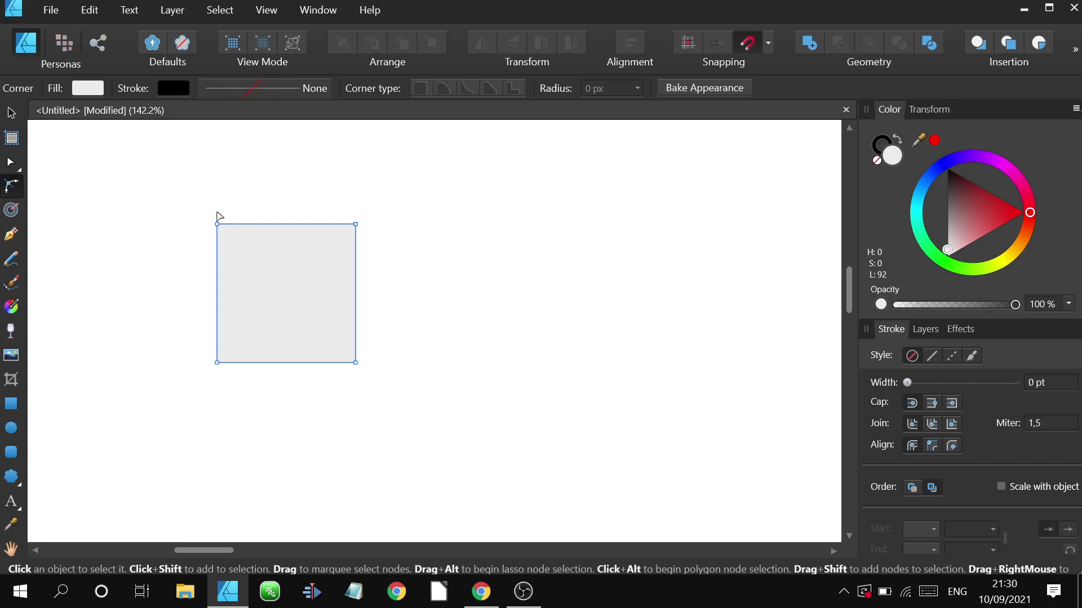
{"action": "left_click_drag", "start_coordinate": [194, 205], "coordinate": [207, 228]}
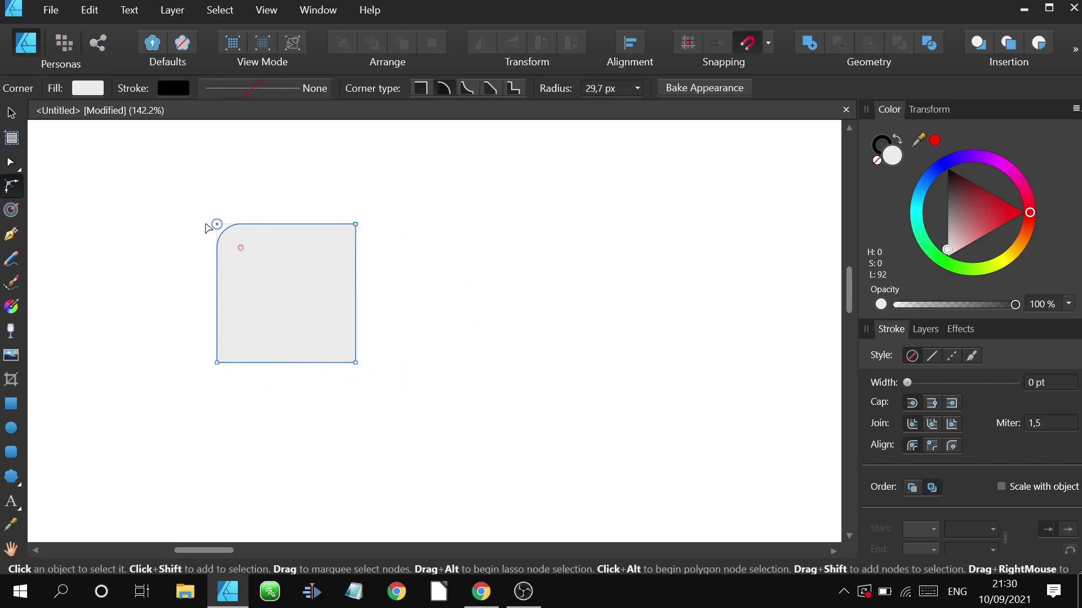
Select all four corners of the square, adjust their corner radius to 11.9 px, and reselect the square.
{"action": "left_click_drag", "start_coordinate": [125, 169], "coordinate": [468, 440]}
{"action": "left_click_drag", "start_coordinate": [356, 363], "coordinate": [370, 342]}
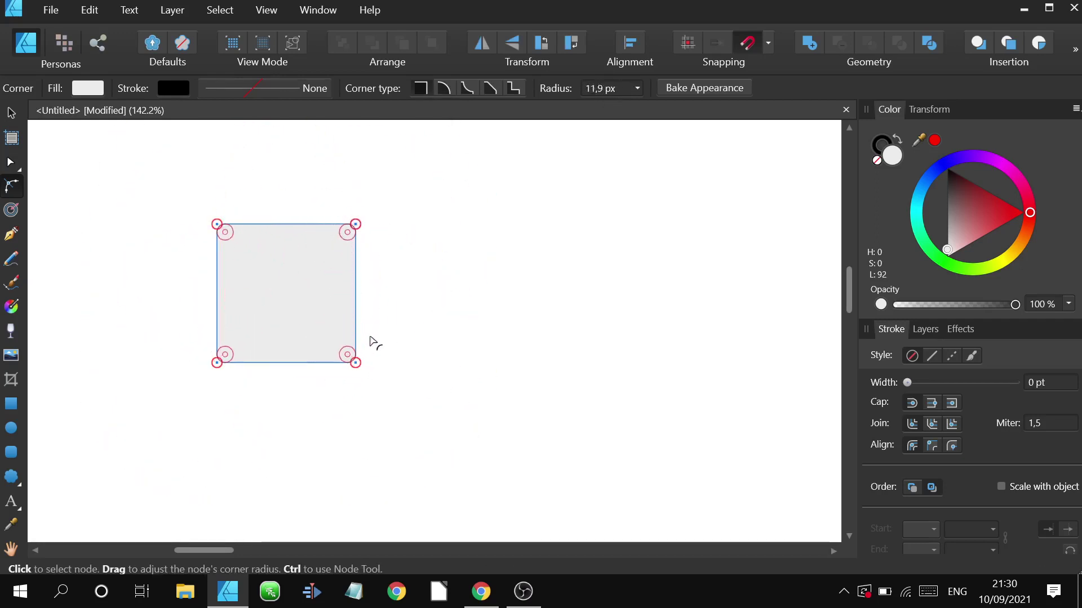
{"action": "left_click", "coordinate": [410, 319]}
{"action": "left_click", "coordinate": [281, 249]}
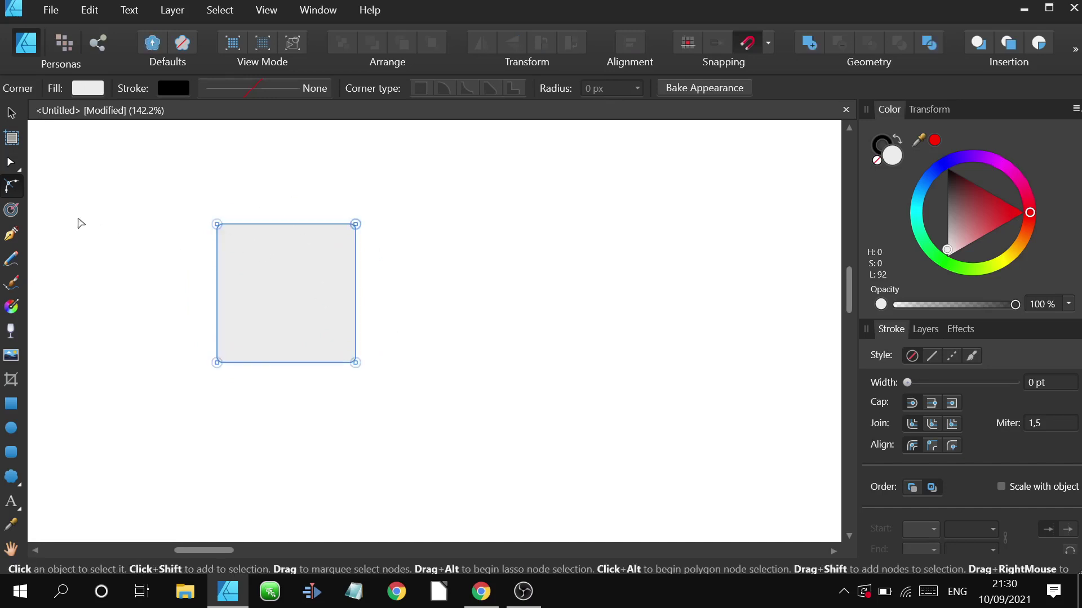
Expand the square outward by a 47.1 px radius with the Contour tool.
{"action": "left_click", "coordinate": [12, 211]}
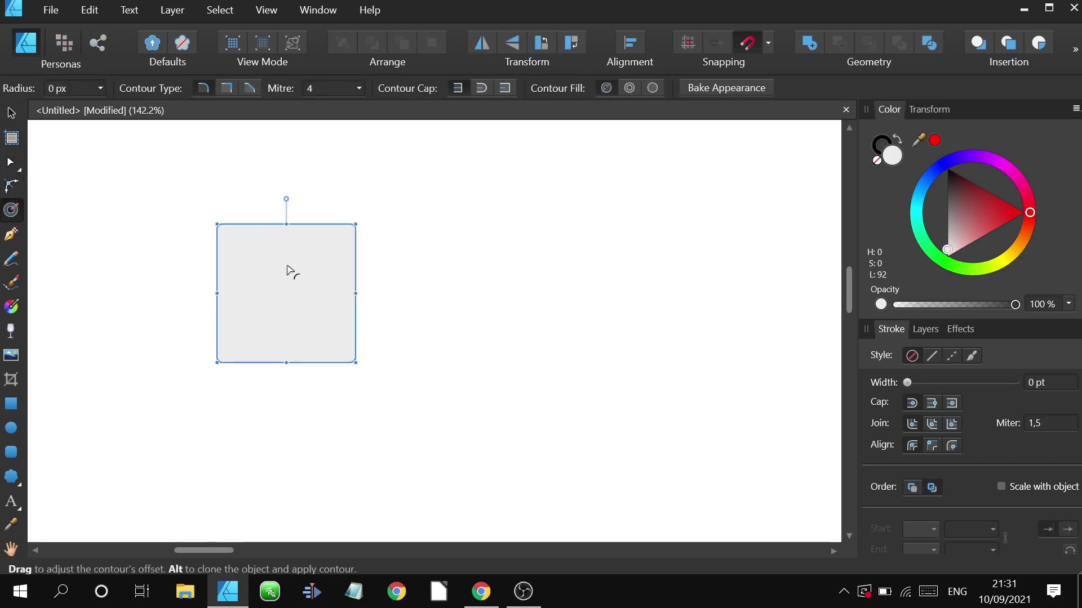
{"action": "left_click_drag", "start_coordinate": [288, 273], "coordinate": [366, 217]}
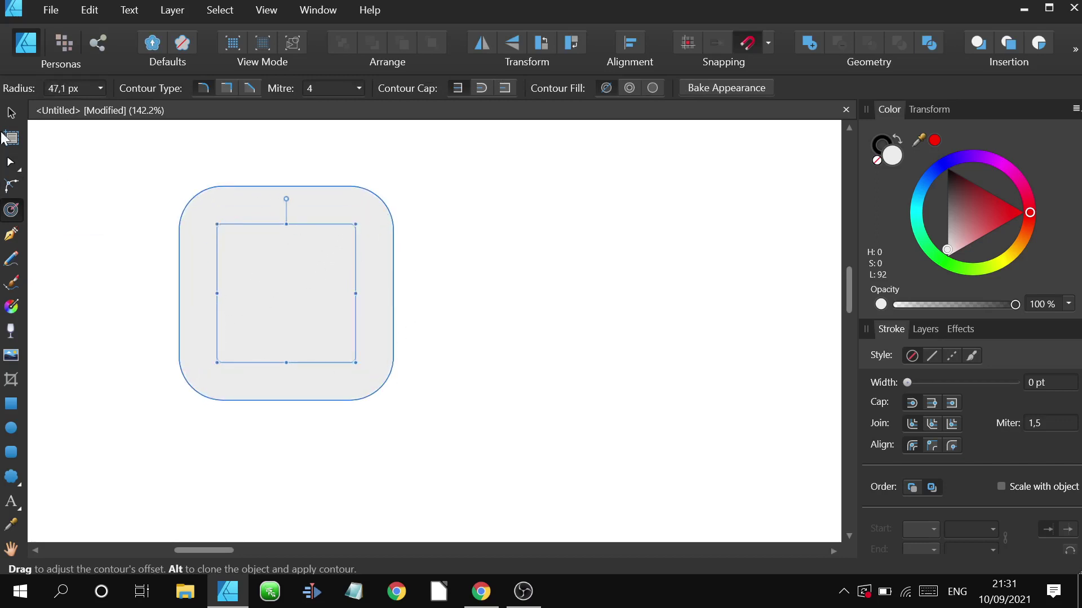
Try converting the contoured square to curves.
{"action": "key", "text": "v"}
{"action": "right_click", "coordinate": [276, 260]}
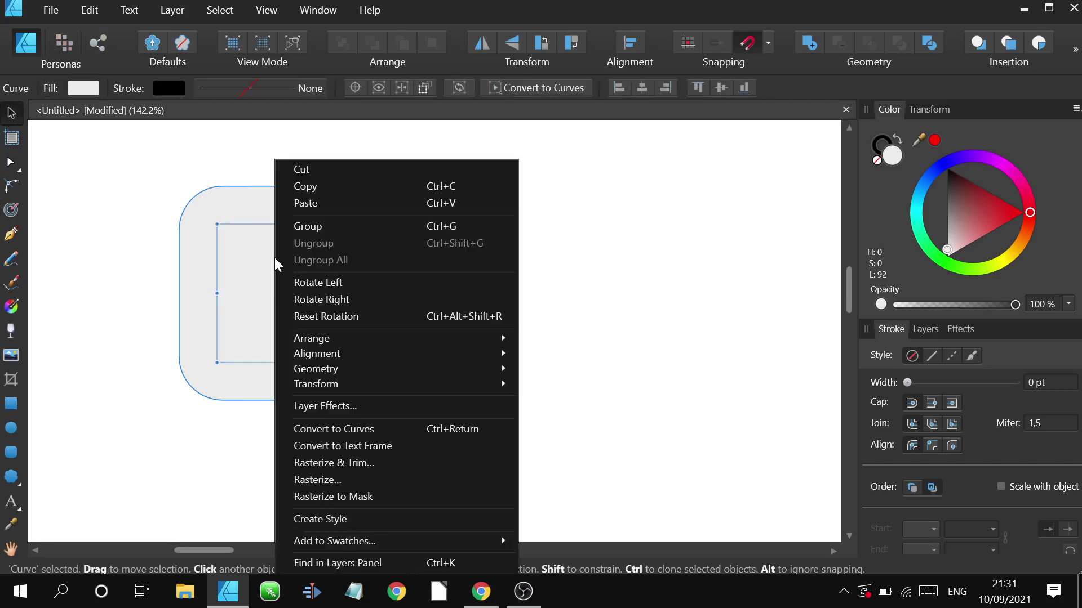
{"action": "left_click", "coordinate": [178, 228]}
{"action": "left_click", "coordinate": [274, 275]}
{"action": "right_click", "coordinate": [272, 272]}
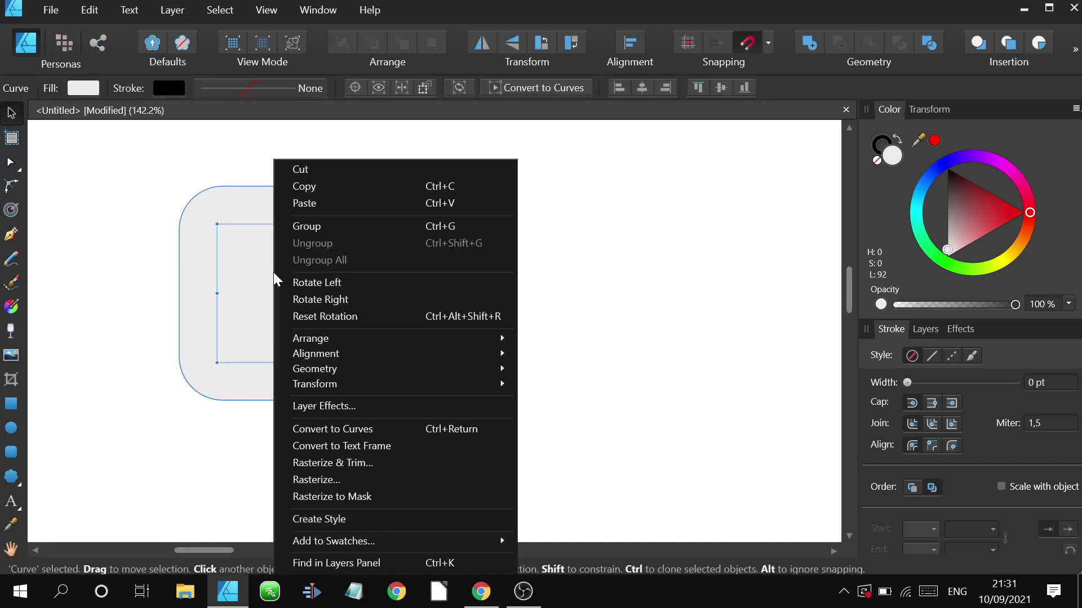
{"action": "left_click", "coordinate": [346, 429]}
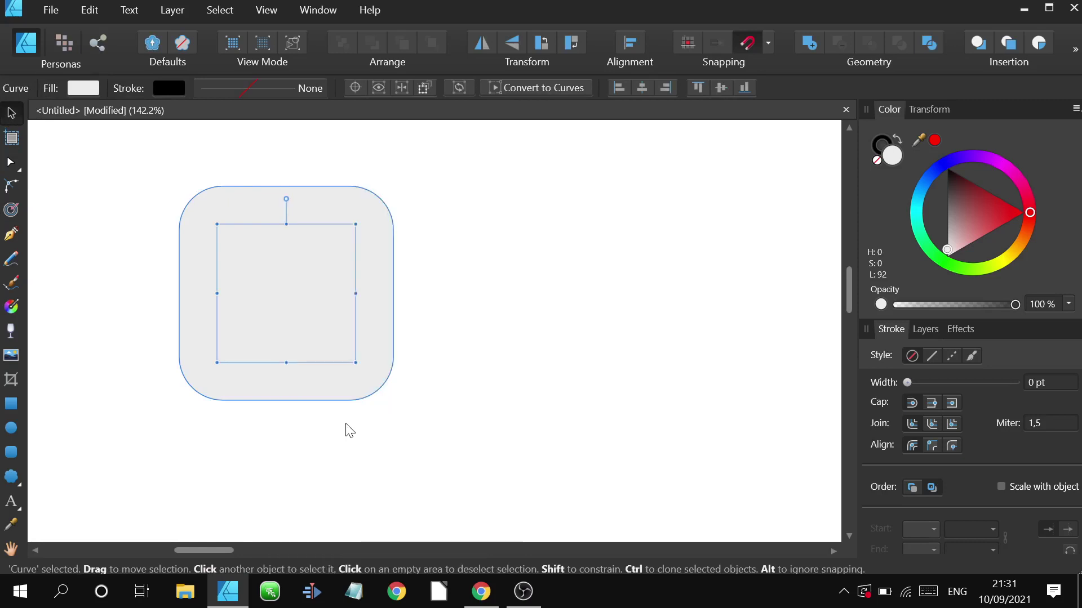
{"action": "left_click", "coordinate": [450, 302]}
Deselect and reselect the converted rounded square to examine its bounding box.
{"action": "left_click", "coordinate": [266, 284]}
{"action": "left_click_drag", "start_coordinate": [268, 289], "coordinate": [364, 271]}
{"action": "scroll", "coordinate": [343, 294], "scroll_direction": "down", "scroll_amount": 3}
{"action": "left_click", "coordinate": [454, 261]}
{"action": "left_click", "coordinate": [360, 268]}
{"action": "left_click", "coordinate": [365, 274]}
{"action": "left_click", "coordinate": [340, 261]}
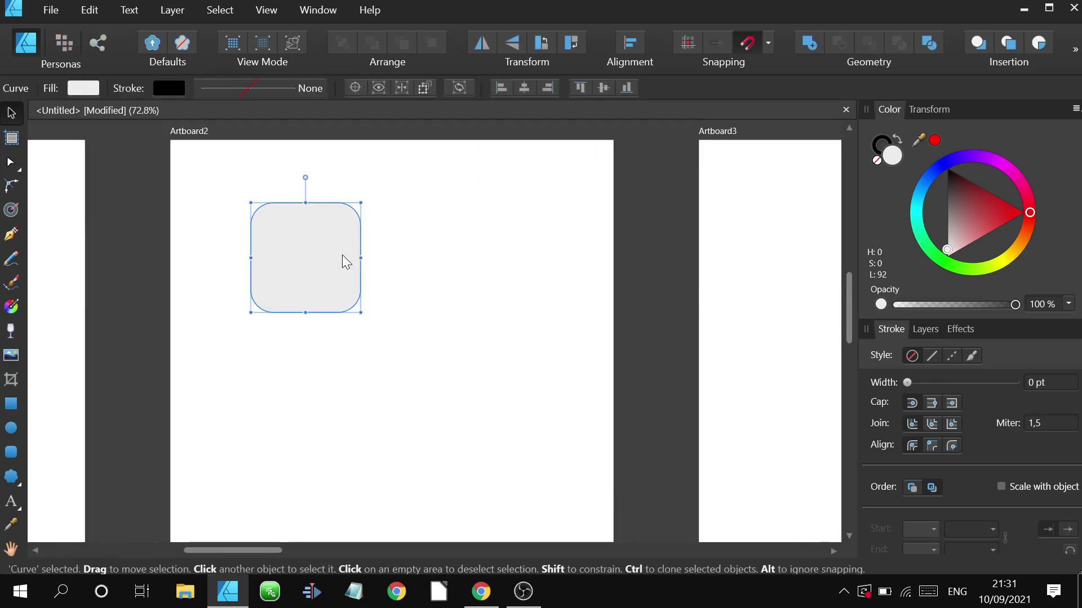
Undo the conversion to curves and deselect the contoured square.
{"action": "left_click", "coordinate": [332, 255]}
{"action": "right_click", "coordinate": [333, 260]}
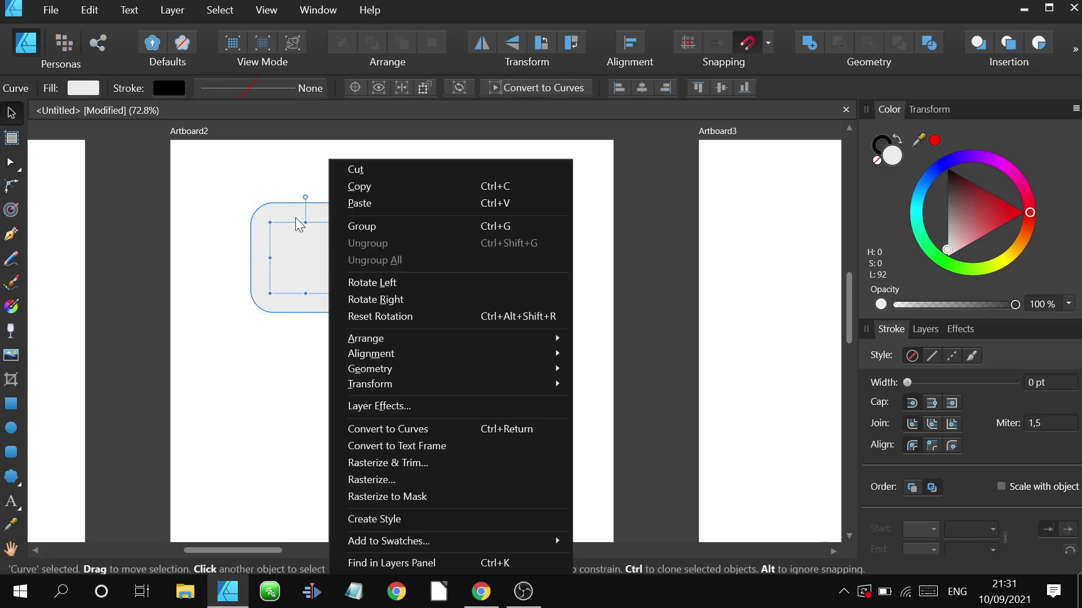
{"action": "left_click", "coordinate": [288, 250]}
{"action": "left_click", "coordinate": [208, 230]}
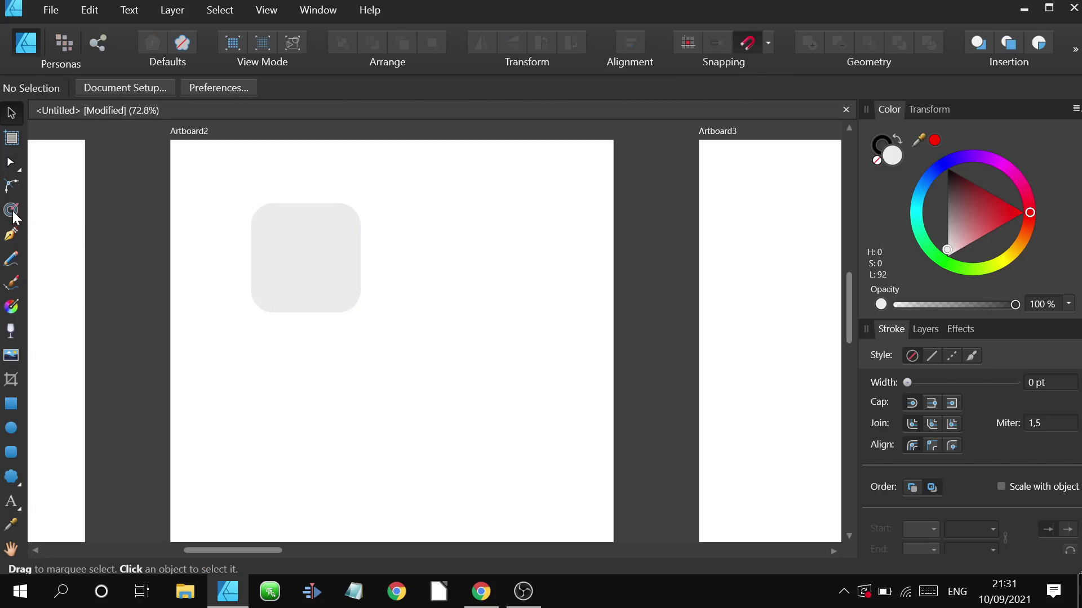
Draw a winding curve with the Pen tool below the rounded square, placing five nodes with smooth bends.
{"action": "left_click", "coordinate": [12, 231]}
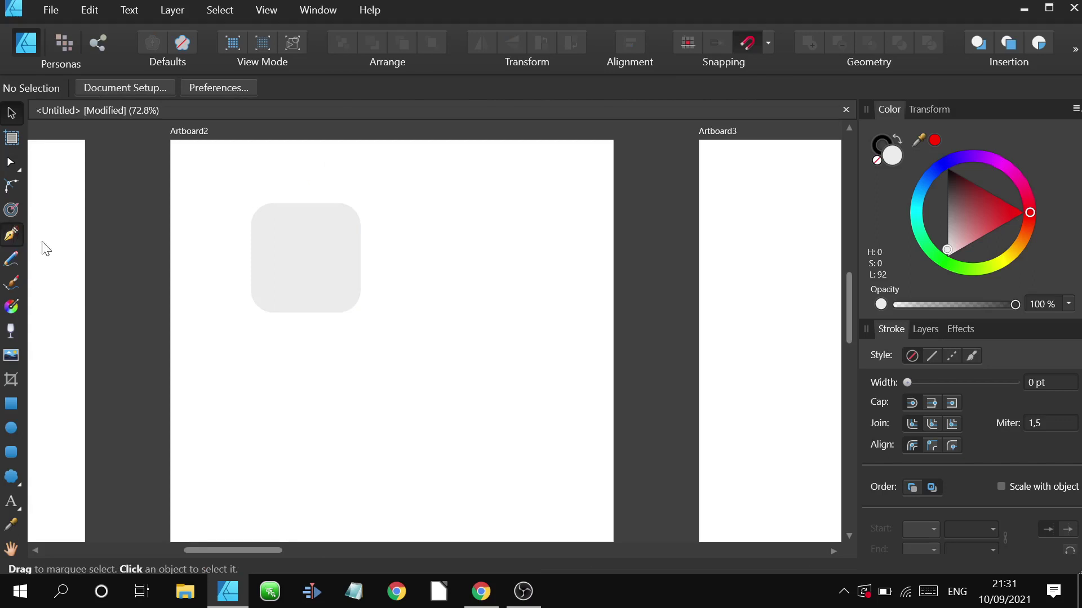
{"action": "scroll", "coordinate": [350, 256], "scroll_direction": "up", "scroll_amount": 3}
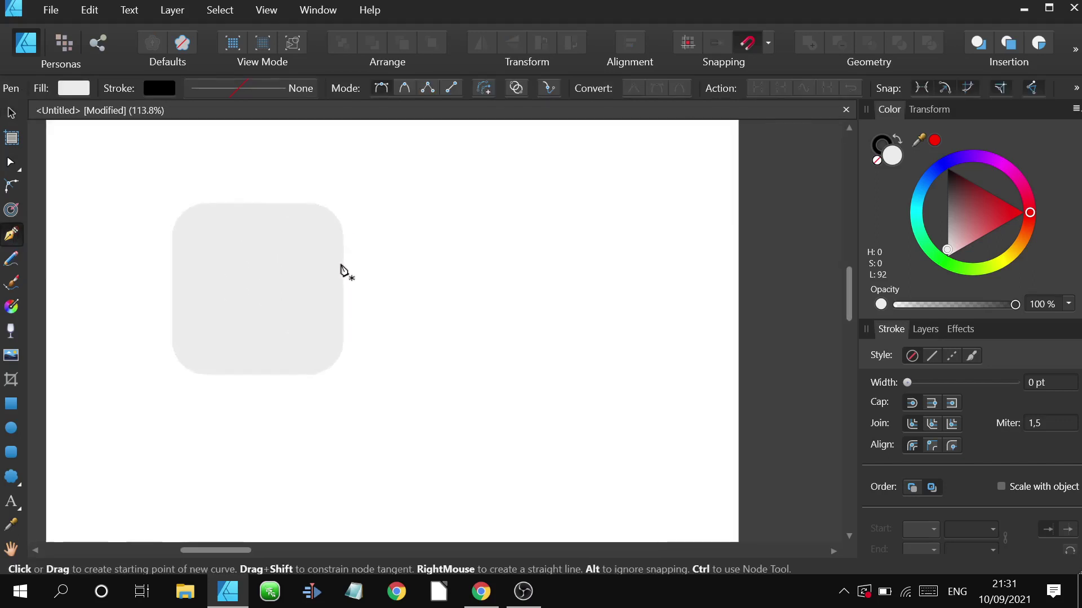
{"action": "scroll", "coordinate": [338, 248], "scroll_direction": "down", "scroll_amount": 1}
{"action": "scroll", "coordinate": [249, 379], "scroll_direction": "down", "scroll_amount": 3}
{"action": "scroll", "coordinate": [290, 310], "scroll_direction": "up", "scroll_amount": 2}
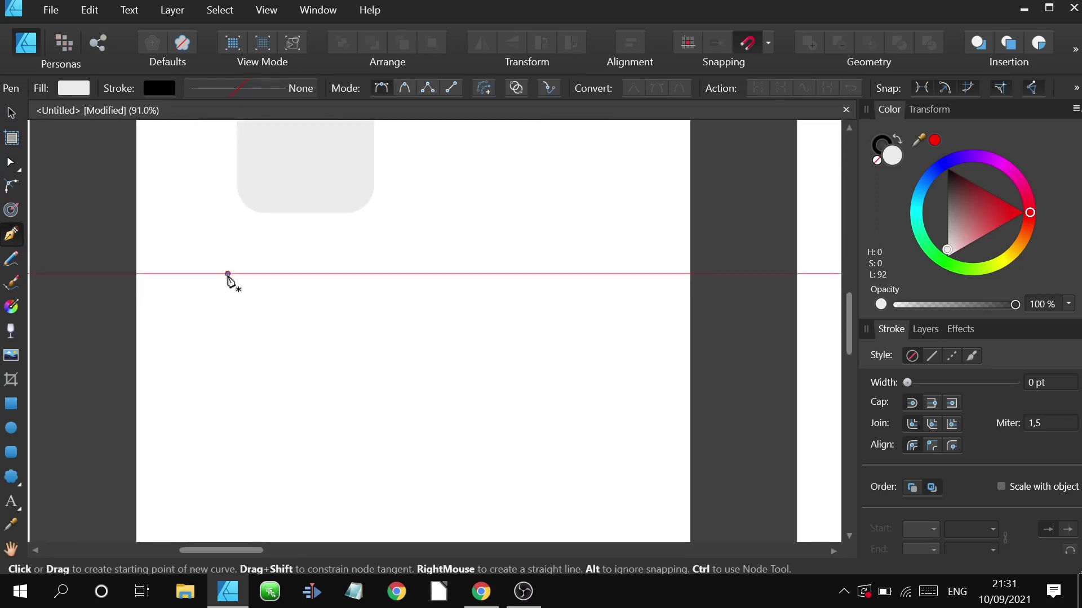
{"action": "left_click", "coordinate": [228, 274]}
{"action": "mouse_move", "coordinate": [373, 274]}
{"action": "left_mouse_down"}
{"action": "mouse_move", "coordinate": [404, 278]}
{"action": "mouse_move", "coordinate": [451, 311]}
{"action": "left_mouse_up"}
{"action": "mouse_move", "coordinate": [339, 376]}
{"action": "left_mouse_down"}
{"action": "mouse_move", "coordinate": [413, 415]}
{"action": "mouse_move", "coordinate": [442, 413]}
{"action": "left_mouse_up"}
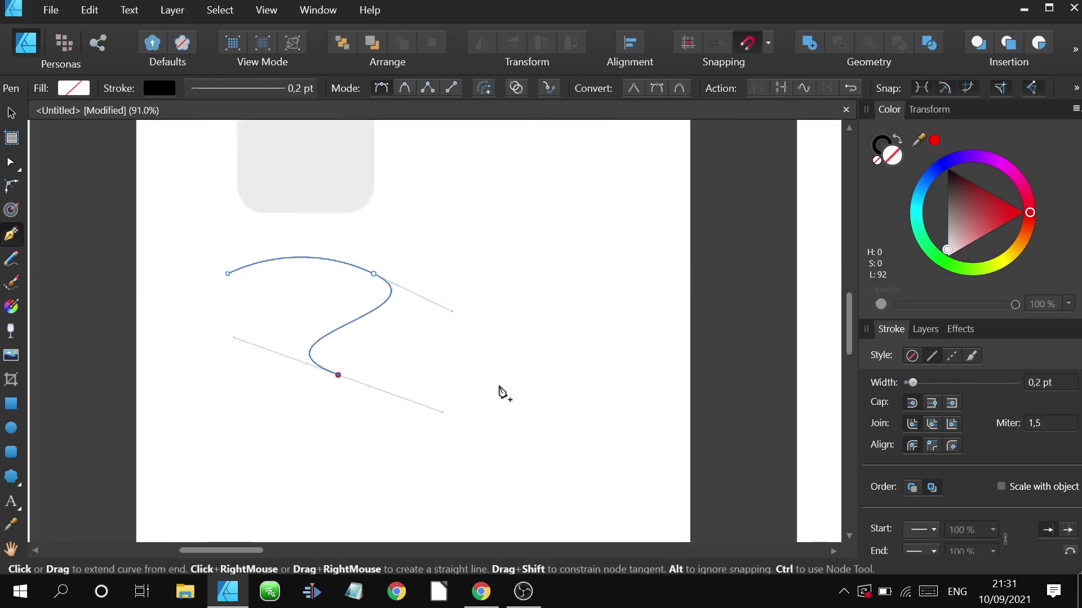
{"action": "left_click_drag", "start_coordinate": [501, 375], "coordinate": [500, 313]}
{"action": "left_click_drag", "start_coordinate": [516, 242], "coordinate": [585, 245]}
Extend the Pen curve up to the artboard's upper part and back down beside the rounded square with five more nodes.
{"action": "scroll", "coordinate": [519, 313], "scroll_direction": "up", "scroll_amount": 5}
{"action": "scroll", "coordinate": [518, 313], "scroll_direction": "right", "scroll_amount": 2}
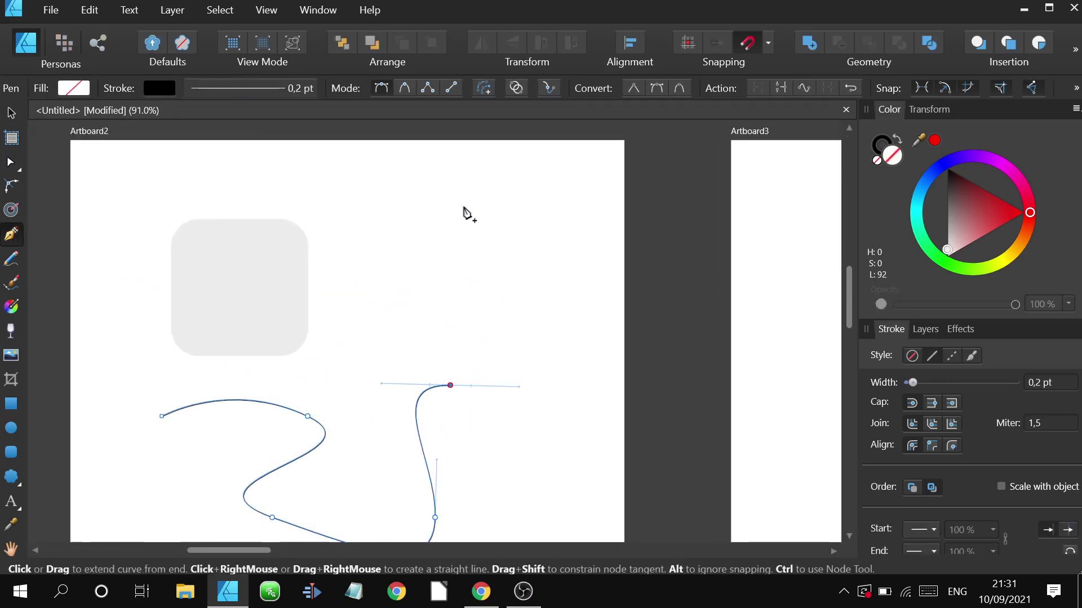
{"action": "left_click_drag", "start_coordinate": [435, 181], "coordinate": [297, 230]}
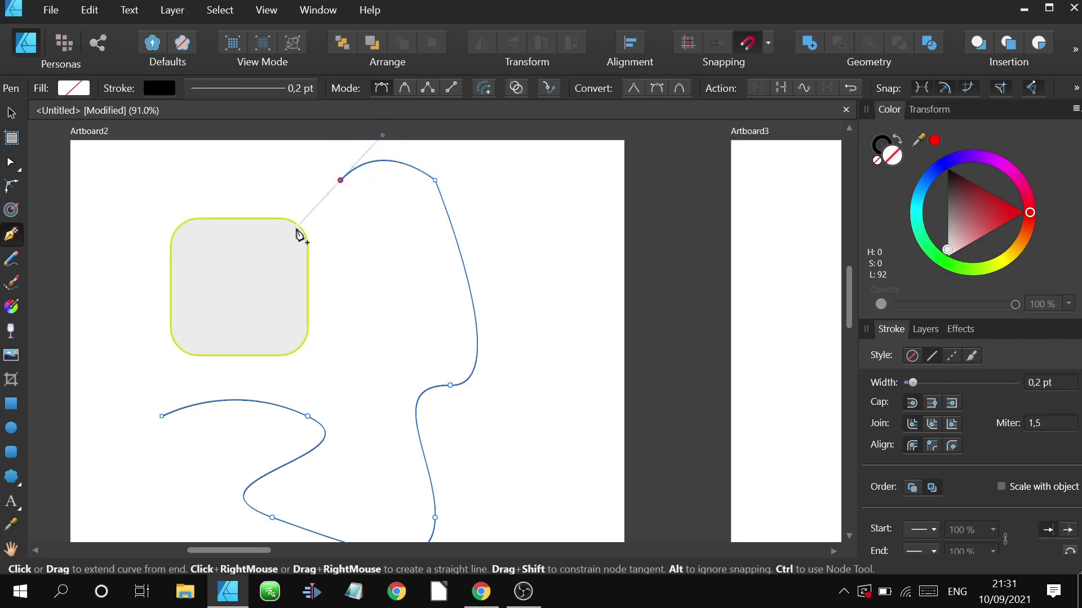
{"action": "left_click_drag", "start_coordinate": [396, 279], "coordinate": [388, 341]}
{"action": "left_click_drag", "start_coordinate": [330, 355], "coordinate": [360, 418]}
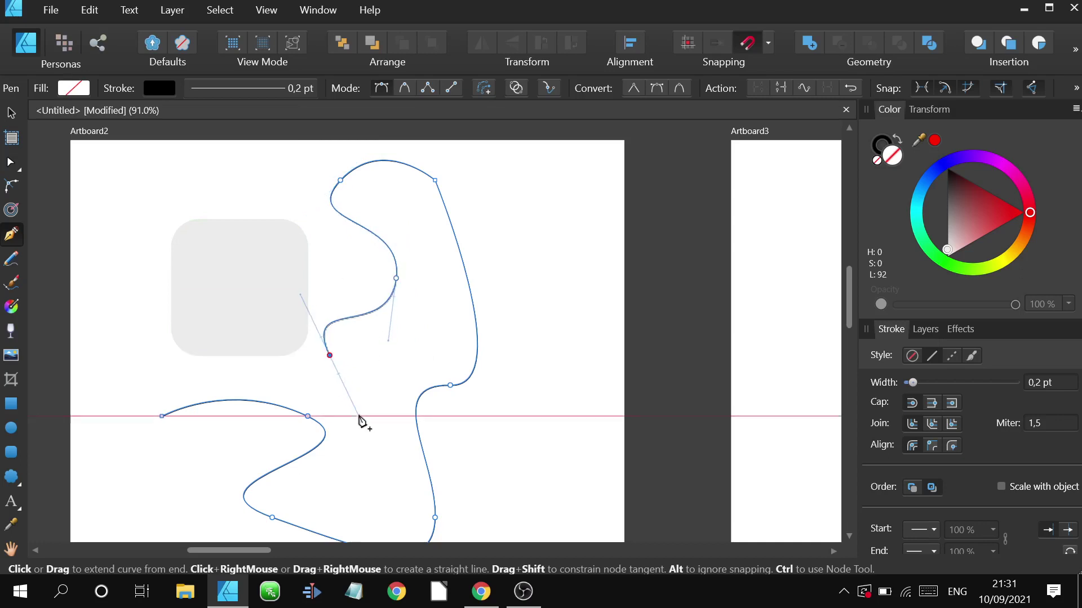
{"action": "left_click_drag", "start_coordinate": [414, 355], "coordinate": [460, 344]}
Try removing the end node's leading handle and adding a straight segment, and undo the segment.
{"action": "scroll", "coordinate": [425, 244], "scroll_direction": "up", "scroll_amount": 5}
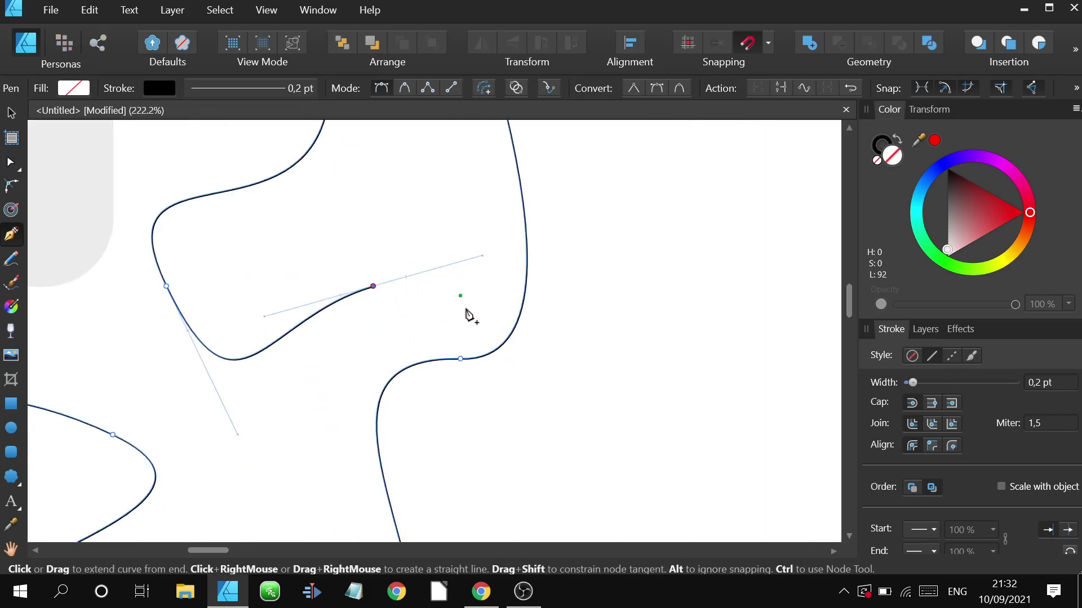
{"action": "scroll", "coordinate": [383, 313], "scroll_direction": "up", "scroll_amount": 3}
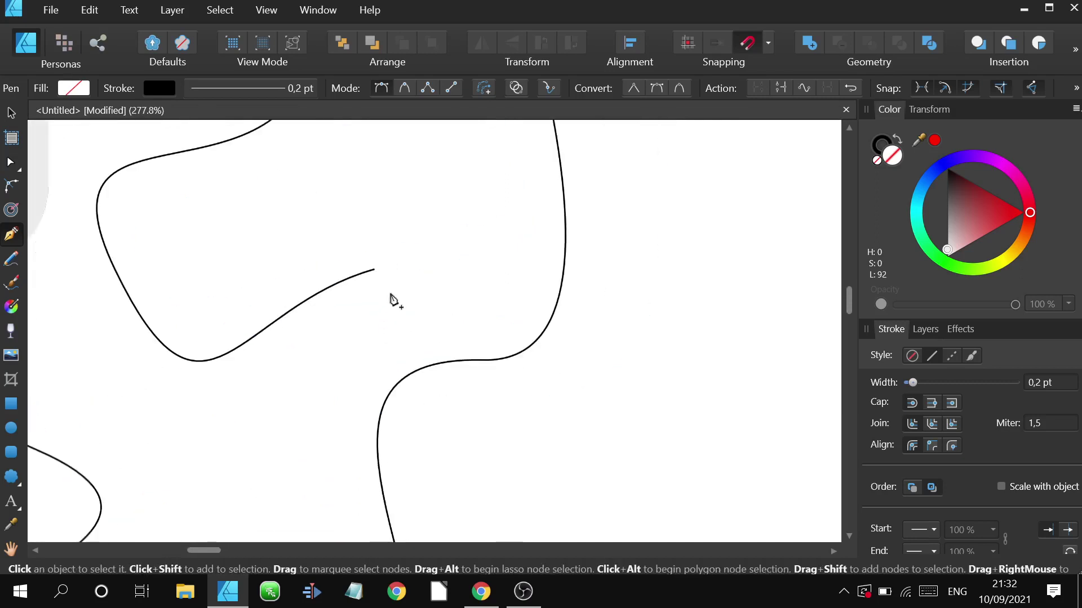
{"action": "left_click", "coordinate": [373, 265]}
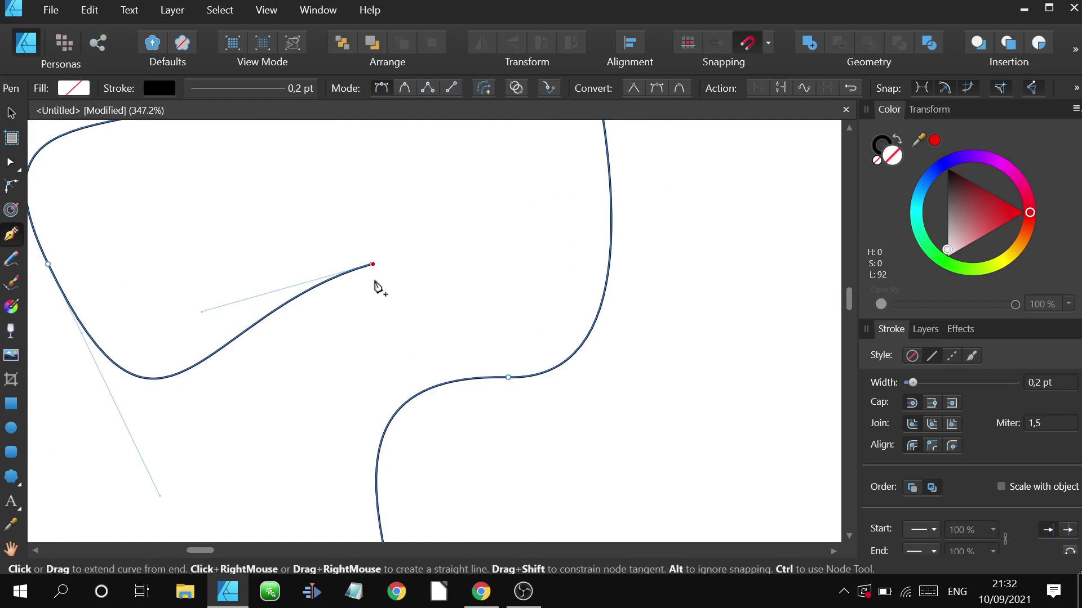
{"action": "left_click", "coordinate": [402, 358]}
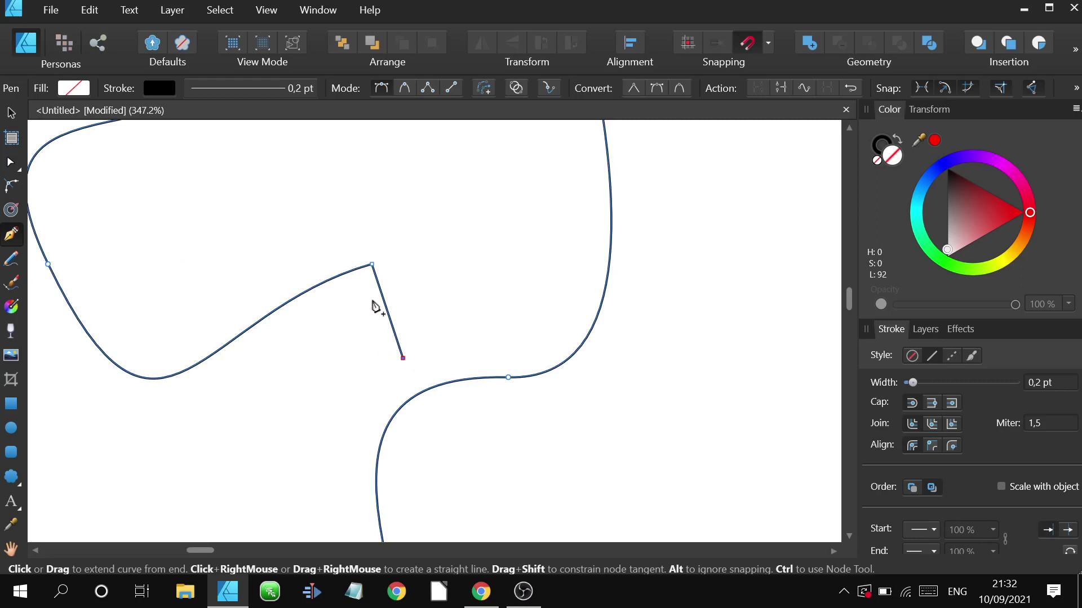
{"action": "key", "text": "ctrl+z"}
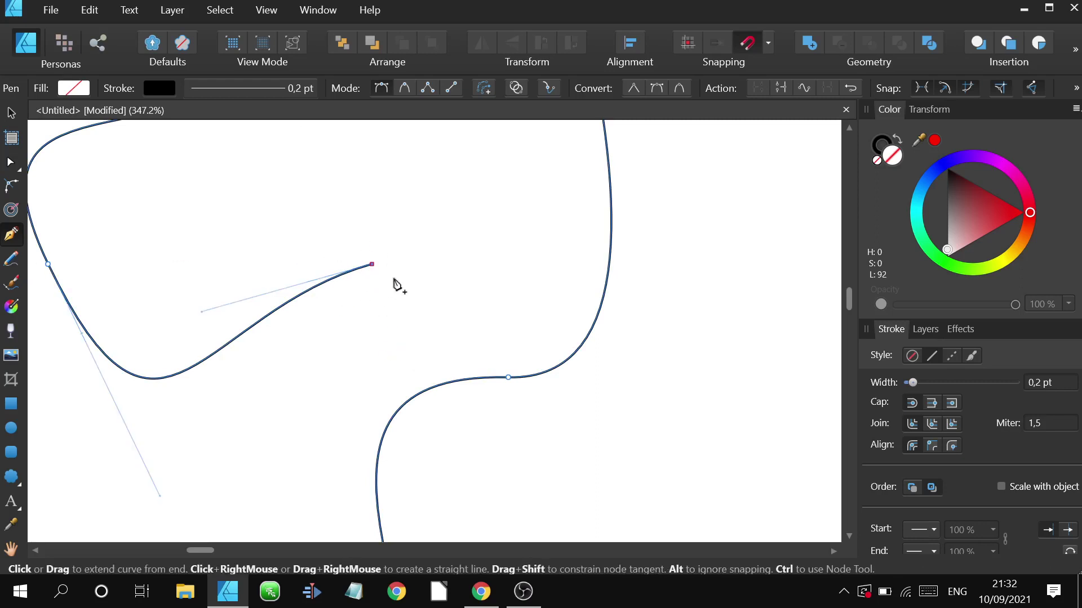
Try continuing the end node with one curved segment and with two straight segments, undoing each attempt.
{"action": "left_click", "coordinate": [403, 377]}
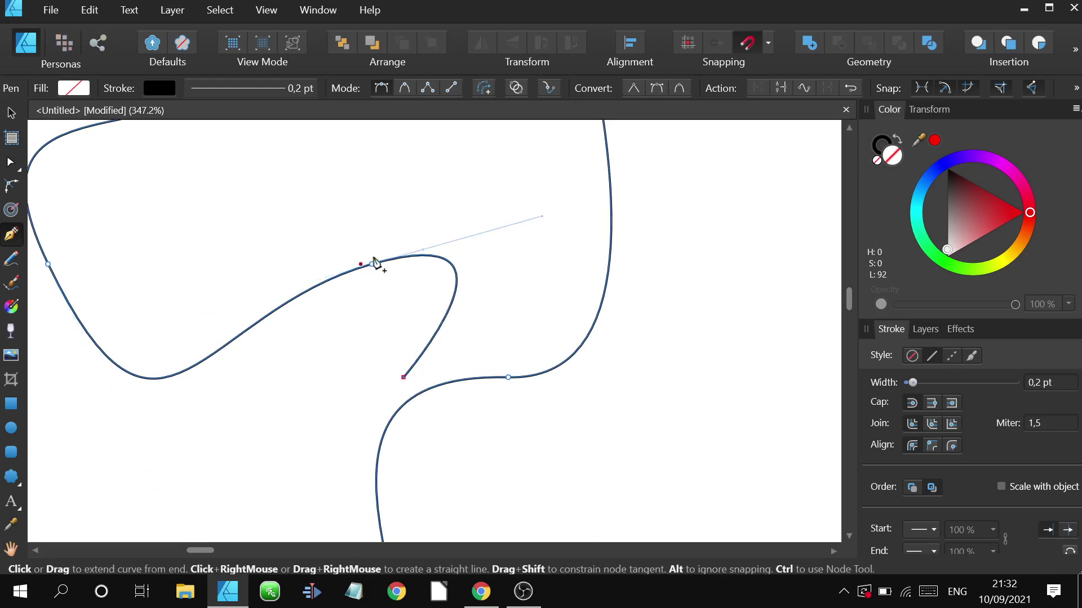
{"action": "key", "text": "ctrl+z"}
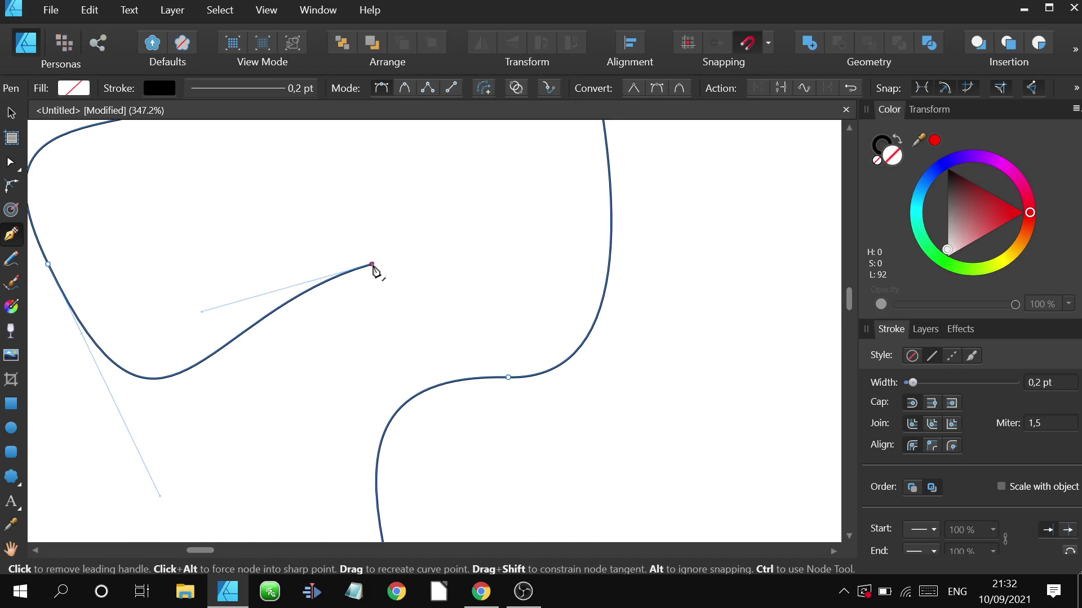
{"action": "left_click", "coordinate": [412, 352]}
{"action": "left_click", "coordinate": [372, 377]}
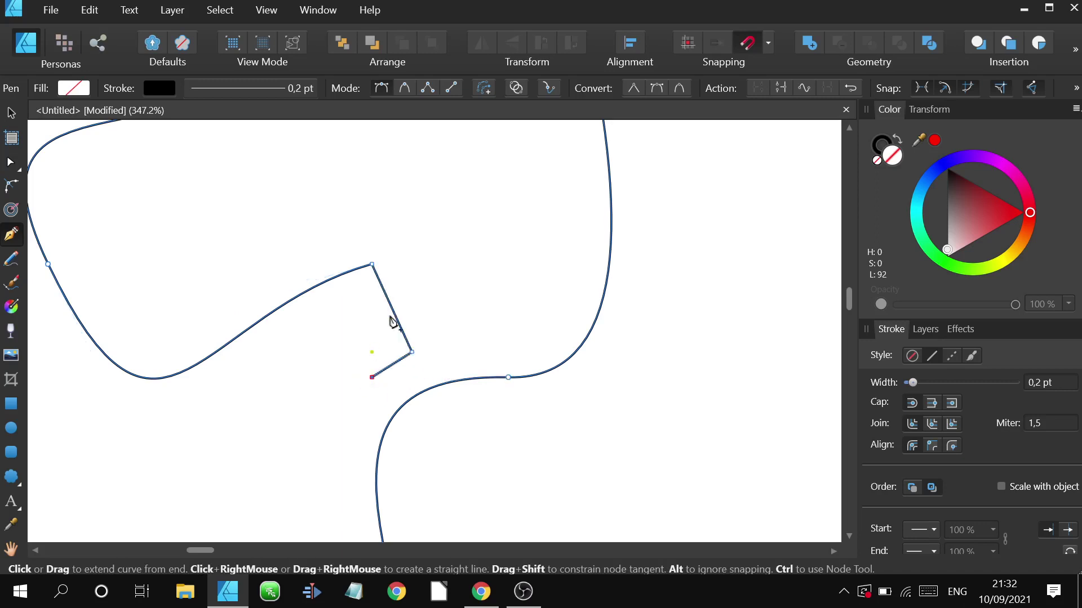
{"action": "key", "text": "ctrl+z"}
{"action": "key", "text": "ctrl+z"}
{"action": "key", "text": "ctrl+z"}
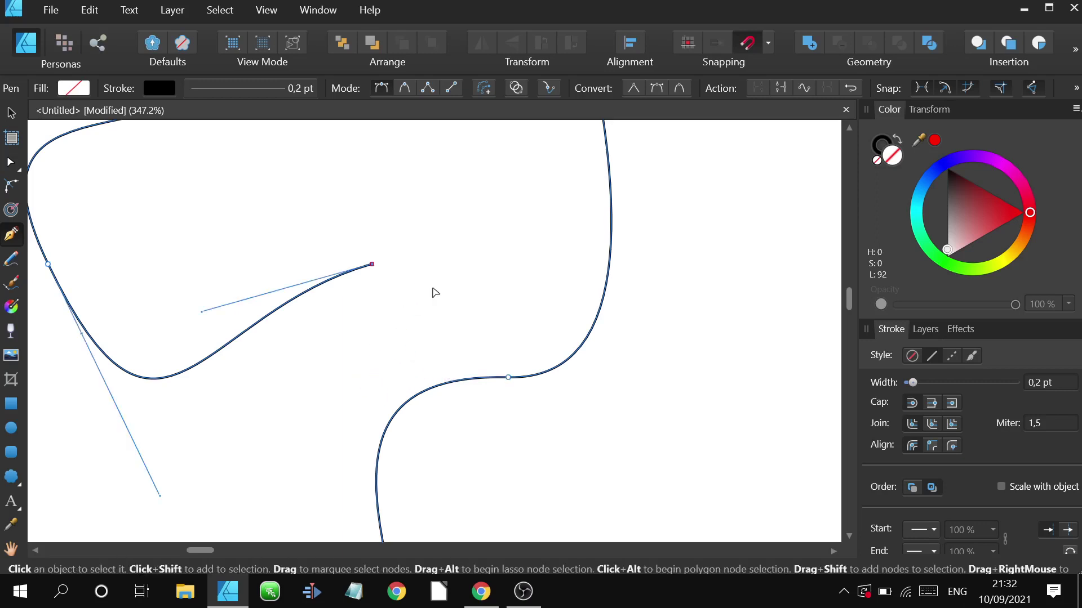
Remove the end node's leading handle, extend the path with two straight and two curved segments, and switch to the Move tool.
{"action": "left_click", "coordinate": [371, 264]}
{"action": "left_click", "coordinate": [386, 323]}
{"action": "left_click", "coordinate": [363, 357]}
{"action": "left_click_drag", "start_coordinate": [461, 346], "coordinate": [462, 324]}
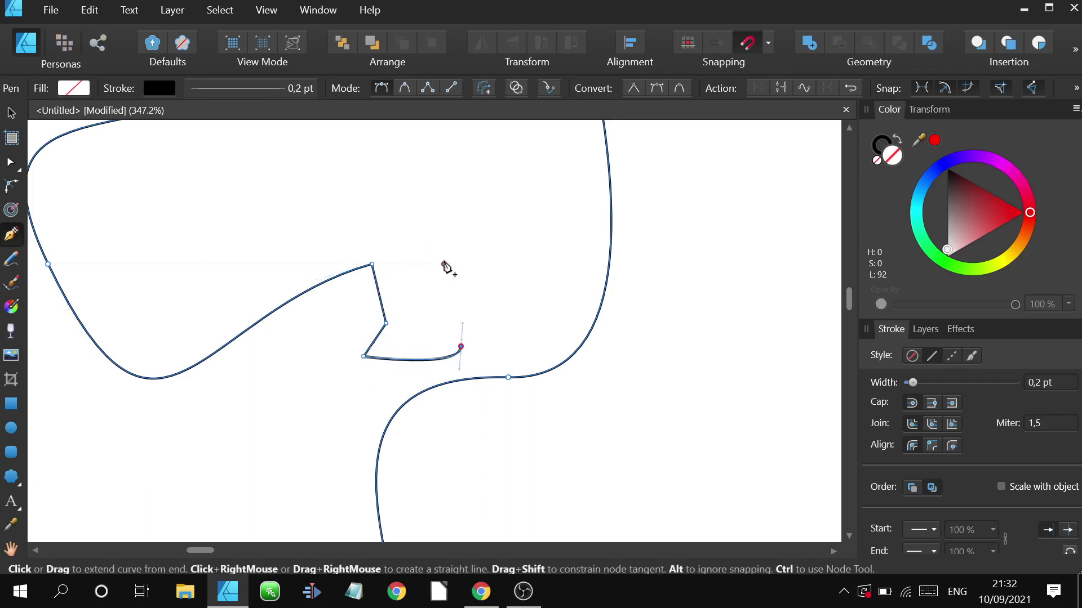
{"action": "left_click", "coordinate": [444, 265]}
{"action": "scroll", "coordinate": [96, 184], "scroll_direction": "down", "scroll_amount": 5}
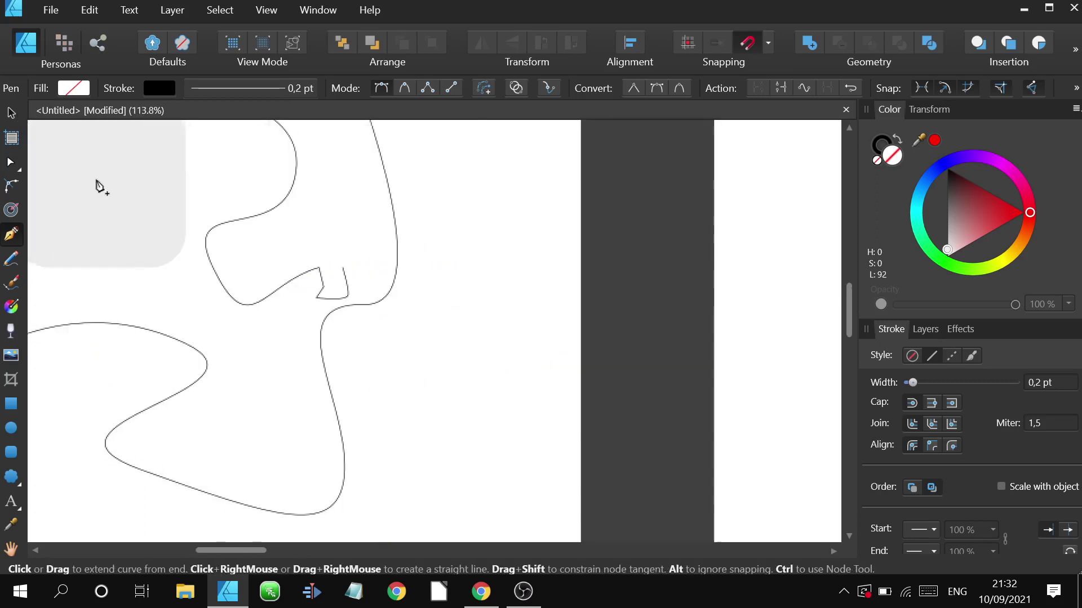
{"action": "scroll", "coordinate": [303, 307], "scroll_direction": "down", "scroll_amount": 3}
{"action": "scroll", "coordinate": [304, 304], "scroll_direction": "up", "scroll_amount": 1}
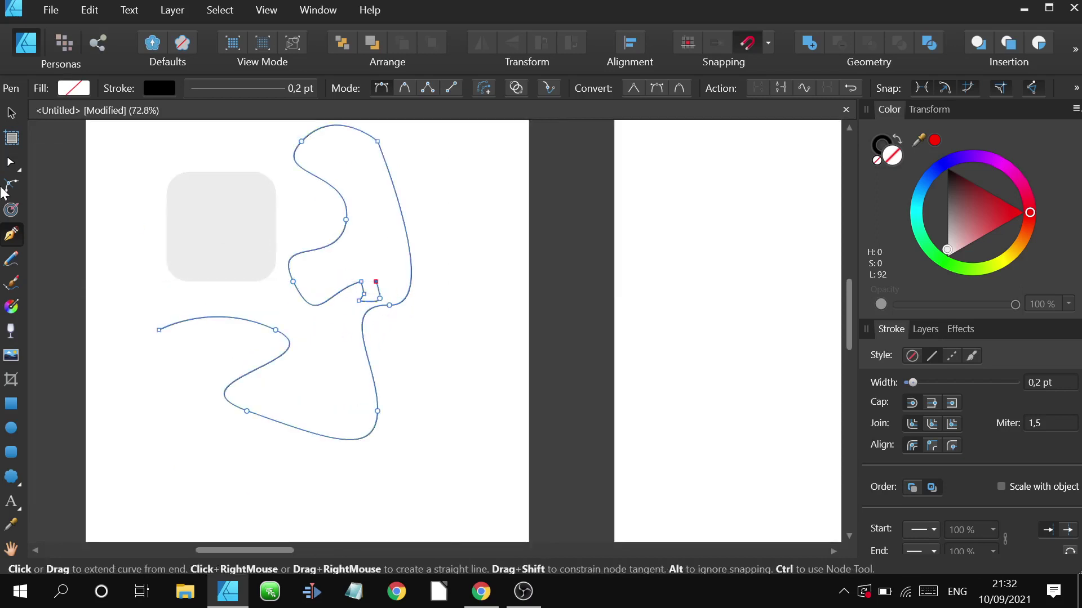
{"action": "left_click", "coordinate": [11, 116]}
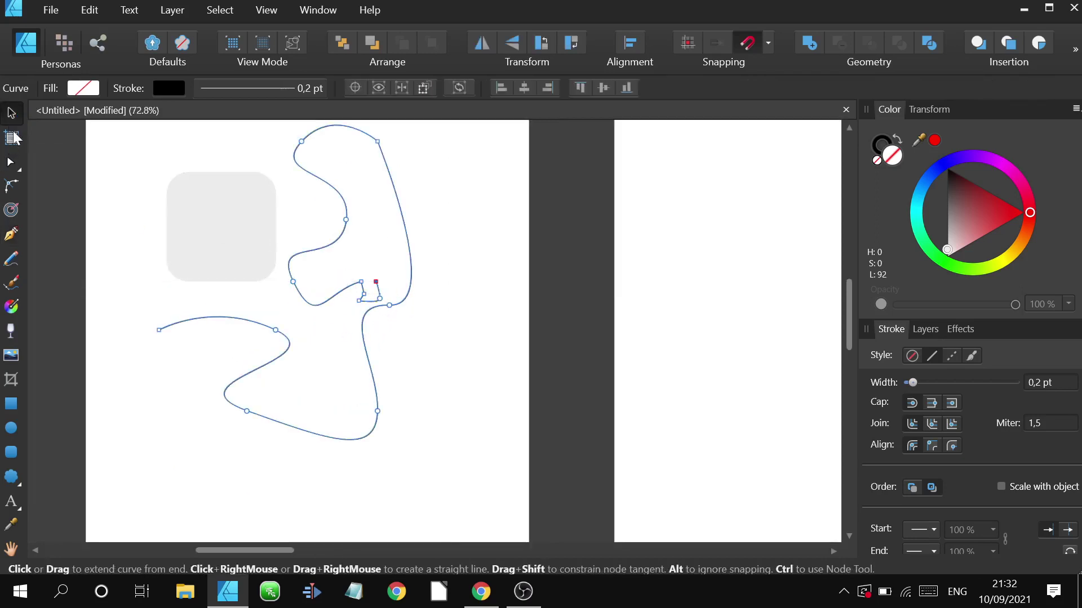
Draw two freehand wavy lines with the Pencil tool, one below the Pen curve and one beside it.
{"action": "left_click", "coordinate": [12, 259]}
{"action": "scroll", "coordinate": [211, 341], "scroll_direction": "down", "scroll_amount": 3}
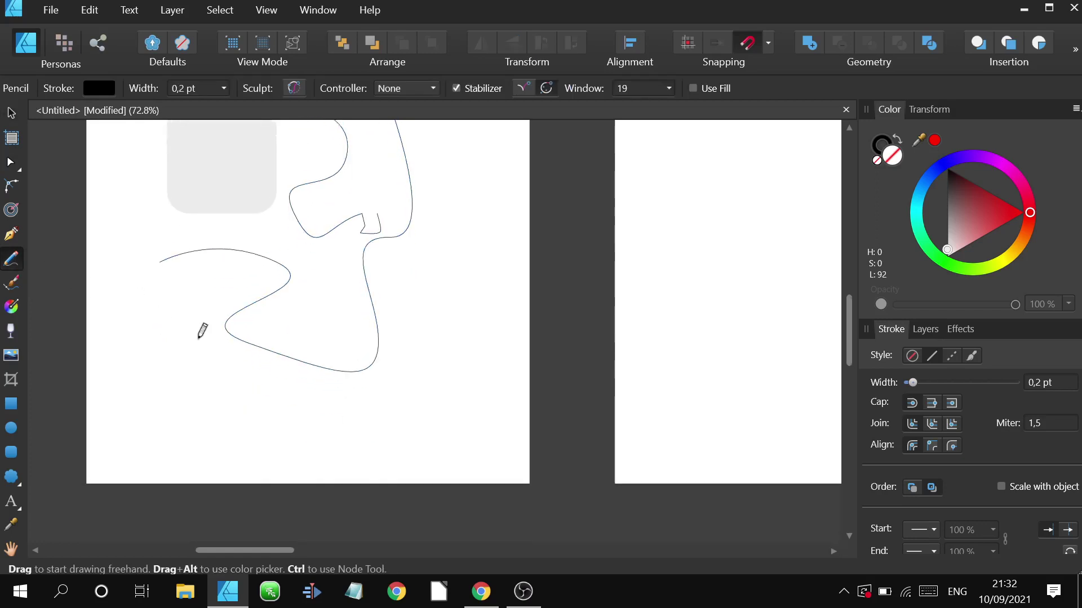
{"action": "left_click_drag", "start_coordinate": [167, 347], "coordinate": [270, 389]}
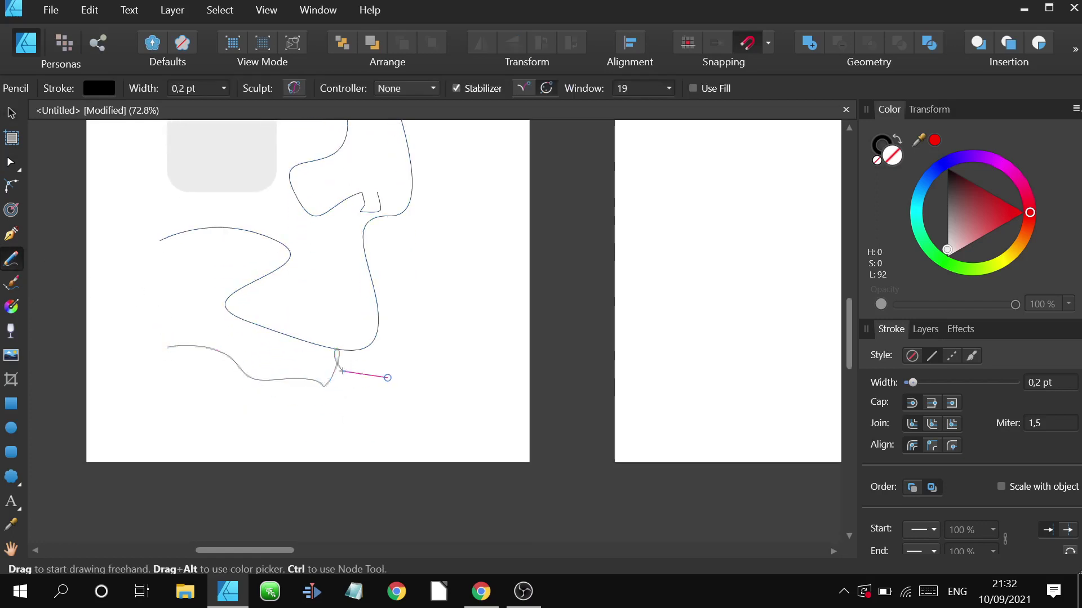
{"action": "left_click_drag", "start_coordinate": [387, 377], "coordinate": [383, 380]}
{"action": "mouse_move", "coordinate": [425, 330]}
{"action": "left_mouse_down"}
{"action": "mouse_move", "coordinate": [476, 251]}
{"action": "mouse_move", "coordinate": [476, 361]}
{"action": "left_mouse_up"}
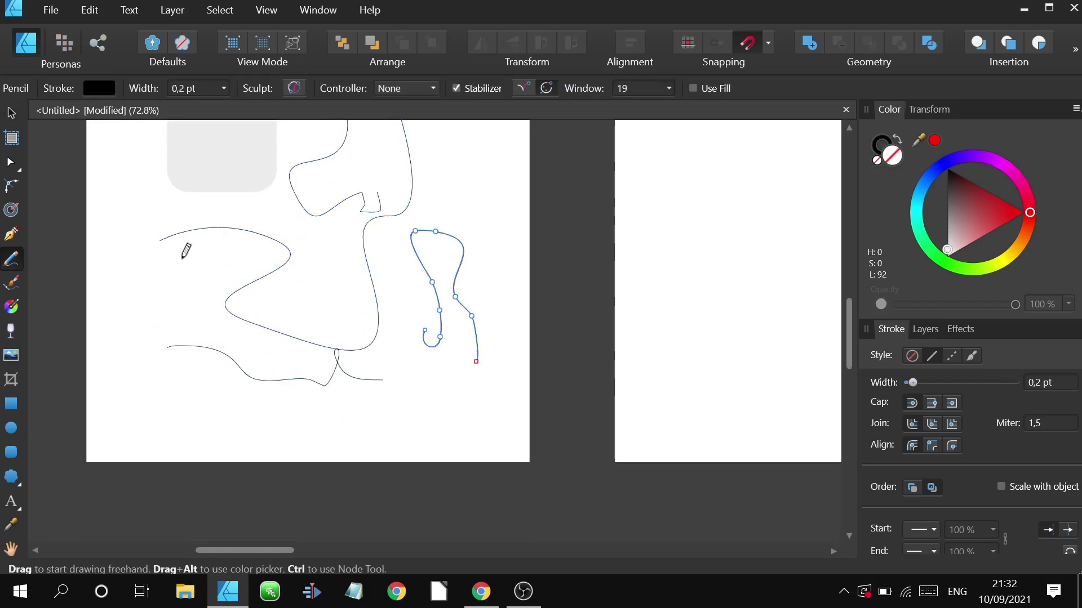
Paint a wavy black stroke 16 px wide below the pencil line with the Vector Brush tool.
{"action": "left_click", "coordinate": [12, 284]}
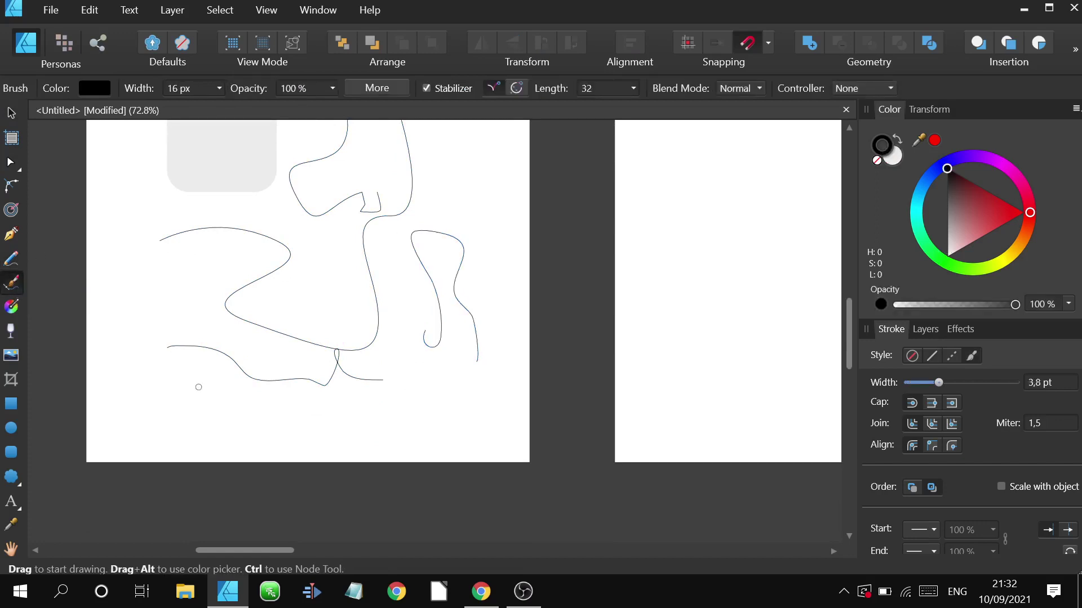
{"action": "mouse_move", "coordinate": [148, 403]}
{"action": "left_mouse_down"}
{"action": "mouse_move", "coordinate": [202, 381]}
{"action": "mouse_move", "coordinate": [232, 422]}
{"action": "mouse_move", "coordinate": [293, 427]}
{"action": "left_mouse_up"}
{"action": "scroll", "coordinate": [189, 411], "scroll_direction": "up", "scroll_amount": 5}
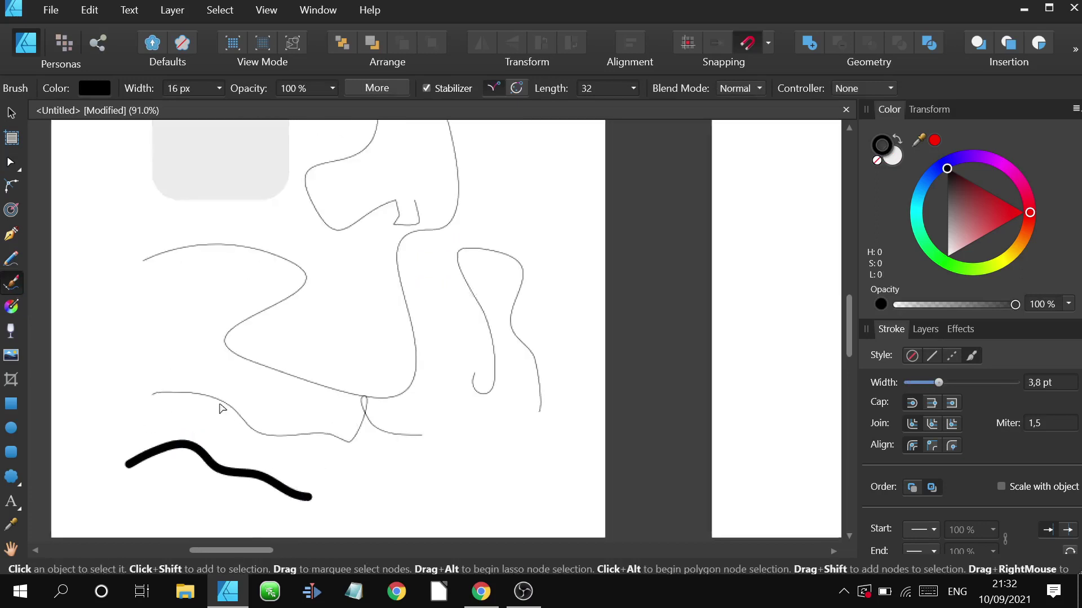
{"action": "scroll", "coordinate": [190, 411], "scroll_direction": "down", "scroll_amount": 1}
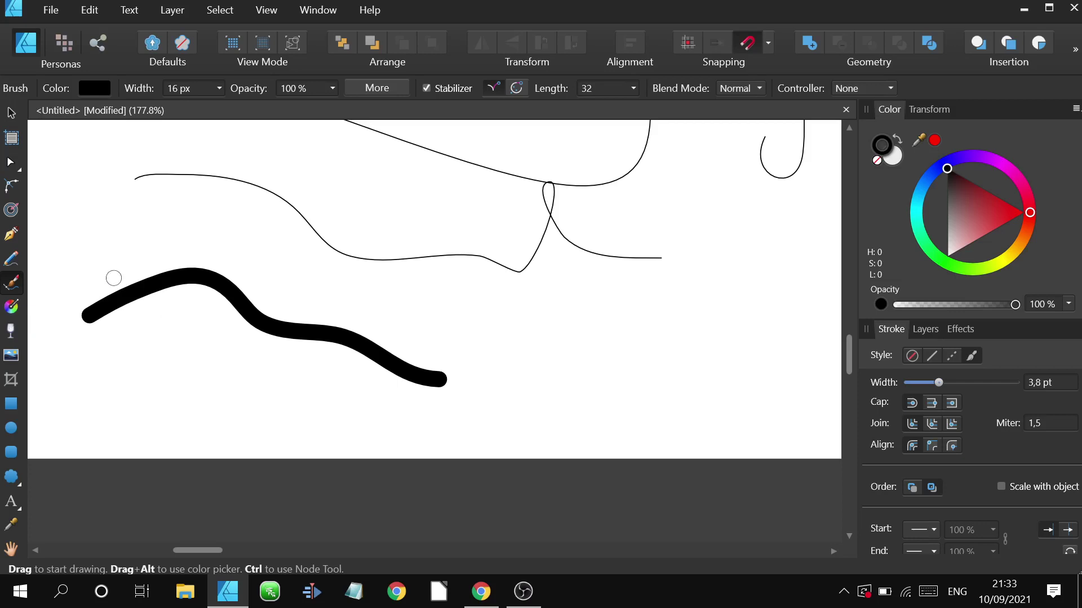
{"action": "scroll", "coordinate": [123, 302], "scroll_direction": "up", "scroll_amount": 1}
Apply a horizontal linear gradient to the light grey flower shape with the Fill tool and colour its end stop pure red.
{"action": "left_click", "coordinate": [16, 306]}
{"action": "scroll", "coordinate": [229, 314], "scroll_direction": "down", "scroll_amount": 6}
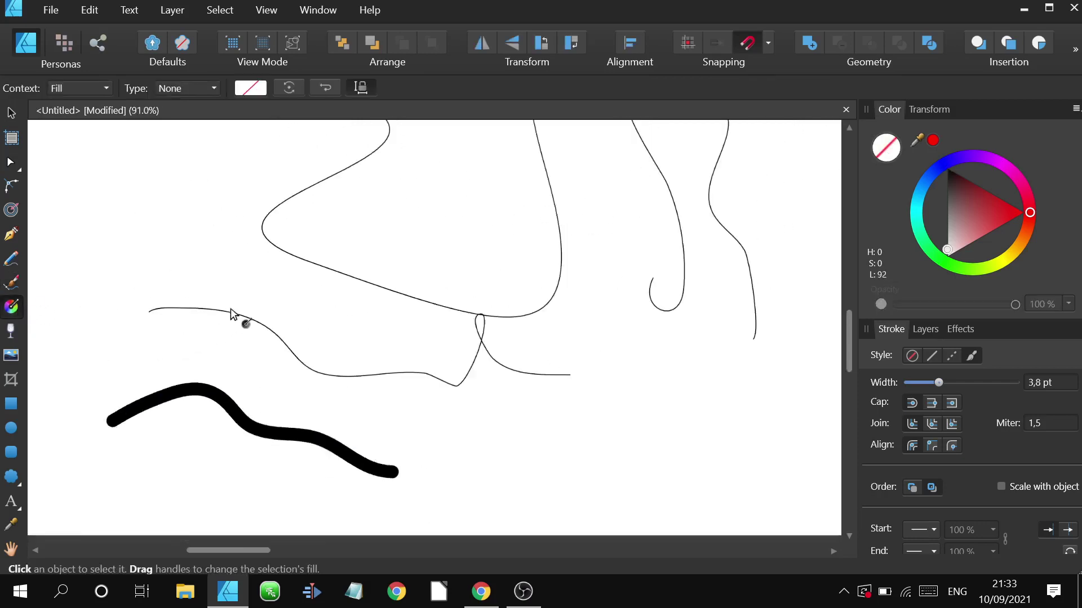
{"action": "scroll", "coordinate": [131, 329], "scroll_direction": "up", "scroll_amount": 5}
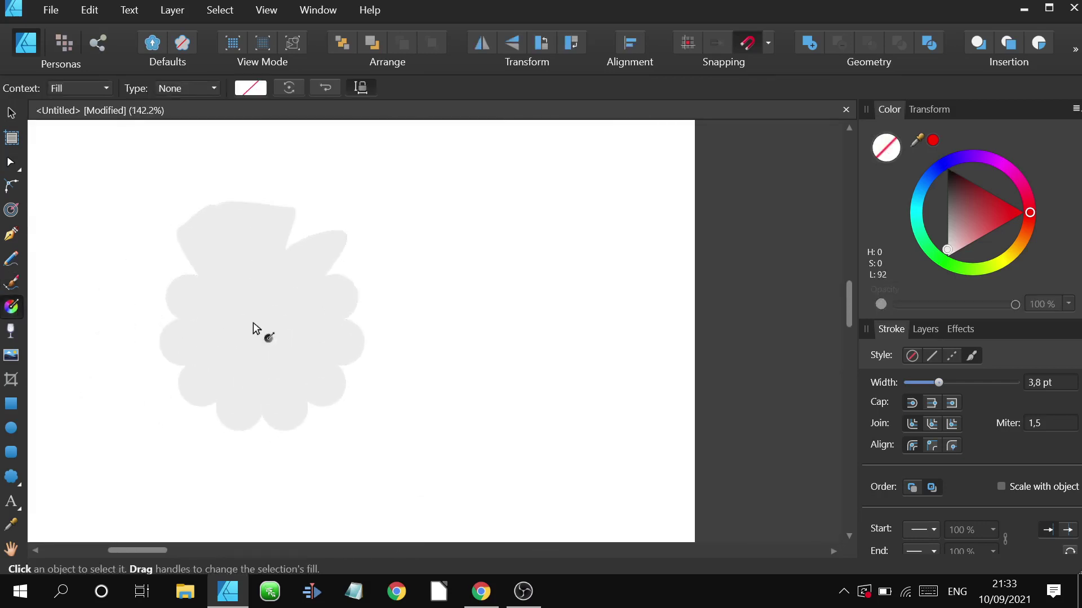
{"action": "left_click", "coordinate": [196, 323]}
{"action": "left_click_drag", "start_coordinate": [175, 316], "coordinate": [291, 322]}
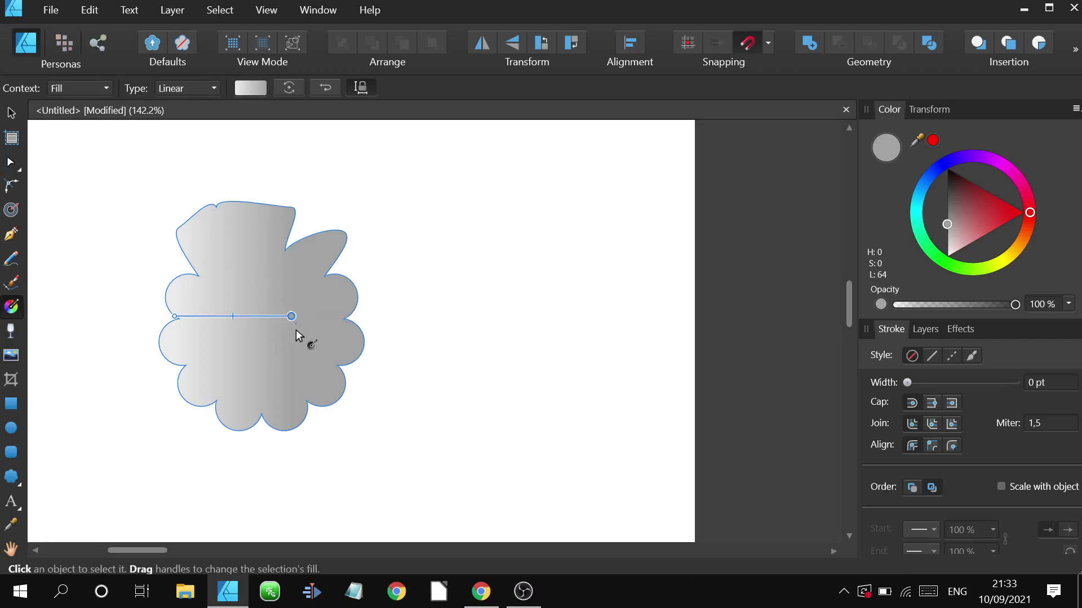
{"action": "left_click", "coordinate": [964, 218]}
{"action": "left_click_drag", "start_coordinate": [966, 219], "coordinate": [1019, 250]}
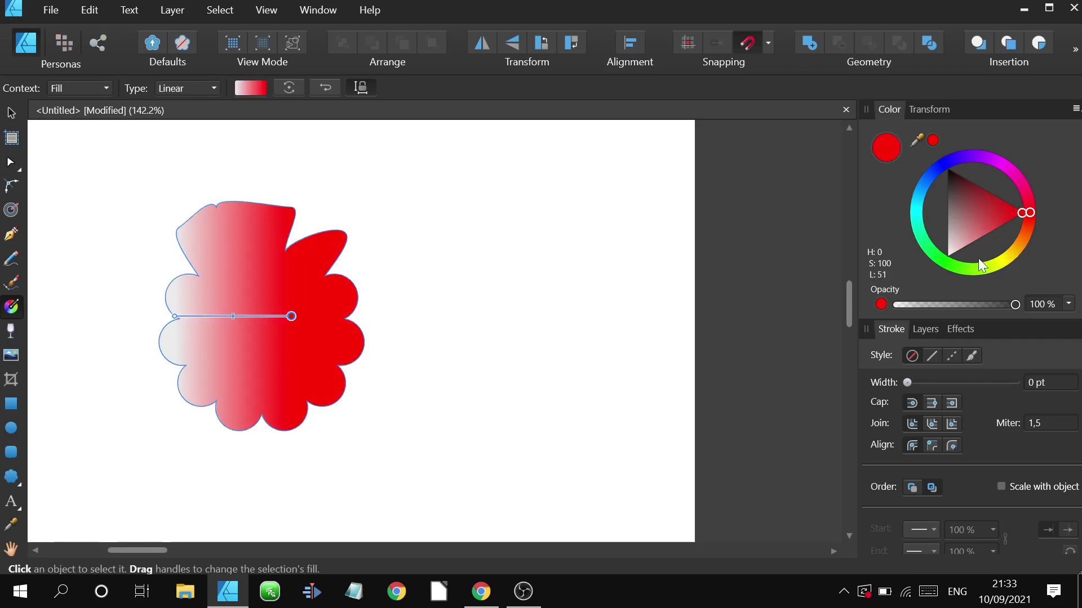
Set the start stop of the flower's gradient to bright green with hue 113.
{"action": "left_click", "coordinate": [249, 89]}
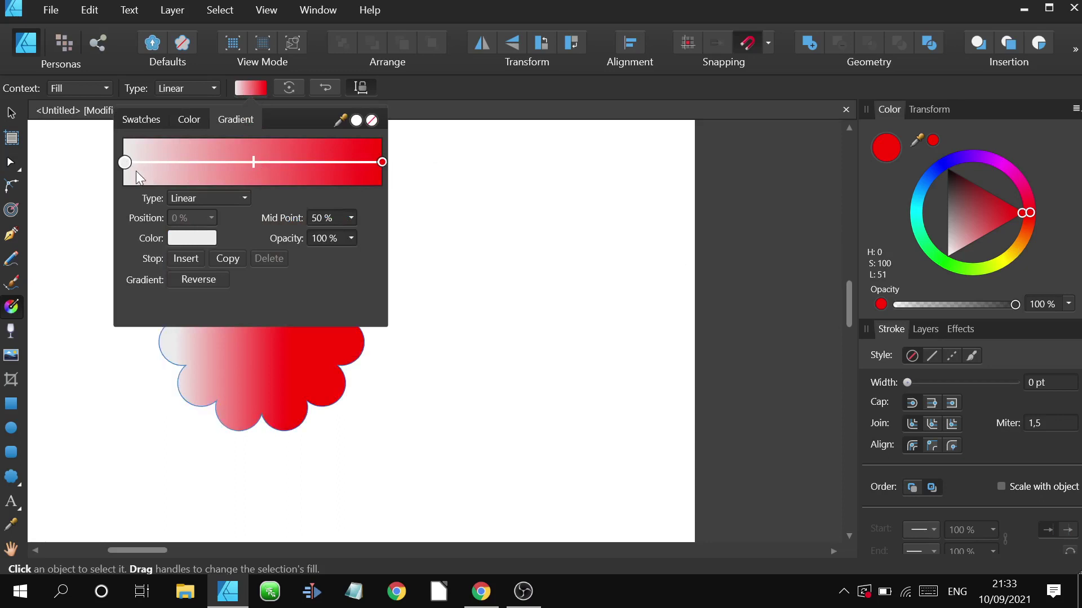
{"action": "left_click", "coordinate": [204, 237]}
{"action": "left_click", "coordinate": [222, 343]}
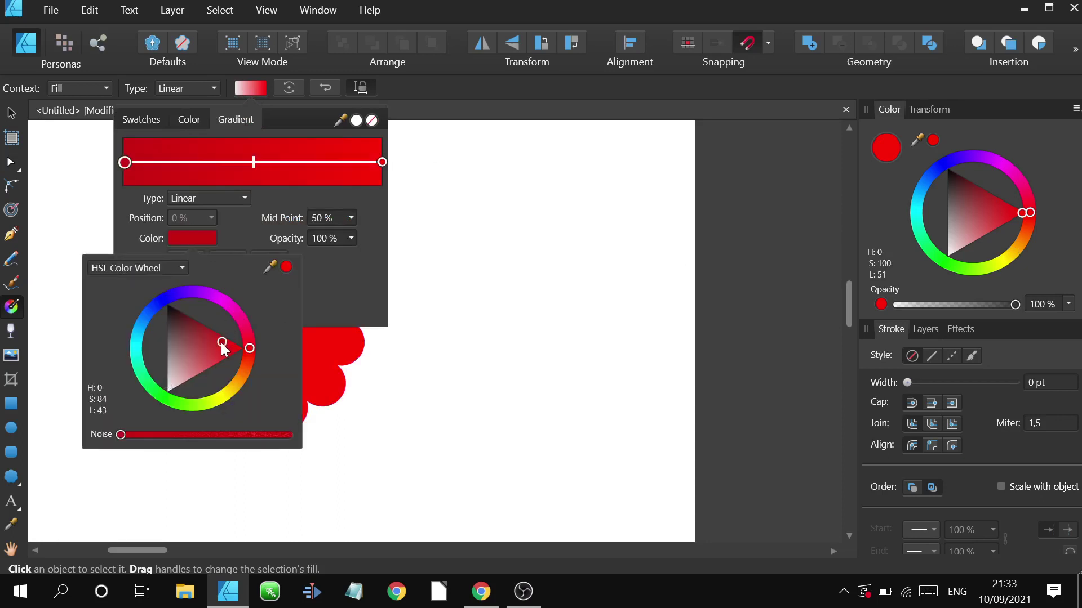
{"action": "left_click_drag", "start_coordinate": [201, 339], "coordinate": [143, 406]}
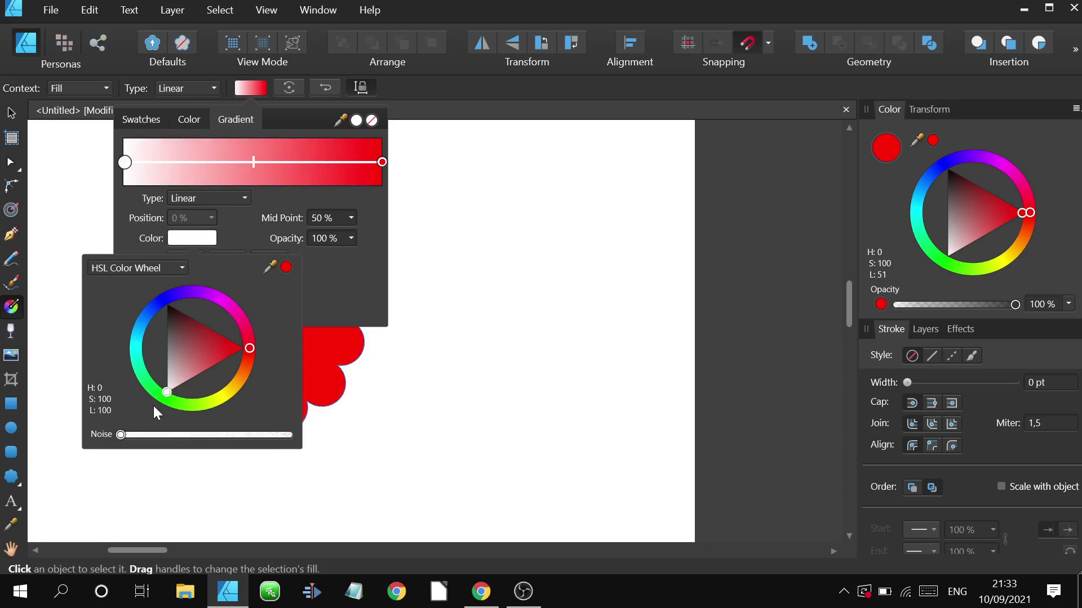
{"action": "left_click", "coordinate": [170, 400]}
Set the gradient's end stop to blue with hue 208, and undo the stray shift of the gradient line.
{"action": "left_click", "coordinate": [383, 163]}
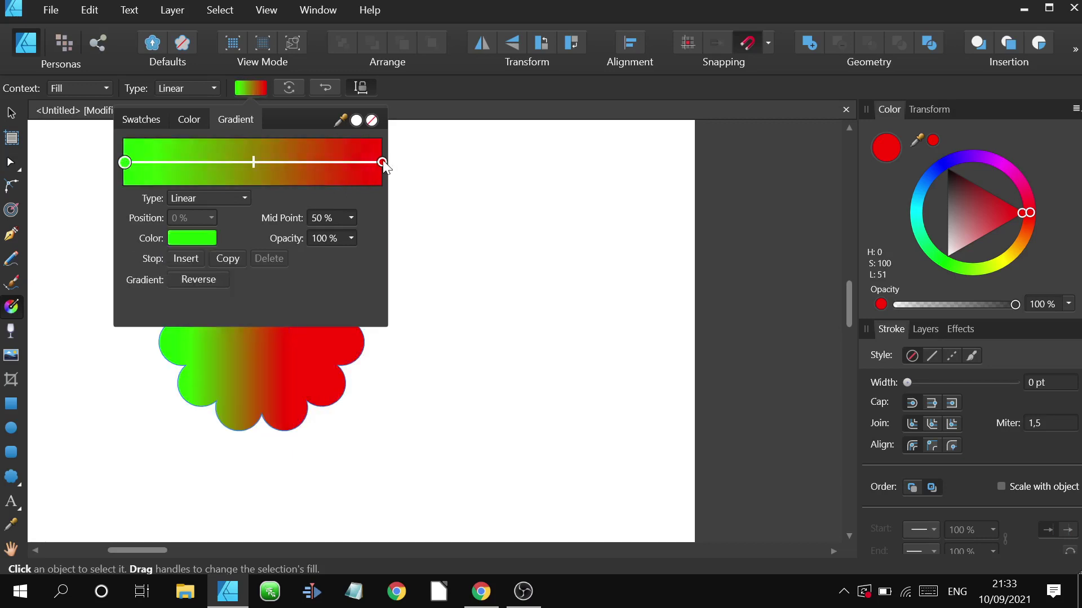
{"action": "left_click", "coordinate": [384, 164]}
{"action": "left_click", "coordinate": [191, 235]}
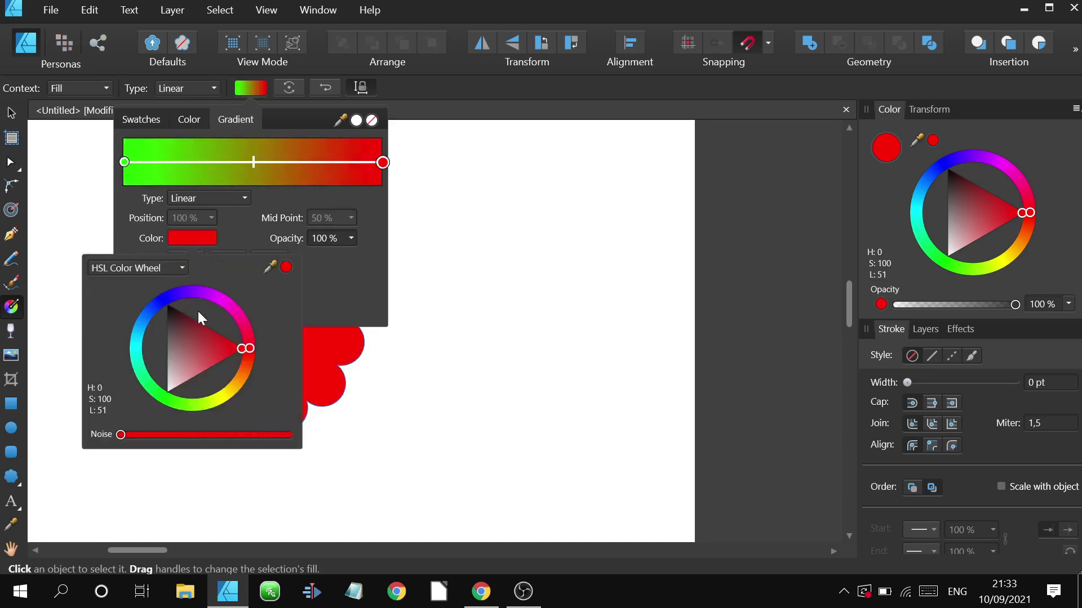
{"action": "left_click", "coordinate": [140, 325]}
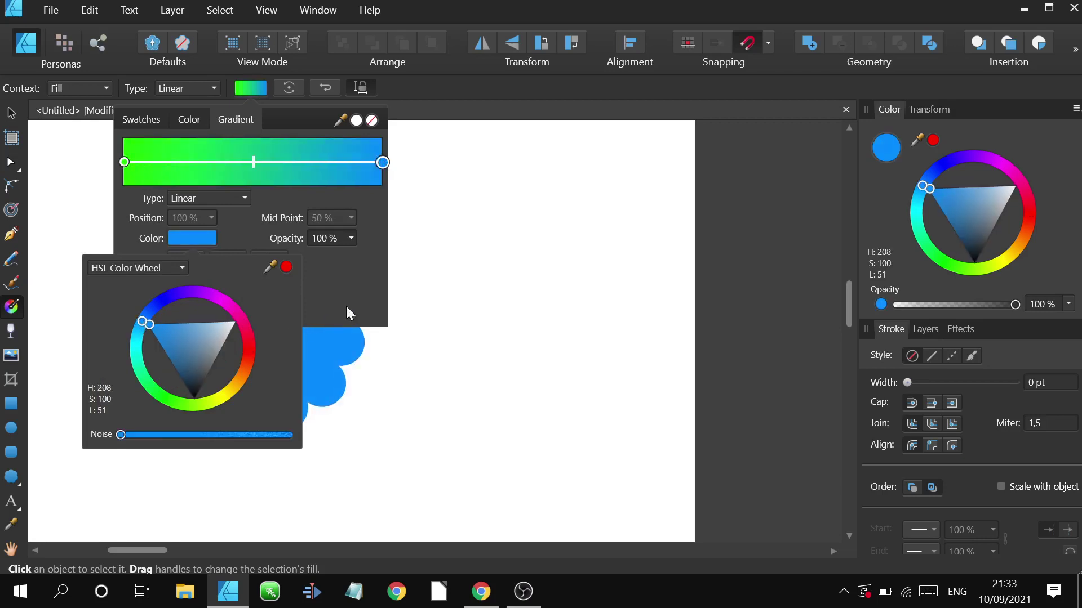
{"action": "scroll", "coordinate": [286, 244], "scroll_direction": "down", "scroll_amount": 3}
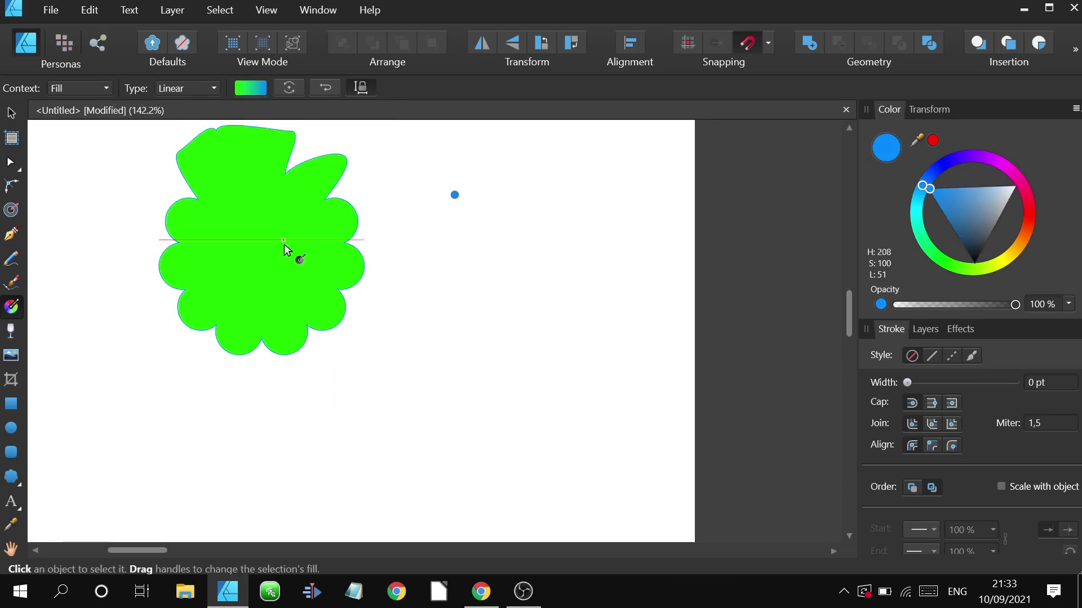
{"action": "scroll", "coordinate": [293, 243], "scroll_direction": "up", "scroll_amount": 3}
{"action": "key", "text": "ctrl+z"}
{"action": "scroll", "coordinate": [305, 231], "scroll_direction": "down", "scroll_amount": 1}
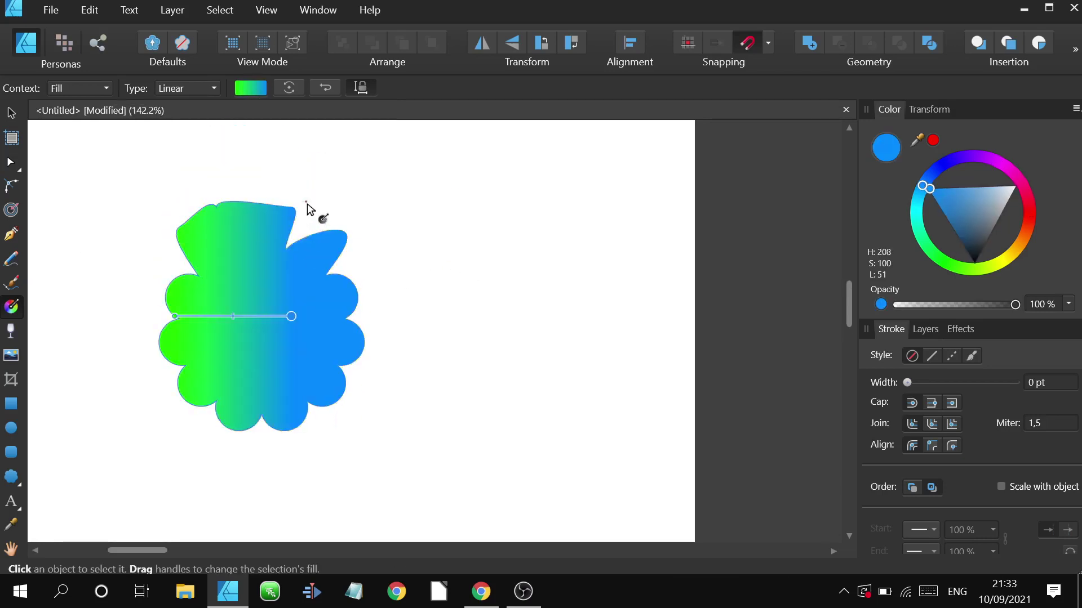
{"action": "scroll", "coordinate": [251, 261], "scroll_direction": "up", "scroll_amount": 3}
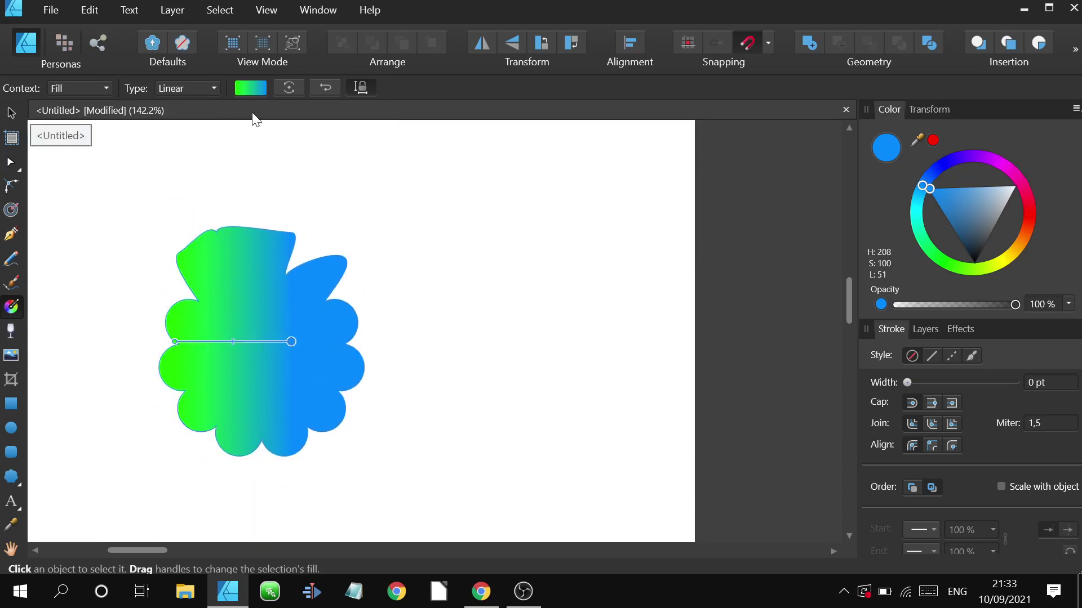
Switch to the Move tool, replace the flower's gradient with a solid bright green fill, and deselect it.
{"action": "left_click", "coordinate": [6, 110]}
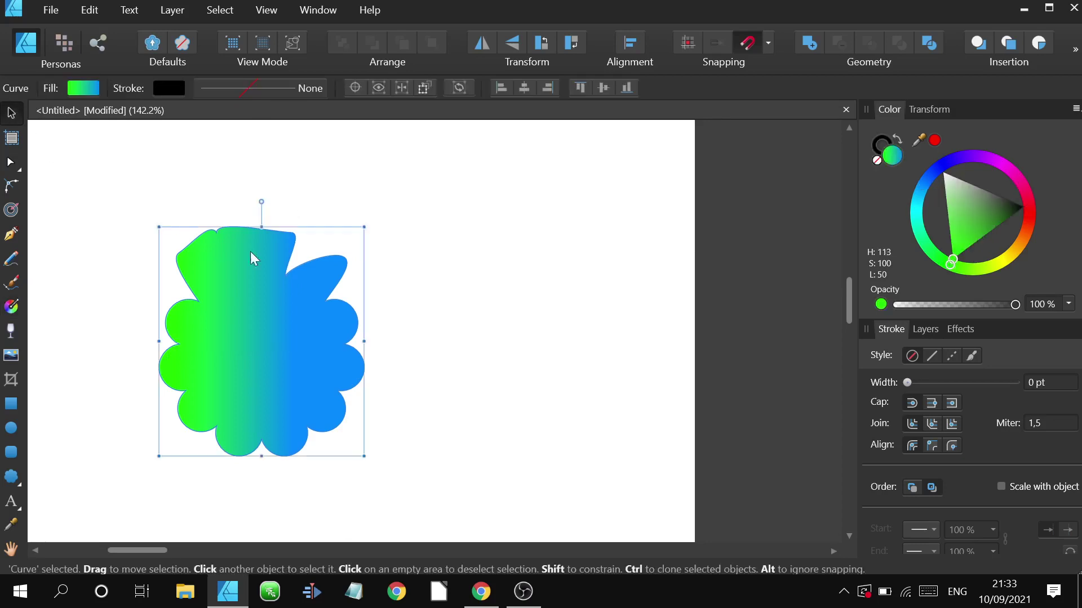
{"action": "mouse_move", "coordinate": [972, 226]}
{"action": "left_mouse_down"}
{"action": "mouse_move", "coordinate": [894, 171]}
{"action": "mouse_move", "coordinate": [929, 315]}
{"action": "left_mouse_up"}
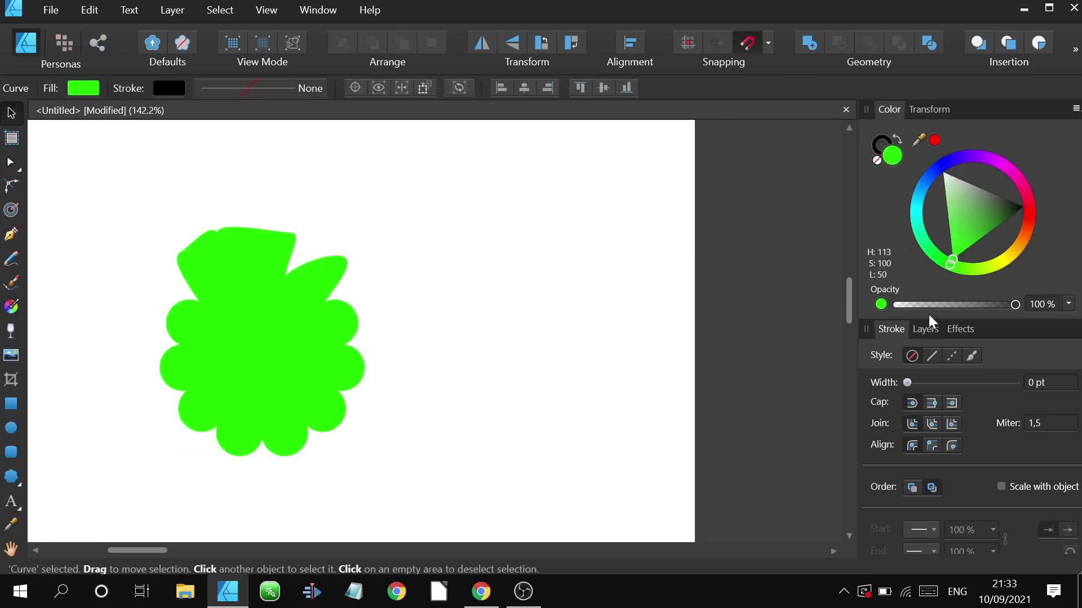
{"action": "left_click", "coordinate": [499, 244]}
Fade the green flower horizontally with the Transparency tool, extending the linear gradient from full opacity to 0% near its far edge.
{"action": "scroll", "coordinate": [291, 238], "scroll_direction": "down", "scroll_amount": 4}
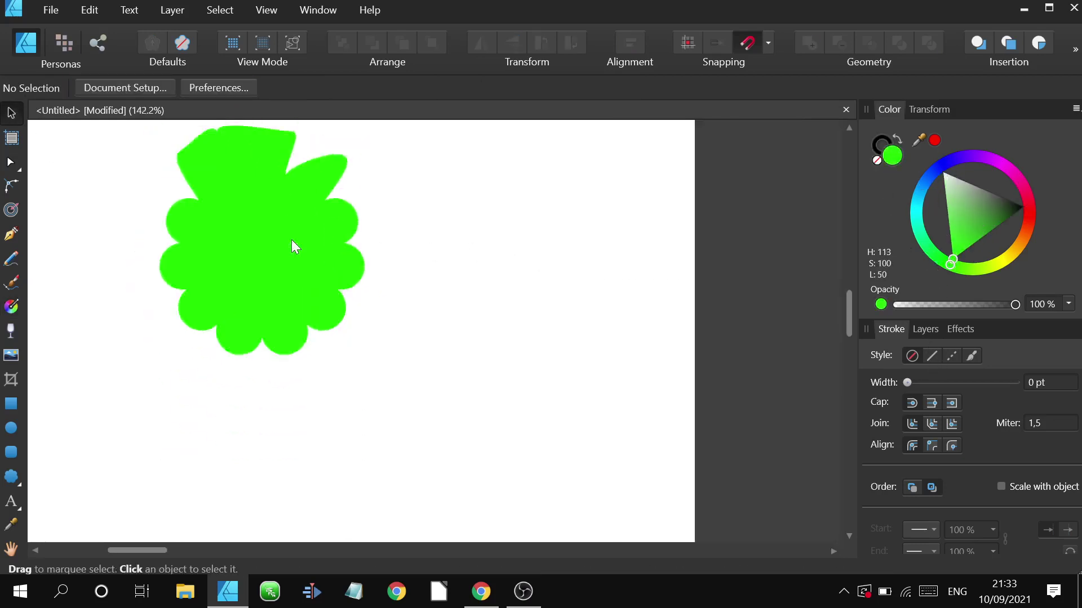
{"action": "scroll", "coordinate": [292, 239], "scroll_direction": "down", "scroll_amount": 3, "text": "ctrl"}
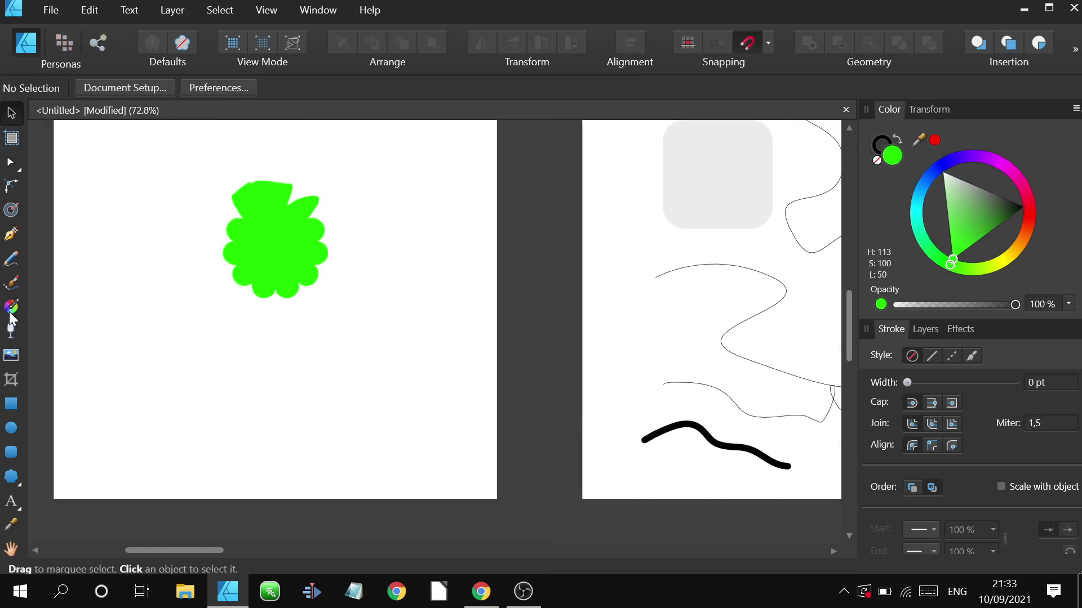
{"action": "left_click", "coordinate": [10, 331]}
{"action": "scroll", "coordinate": [254, 294], "scroll_direction": "up", "scroll_amount": 2}
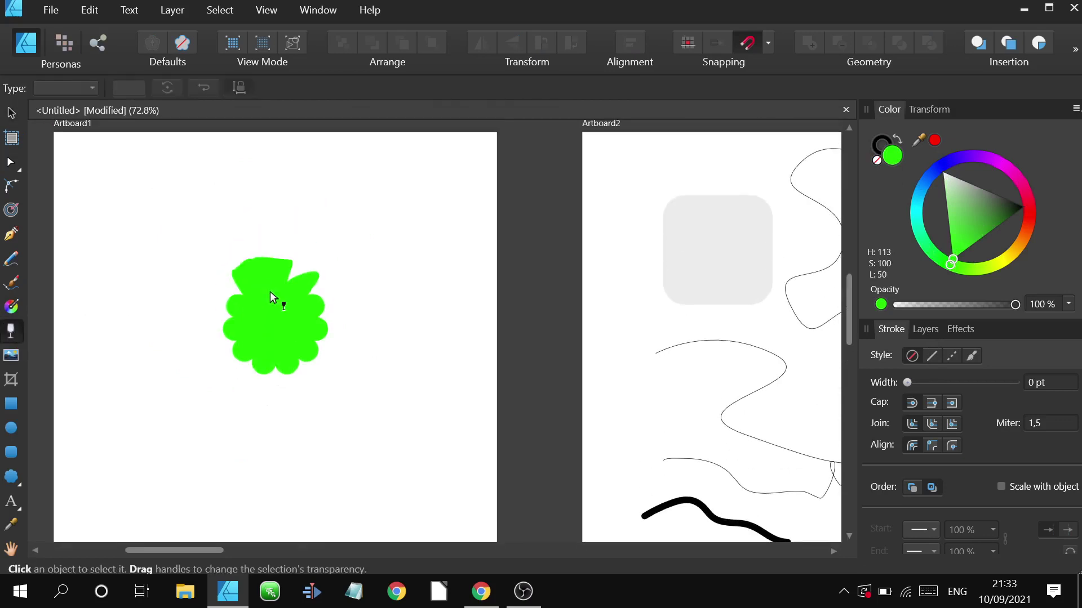
{"action": "left_click", "coordinate": [258, 316]}
{"action": "mouse_move", "coordinate": [259, 315]}
{"action": "left_mouse_down"}
{"action": "mouse_move", "coordinate": [326, 319]}
{"action": "mouse_move", "coordinate": [235, 317]}
{"action": "mouse_move", "coordinate": [287, 316]}
{"action": "mouse_move", "coordinate": [275, 315]}
{"action": "left_mouse_up"}
{"action": "scroll", "coordinate": [275, 316], "scroll_direction": "up", "scroll_amount": 1}
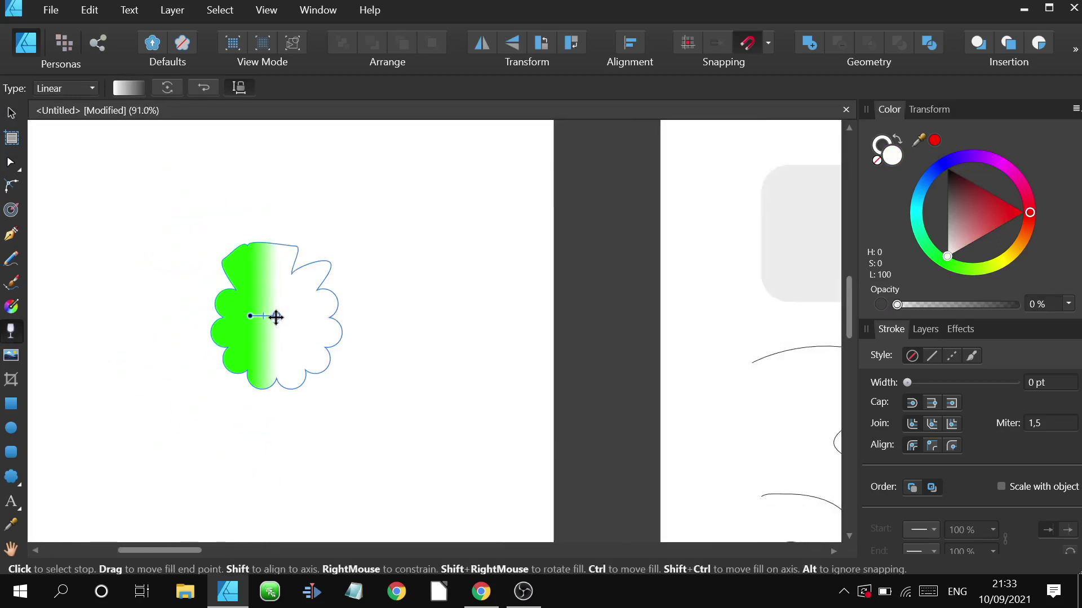
{"action": "left_click_drag", "start_coordinate": [276, 316], "coordinate": [354, 319]}
{"action": "scroll", "coordinate": [340, 316], "scroll_direction": "up", "scroll_amount": 3}
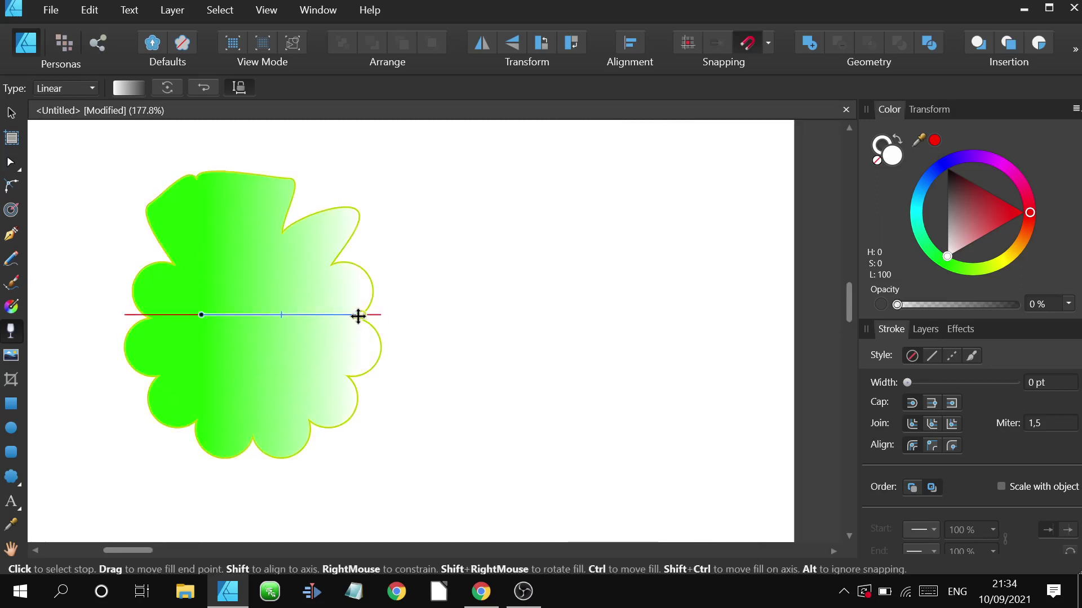
{"action": "scroll", "coordinate": [355, 316], "scroll_direction": "up", "scroll_amount": 3}
{"action": "scroll", "coordinate": [355, 316], "scroll_direction": "down", "scroll_amount": 5}
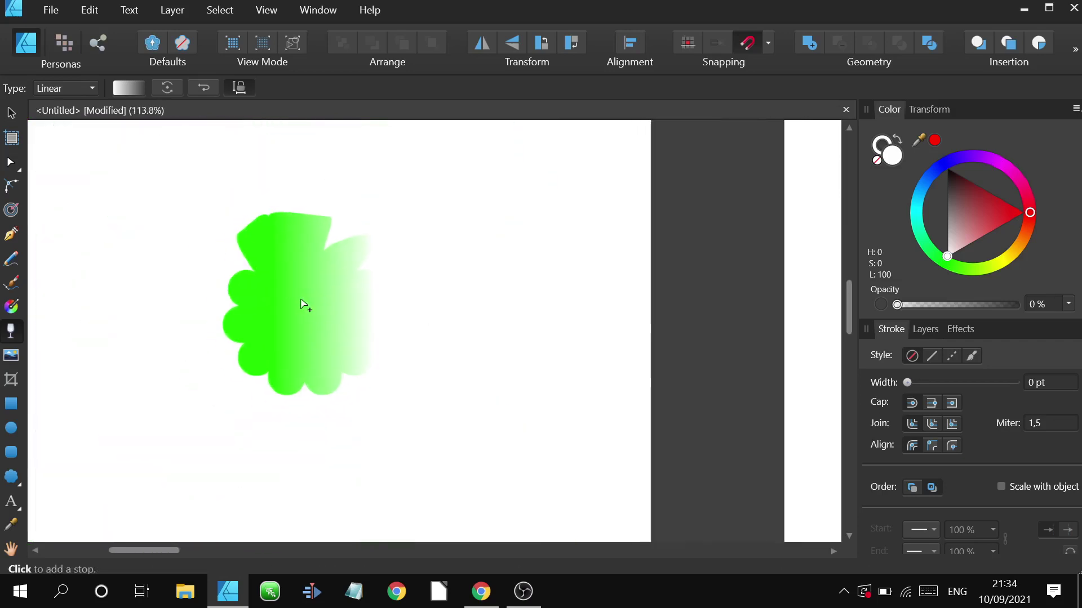
Place the image e.jpg from the BEHANCE folder on Artboard2 at its default size.
{"action": "left_click", "coordinate": [10, 359]}
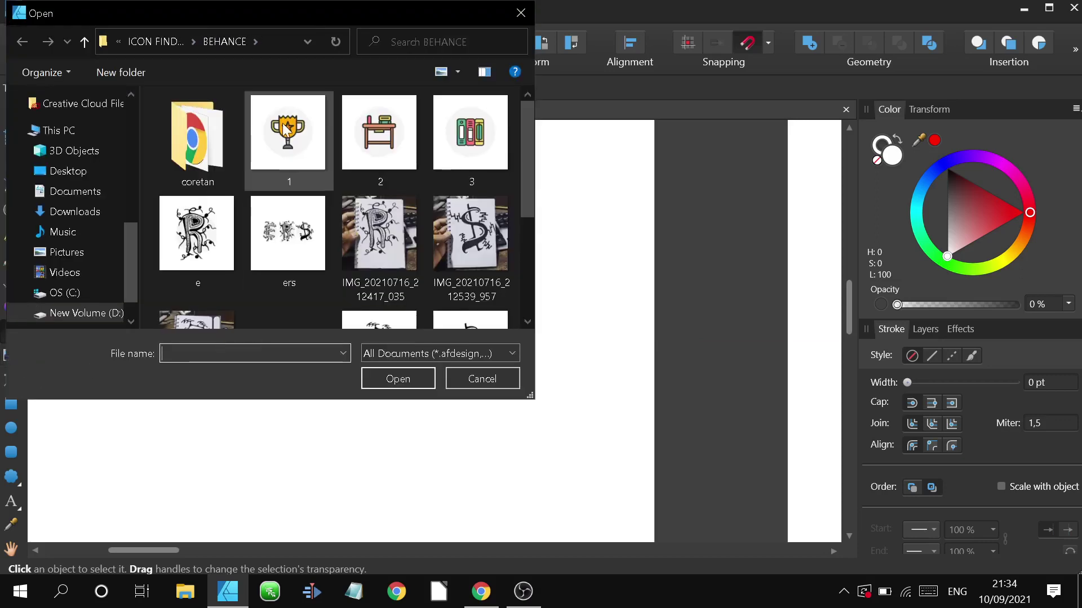
{"action": "left_click", "coordinate": [233, 237]}
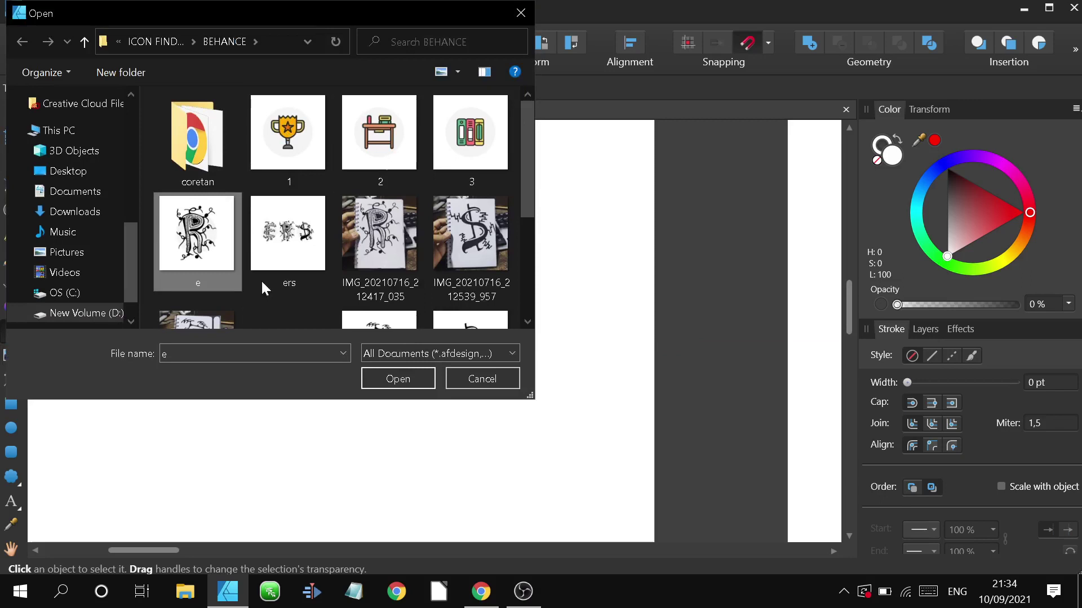
{"action": "left_click", "coordinate": [418, 384]}
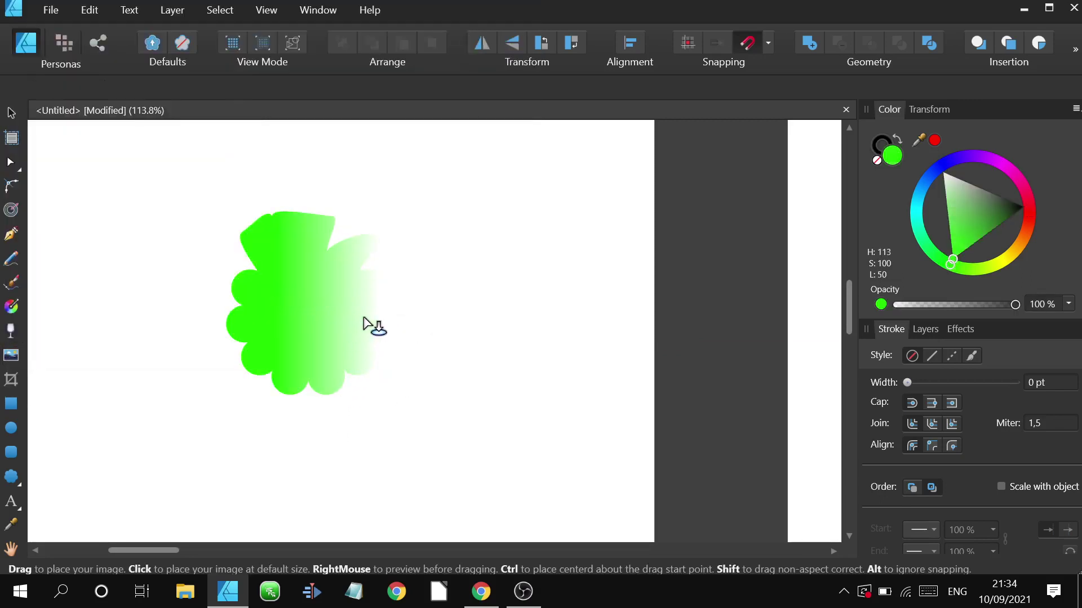
{"action": "scroll", "coordinate": [445, 398], "scroll_direction": "down", "scroll_amount": 5}
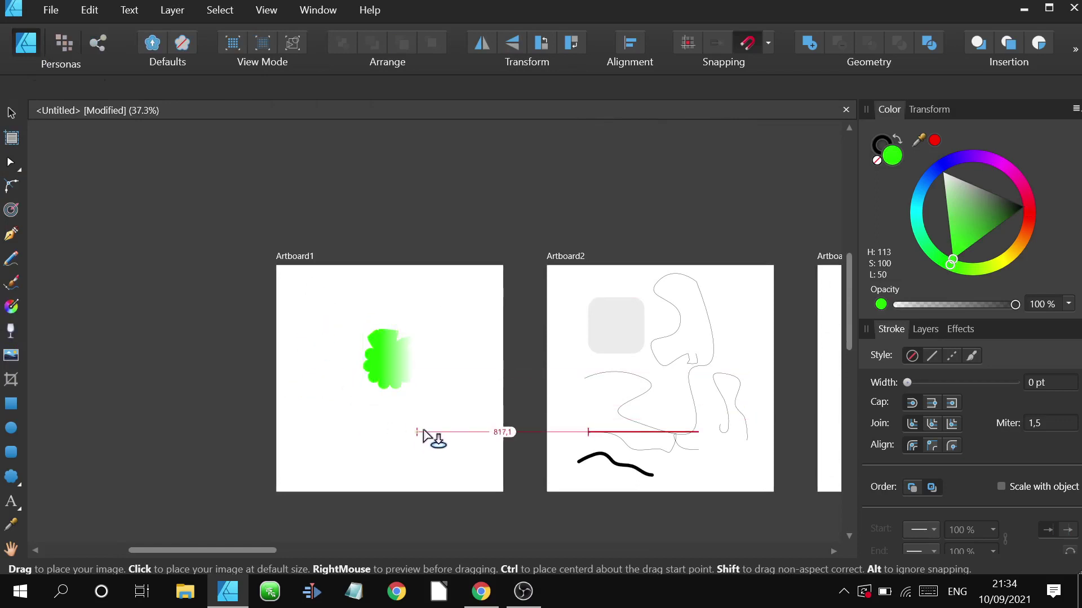
{"action": "scroll", "coordinate": [524, 369], "scroll_direction": "right", "scroll_amount": 3}
{"action": "left_click", "coordinate": [524, 369]}
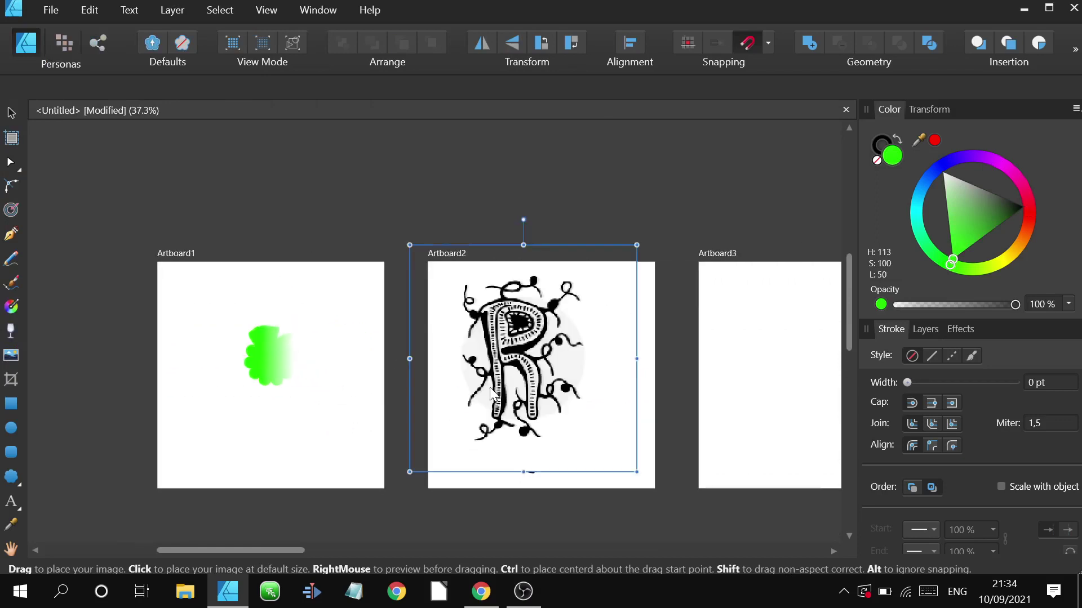
Move the placed e.jpg image onto Artboard1, delete it, and clear the selection.
{"action": "scroll", "coordinate": [534, 354], "scroll_direction": "up", "scroll_amount": 1}
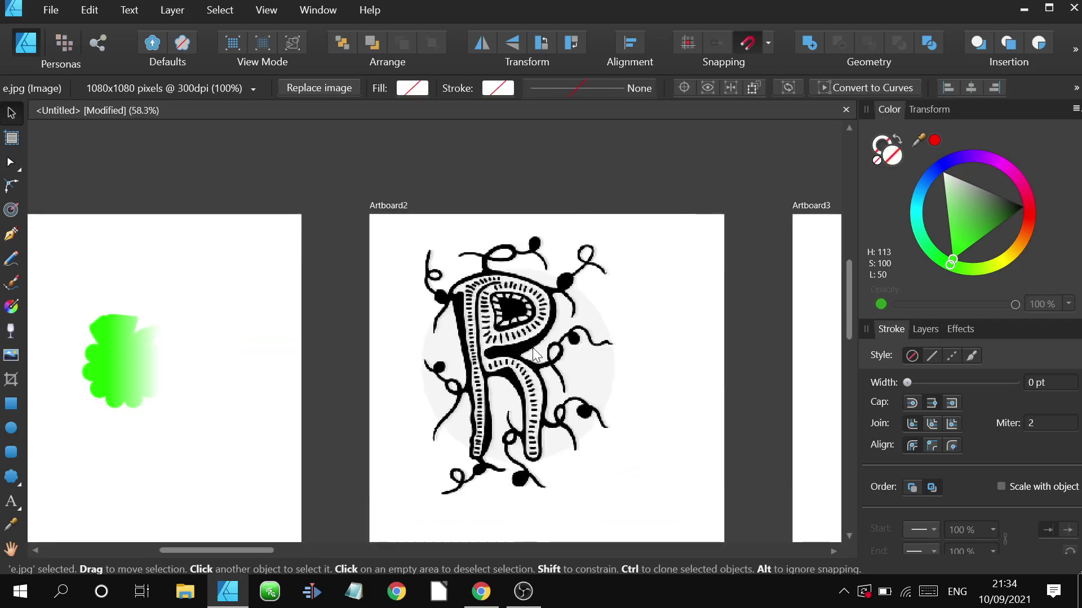
{"action": "scroll", "coordinate": [535, 352], "scroll_direction": "down", "scroll_amount": 3}
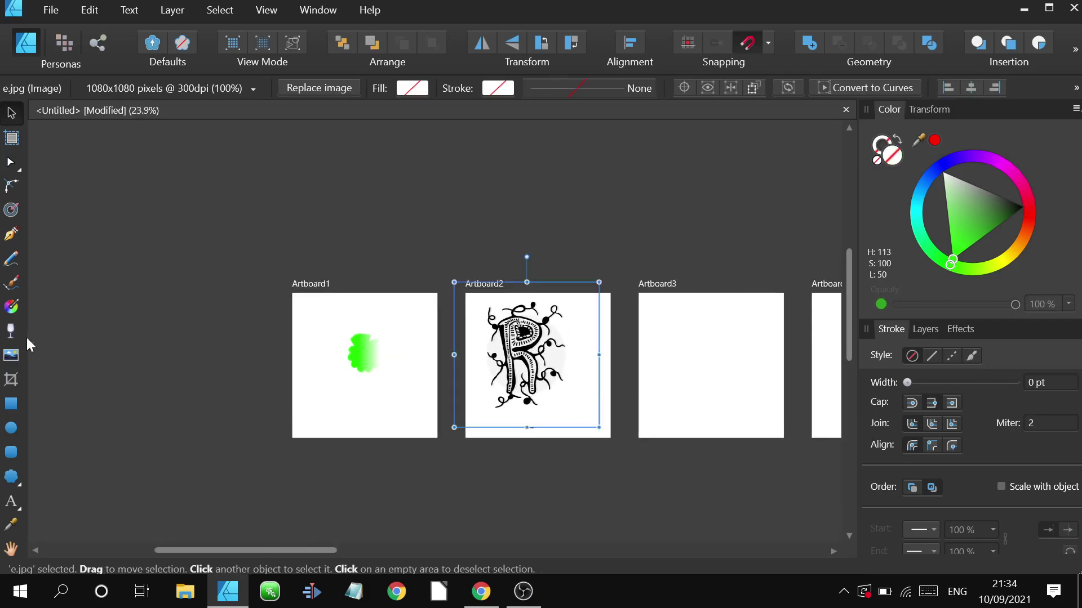
{"action": "mouse_move", "coordinate": [540, 365]}
{"action": "left_mouse_down"}
{"action": "mouse_move", "coordinate": [383, 384]}
{"action": "mouse_move", "coordinate": [390, 377]}
{"action": "left_mouse_up"}
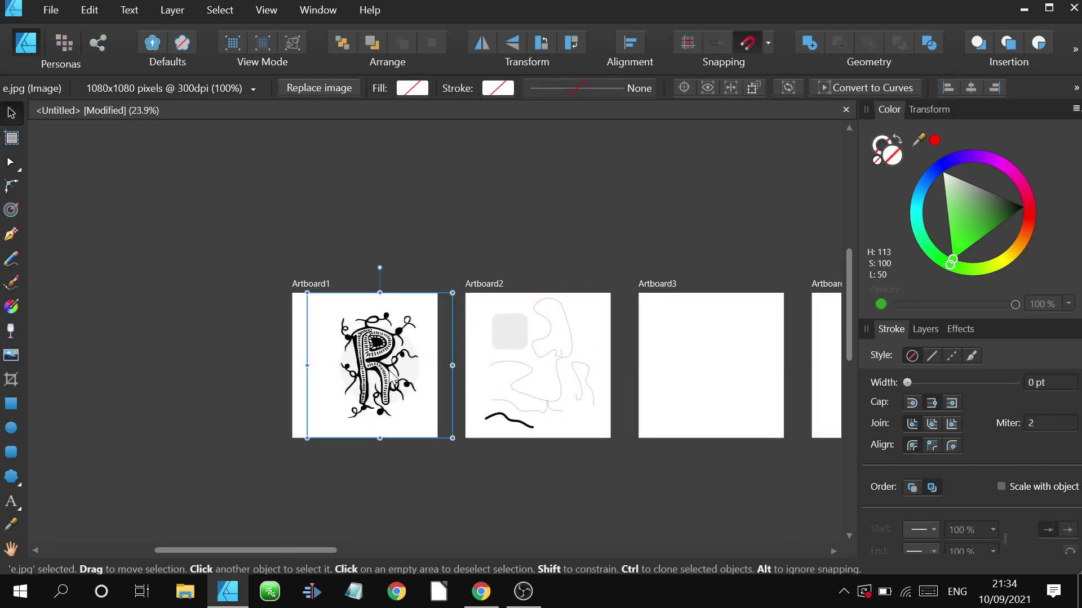
{"action": "key", "text": "Delete"}
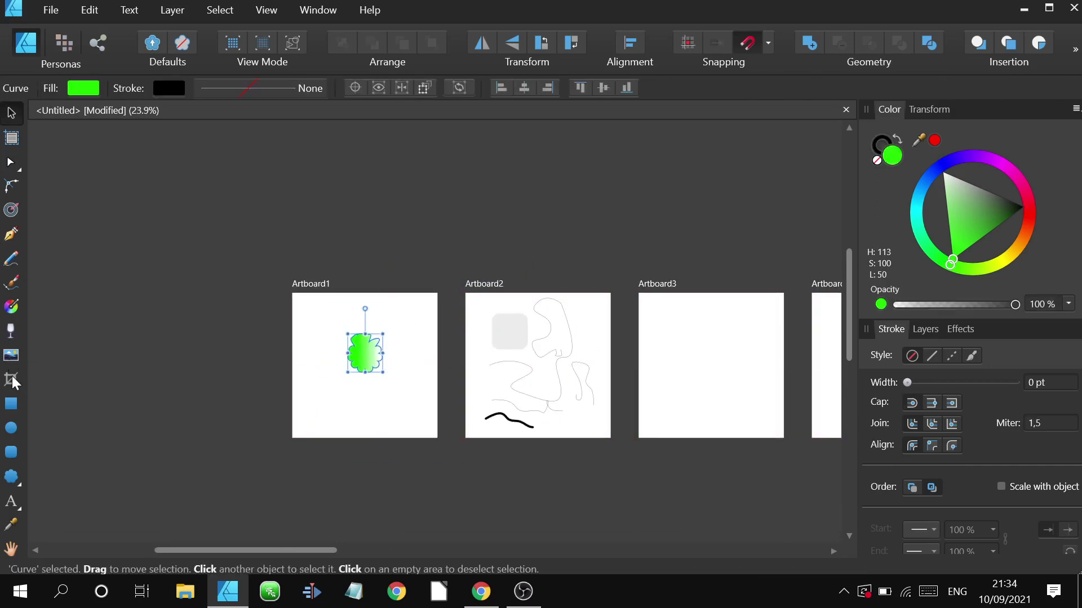
{"action": "left_click", "coordinate": [136, 354]}
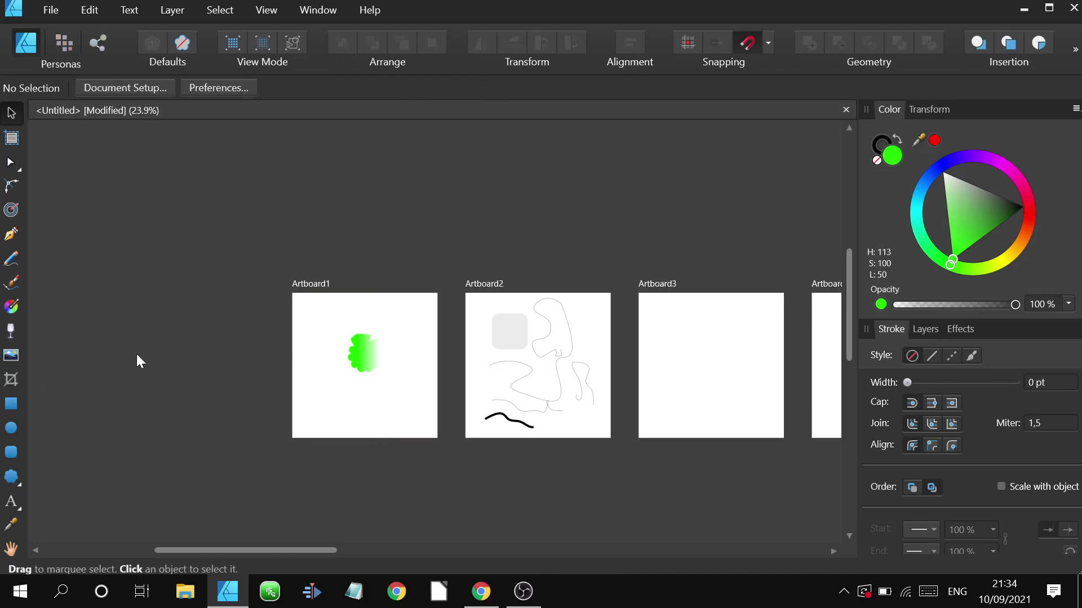
Move the light grey rounded square on Artboard2 slightly to the right and down.
{"action": "scroll", "coordinate": [287, 351], "scroll_direction": "up", "scroll_amount": 5}
{"action": "left_click_drag", "start_coordinate": [410, 354], "coordinate": [68, 351]}
{"action": "scroll", "coordinate": [544, 345], "scroll_direction": "down", "scroll_amount": 2}
{"action": "left_click", "coordinate": [567, 332]}
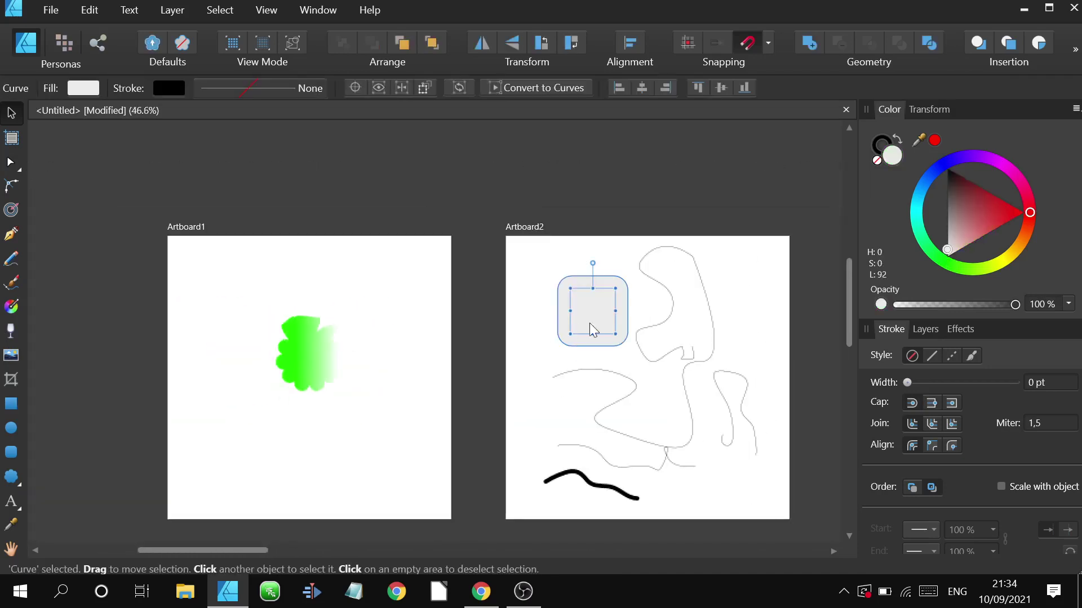
{"action": "left_click_drag", "start_coordinate": [598, 306], "coordinate": [718, 324]}
{"action": "scroll", "coordinate": [394, 321], "scroll_direction": "up", "scroll_amount": 2}
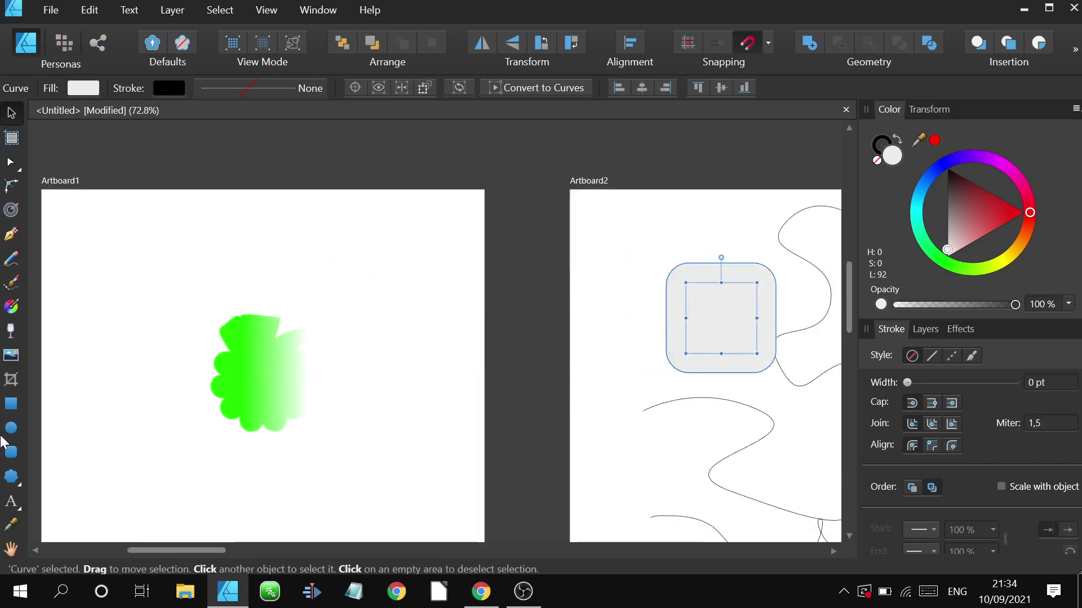
Draw a green, nearly square rectangle above and left of the flower on Artboard1, and activate the Vector Crop tool on it.
{"action": "left_click", "coordinate": [12, 403]}
{"action": "scroll", "coordinate": [246, 386], "scroll_direction": "left", "scroll_amount": 5}
{"action": "left_click_drag", "start_coordinate": [242, 273], "coordinate": [368, 393]}
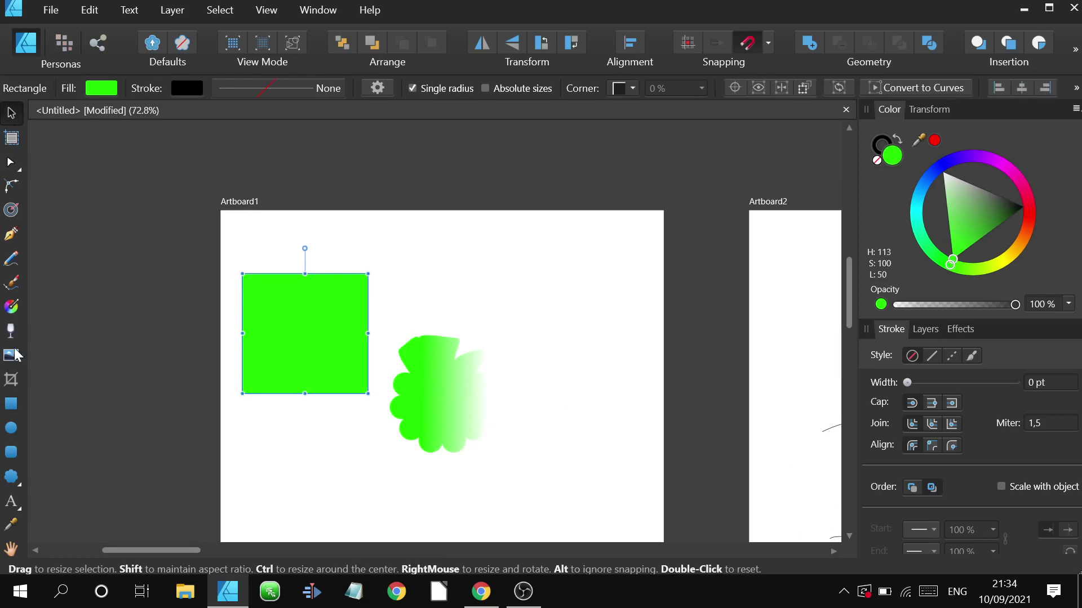
{"action": "left_click", "coordinate": [12, 380]}
{"action": "scroll", "coordinate": [319, 291], "scroll_direction": "up", "scroll_amount": 1}
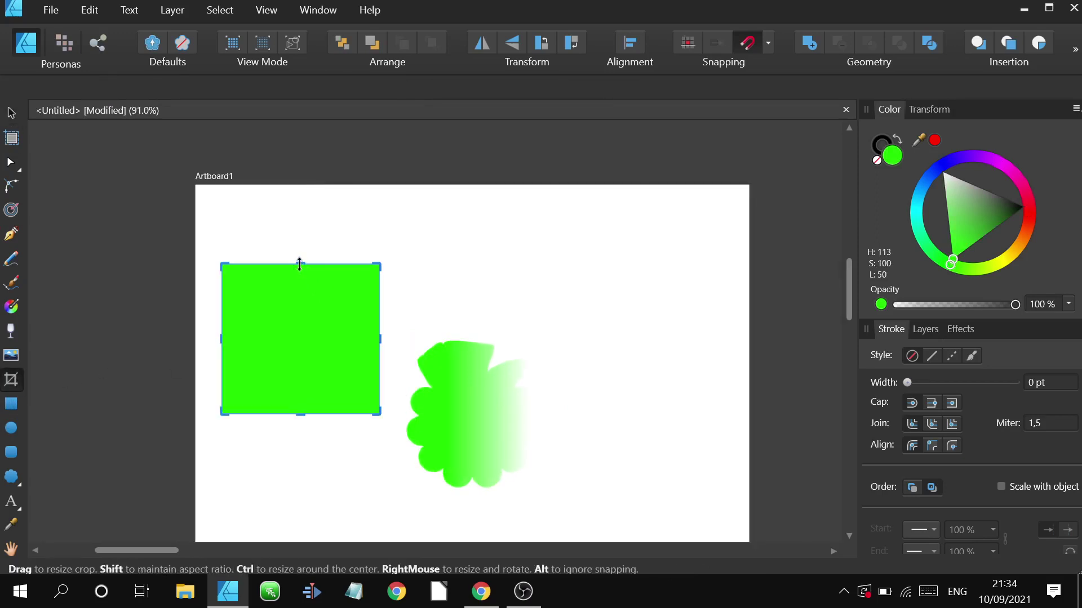
Crop the green rectangle on Artboard1 from its top and left edges with the Vector Crop tool, keeping only its lower-right part.
{"action": "left_click_drag", "start_coordinate": [298, 263], "coordinate": [299, 333]}
{"action": "left_click_drag", "start_coordinate": [219, 375], "coordinate": [312, 374]}
{"action": "left_click", "coordinate": [10, 114]}
{"action": "scroll", "coordinate": [167, 261], "scroll_direction": "down", "scroll_amount": 2}
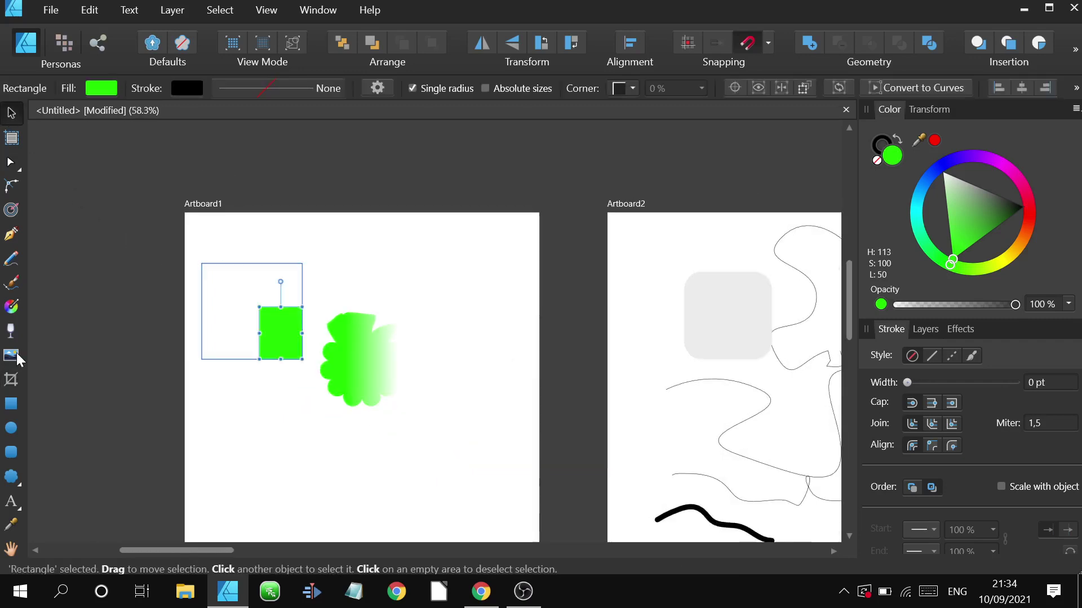
Place the image e.jpg from the BEHANCE folder on Artboard1 at its default size.
{"action": "left_click", "coordinate": [13, 353]}
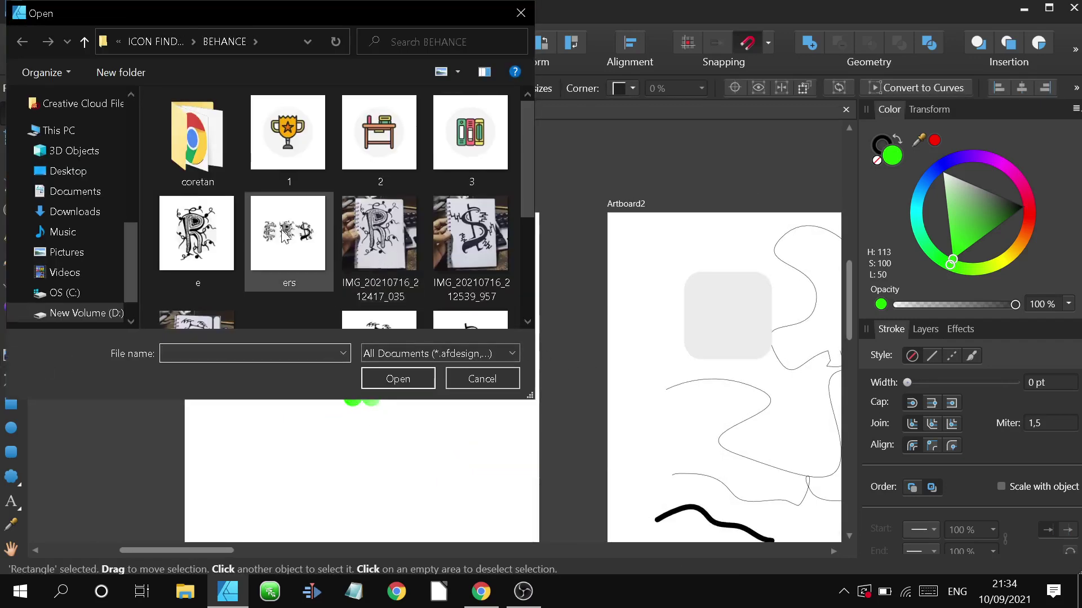
{"action": "left_click", "coordinate": [235, 229]}
{"action": "left_click", "coordinate": [406, 377]}
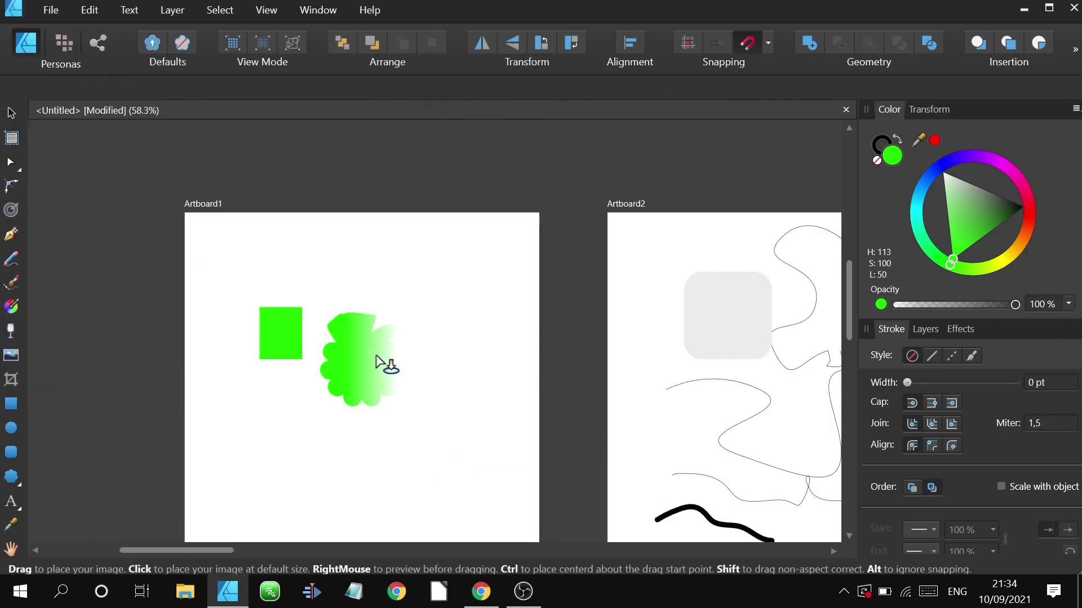
{"action": "scroll", "coordinate": [386, 362], "scroll_direction": "down", "scroll_amount": 3}
{"action": "left_click", "coordinate": [354, 385]}
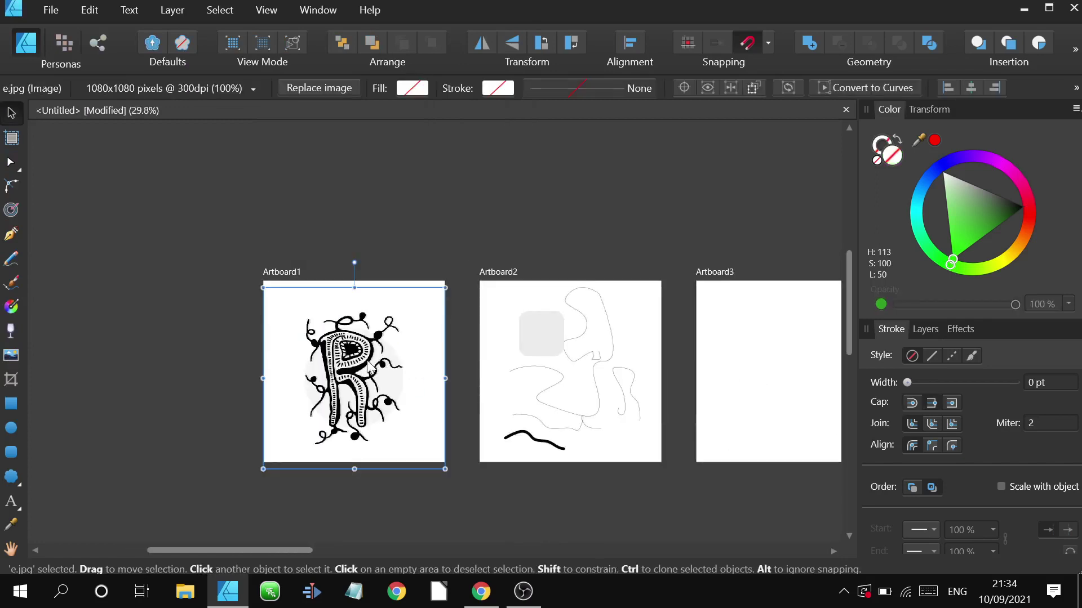
Crop the placed e.jpg image on all four sides with the Vector Crop tool, tightly around the ornamented letter R.
{"action": "left_click", "coordinate": [10, 384]}
{"action": "scroll", "coordinate": [340, 368], "scroll_direction": "up", "scroll_amount": 2}
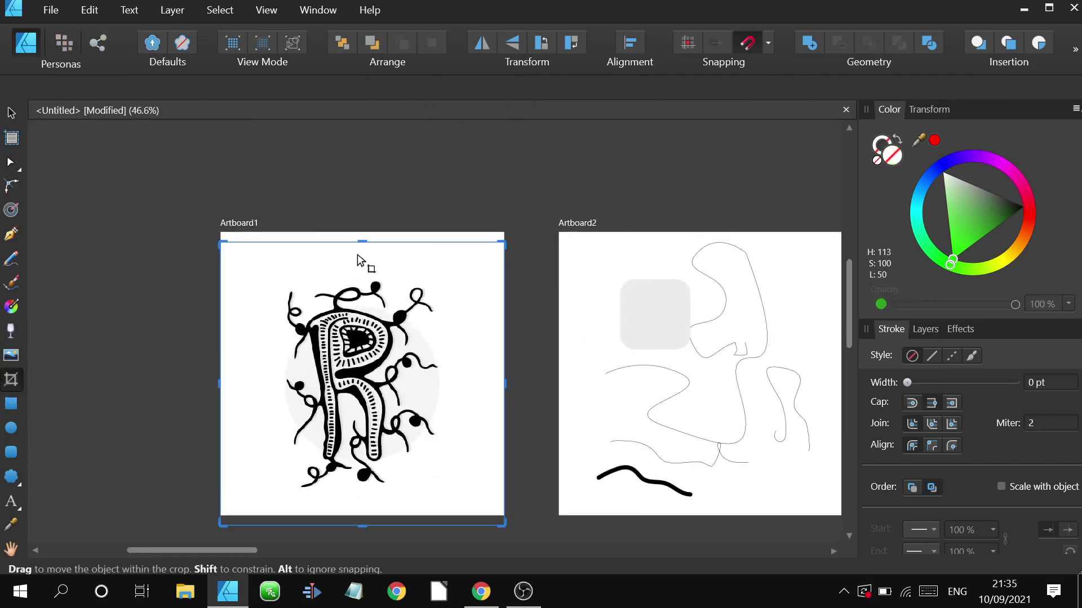
{"action": "left_click_drag", "start_coordinate": [361, 240], "coordinate": [361, 279]}
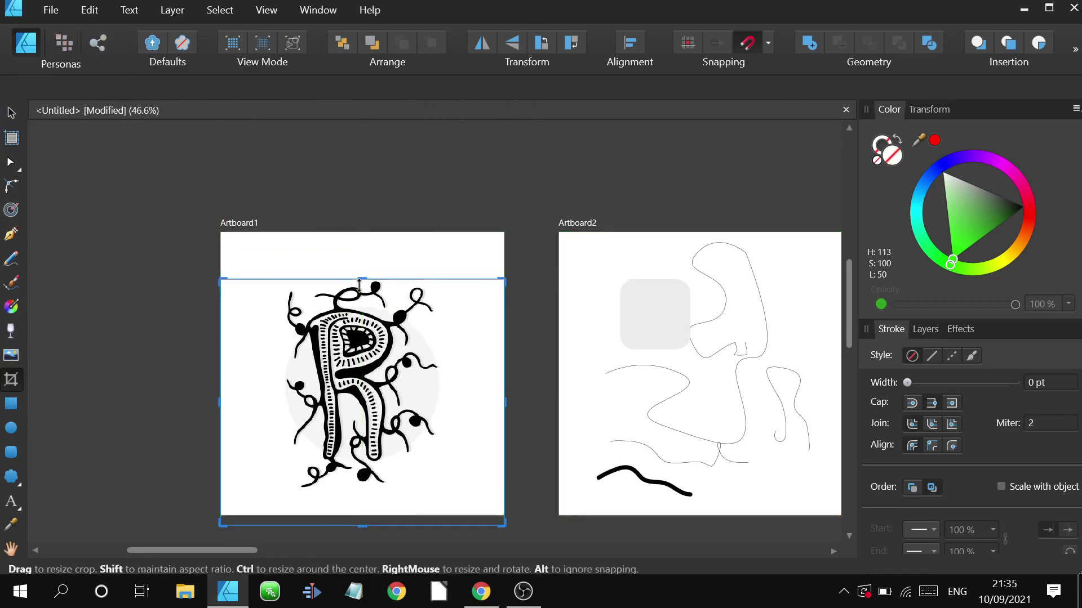
{"action": "left_click_drag", "start_coordinate": [361, 527], "coordinate": [361, 494]}
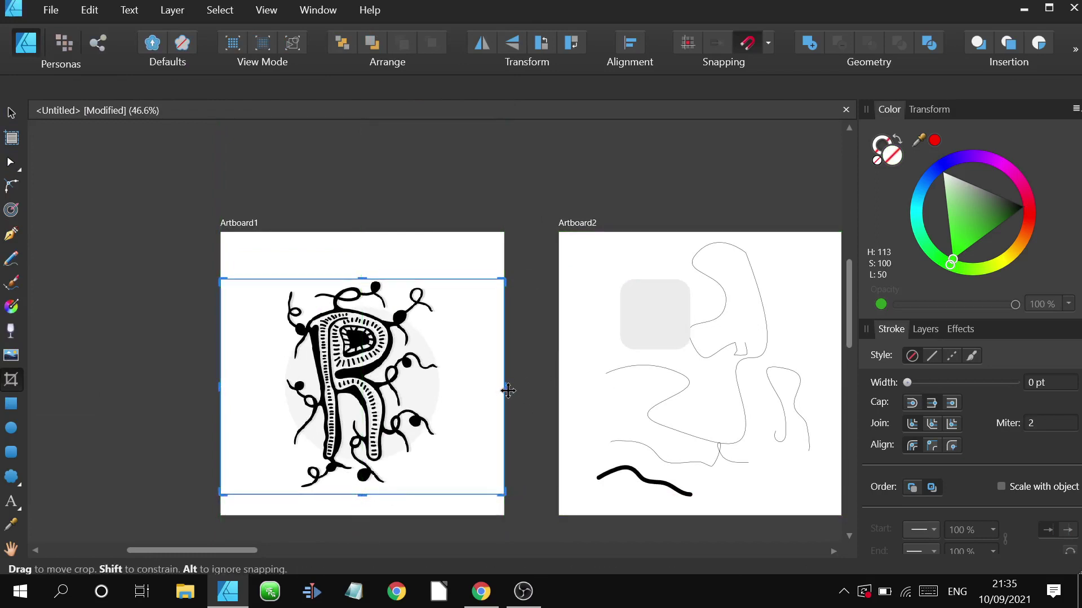
{"action": "left_click_drag", "start_coordinate": [505, 393], "coordinate": [457, 393]}
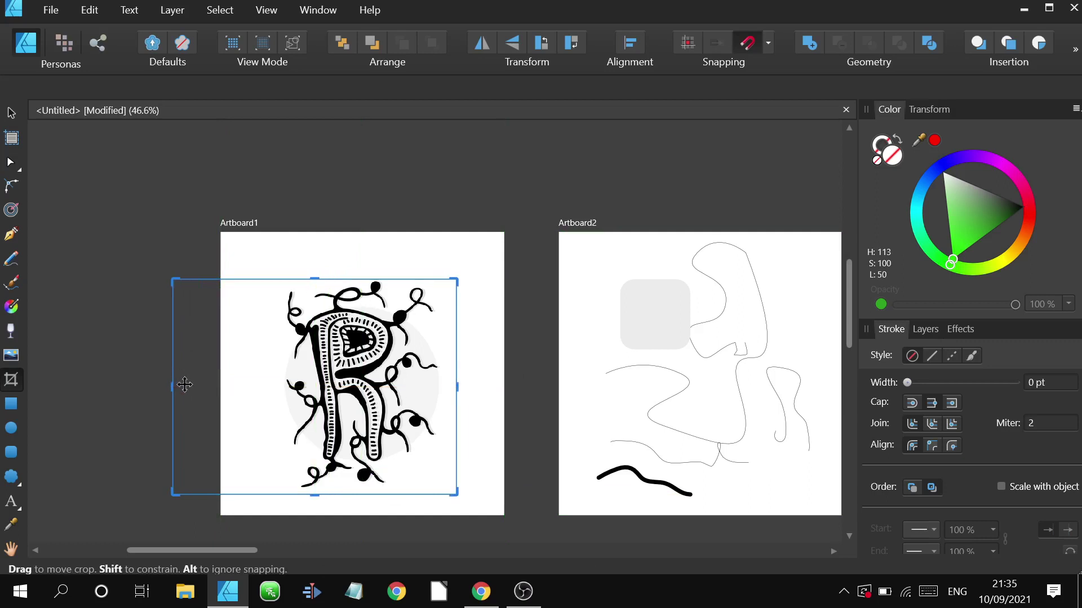
{"action": "left_click_drag", "start_coordinate": [173, 386], "coordinate": [260, 386]}
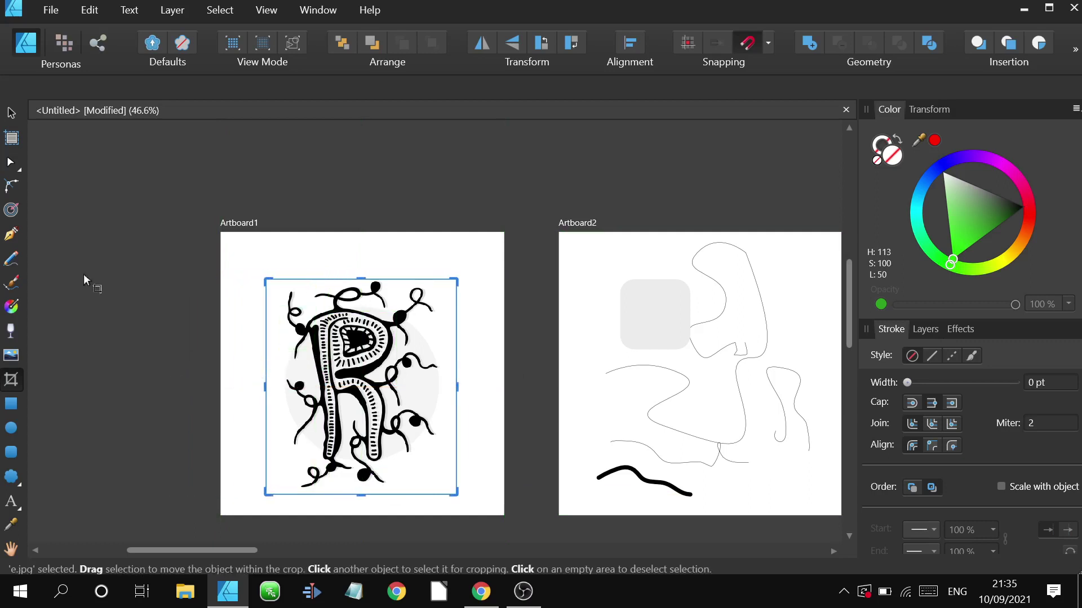
Draw a green circle in the upper middle of Artboard3 with the Ellipse tool.
{"action": "left_click", "coordinate": [15, 405]}
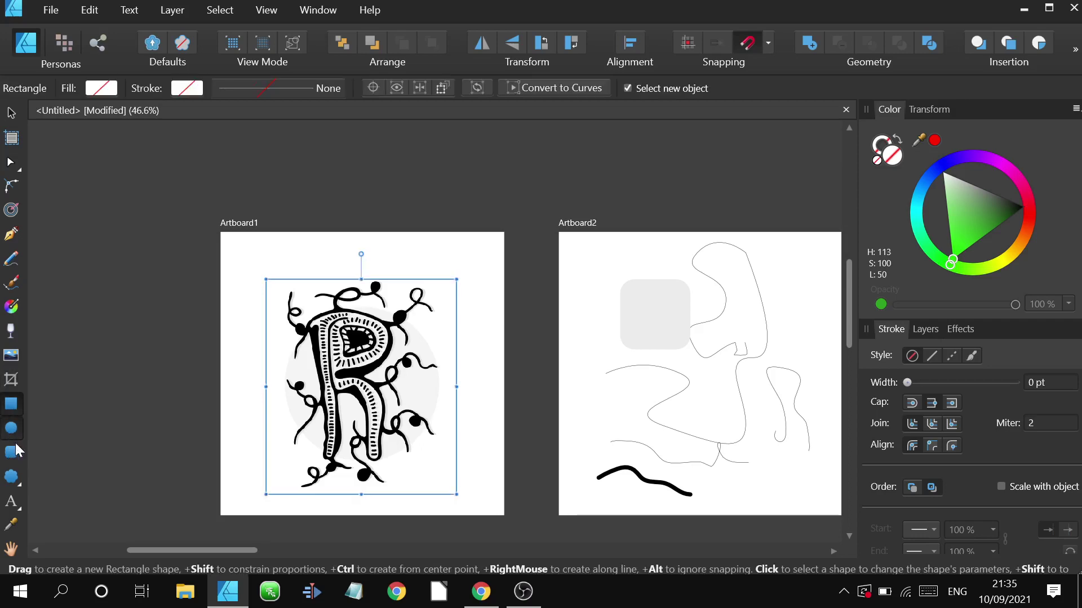
{"action": "left_click", "coordinate": [10, 430]}
{"action": "scroll", "coordinate": [469, 314], "scroll_direction": "down", "scroll_amount": 3}
{"action": "scroll", "coordinate": [469, 314], "scroll_direction": "up", "scroll_amount": 3}
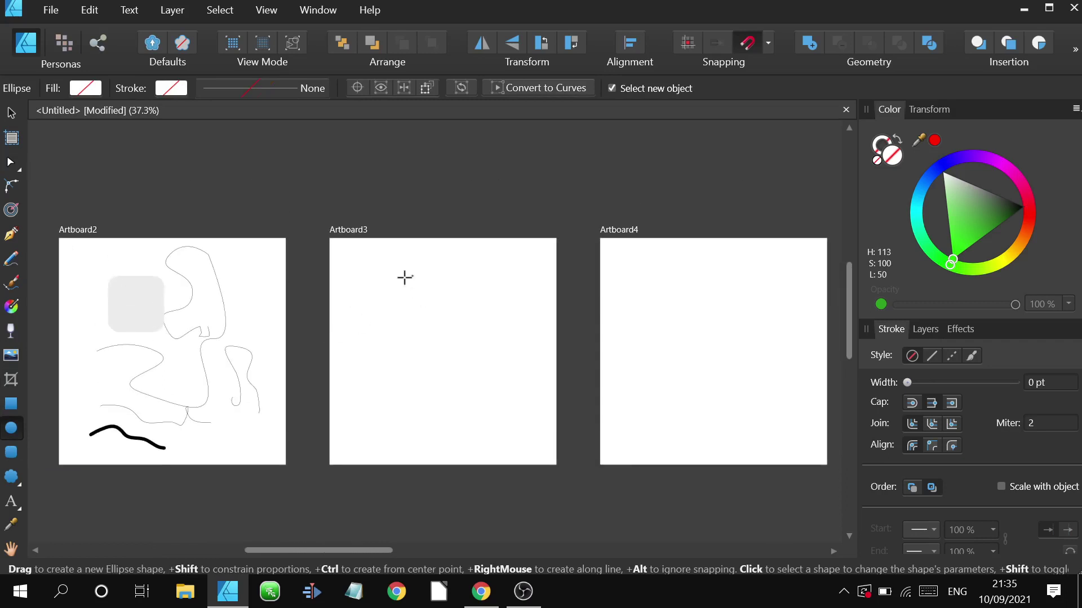
{"action": "left_click_drag", "start_coordinate": [400, 276], "coordinate": [484, 376]}
{"action": "scroll", "coordinate": [155, 383], "scroll_direction": "down", "scroll_amount": 1}
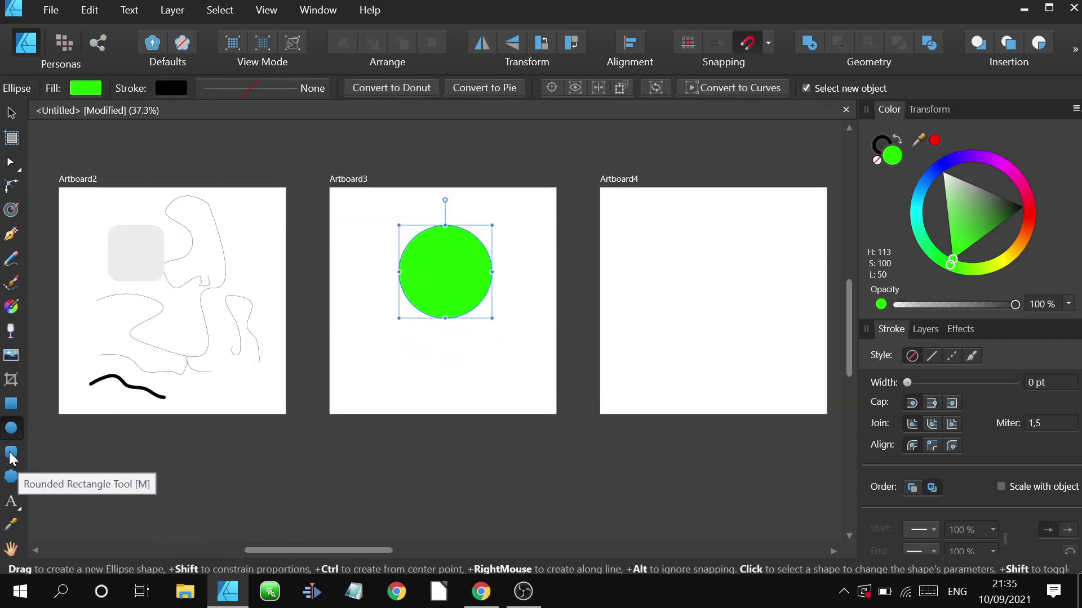
Draw a green rounded square near the middle of Artboard4 with the Rounded Rectangle tool.
{"action": "left_click", "coordinate": [11, 456]}
{"action": "scroll", "coordinate": [28, 439], "scroll_direction": "down", "scroll_amount": 3}
{"action": "scroll", "coordinate": [388, 334], "scroll_direction": "up", "scroll_amount": 1}
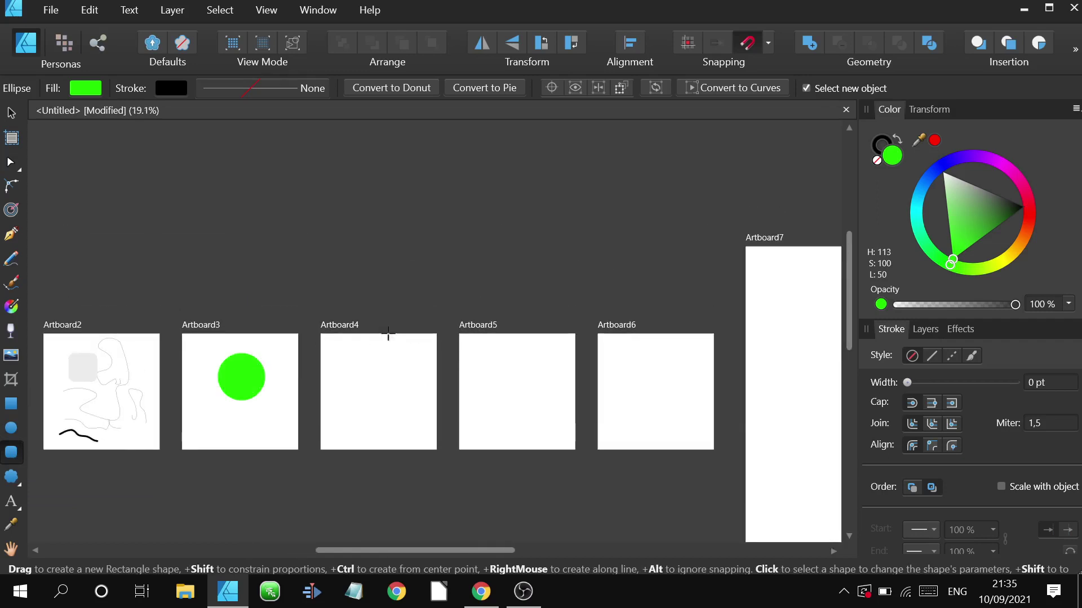
{"action": "scroll", "coordinate": [388, 334], "scroll_direction": "up", "scroll_amount": 3}
{"action": "left_click_drag", "start_coordinate": [345, 313], "coordinate": [486, 449]}
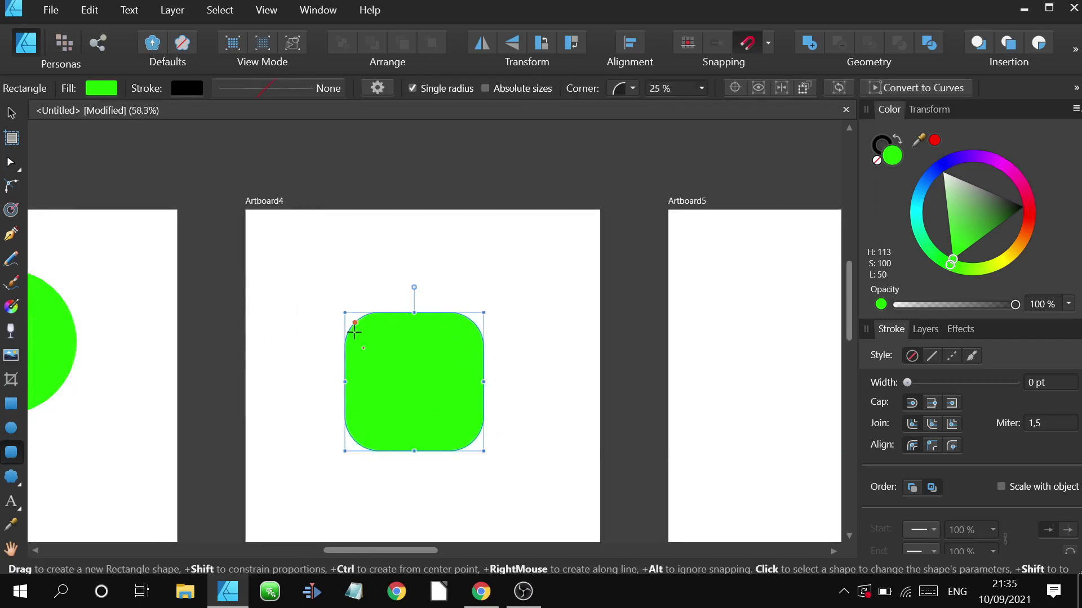
Reduce the corner radius of the green rounded square on Artboard4 to 14%.
{"action": "scroll", "coordinate": [295, 290], "scroll_direction": "up", "scroll_amount": 3}
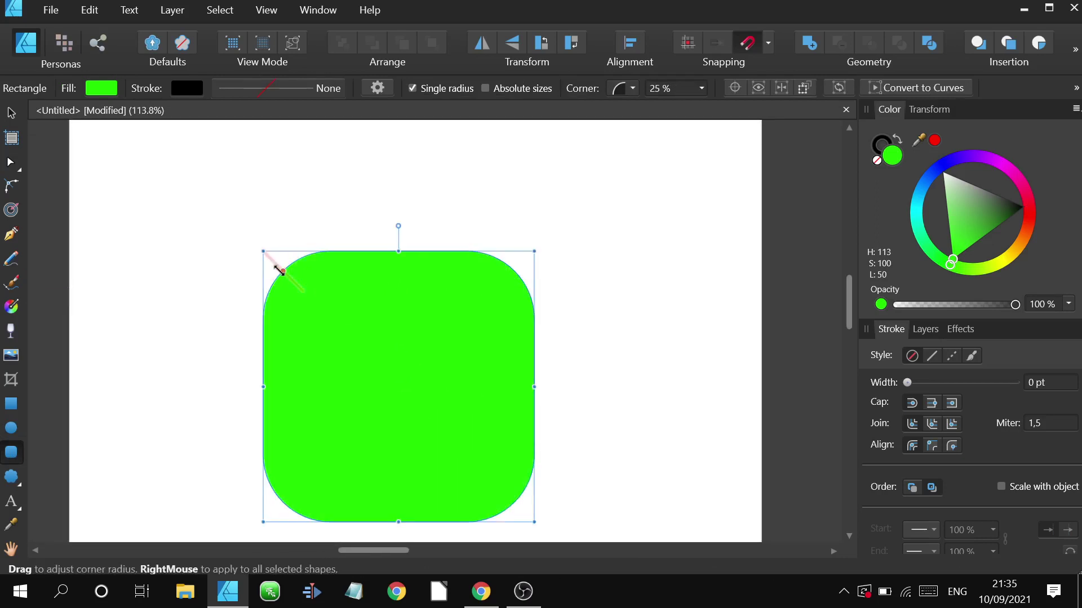
{"action": "left_click_drag", "start_coordinate": [279, 271], "coordinate": [288, 249]}
{"action": "scroll", "coordinate": [290, 252], "scroll_direction": "down", "scroll_amount": 3}
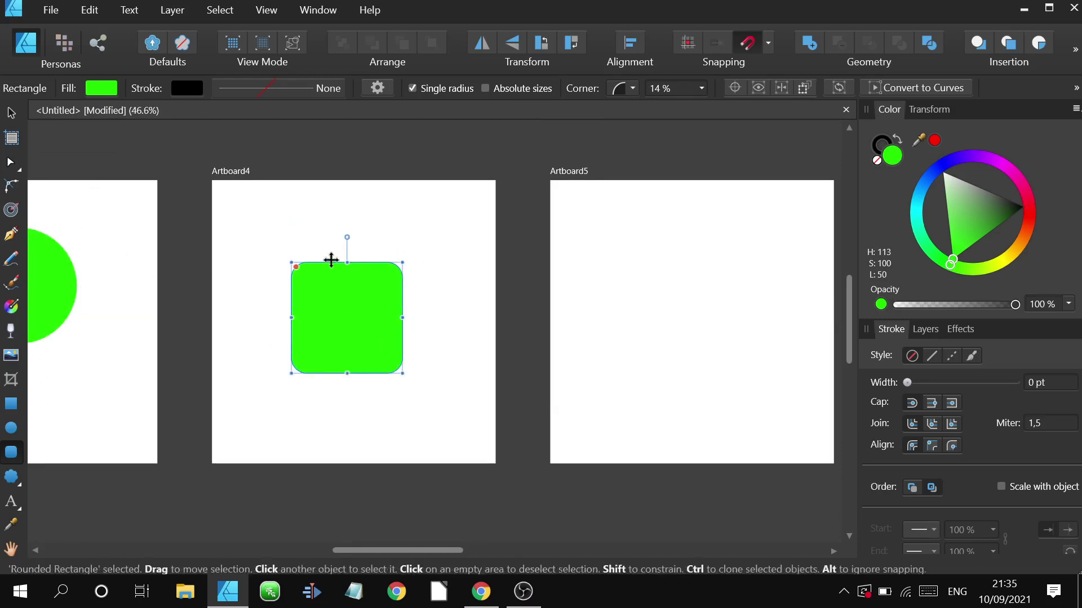
{"action": "scroll", "coordinate": [379, 295], "scroll_direction": "down", "scroll_amount": 2}
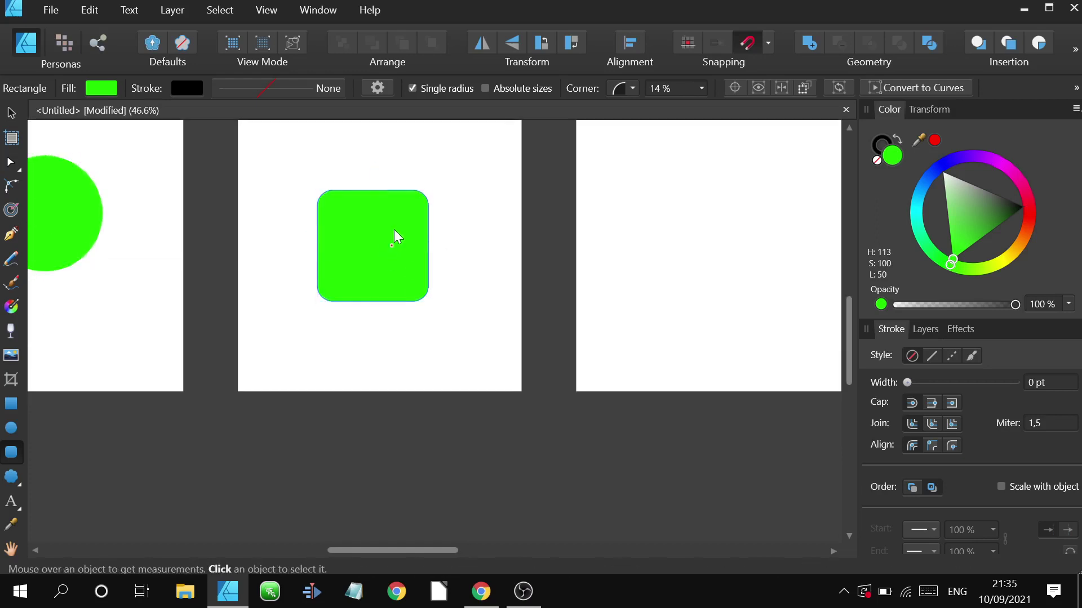
{"action": "scroll", "coordinate": [394, 229], "scroll_direction": "up", "scroll_amount": 3, "text": "ctrl"}
{"action": "left_click", "coordinate": [448, 203]}
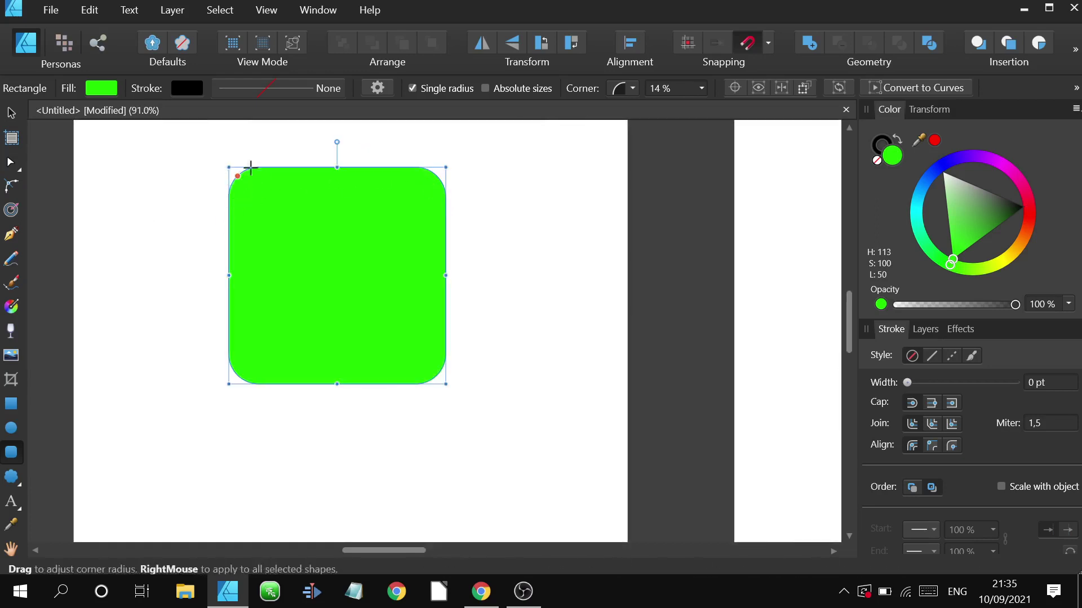
{"action": "scroll", "coordinate": [255, 263], "scroll_direction": "down", "scroll_amount": 1}
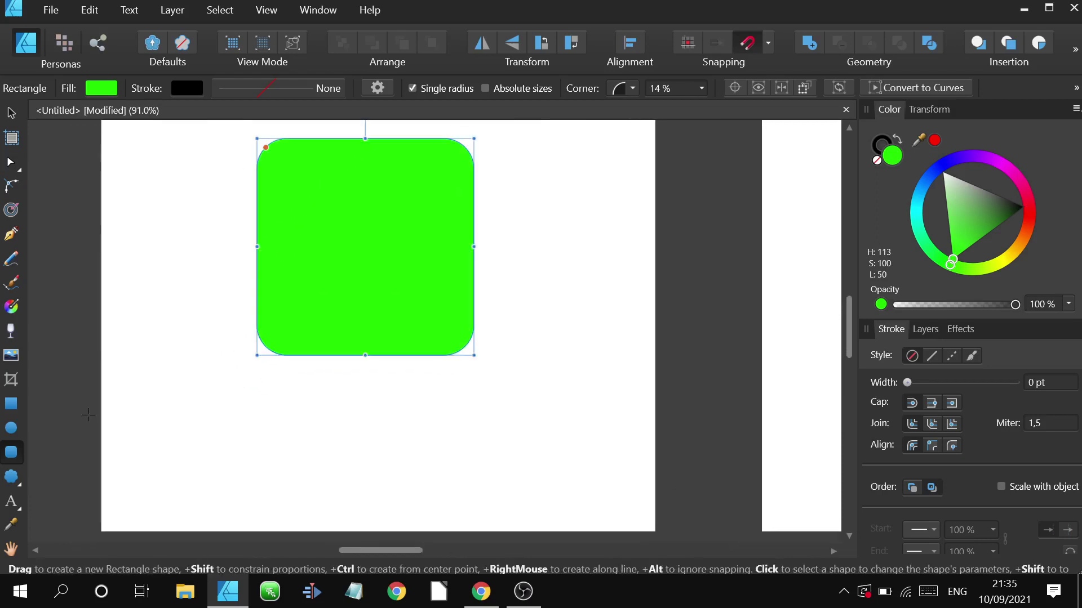
Add the art text "dsdfewsfedfedg" below the green rounded square on Artboard4, in 12 pt Arial Regular.
{"action": "left_click", "coordinate": [11, 501]}
{"action": "left_click", "coordinate": [291, 454]}
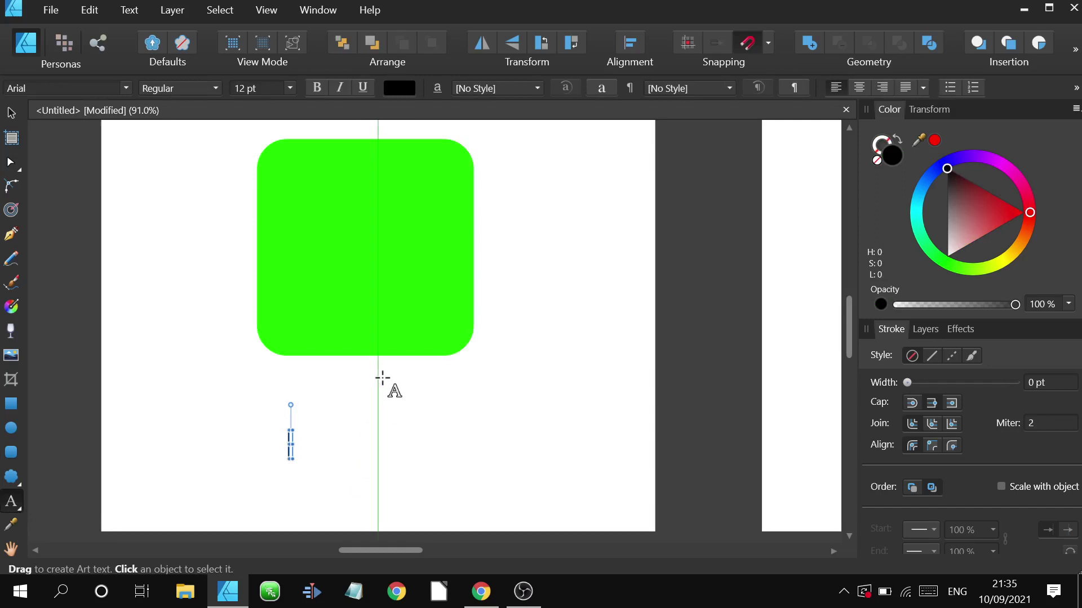
{"action": "type", "text": "dsdfewsfedfedg"}
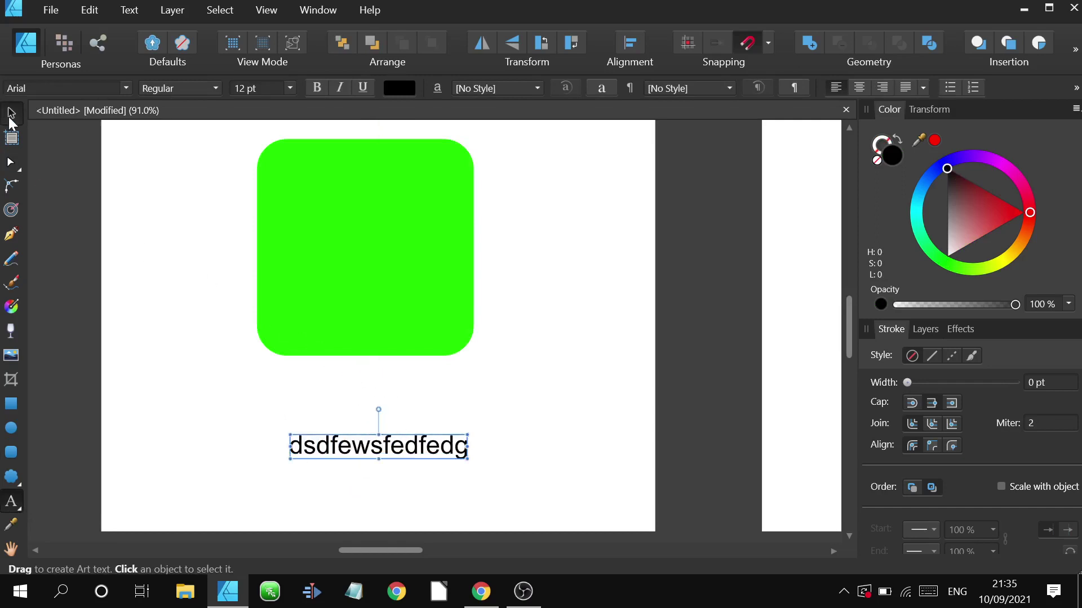
Move the art text slightly up and to the left, closer to the rounded square, and keep it selected.
{"action": "left_click", "coordinate": [11, 114]}
{"action": "left_click", "coordinate": [398, 459]}
{"action": "left_click", "coordinate": [410, 445]}
{"action": "left_click_drag", "start_coordinate": [409, 445], "coordinate": [398, 409]}
{"action": "left_click", "coordinate": [522, 396]}
{"action": "left_click", "coordinate": [394, 435]}
{"action": "scroll", "coordinate": [350, 425], "scroll_direction": "up", "scroll_amount": 3}
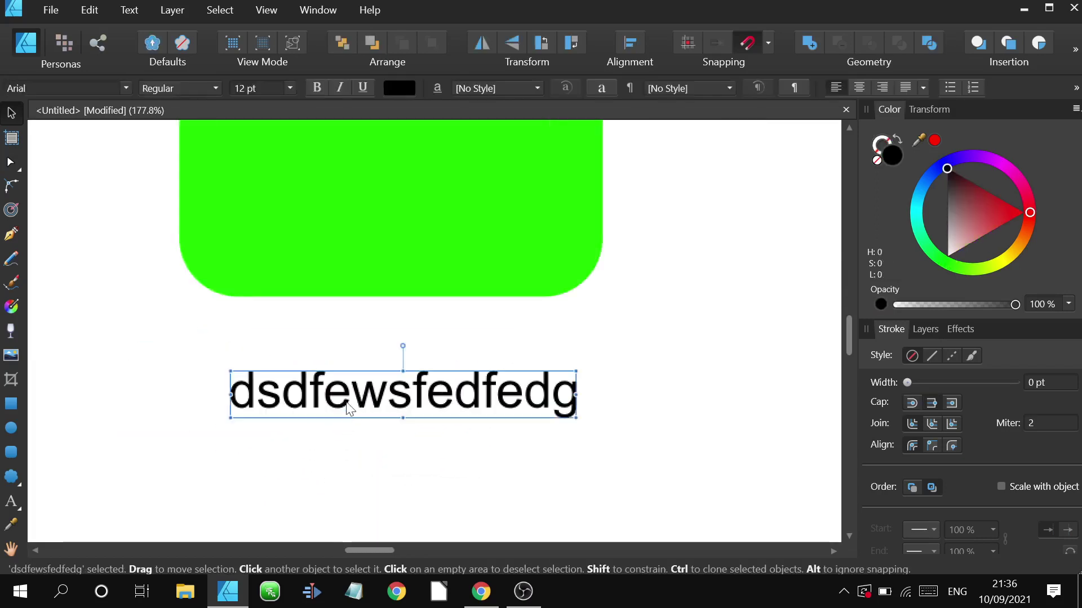
Try to edit the letter shapes of the art text with the Node tool.
{"action": "left_click", "coordinate": [11, 163]}
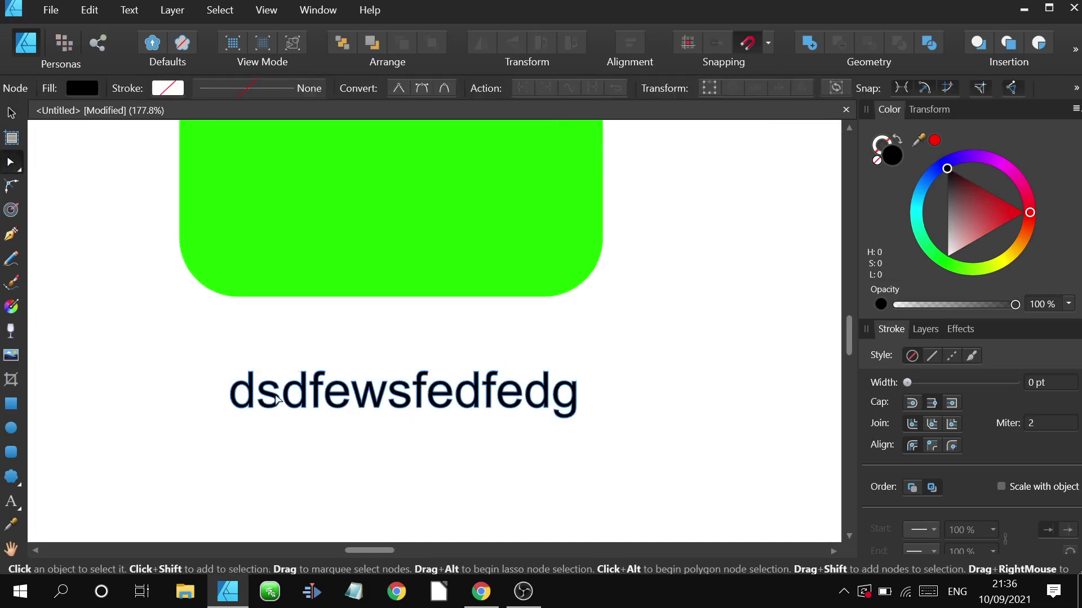
{"action": "scroll", "coordinate": [276, 400], "scroll_direction": "up", "scroll_amount": 4}
{"action": "left_click", "coordinate": [278, 374]}
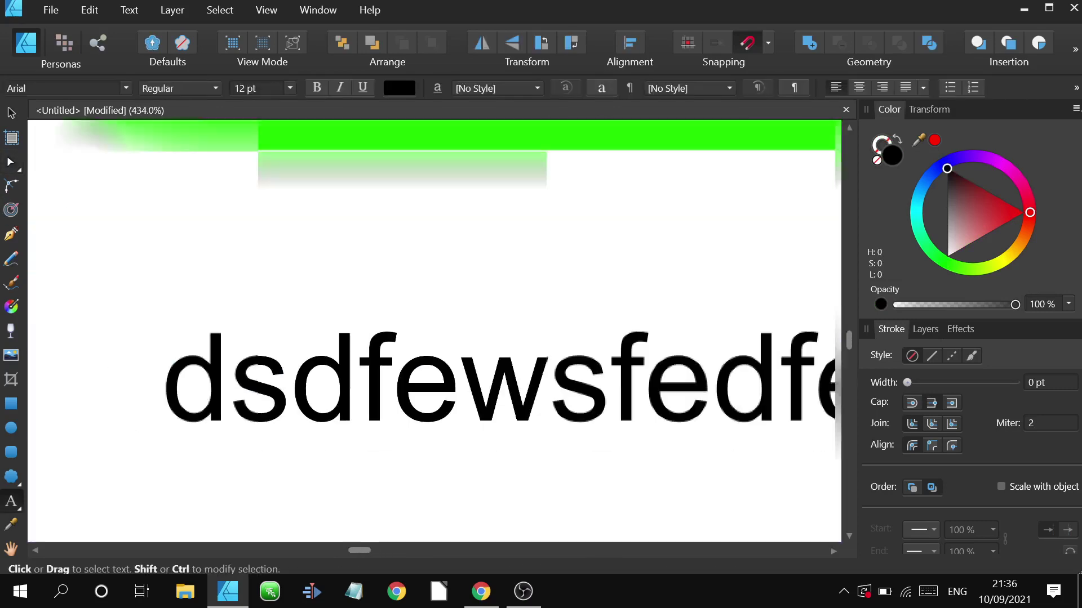
{"action": "scroll", "coordinate": [276, 377], "scroll_direction": "down", "scroll_amount": 4}
{"action": "key", "text": "Escape"}
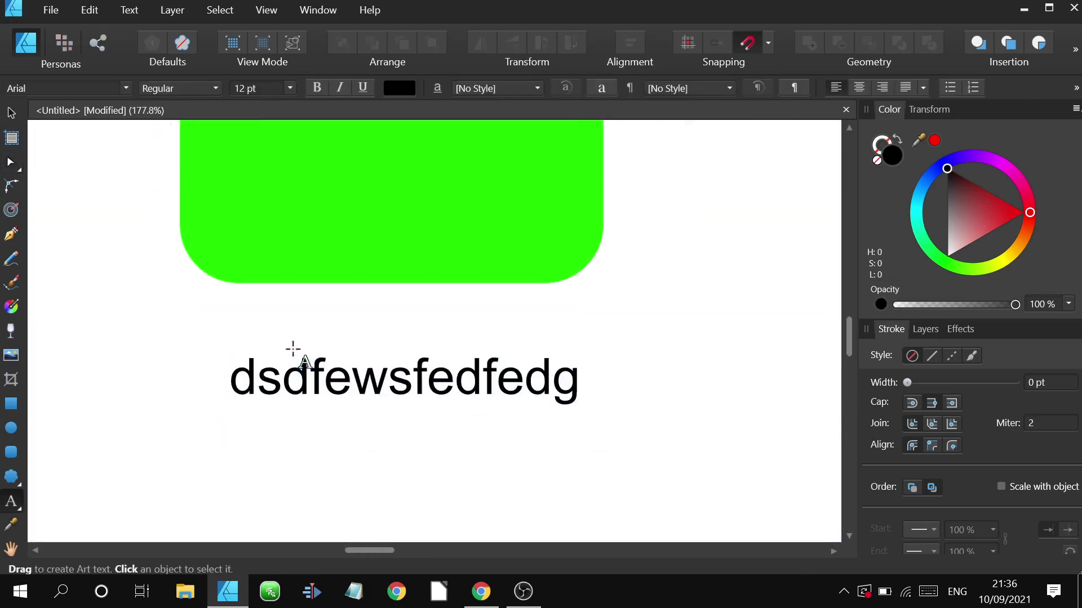
Convert the "dsdfewsfedfedg" text to curves.
{"action": "left_click", "coordinate": [12, 114]}
{"action": "left_click", "coordinate": [367, 392]}
{"action": "right_click", "coordinate": [383, 377]}
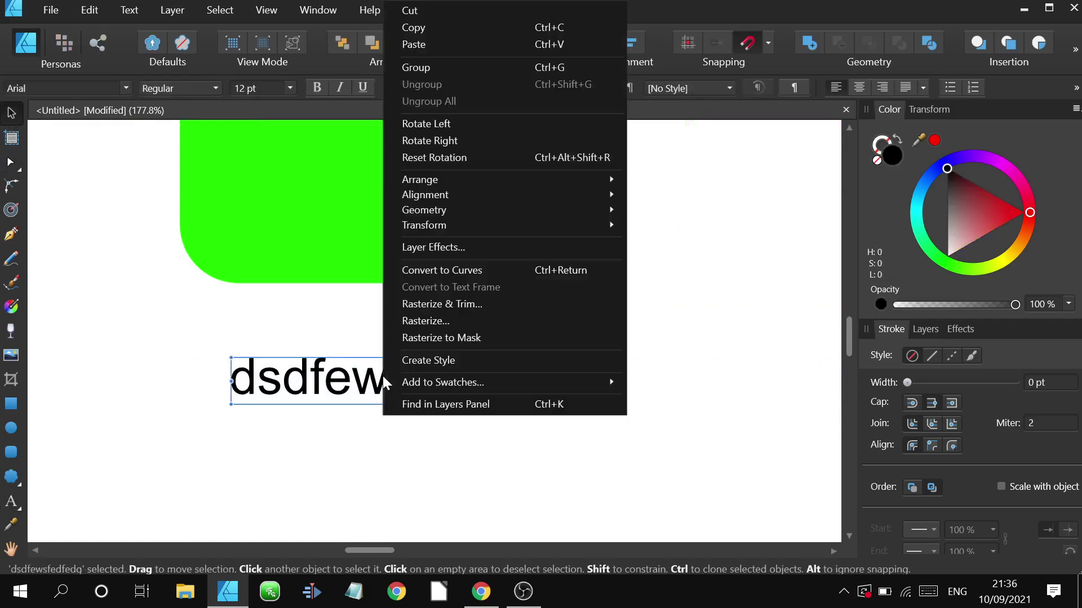
{"action": "left_click", "coordinate": [444, 275]}
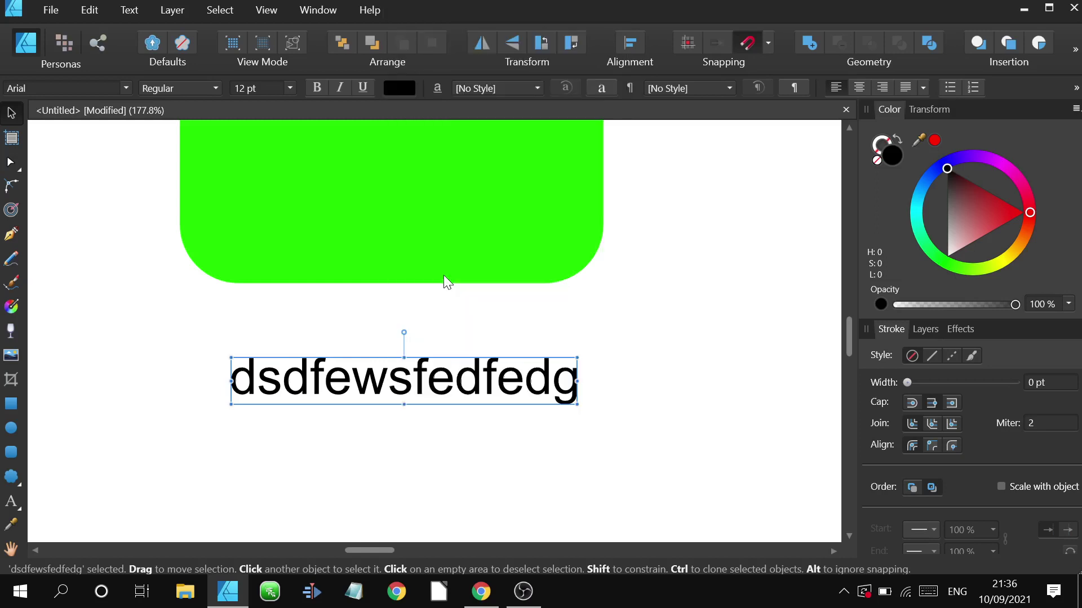
Try to reshape the upper right tip of the letter w in the converted text with the Node tool.
{"action": "left_click", "coordinate": [12, 163]}
{"action": "scroll", "coordinate": [379, 367], "scroll_direction": "up", "scroll_amount": 3}
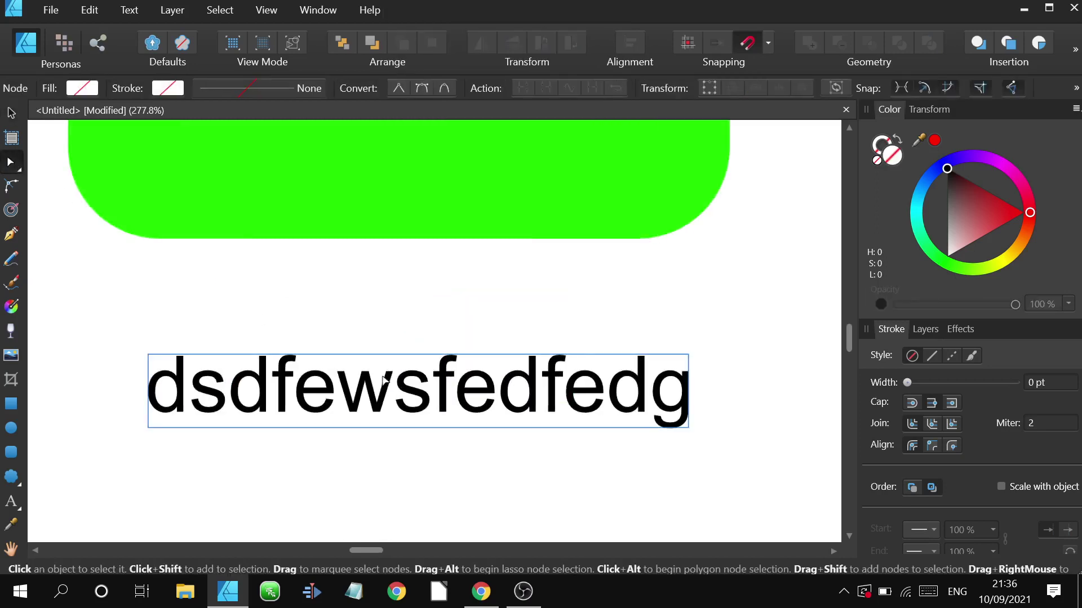
{"action": "left_click", "coordinate": [393, 383]}
{"action": "scroll", "coordinate": [392, 386], "scroll_direction": "up", "scroll_amount": 5}
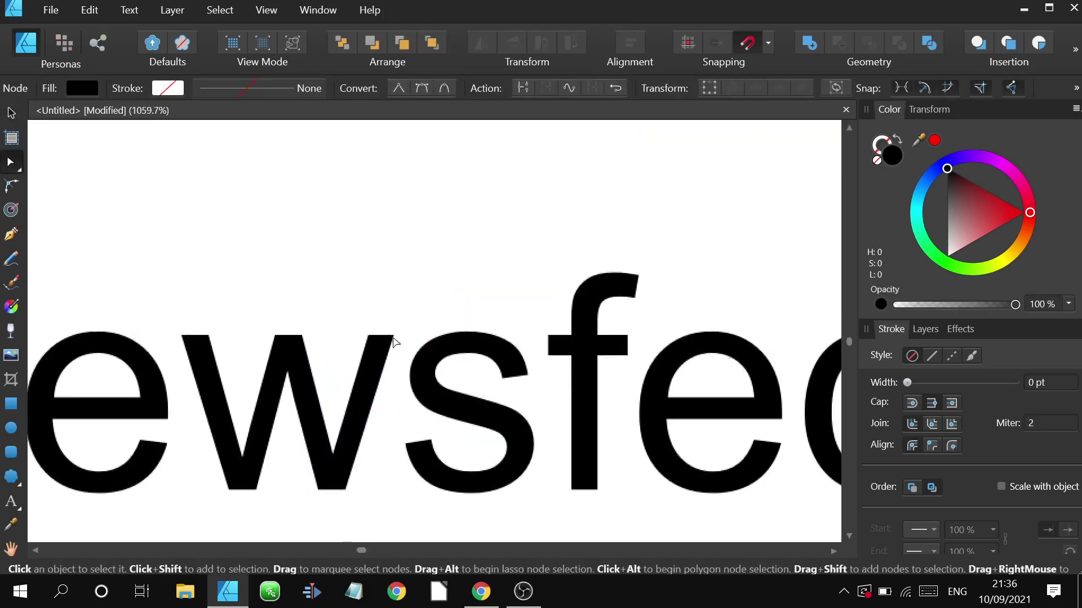
{"action": "left_click_drag", "start_coordinate": [385, 323], "coordinate": [412, 357]}
{"action": "scroll", "coordinate": [403, 354], "scroll_direction": "down", "scroll_amount": 3}
{"action": "left_click", "coordinate": [396, 298]}
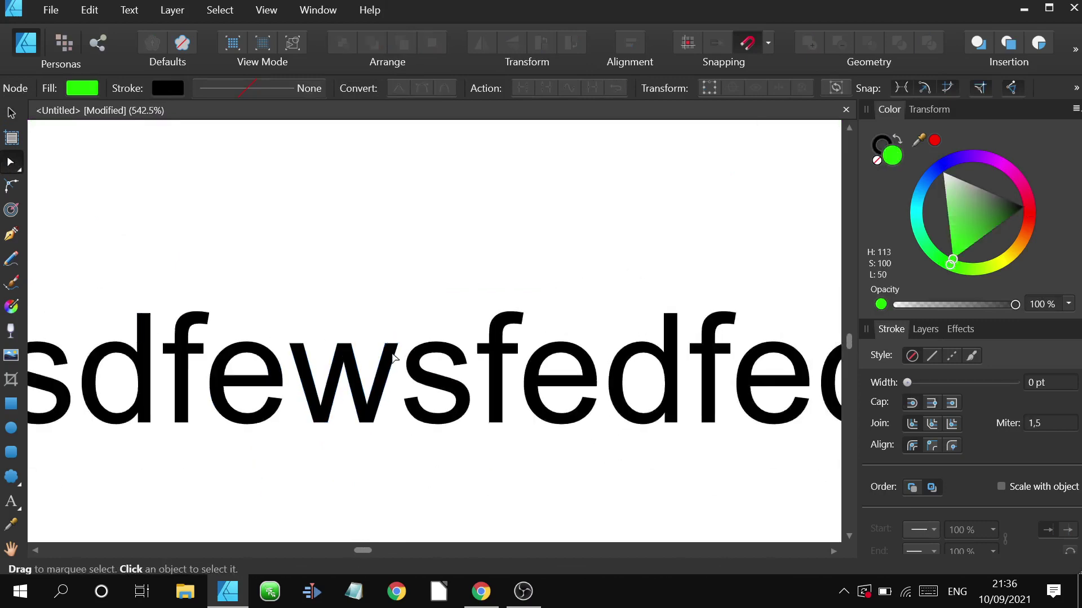
{"action": "left_click", "coordinate": [392, 359]}
{"action": "right_click", "coordinate": [389, 357]}
{"action": "left_click", "coordinate": [389, 357]}
{"action": "left_click", "coordinate": [390, 356]}
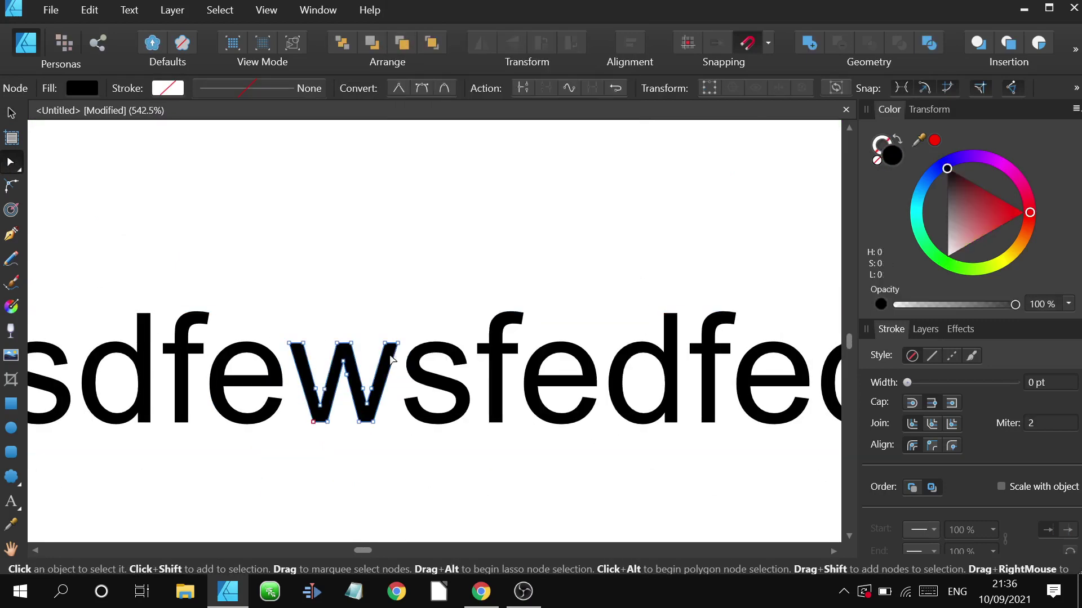
{"action": "left_click", "coordinate": [388, 307]}
{"action": "left_click", "coordinate": [393, 341]}
{"action": "scroll", "coordinate": [393, 361], "scroll_direction": "down", "scroll_amount": 4}
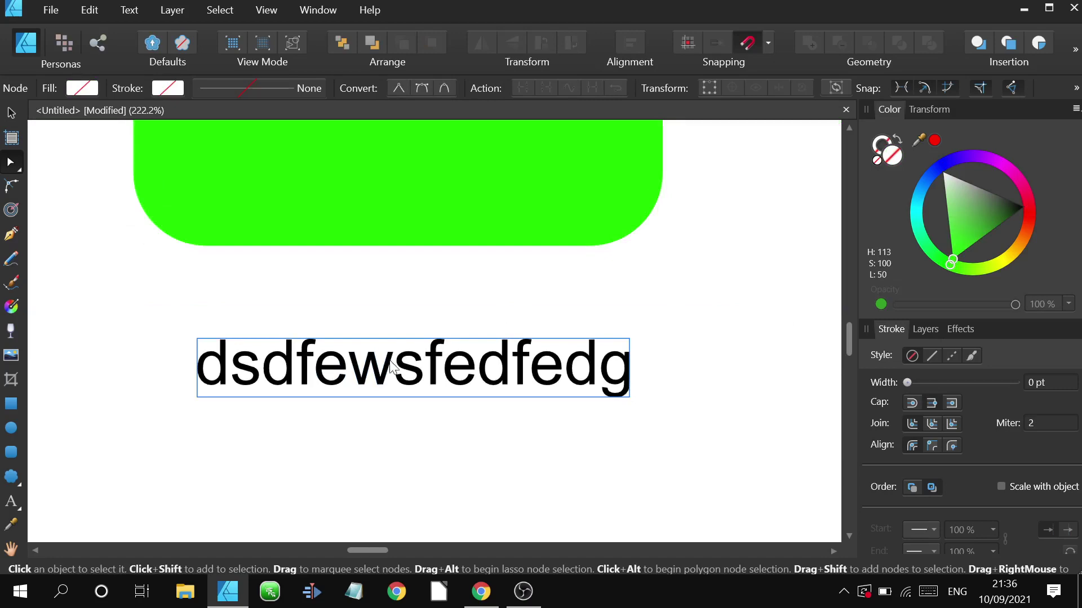
Ungroup the converted letters and stretch the top of the first d's stem sideways over the neighbouring s with the Node tool.
{"action": "right_click", "coordinate": [393, 365]}
{"action": "left_click", "coordinate": [455, 101]}
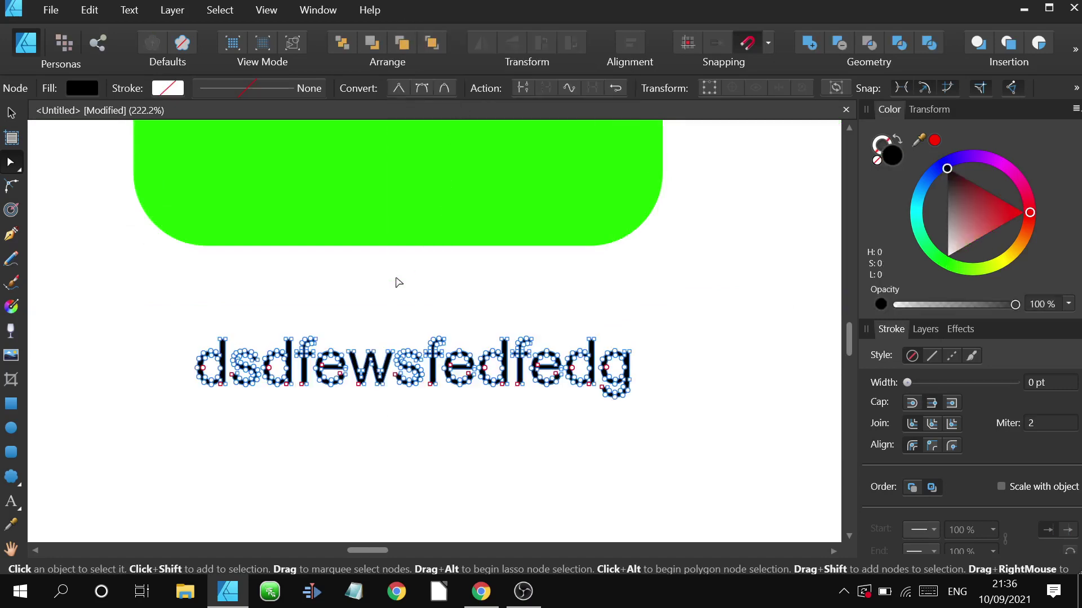
{"action": "scroll", "coordinate": [193, 336], "scroll_direction": "up", "scroll_amount": 4}
{"action": "left_click", "coordinate": [190, 334]}
{"action": "left_click_drag", "start_coordinate": [164, 289], "coordinate": [286, 316]}
{"action": "scroll", "coordinate": [239, 319], "scroll_direction": "down", "scroll_amount": 3}
{"action": "left_click", "coordinate": [291, 375]}
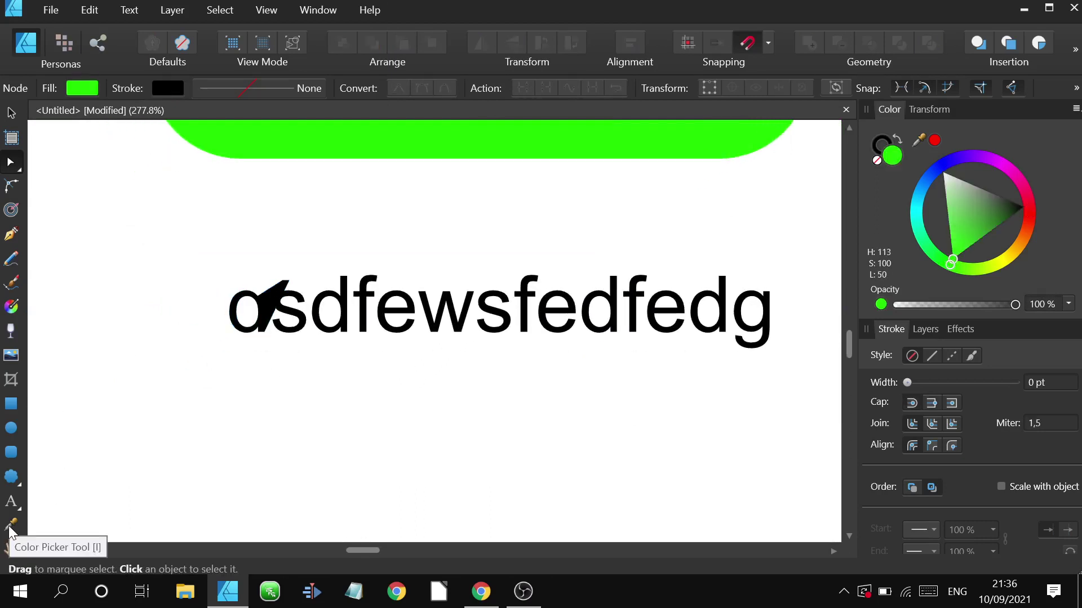
{"action": "left_click", "coordinate": [169, 259]}
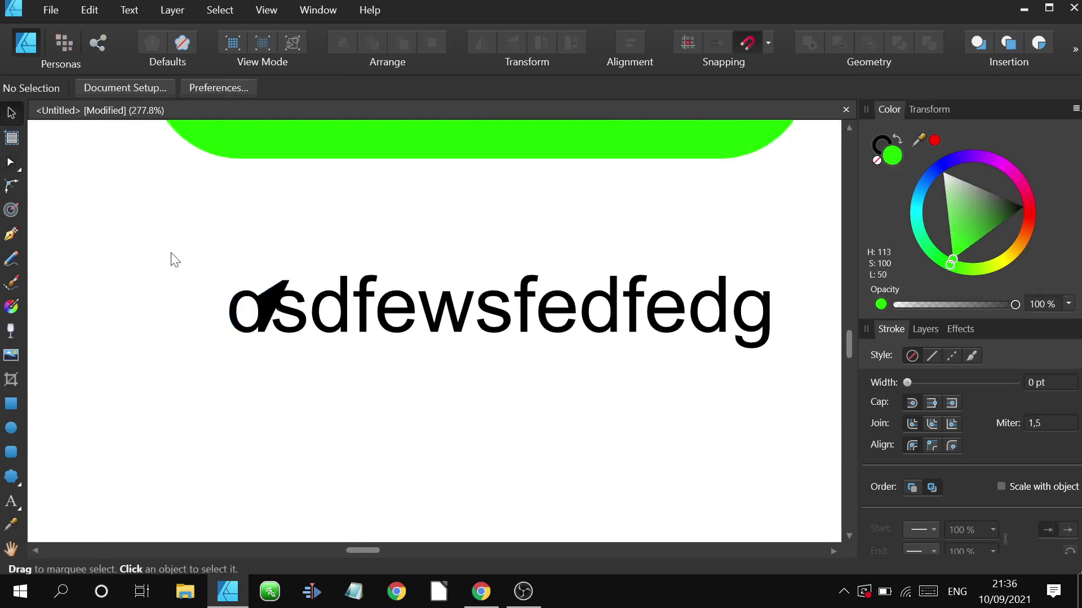
Recolour the reshaped first d with the green sampled from the rounded rectangle, using the Color Picker tool.
{"action": "left_click", "coordinate": [262, 313]}
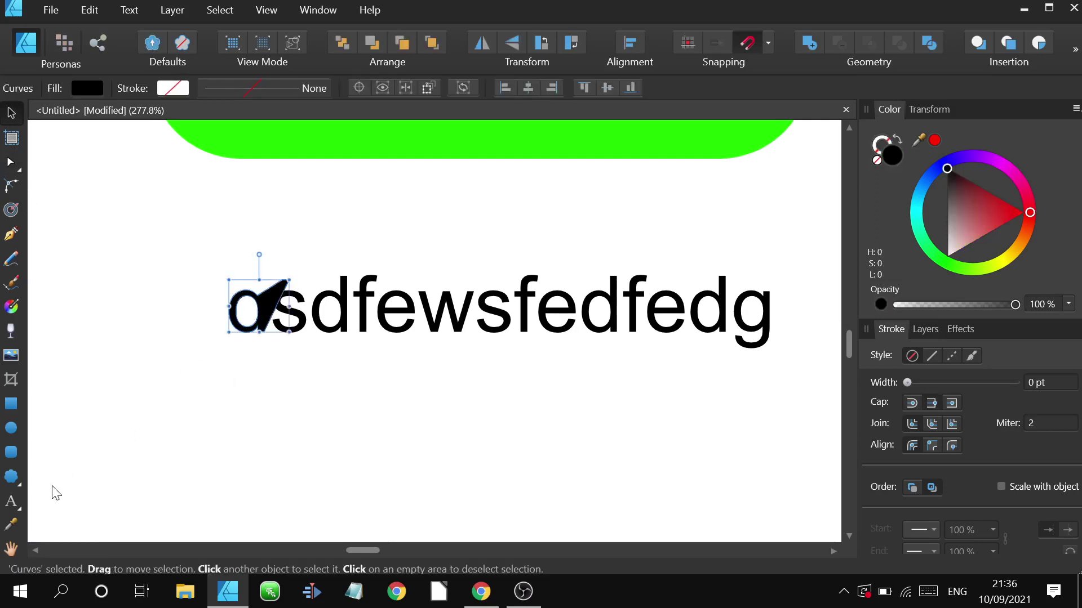
{"action": "left_click", "coordinate": [12, 527]}
{"action": "scroll", "coordinate": [304, 278], "scroll_direction": "up", "scroll_amount": 1}
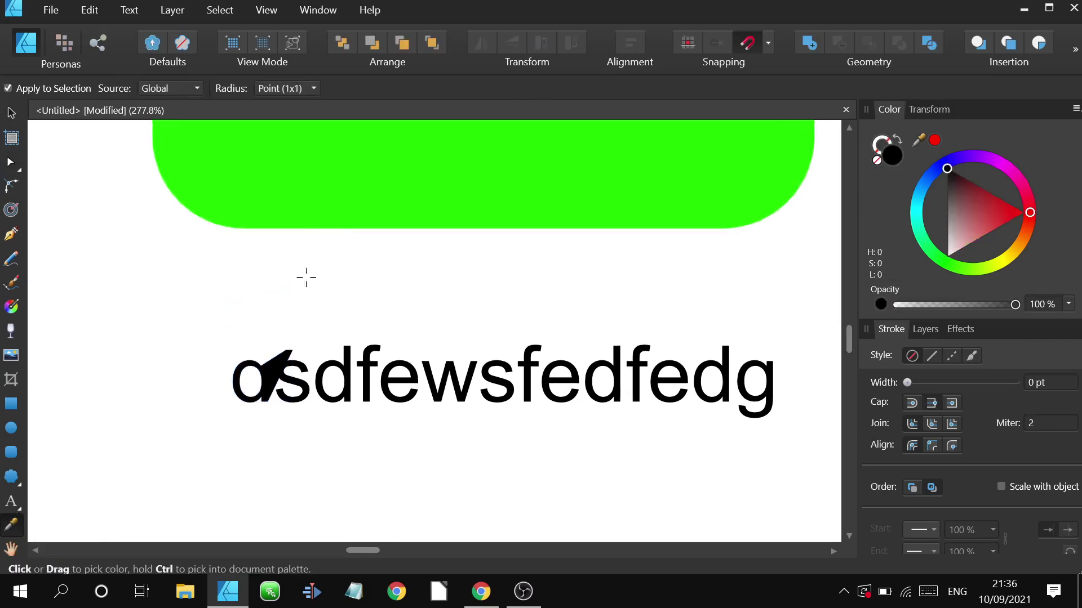
{"action": "left_click", "coordinate": [372, 162]}
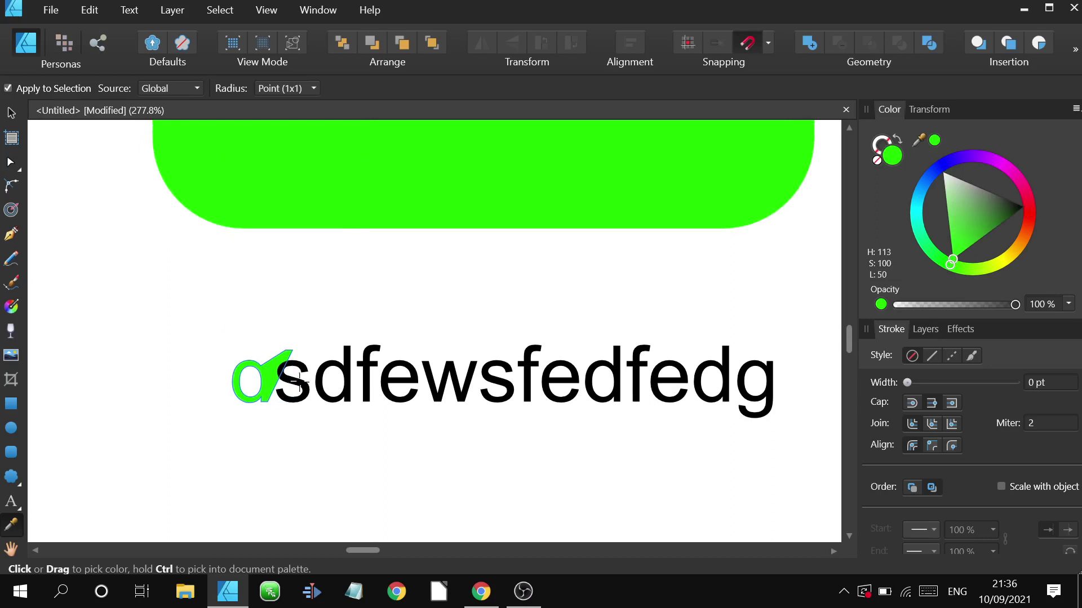
{"action": "scroll", "coordinate": [299, 381], "scroll_direction": "down", "scroll_amount": 3}
{"action": "scroll", "coordinate": [285, 379], "scroll_direction": "up", "scroll_amount": 3}
{"action": "left_click_drag", "start_coordinate": [279, 385], "coordinate": [289, 349]}
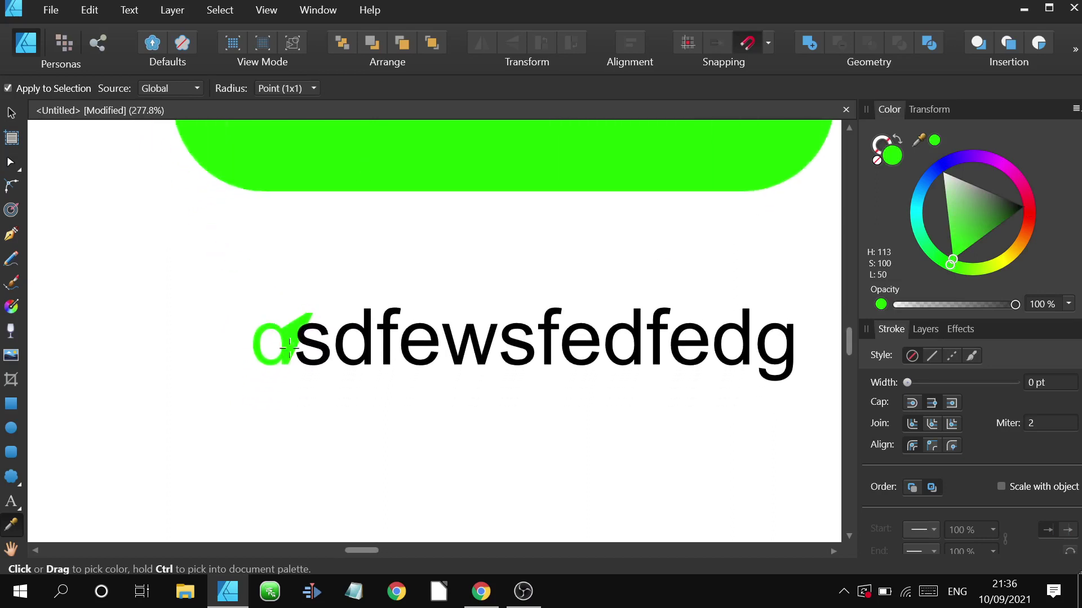
{"action": "scroll", "coordinate": [289, 348], "scroll_direction": "down", "scroll_amount": 1}
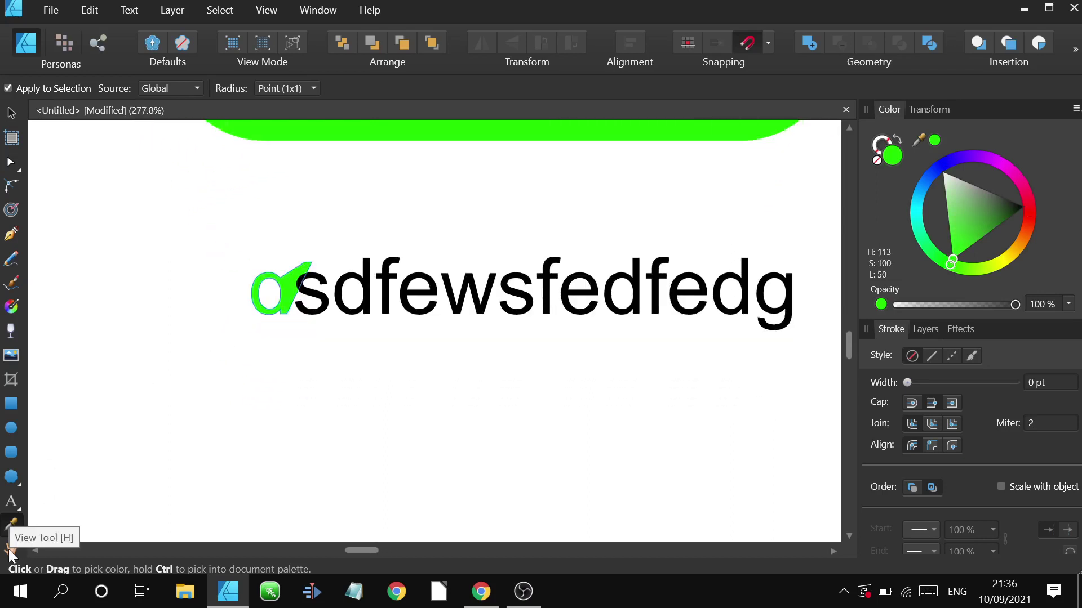
Pan the canvas with the View tool and zoom out to show all seven artboards.
{"action": "left_click", "coordinate": [10, 550]}
{"action": "scroll", "coordinate": [106, 490], "scroll_direction": "down", "scroll_amount": 5}
{"action": "left_click_drag", "start_coordinate": [278, 370], "coordinate": [401, 354]}
{"action": "scroll", "coordinate": [402, 354], "scroll_direction": "down", "scroll_amount": 6}
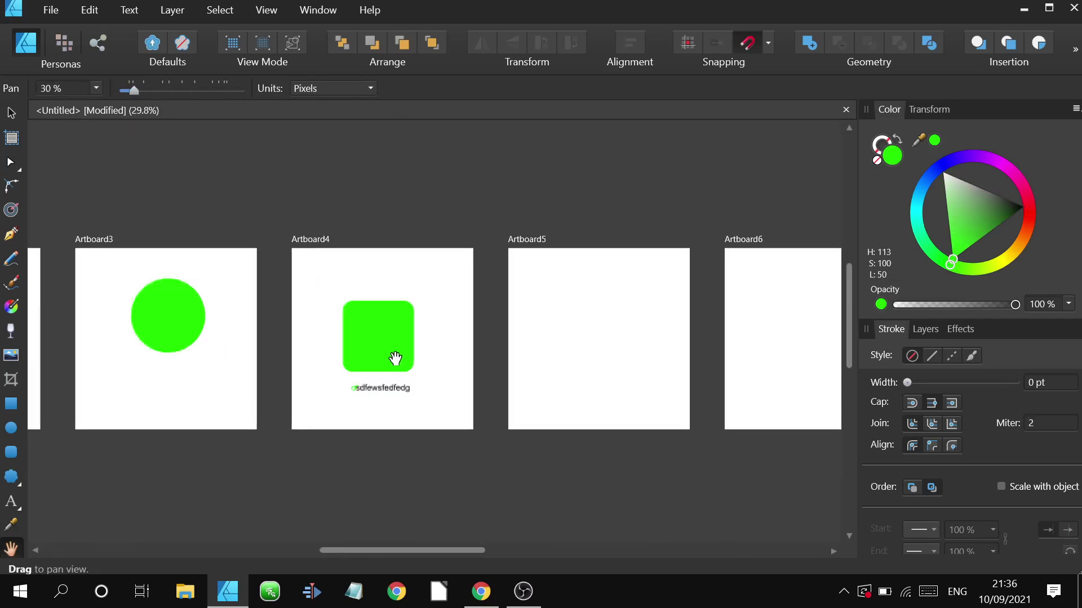
{"action": "left_click", "coordinate": [10, 114]}
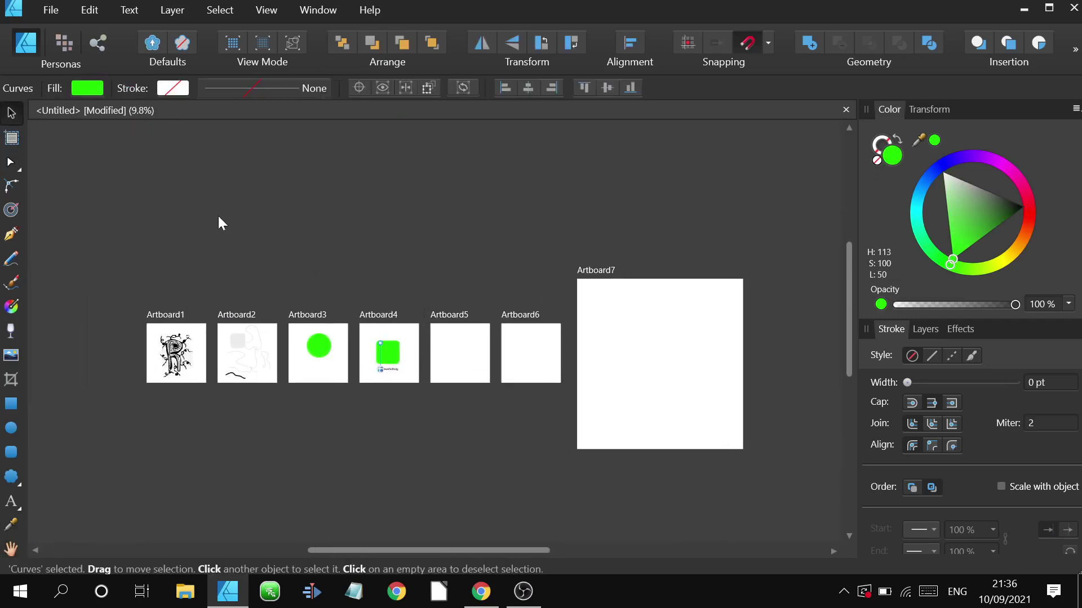
{"action": "scroll", "coordinate": [225, 273], "scroll_direction": "down", "scroll_amount": 2}
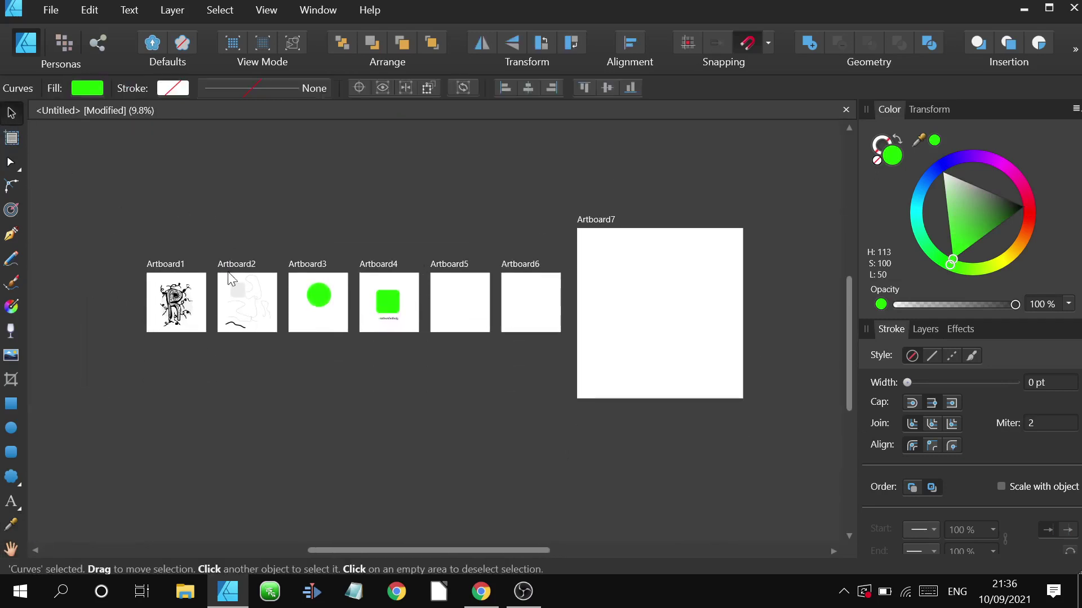
{"action": "scroll", "coordinate": [228, 273], "scroll_direction": "up", "scroll_amount": 3}
{"action": "scroll", "coordinate": [227, 272], "scroll_direction": "down", "scroll_amount": 2}
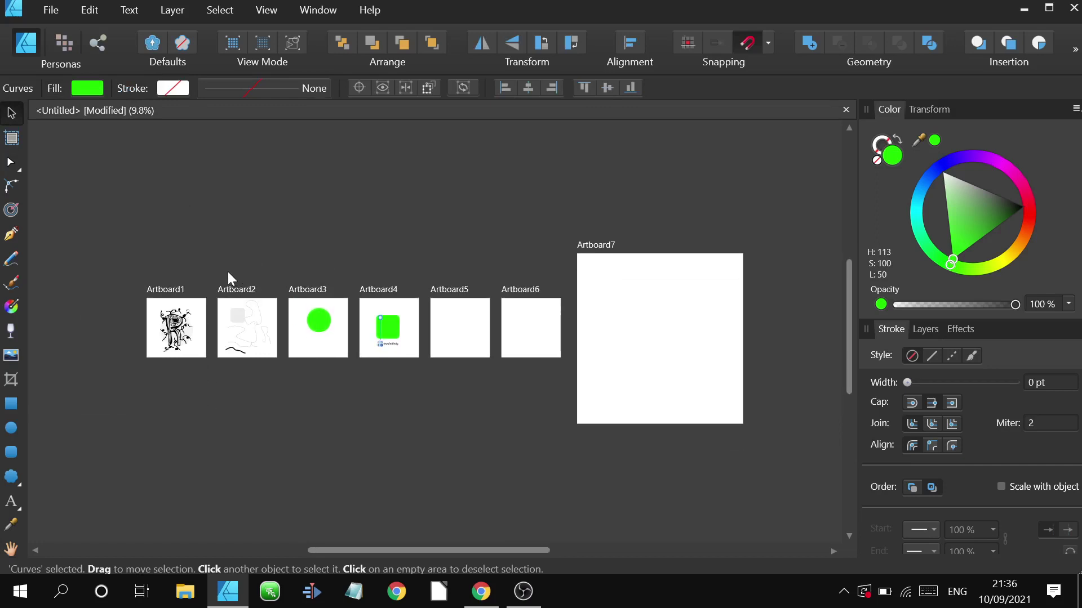
{"action": "scroll", "coordinate": [231, 262], "scroll_direction": "down", "scroll_amount": 2}
{"action": "scroll", "coordinate": [234, 265], "scroll_direction": "up", "scroll_amount": 1}
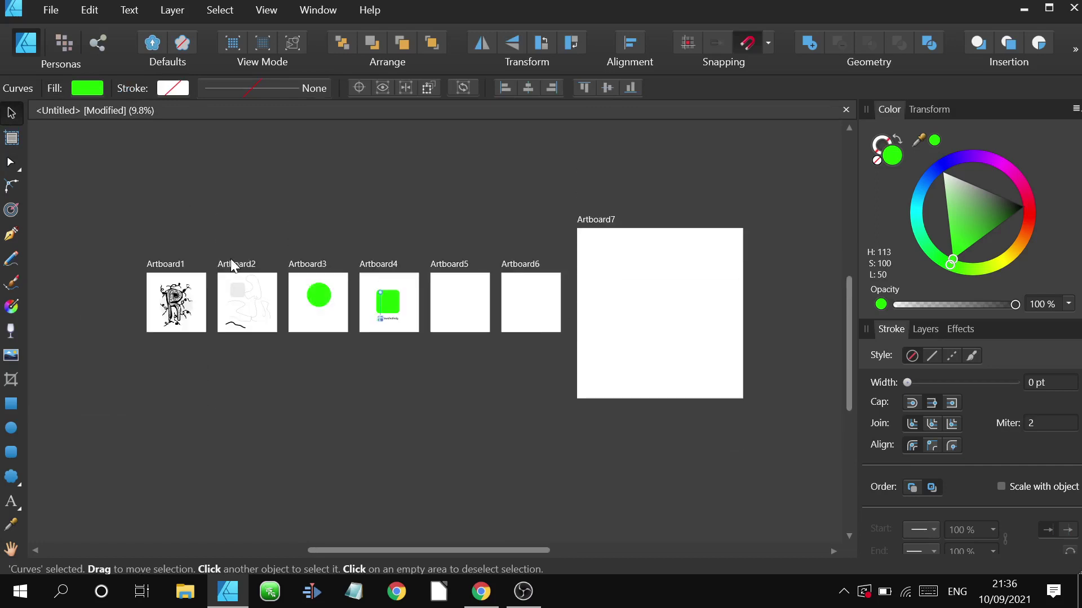
{"action": "left_click_drag", "start_coordinate": [231, 259], "coordinate": [218, 228]}
{"action": "scroll", "coordinate": [291, 233], "scroll_direction": "up", "scroll_amount": 3}
{"action": "left_click_drag", "start_coordinate": [424, 239], "coordinate": [296, 224]}
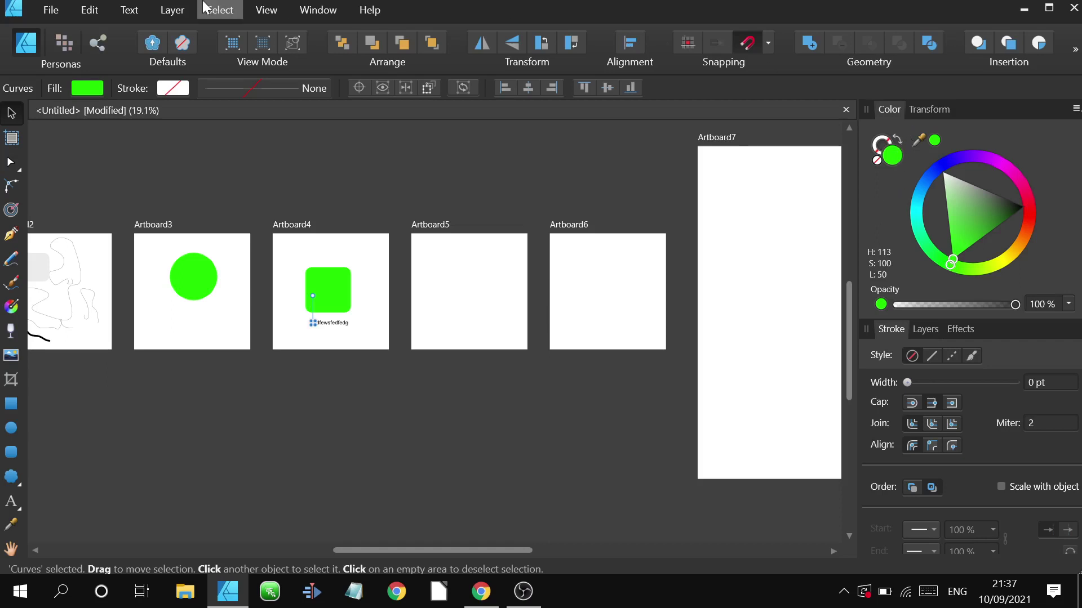
Reset the studio panels to their default layout.
{"action": "left_click", "coordinate": [320, 10]}
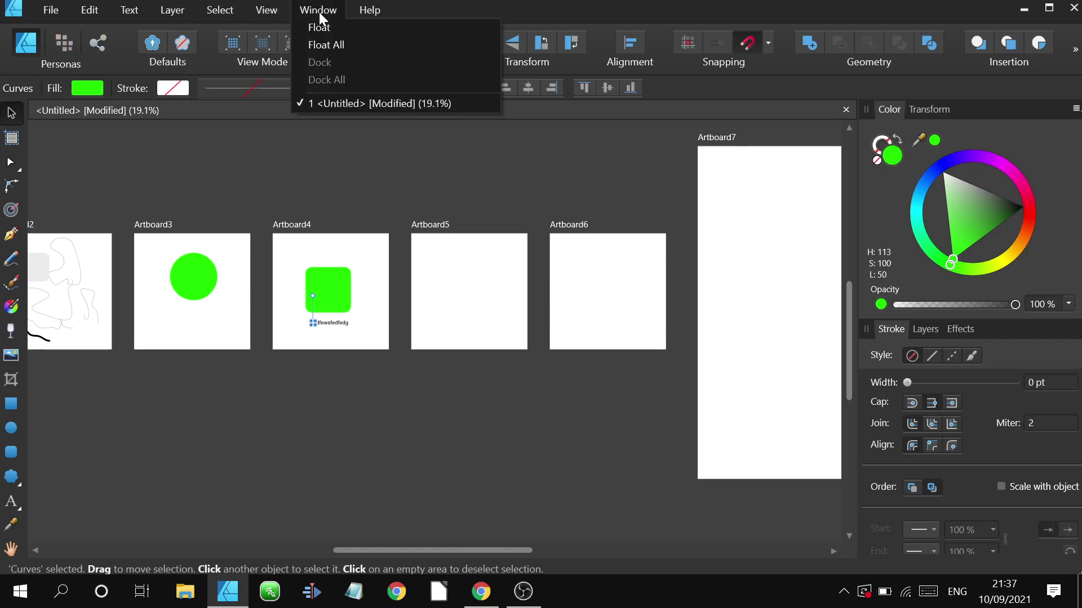
{"action": "left_click", "coordinate": [270, 9]}
{"action": "left_click", "coordinate": [269, 9]}
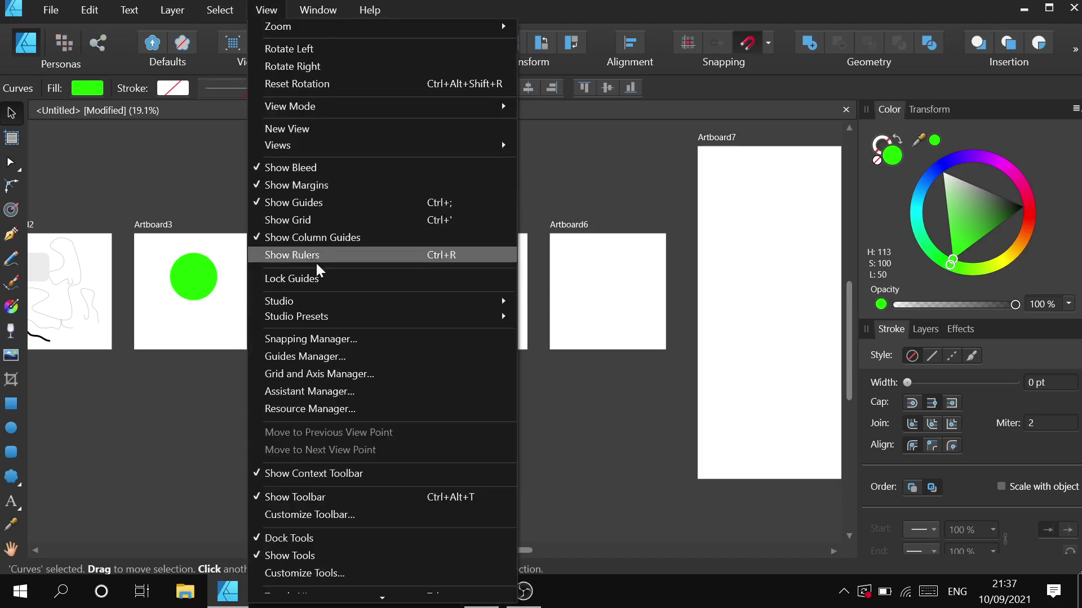
{"action": "mouse_move", "coordinate": [334, 319]}
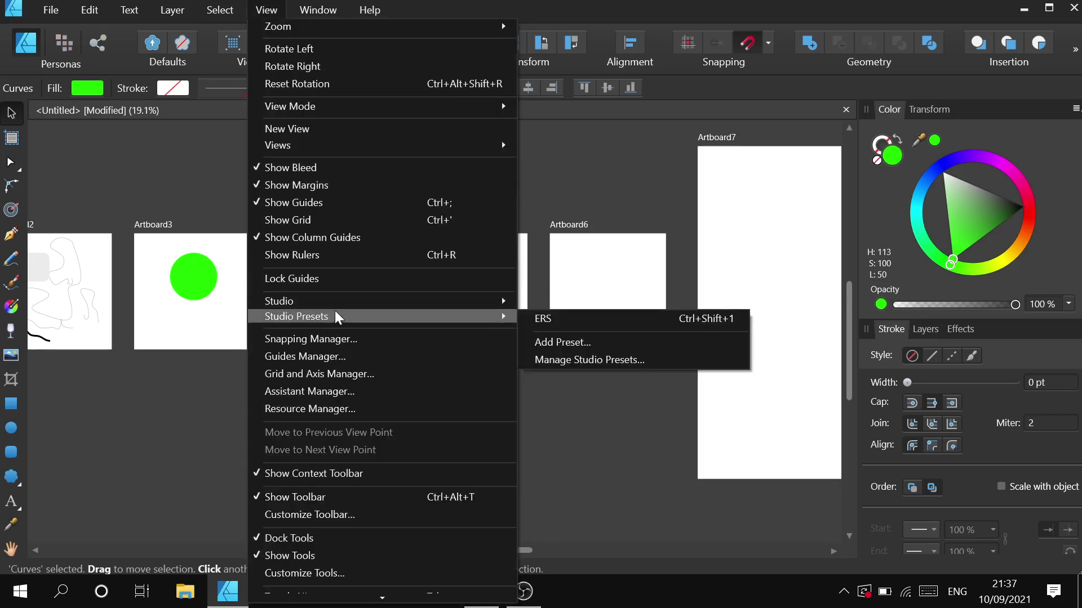
{"action": "mouse_move", "coordinate": [337, 296]}
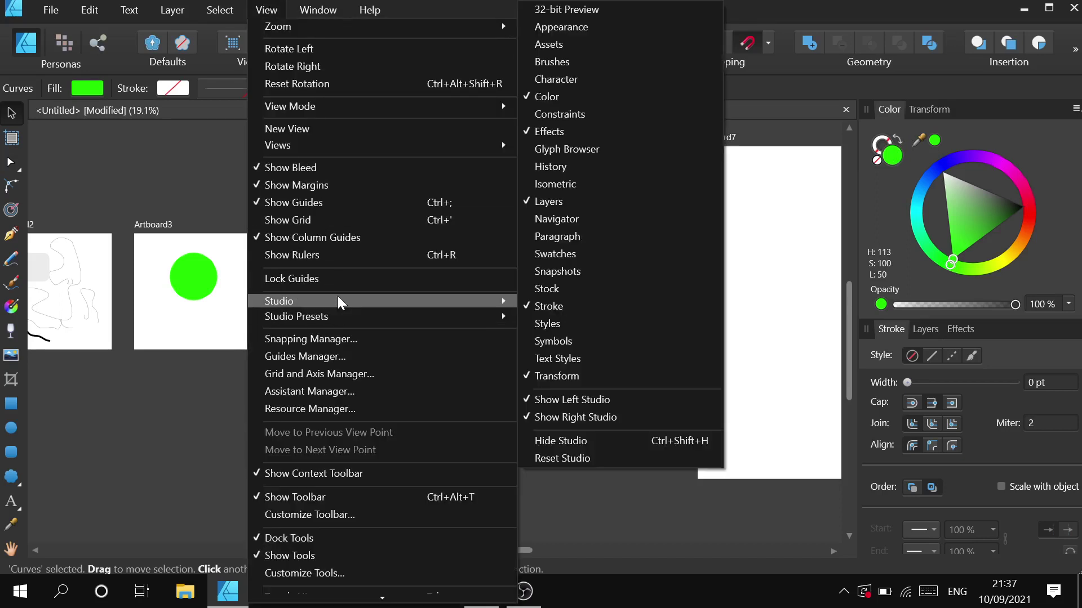
{"action": "left_click", "coordinate": [607, 454]}
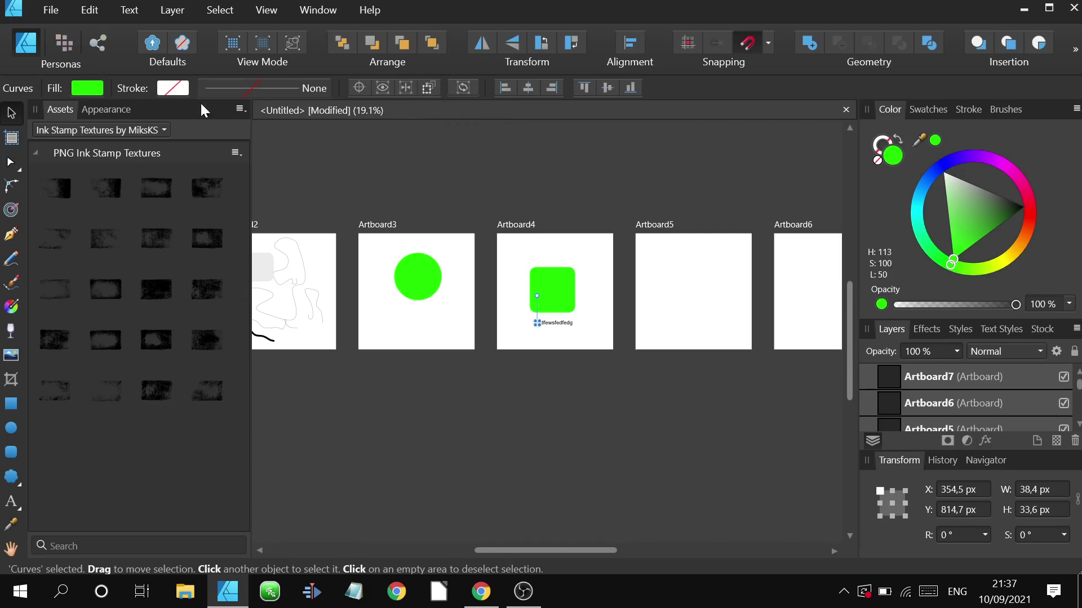
Undock the Appearance and Assets panels one after the other and close both.
{"action": "left_click", "coordinate": [243, 110]}
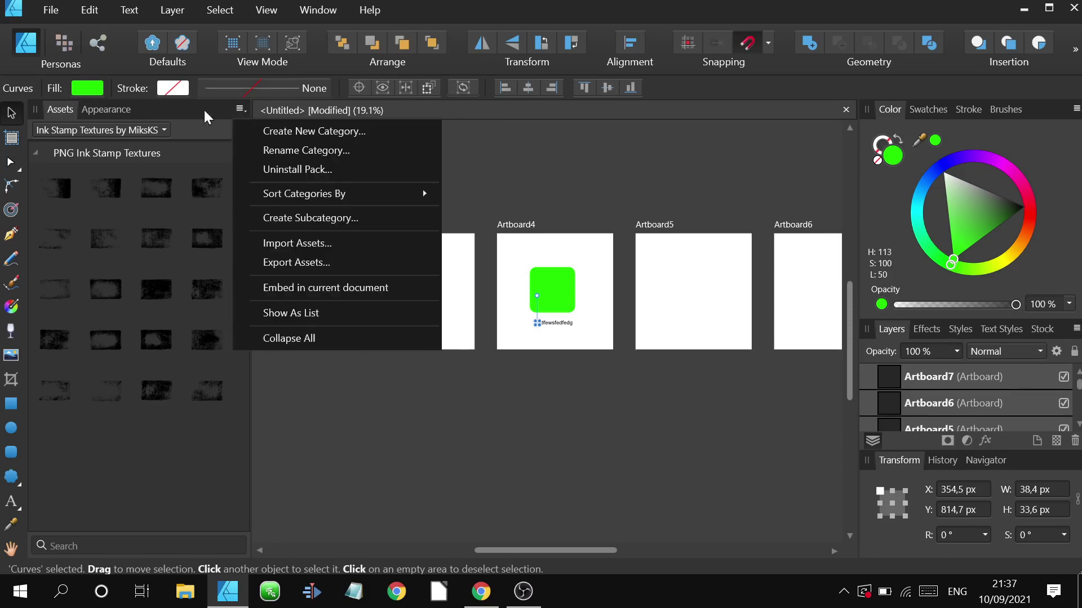
{"action": "left_click", "coordinate": [36, 111]}
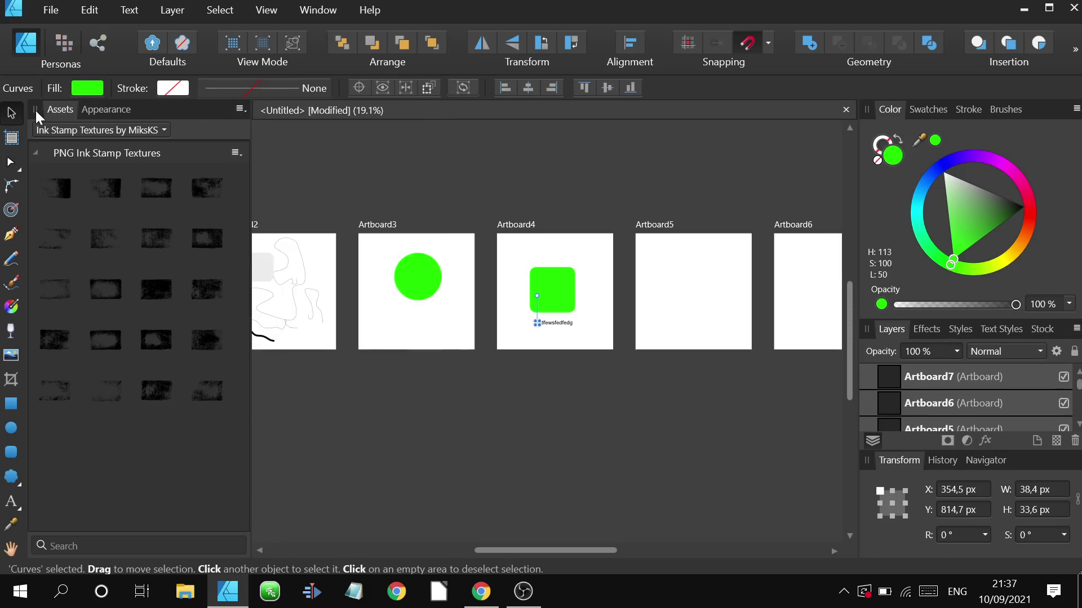
{"action": "left_click", "coordinate": [109, 110]}
{"action": "left_click_drag", "start_coordinate": [106, 111], "coordinate": [336, 163]}
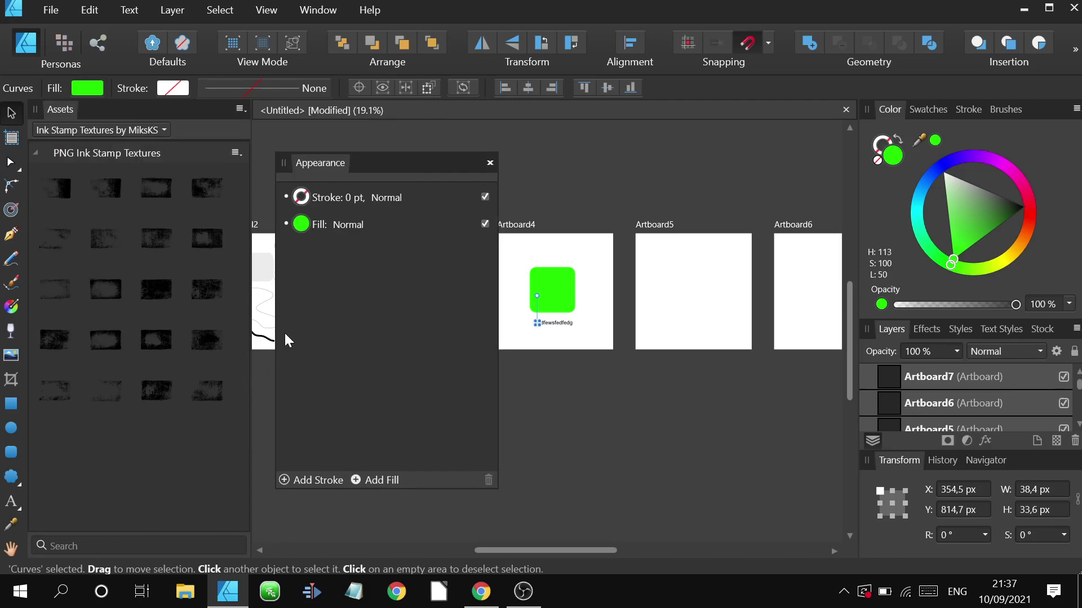
{"action": "left_click", "coordinate": [489, 164]}
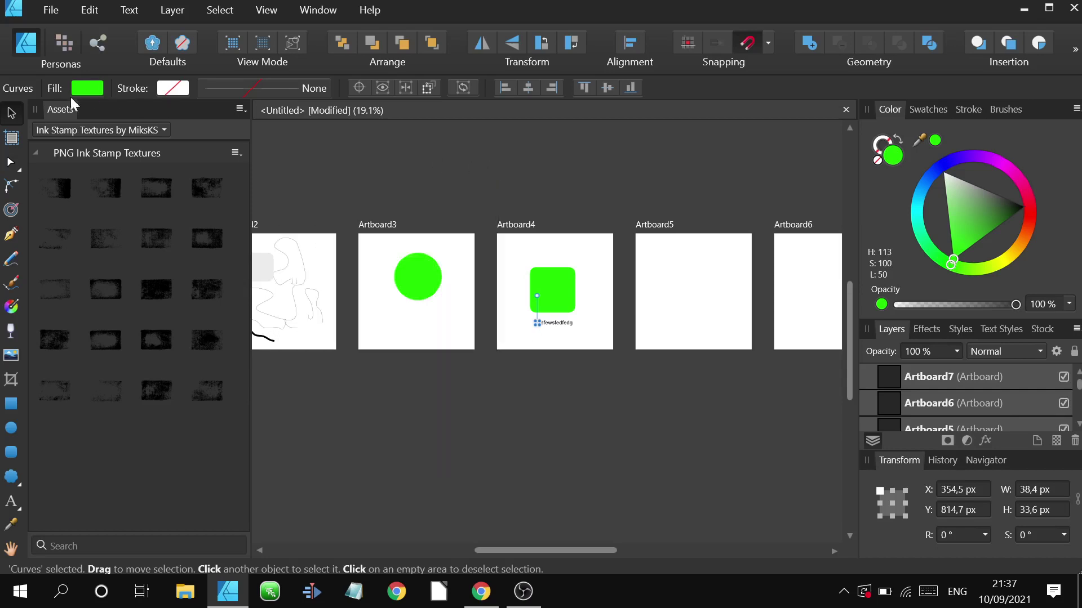
{"action": "left_click_drag", "start_coordinate": [59, 110], "coordinate": [324, 169]}
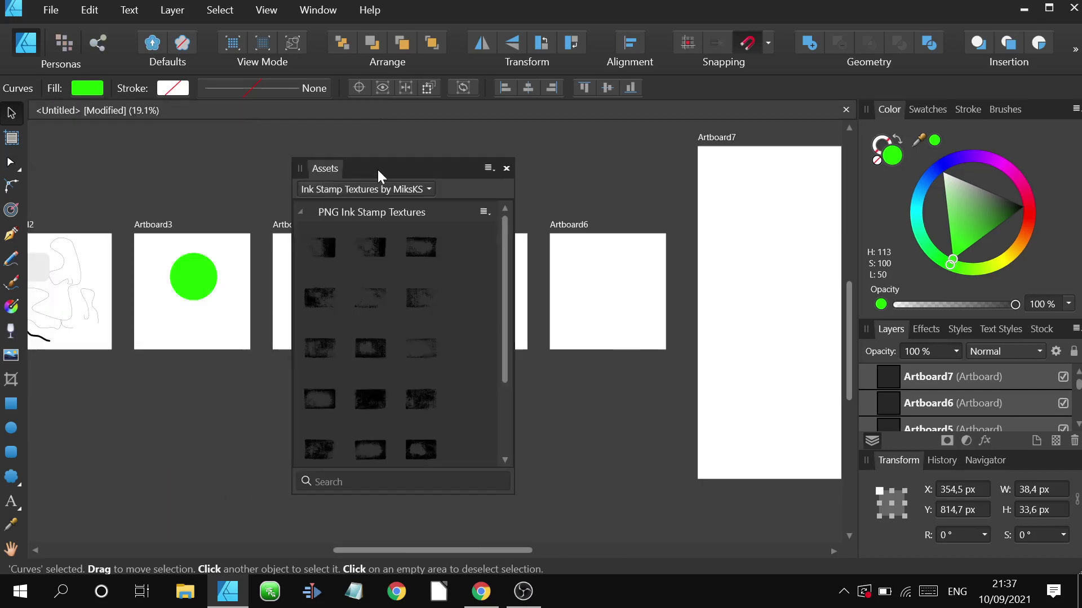
{"action": "left_click", "coordinate": [506, 168]}
Move the green rounded rectangle from Artboard4 into the middle of the large Artboard7.
{"action": "scroll", "coordinate": [371, 192], "scroll_direction": "right", "scroll_amount": 5}
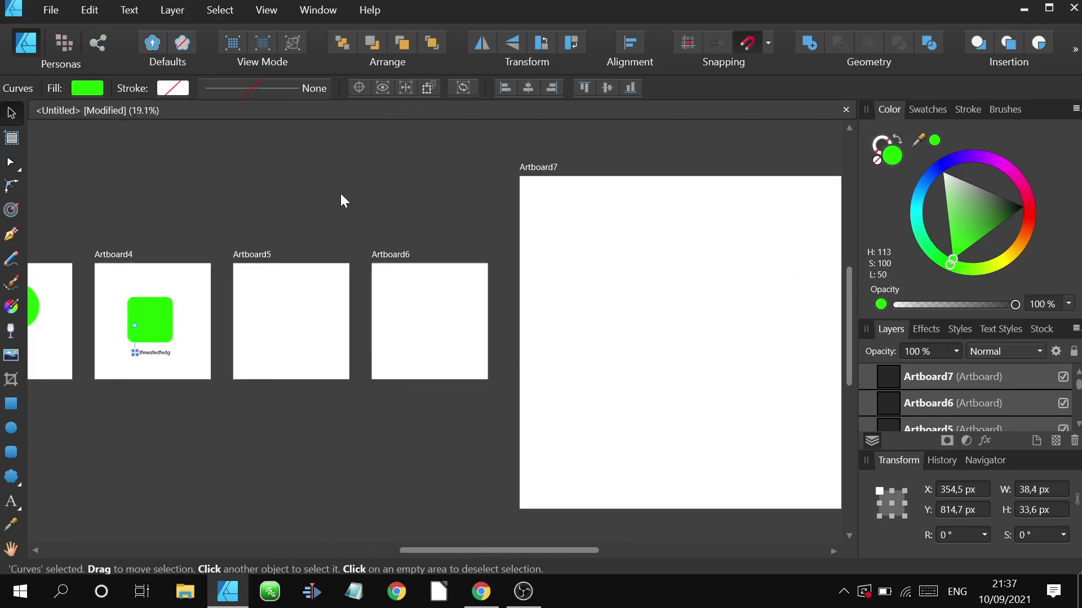
{"action": "scroll", "coordinate": [341, 193], "scroll_direction": "down", "scroll_amount": 2}
{"action": "left_click_drag", "start_coordinate": [498, 176], "coordinate": [371, 192]}
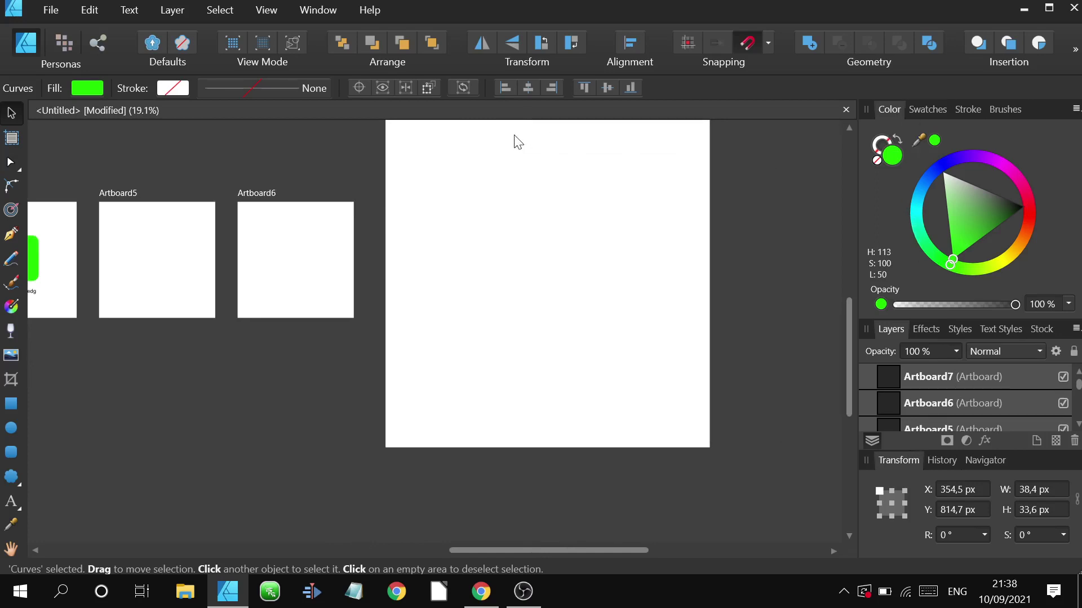
{"action": "left_click", "coordinate": [37, 266]}
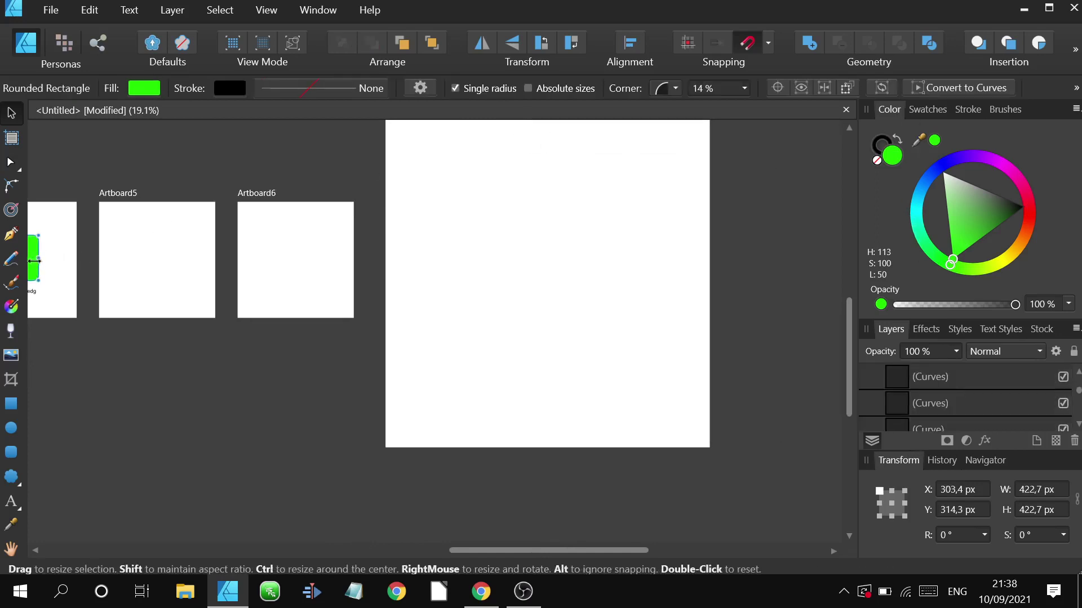
{"action": "left_click_drag", "start_coordinate": [37, 268], "coordinate": [561, 276]}
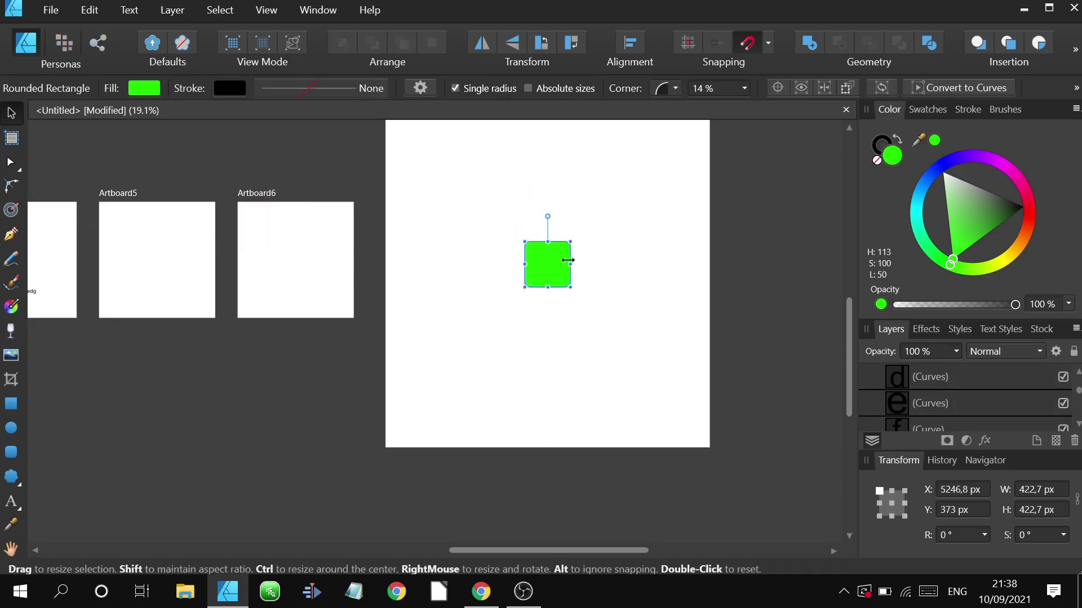
{"action": "scroll", "coordinate": [556, 249], "scroll_direction": "up", "scroll_amount": 2}
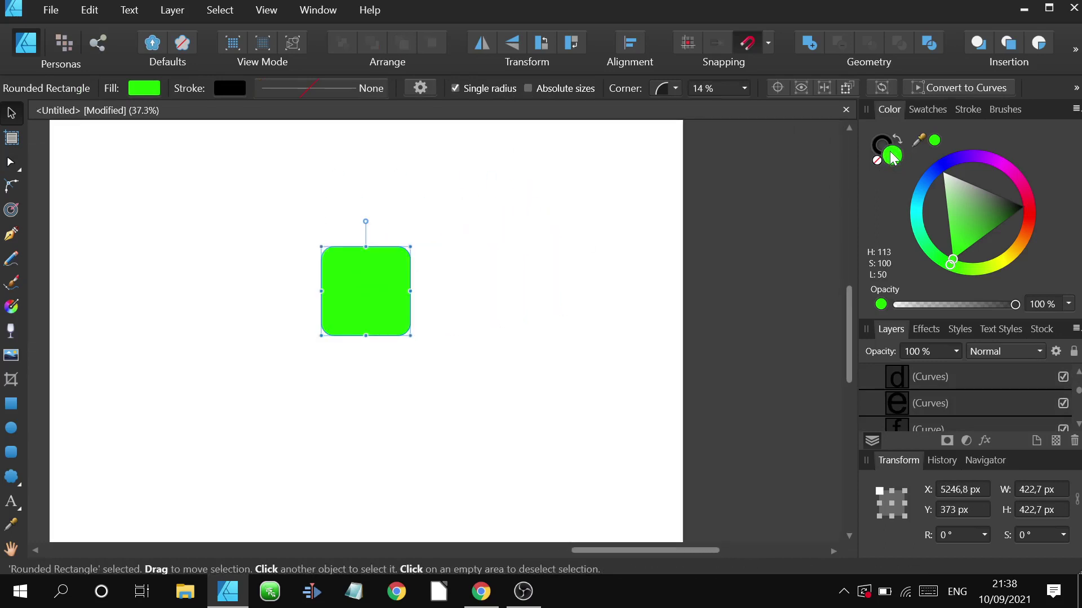
Set the rounded rectangle's stroke colour to pure red (H 0, S 100, L 50).
{"action": "left_click", "coordinate": [482, 243]}
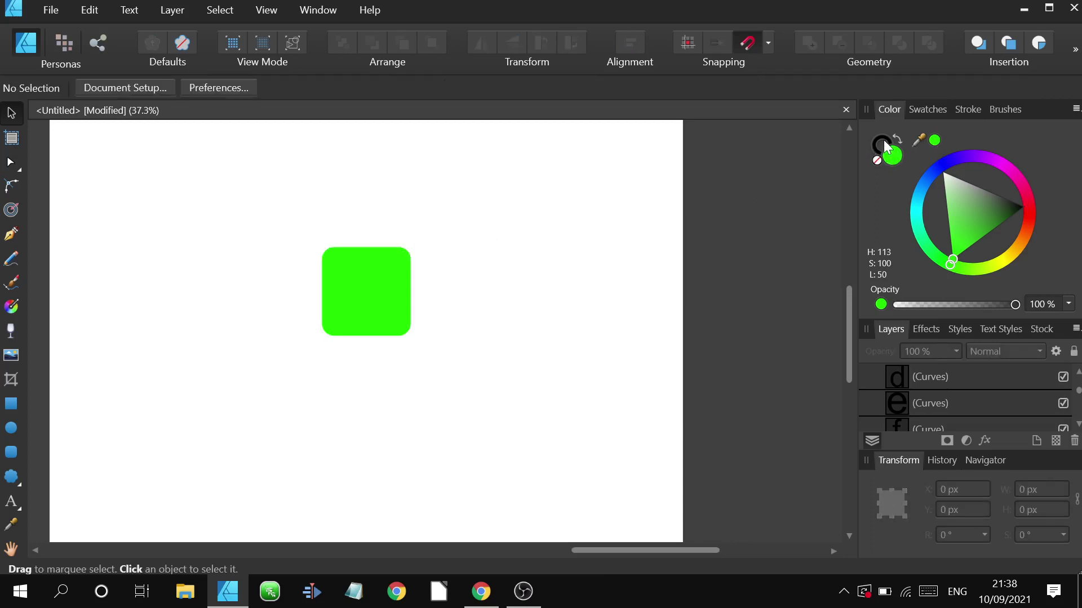
{"action": "left_click", "coordinate": [383, 292]}
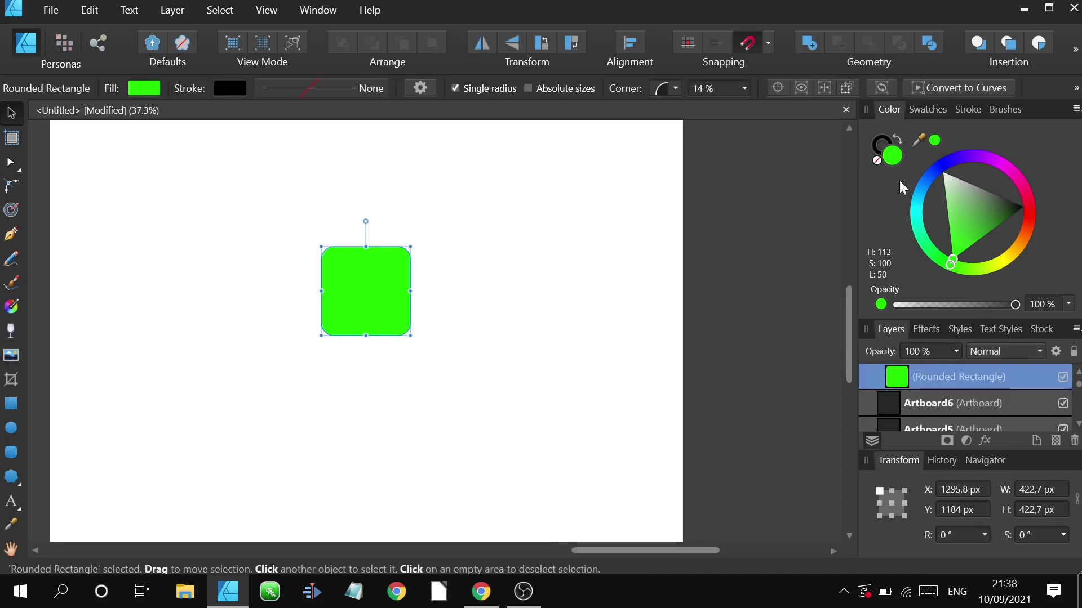
{"action": "left_click", "coordinate": [883, 142]}
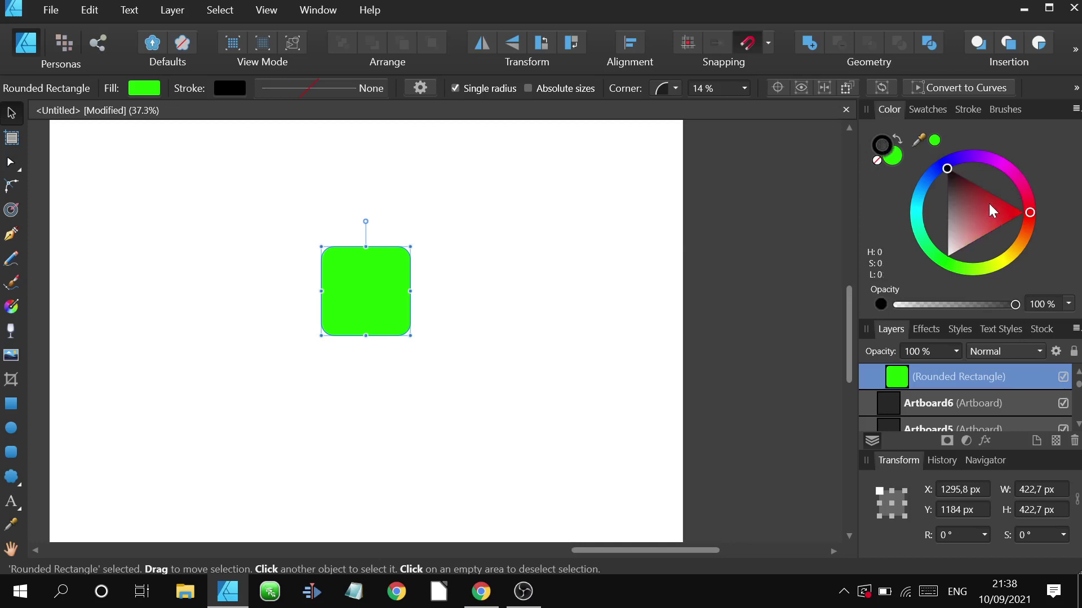
{"action": "left_click_drag", "start_coordinate": [985, 207], "coordinate": [1033, 219]}
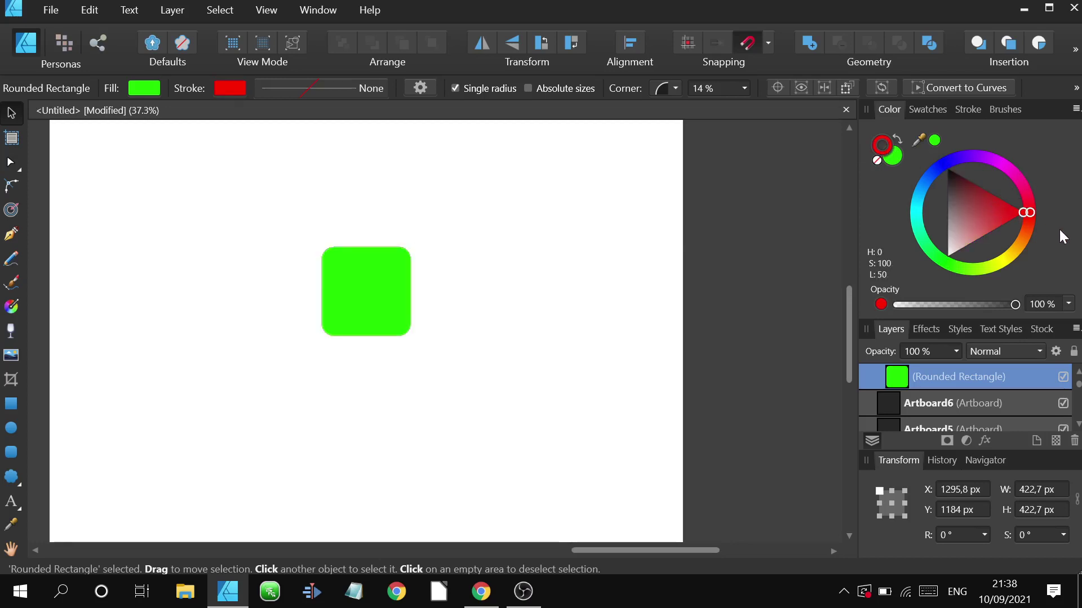
{"action": "scroll", "coordinate": [394, 264], "scroll_direction": "up", "scroll_amount": 7}
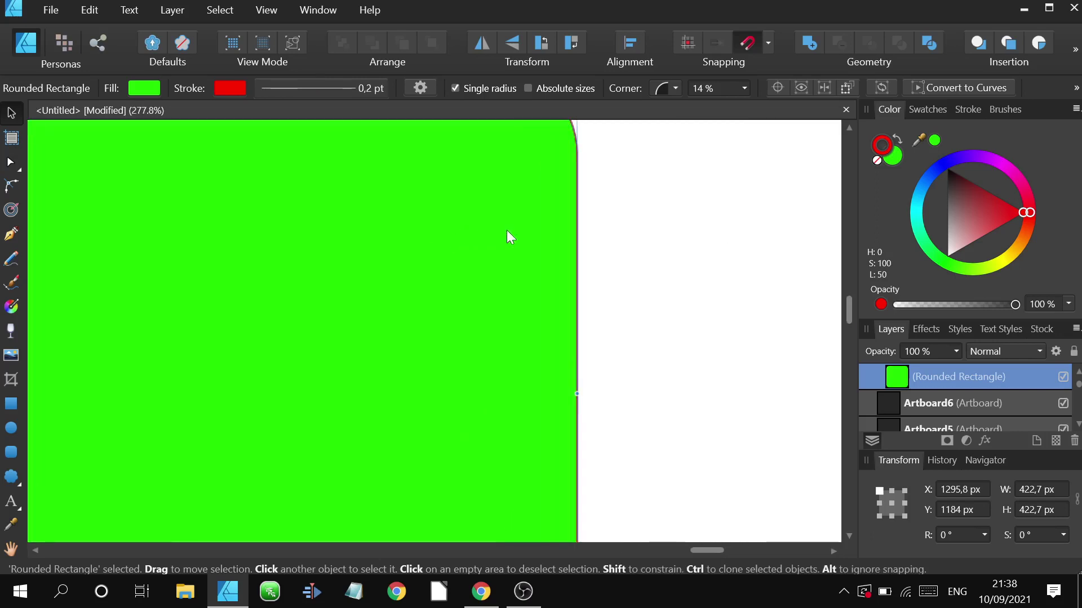
{"action": "scroll", "coordinate": [510, 237], "scroll_direction": "down", "scroll_amount": 2}
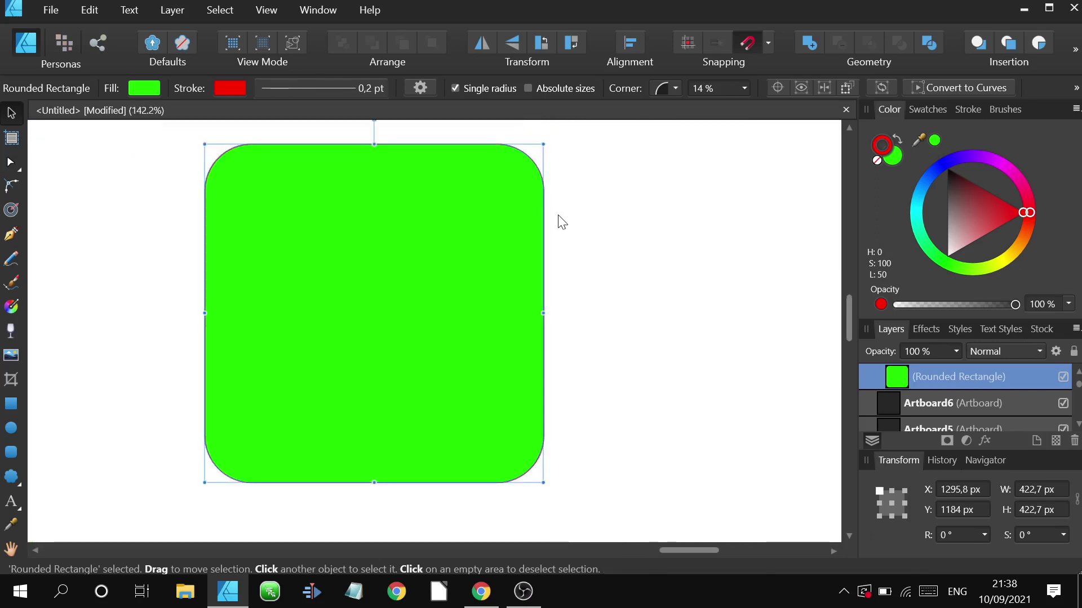
Set the rounded rectangle's stroke width to 8.7 pt and try another cap style before restoring the original one.
{"action": "left_click", "coordinate": [967, 110]}
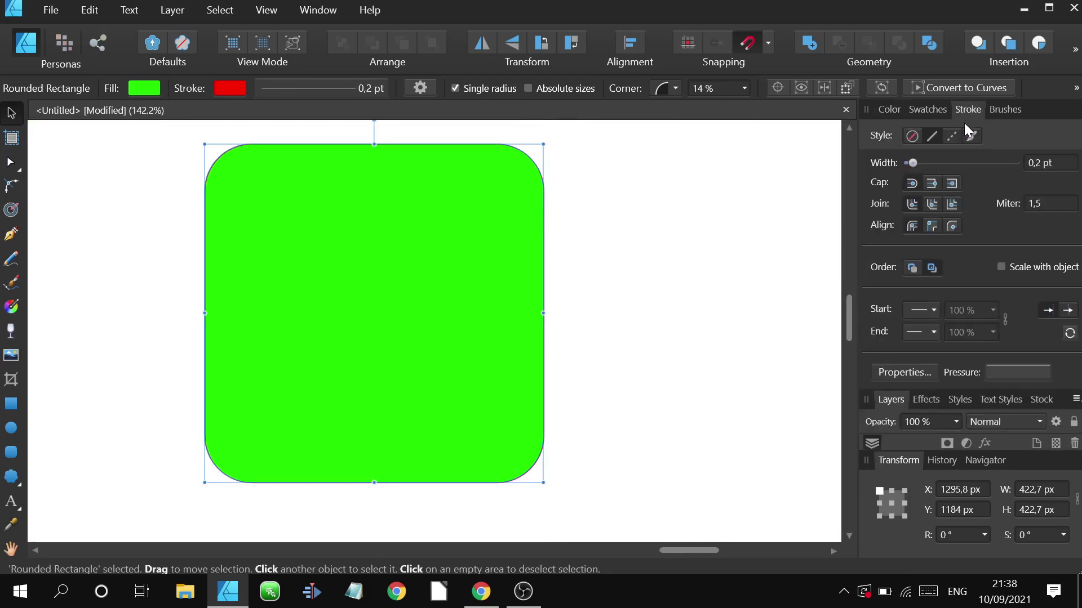
{"action": "mouse_move", "coordinate": [930, 164]}
{"action": "left_mouse_down"}
{"action": "mouse_move", "coordinate": [969, 161]}
{"action": "mouse_move", "coordinate": [951, 163]}
{"action": "left_mouse_up"}
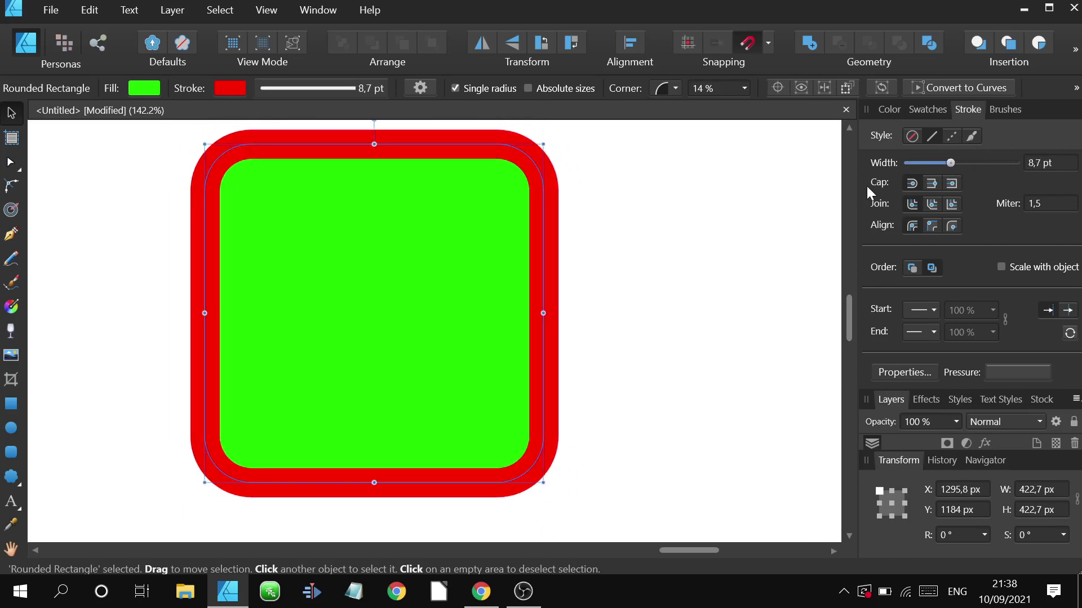
{"action": "left_click", "coordinate": [934, 185]}
{"action": "left_click", "coordinate": [913, 184]}
{"action": "scroll", "coordinate": [659, 205], "scroll_direction": "down", "scroll_amount": 5}
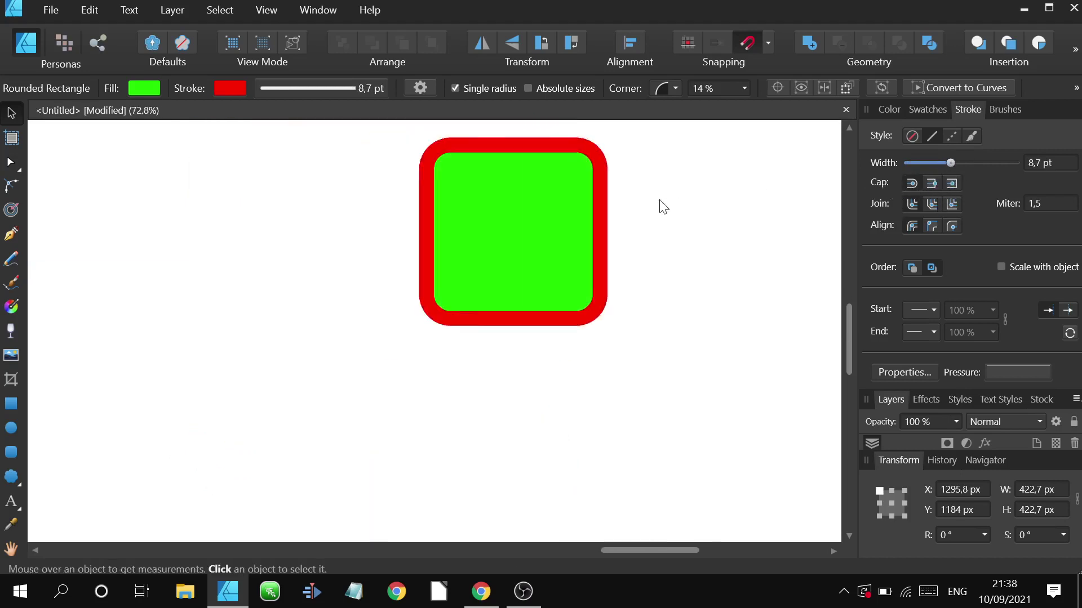
Draw a straight horizontal line about 384.5 px long beside the rounded rectangle with the Pen tool.
{"action": "left_click", "coordinate": [10, 234]}
{"action": "left_click", "coordinate": [471, 235]}
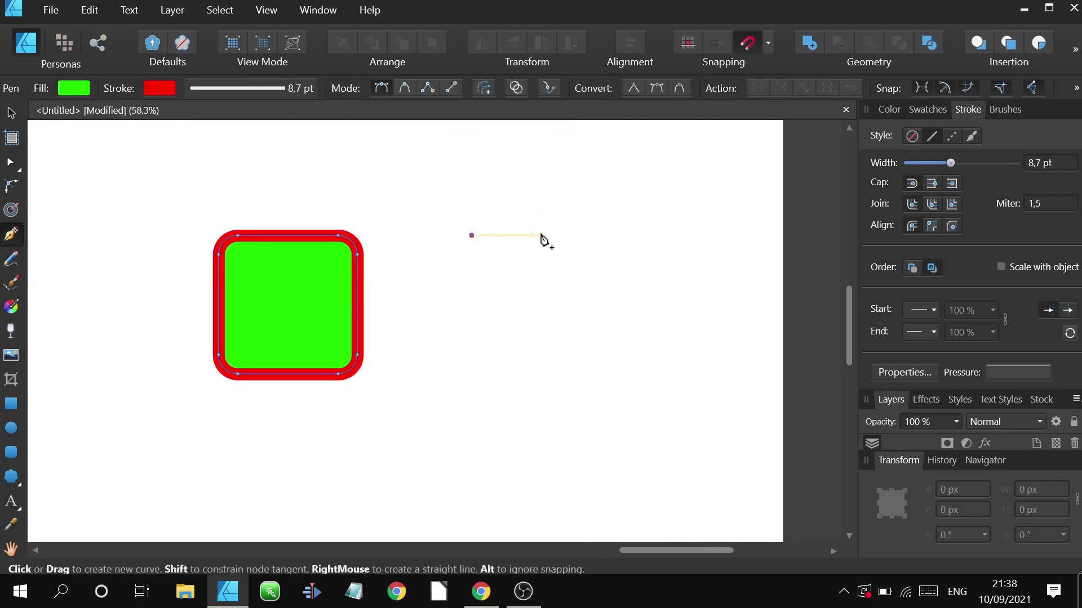
{"action": "left_click", "coordinate": [598, 235]}
{"action": "left_click", "coordinate": [11, 113]}
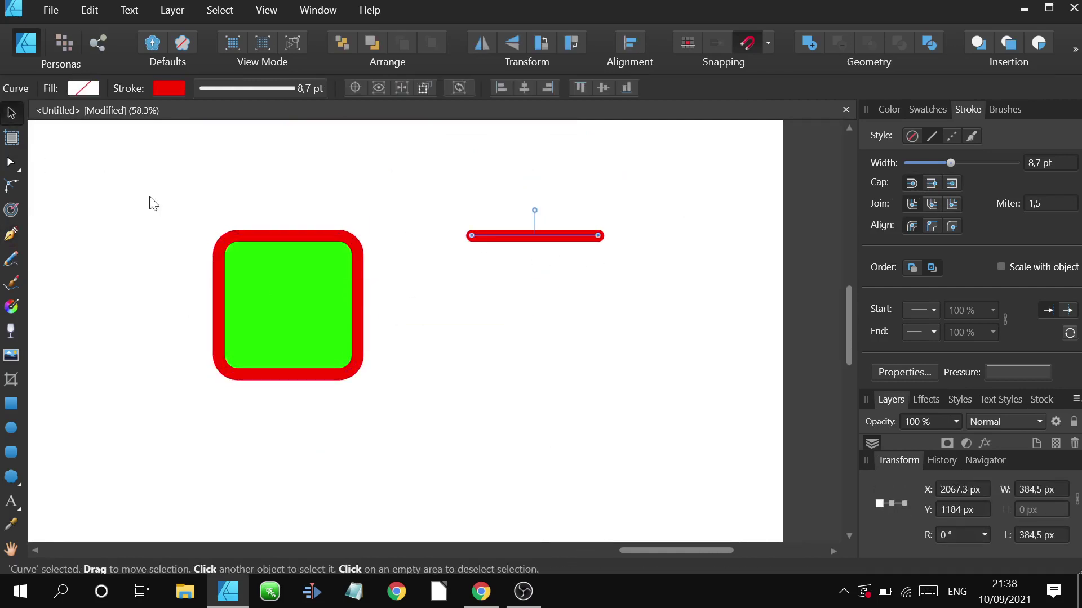
Try the square and butt caps on the red line before restoring its round cap.
{"action": "scroll", "coordinate": [598, 234], "scroll_direction": "up", "scroll_amount": 6}
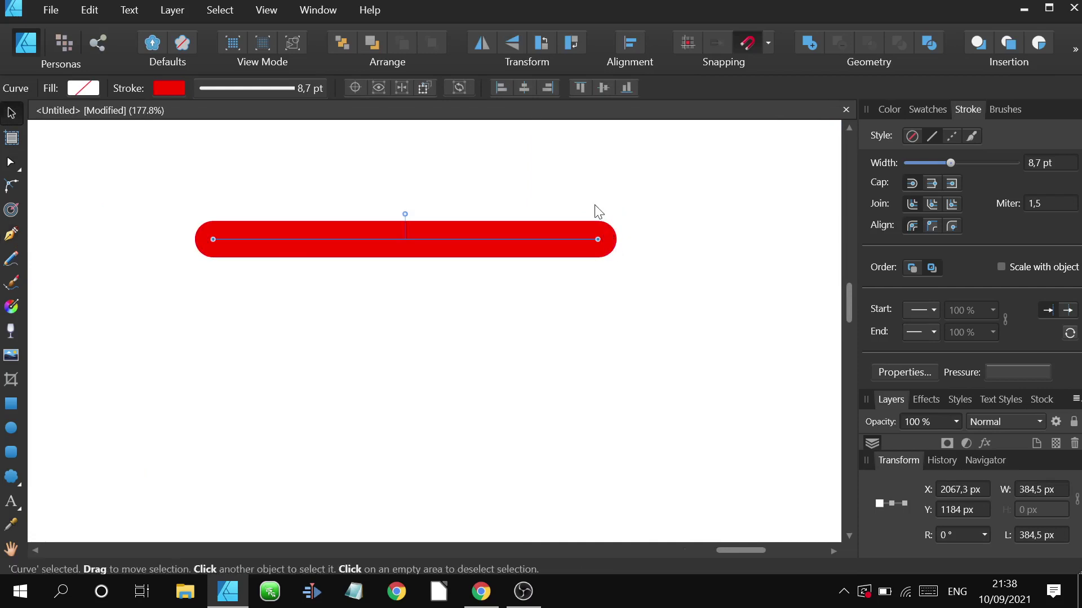
{"action": "left_click", "coordinate": [953, 184]}
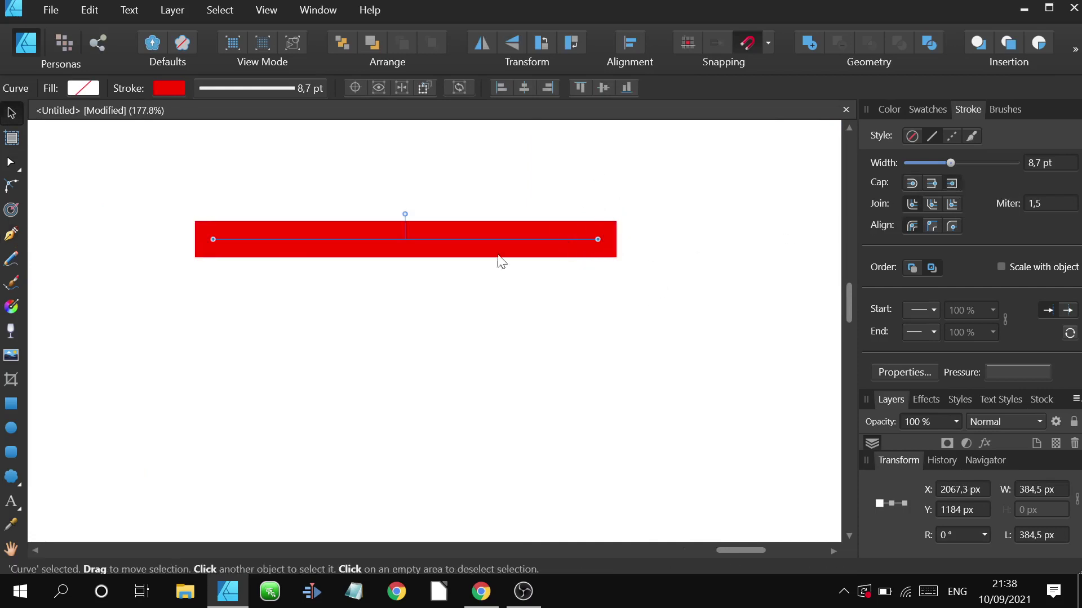
{"action": "left_click", "coordinate": [933, 184]}
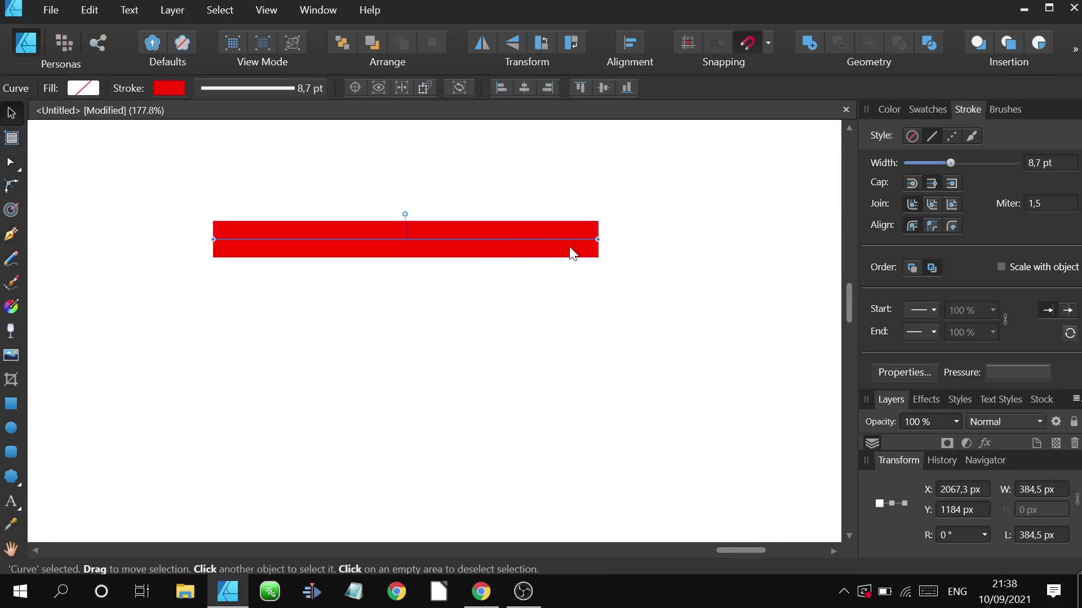
{"action": "left_click", "coordinate": [913, 184]}
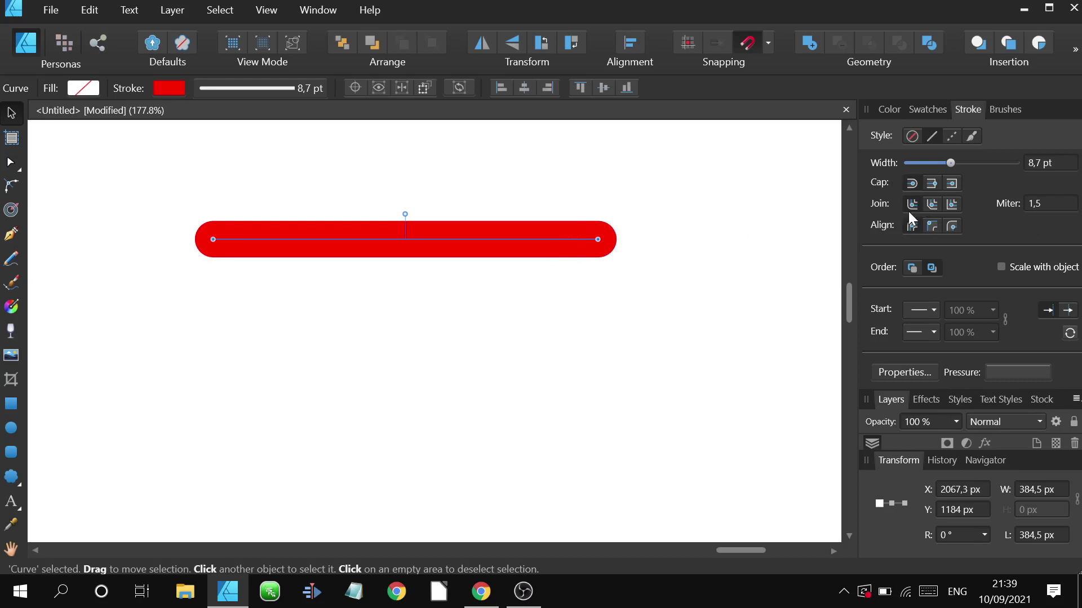
Set the green rounded rectangle's stroke join to bevel and deselect it.
{"action": "scroll", "coordinate": [563, 232], "scroll_direction": "down", "scroll_amount": 4}
{"action": "scroll", "coordinate": [332, 248], "scroll_direction": "up", "scroll_amount": 4}
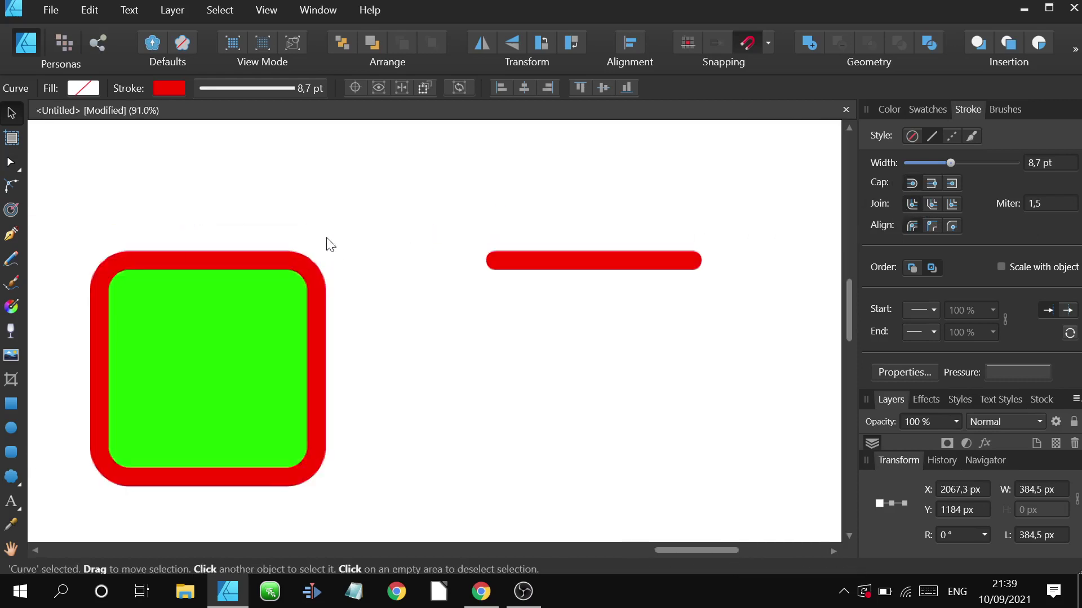
{"action": "scroll", "coordinate": [360, 206], "scroll_direction": "down", "scroll_amount": 3}
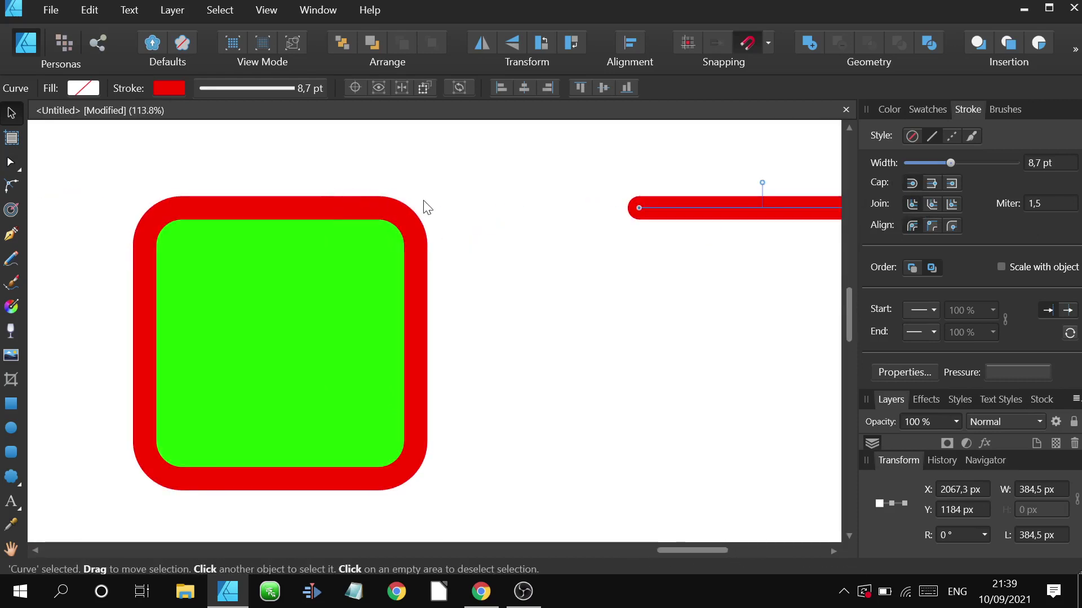
{"action": "left_click", "coordinate": [406, 233]}
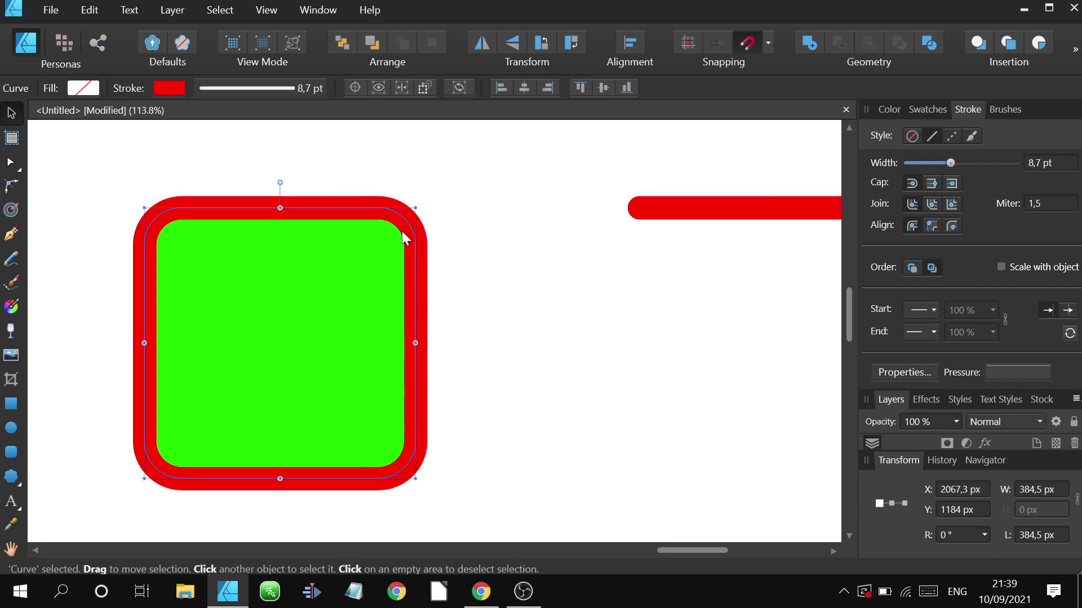
{"action": "left_click", "coordinate": [932, 207]}
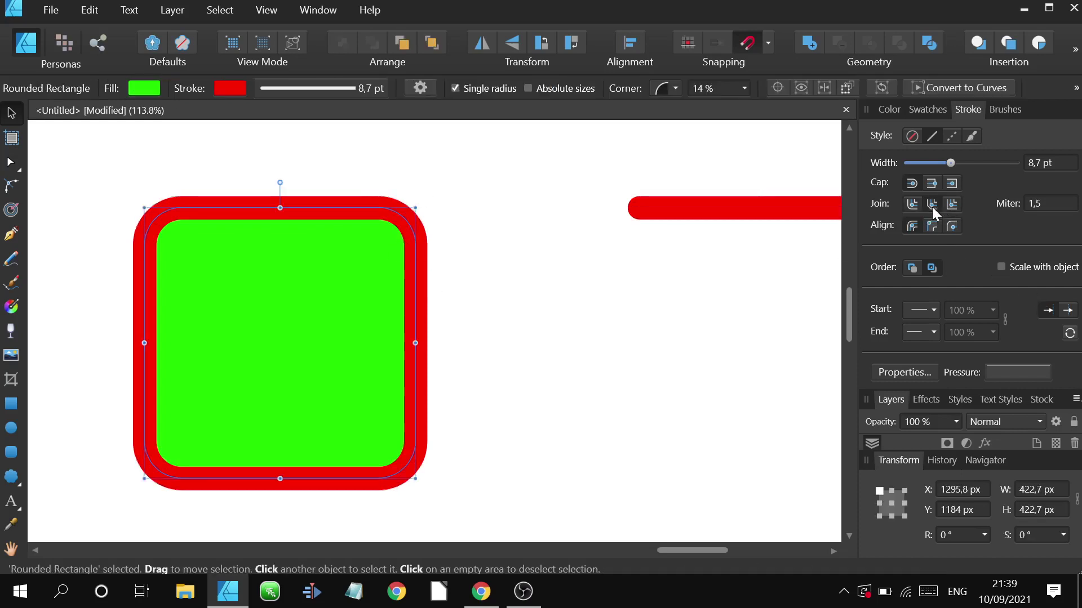
{"action": "scroll", "coordinate": [512, 224], "scroll_direction": "down", "scroll_amount": 4}
{"action": "scroll", "coordinate": [458, 236], "scroll_direction": "up", "scroll_amount": 2}
{"action": "scroll", "coordinate": [374, 234], "scroll_direction": "down", "scroll_amount": 4}
{"action": "left_click", "coordinate": [313, 187]}
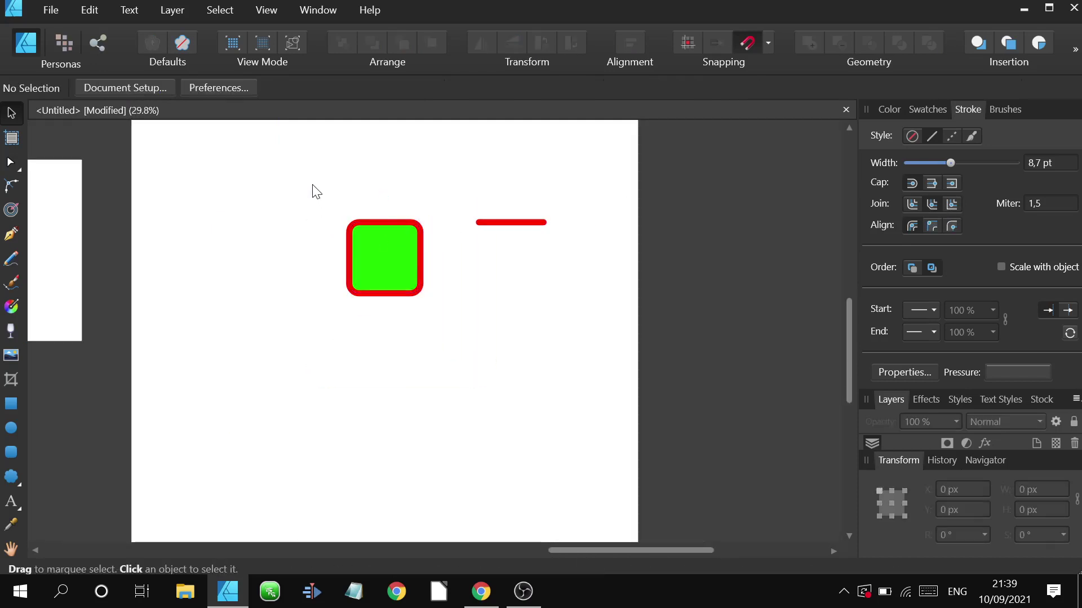
Draw a square about 517 px wide below the rounded rectangle, in the lower left part of the artboard.
{"action": "left_click", "coordinate": [10, 403]}
{"action": "scroll", "coordinate": [246, 415], "scroll_direction": "up", "scroll_amount": 2}
{"action": "left_click_drag", "start_coordinate": [271, 361], "coordinate": [414, 499]}
{"action": "left_click", "coordinate": [10, 113]}
{"action": "scroll", "coordinate": [288, 315], "scroll_direction": "down", "scroll_amount": 2}
{"action": "scroll", "coordinate": [287, 316], "scroll_direction": "up", "scroll_amount": 3}
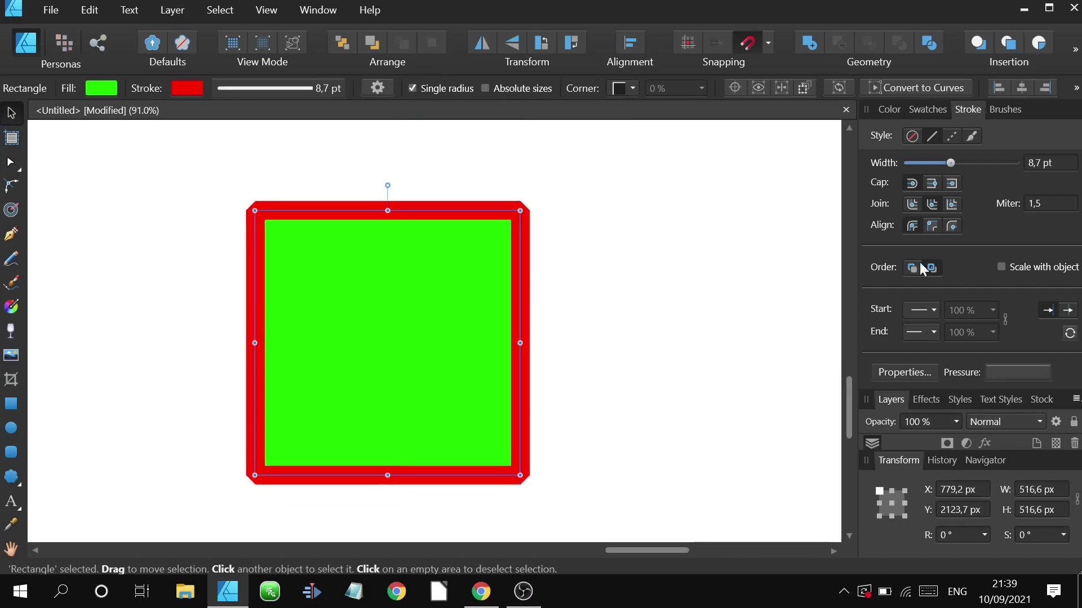
Try the miter and bevel joins on the square's stroke and finish with the round join.
{"action": "left_click", "coordinate": [951, 204]}
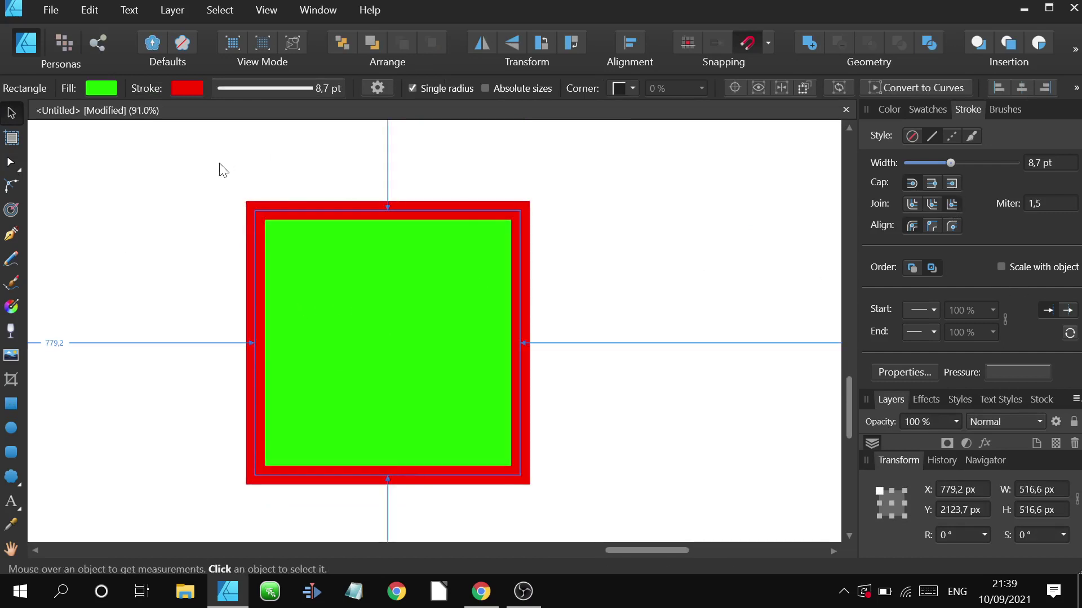
{"action": "scroll", "coordinate": [225, 169], "scroll_direction": "up", "scroll_amount": 4}
{"action": "scroll", "coordinate": [269, 217], "scroll_direction": "down", "scroll_amount": 4}
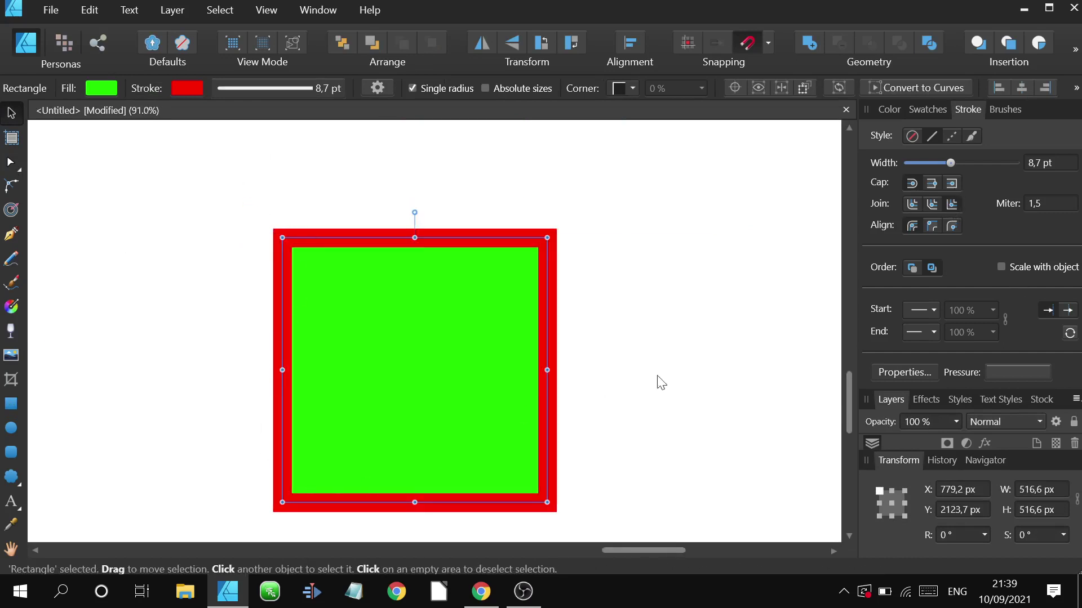
{"action": "left_click", "coordinate": [936, 204]}
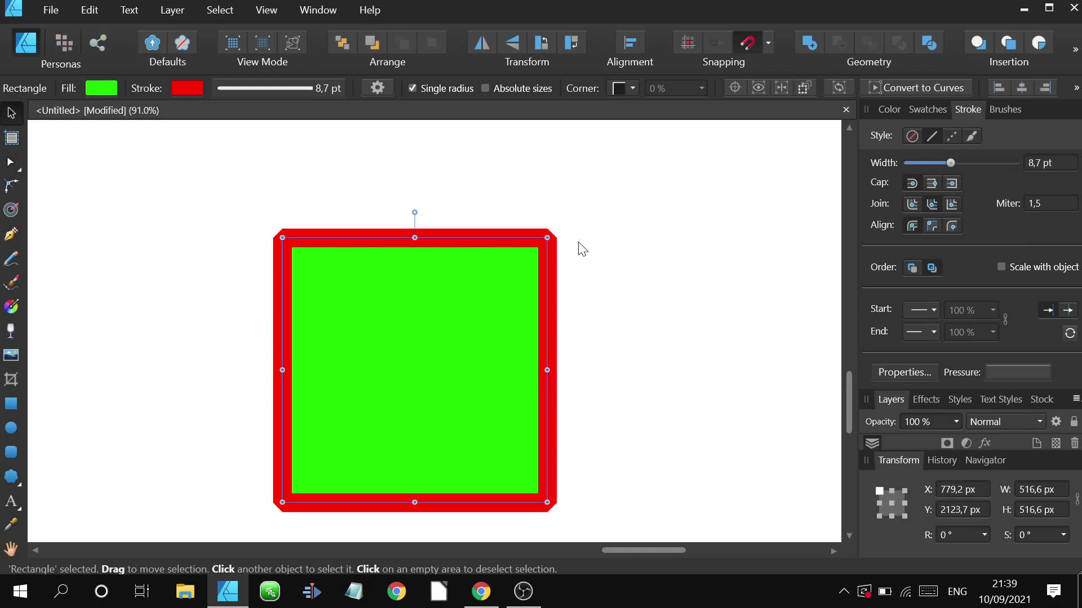
{"action": "scroll", "coordinate": [600, 218], "scroll_direction": "down", "scroll_amount": 1}
{"action": "left_click_drag", "start_coordinate": [654, 216], "coordinate": [580, 212]}
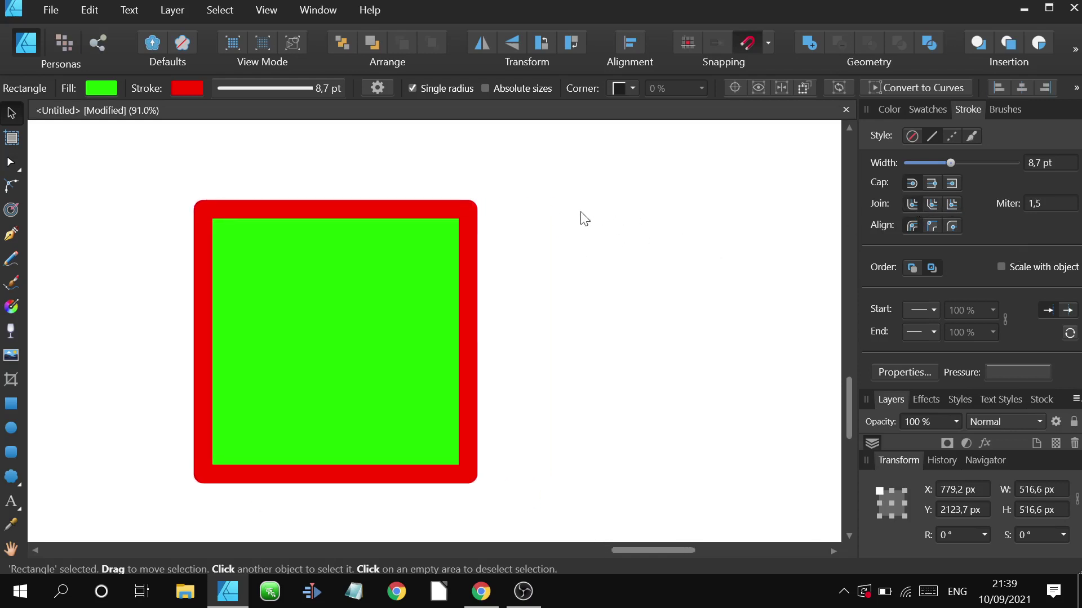
{"action": "scroll", "coordinate": [636, 257], "scroll_direction": "up", "scroll_amount": 1}
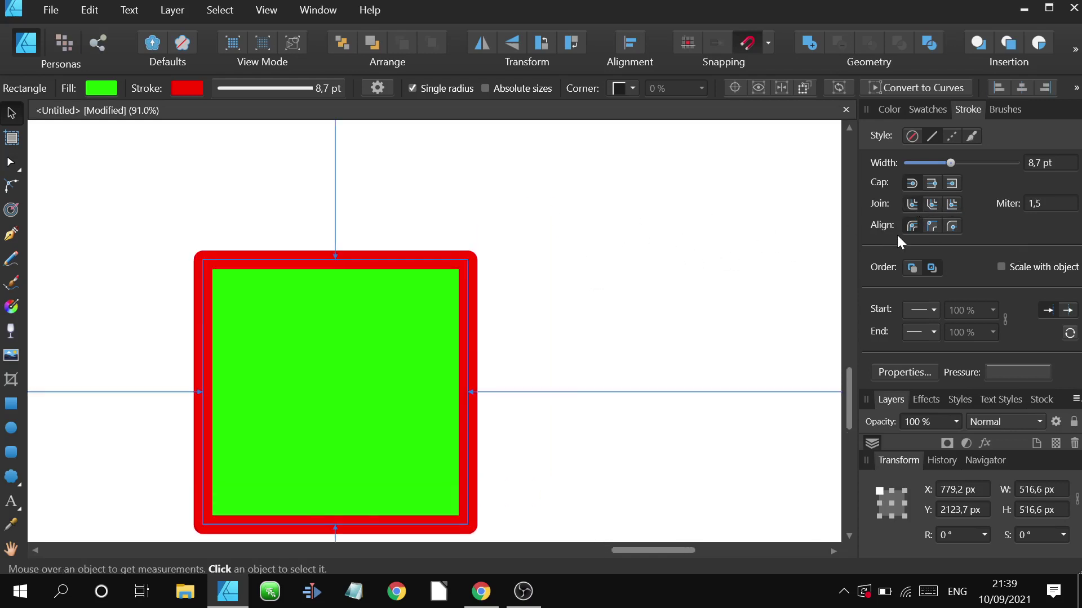
{"action": "left_click_drag", "start_coordinate": [380, 282], "coordinate": [483, 215]}
{"action": "scroll", "coordinate": [555, 210], "scroll_direction": "up", "scroll_amount": 2}
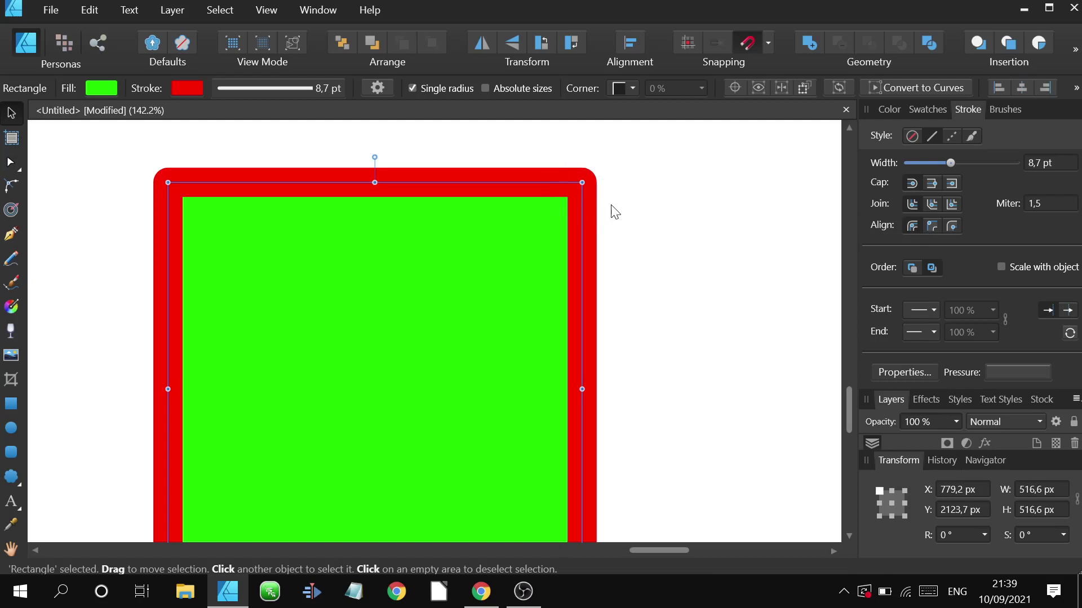
Try aligning the square's stroke to the inside, set it to the outside instead, and deselect the square.
{"action": "left_click", "coordinate": [930, 224]}
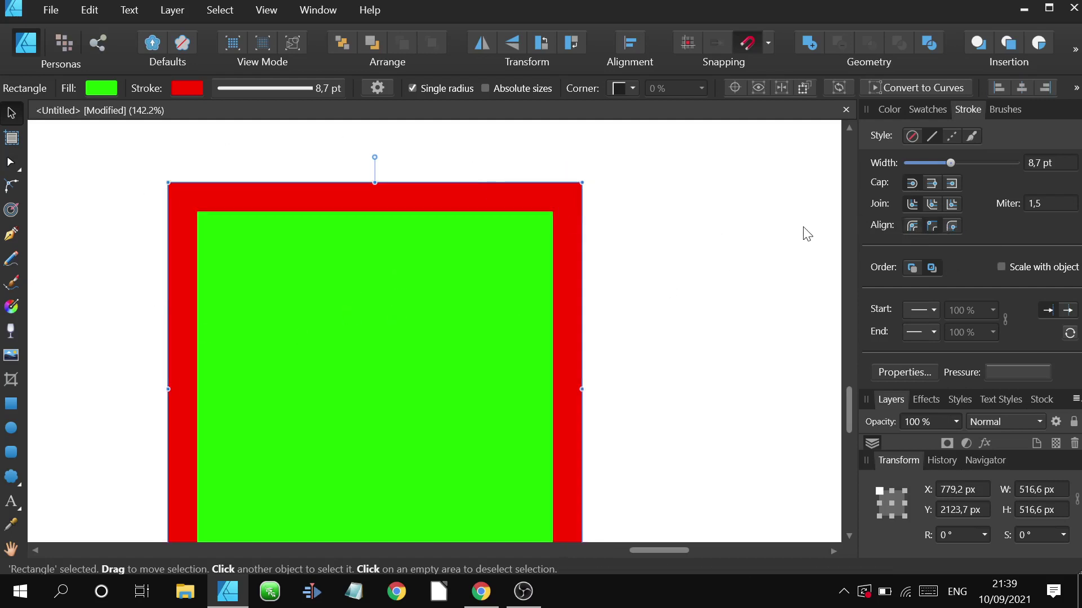
{"action": "left_click", "coordinate": [952, 226]}
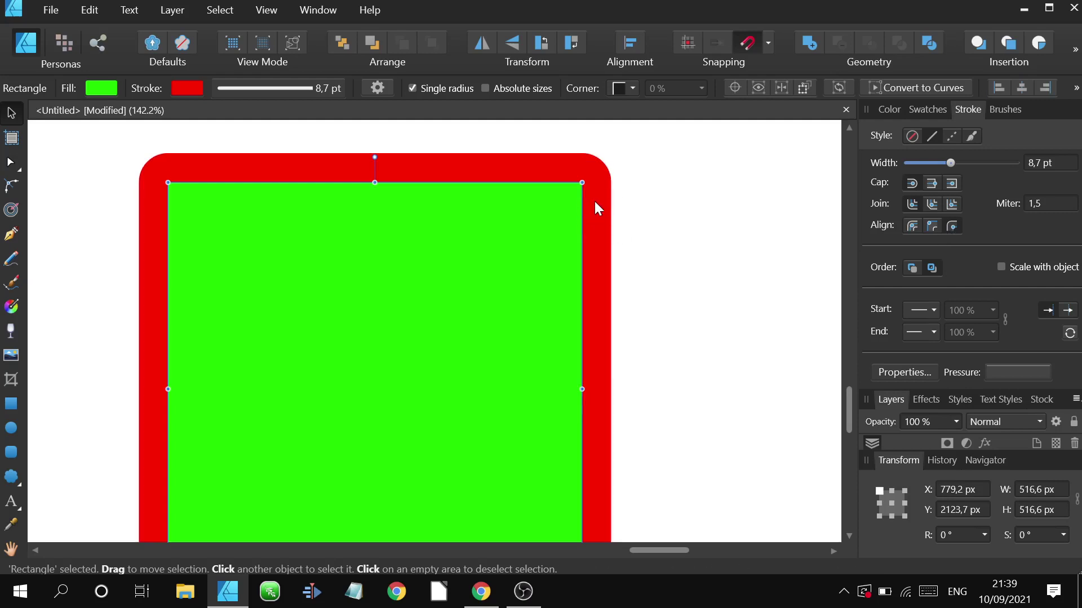
{"action": "left_click", "coordinate": [1040, 204]}
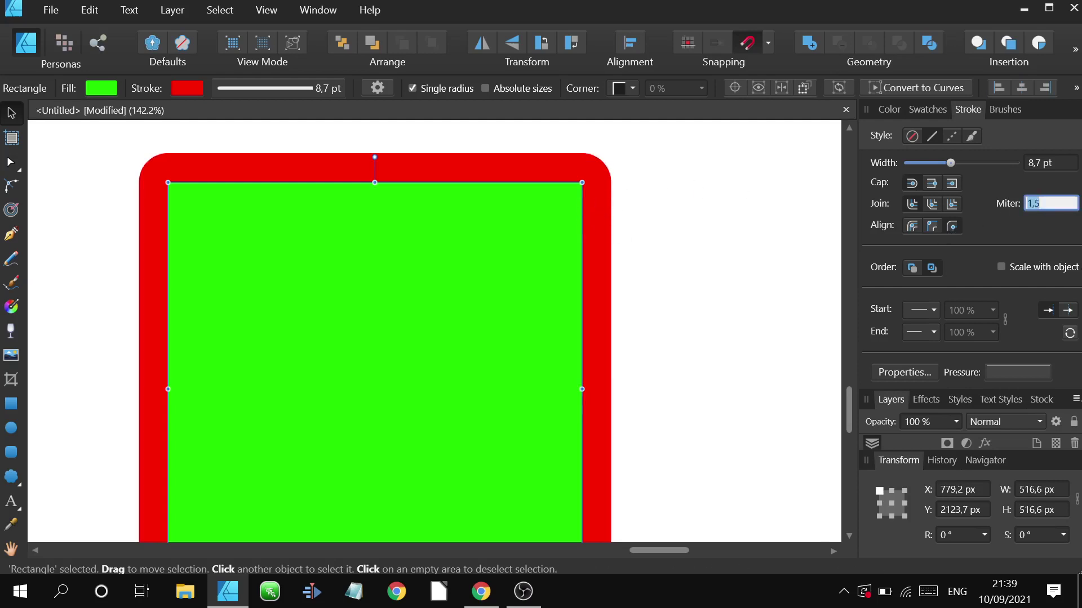
{"action": "left_click", "coordinate": [635, 222]}
{"action": "scroll", "coordinate": [635, 222], "scroll_direction": "down", "scroll_amount": 1}
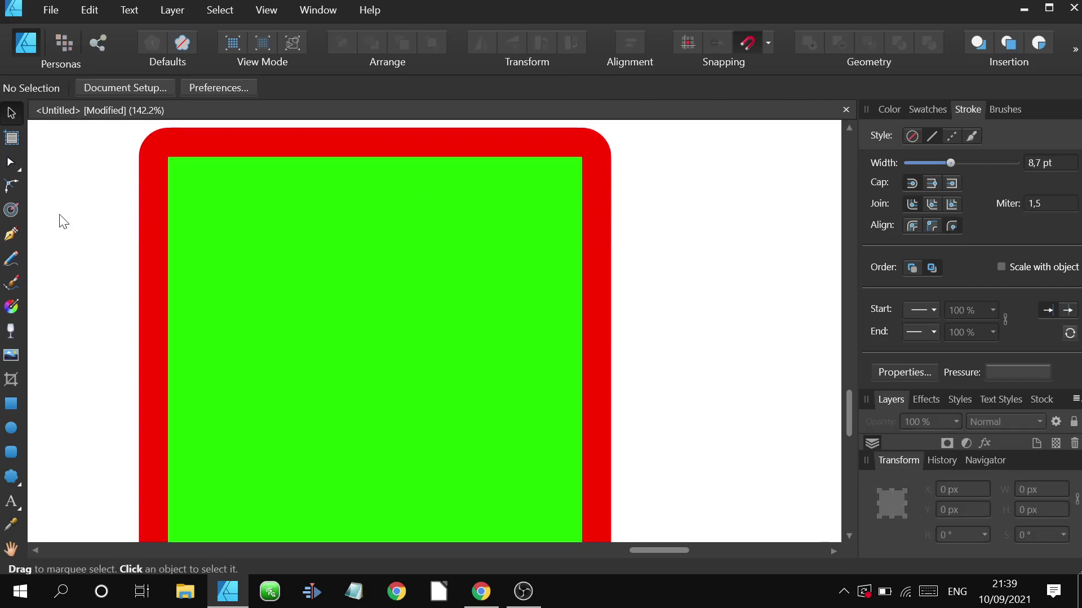
Draw an L-shaped line about 309 × 228 px to the right of the square with the Pen tool.
{"action": "left_click", "coordinate": [10, 231]}
{"action": "scroll", "coordinate": [237, 246], "scroll_direction": "down", "scroll_amount": 1}
{"action": "scroll", "coordinate": [254, 321], "scroll_direction": "down", "scroll_amount": 4}
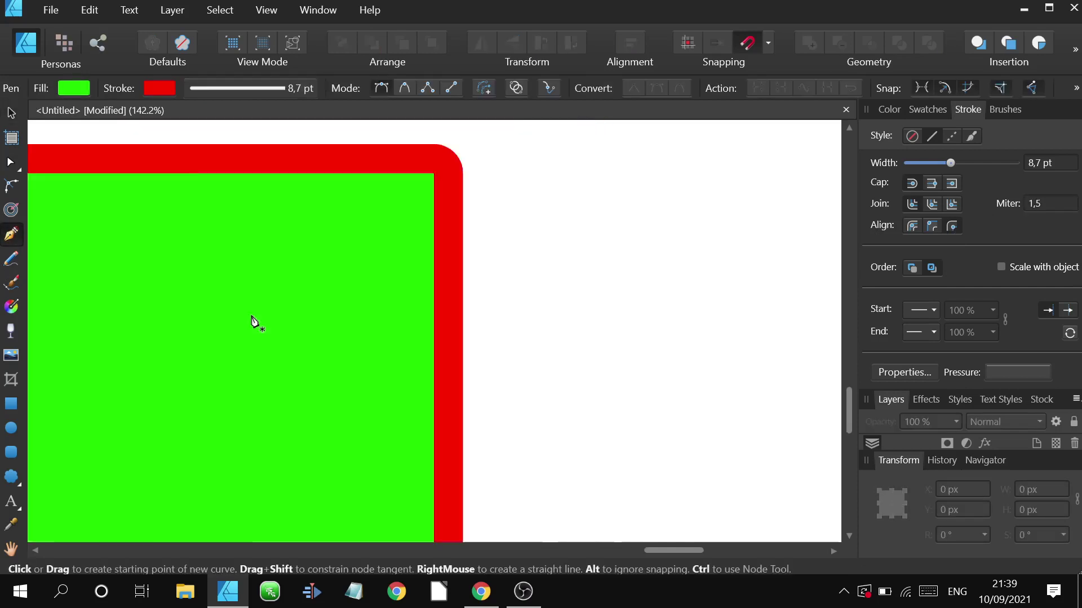
{"action": "left_click", "coordinate": [485, 229]}
{"action": "left_click", "coordinate": [586, 305]}
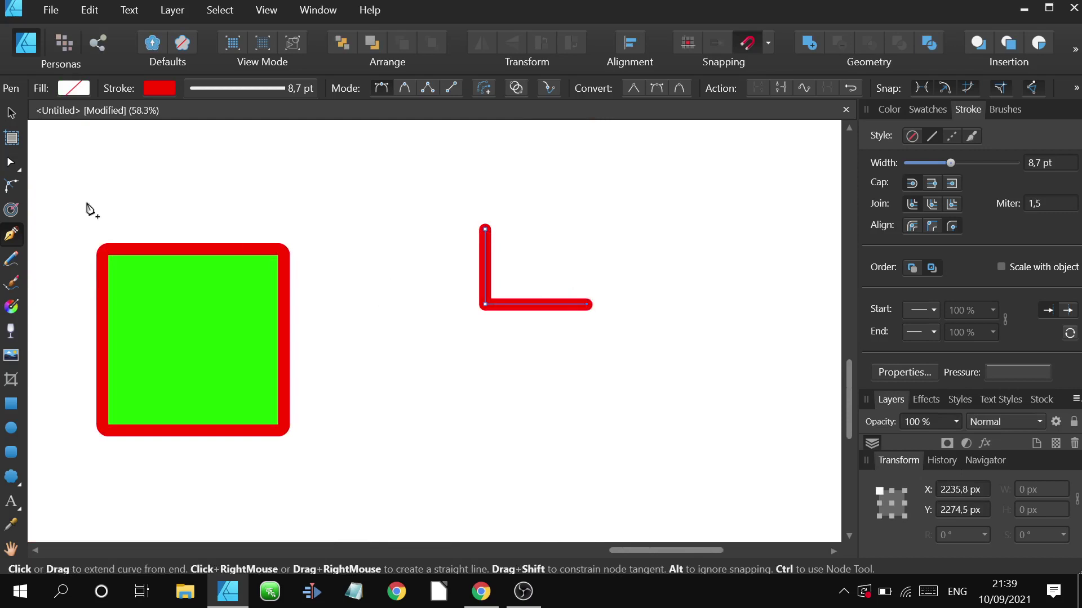
{"action": "left_click", "coordinate": [12, 112]}
{"action": "scroll", "coordinate": [437, 280], "scroll_direction": "up", "scroll_amount": 5}
{"action": "scroll", "coordinate": [361, 281], "scroll_direction": "right", "scroll_amount": 2}
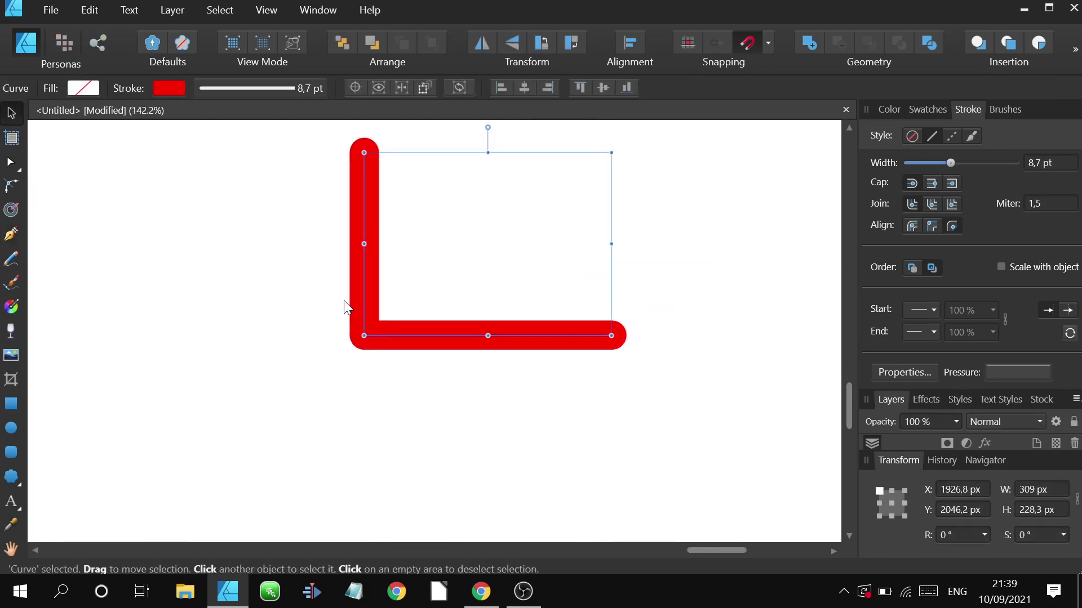
Set the L-shaped line's join to miter and shrink the line to about 24 × 26 px.
{"action": "left_click", "coordinate": [951, 204]}
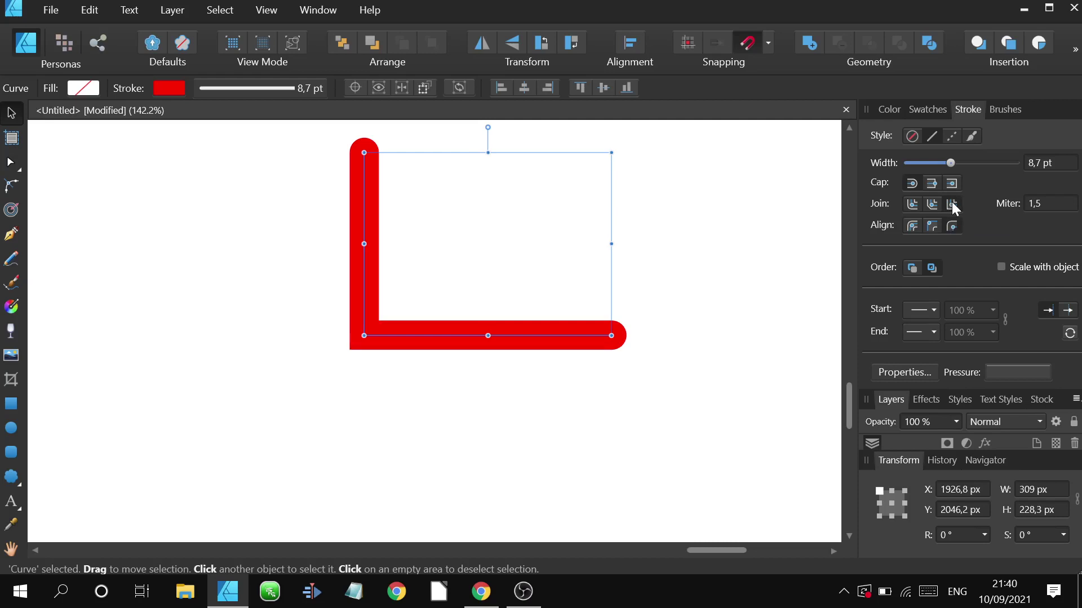
{"action": "left_click_drag", "start_coordinate": [611, 152], "coordinate": [386, 320]}
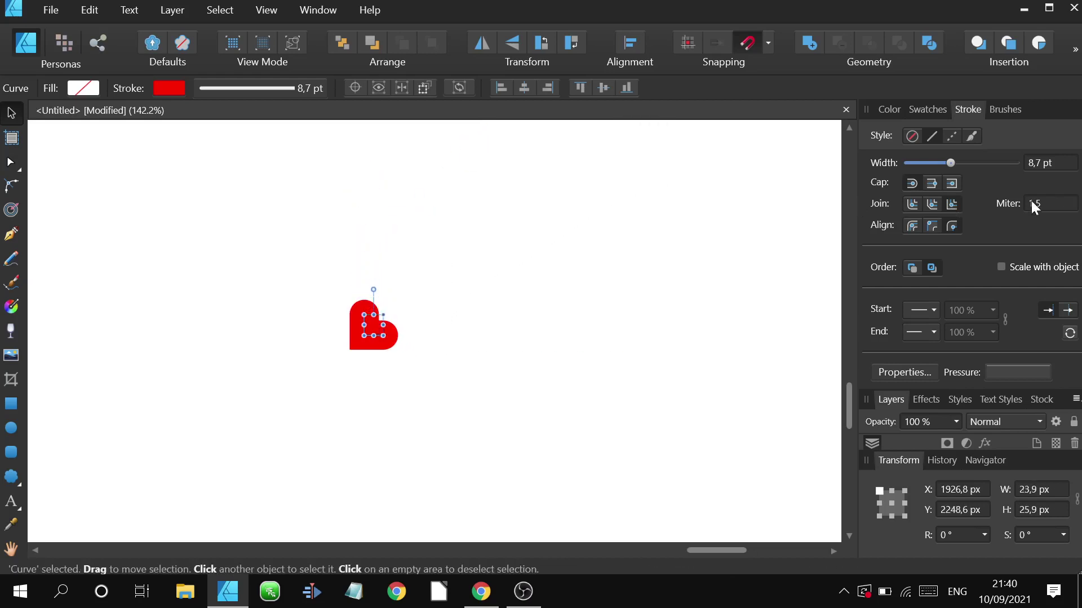
{"action": "left_click", "coordinate": [1042, 207]}
{"action": "scroll", "coordinate": [419, 300], "scroll_direction": "up", "scroll_amount": 5}
{"action": "left_click_drag", "start_coordinate": [307, 338], "coordinate": [418, 275]}
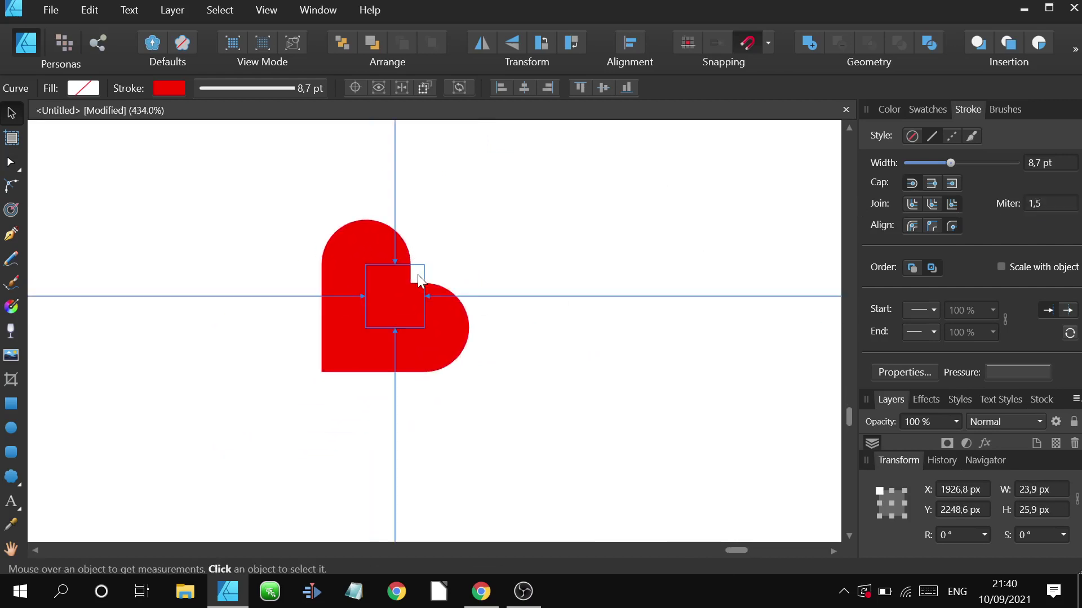
Set the miter limit of the small L-shaped line's stroke to 1 and deselect it.
{"action": "left_click", "coordinate": [1031, 207]}
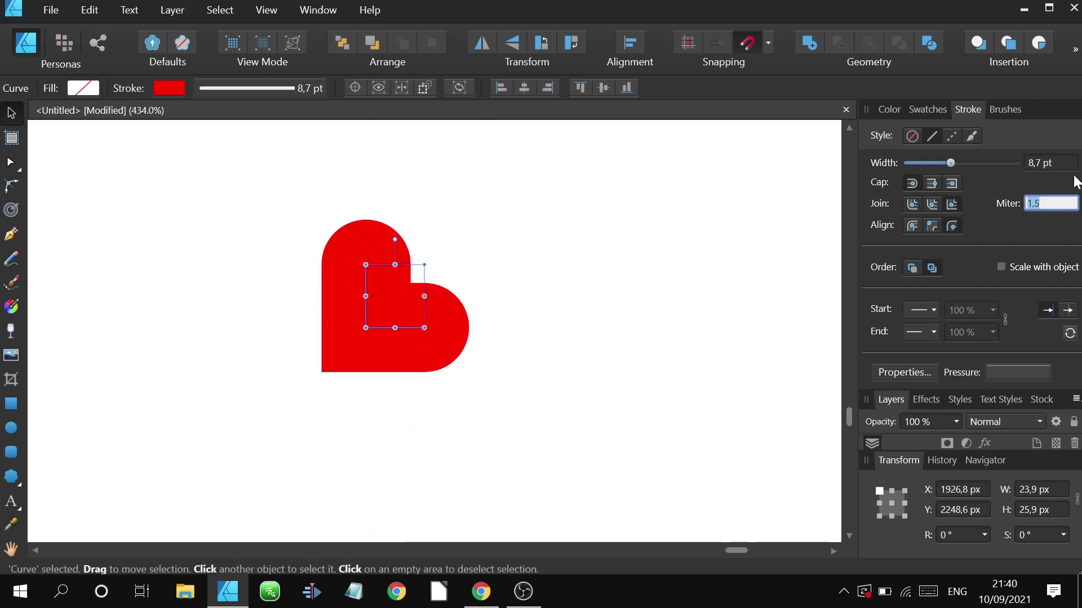
{"action": "key", "text": "BackSpace"}
{"action": "key", "text": "Return"}
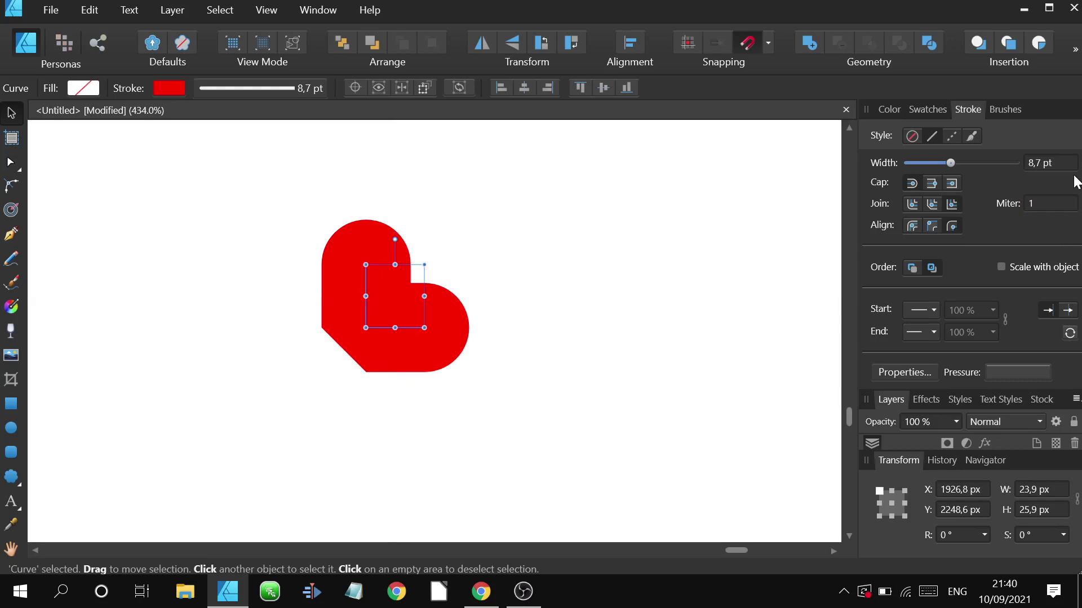
{"action": "left_click", "coordinate": [1047, 205]}
{"action": "left_click", "coordinate": [732, 228]}
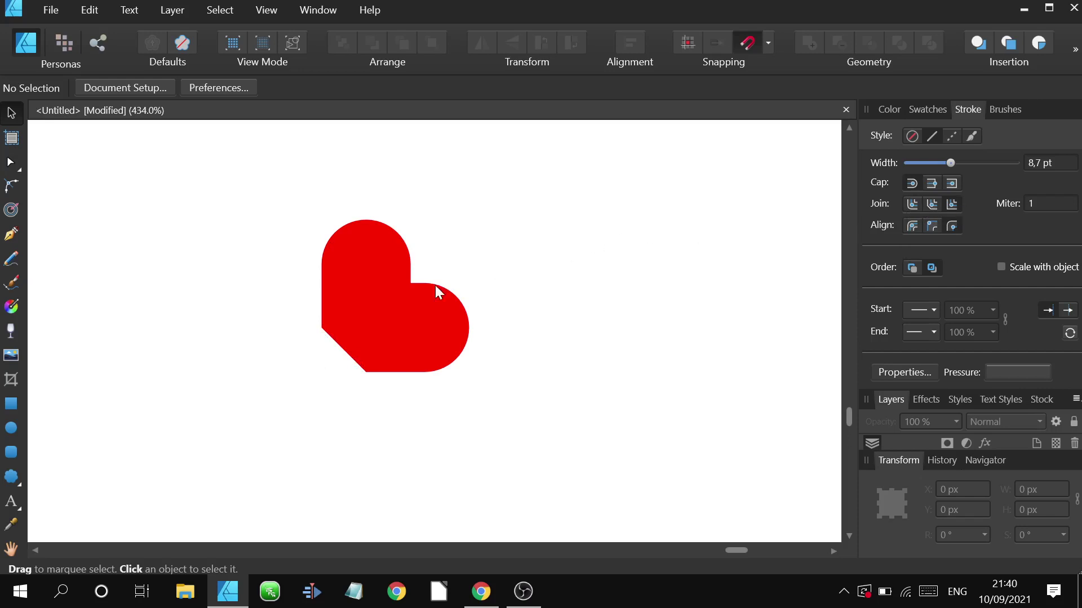
Enlarge the L-shaped line to about 130.5 × 141.5 px and inspect its corner.
{"action": "left_click", "coordinate": [414, 319]}
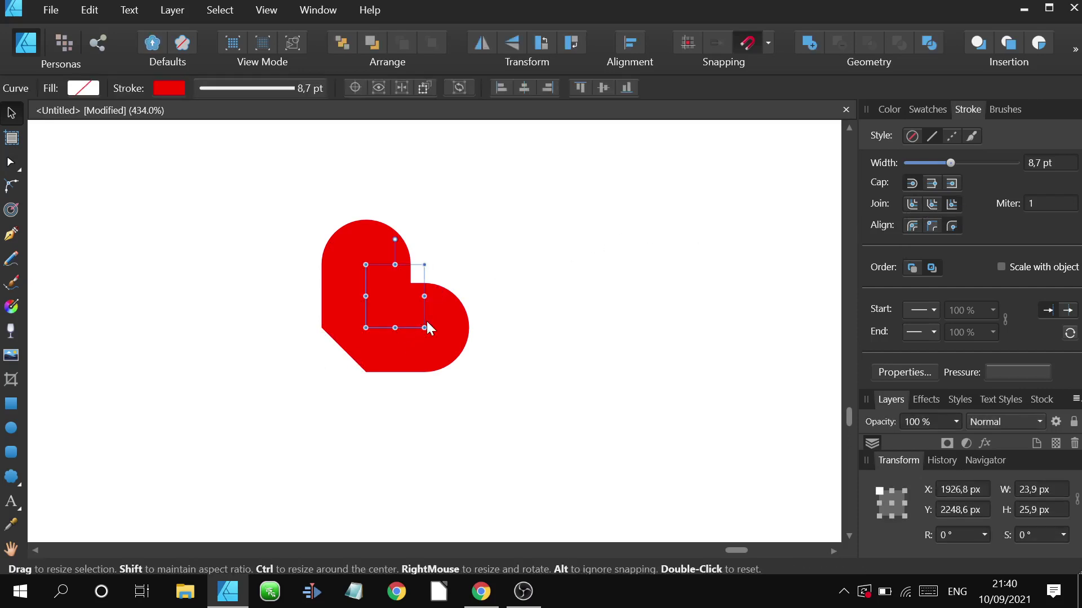
{"action": "scroll", "coordinate": [426, 328], "scroll_direction": "down", "scroll_amount": 4}
{"action": "left_click_drag", "start_coordinate": [426, 324], "coordinate": [595, 369]}
{"action": "scroll", "coordinate": [293, 257], "scroll_direction": "down", "scroll_amount": 3}
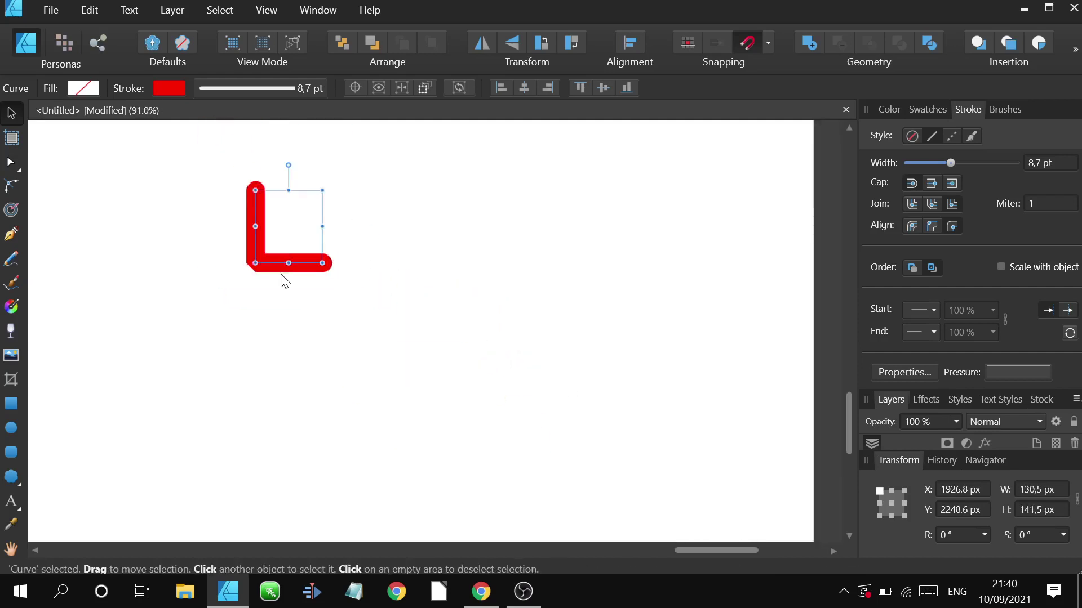
{"action": "scroll", "coordinate": [310, 313], "scroll_direction": "up", "scroll_amount": 3}
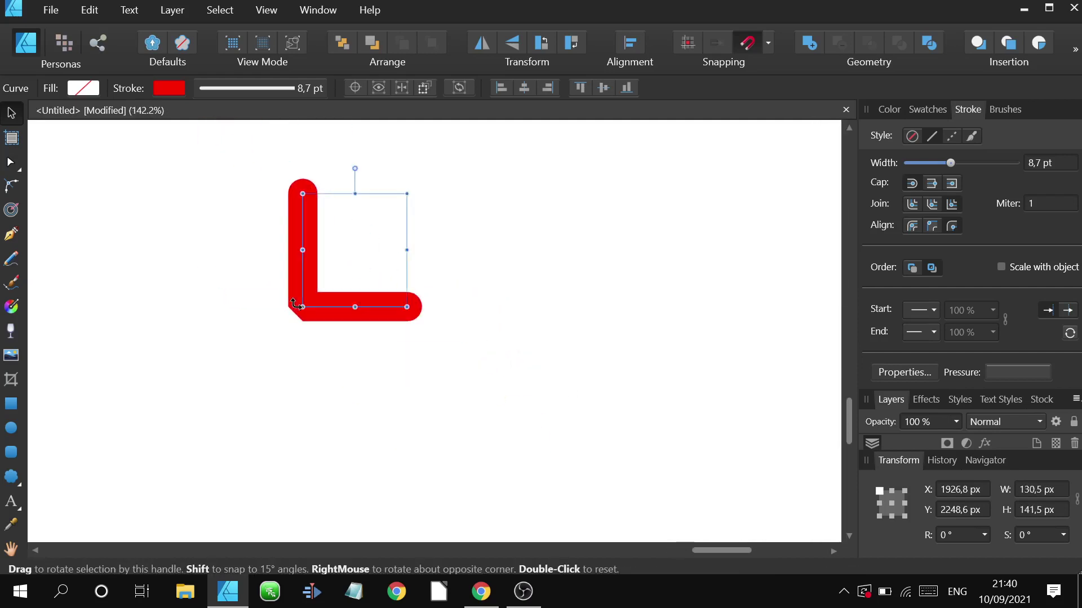
{"action": "scroll", "coordinate": [295, 305], "scroll_direction": "up", "scroll_amount": 3}
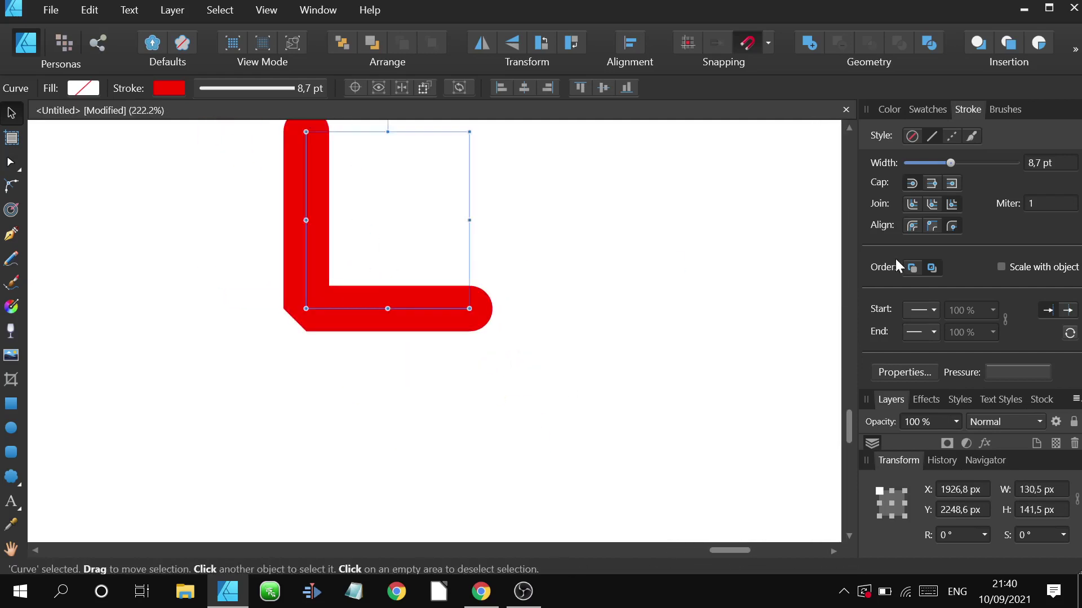
Apply the miter join to the L-shaped line and enlarge it to about 218.3 × 222.4 px.
{"action": "left_click", "coordinate": [952, 204]}
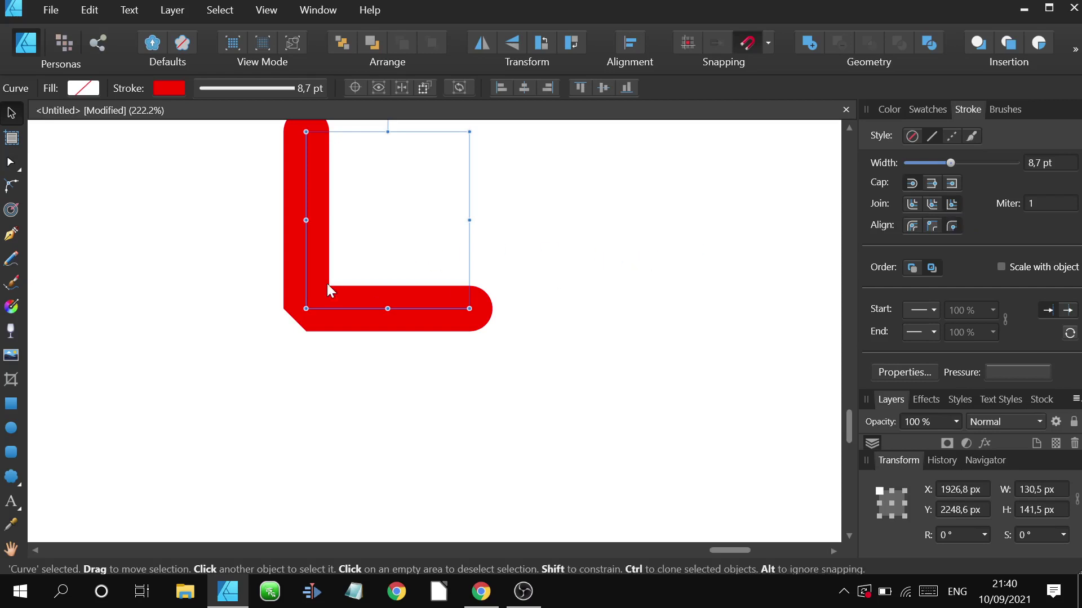
{"action": "scroll", "coordinate": [436, 314], "scroll_direction": "down", "scroll_amount": 3}
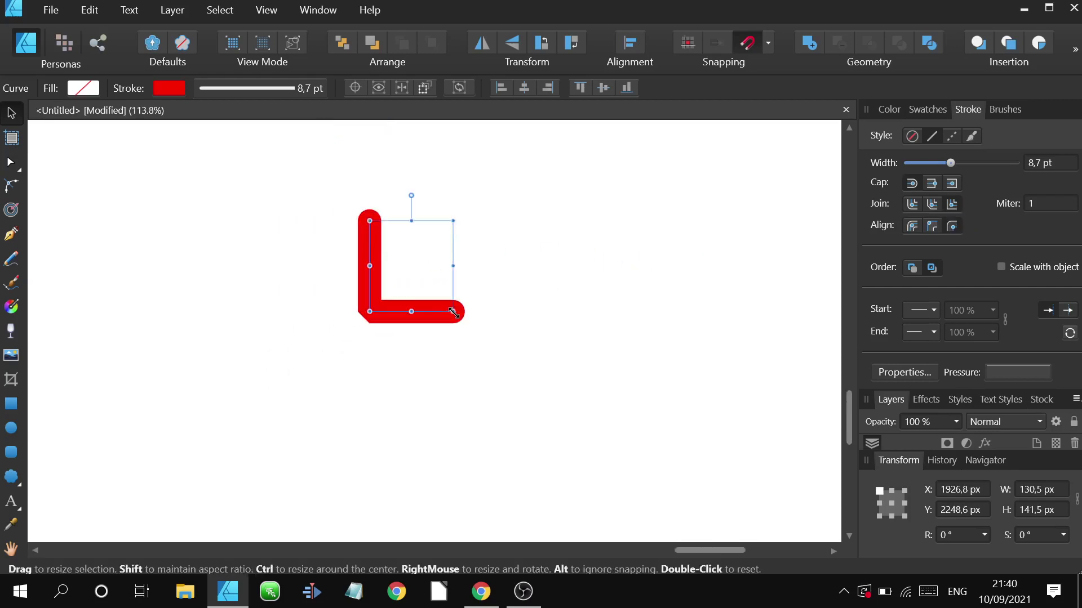
{"action": "mouse_move", "coordinate": [453, 311]}
{"action": "left_mouse_down"}
{"action": "mouse_move", "coordinate": [557, 347]}
{"action": "mouse_move", "coordinate": [502, 350]}
{"action": "mouse_move", "coordinate": [502, 381]}
{"action": "mouse_move", "coordinate": [509, 364]}
{"action": "left_mouse_up"}
Set the miter limit of the L-shaped line's stroke to 2 and deselect the line.
{"action": "left_click", "coordinate": [1059, 204]}
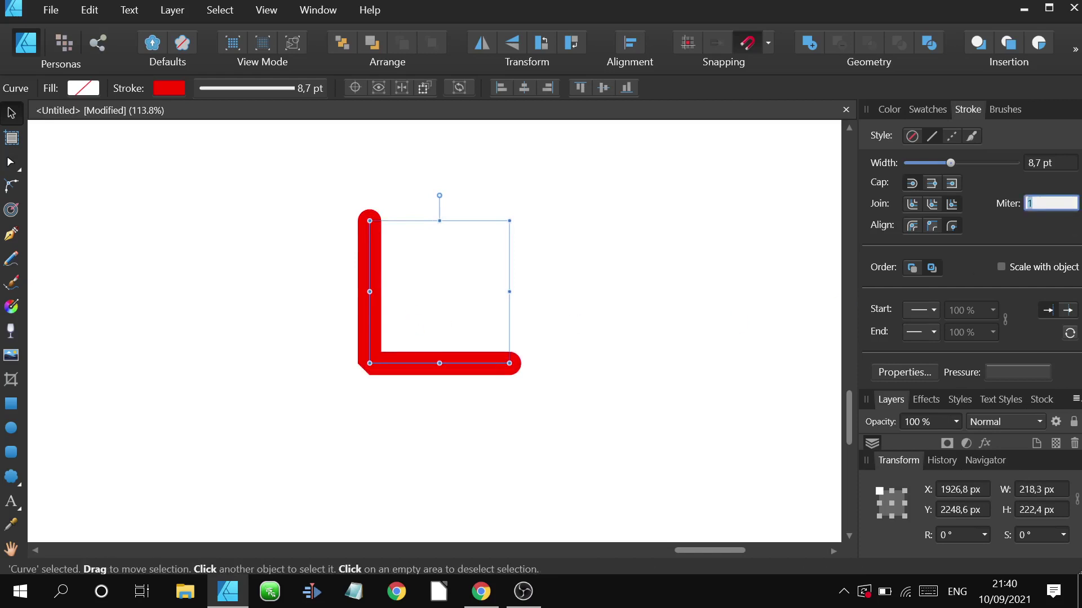
{"action": "key", "text": "Return"}
{"action": "scroll", "coordinate": [490, 316], "scroll_direction": "down", "scroll_amount": 1}
{"action": "left_click", "coordinate": [603, 231]}
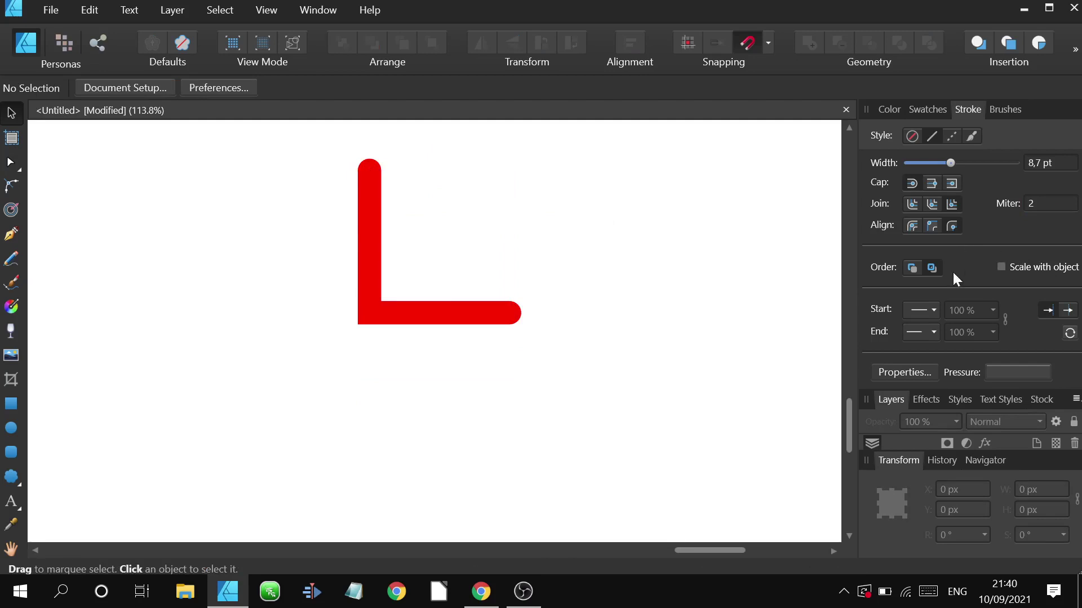
Enlarge the L-shaped line to about 665.6 × 677.9 px, and shrink it to about 267.2 × 320.1 px.
{"action": "scroll", "coordinate": [721, 288], "scroll_direction": "down", "scroll_amount": 5}
{"action": "left_click", "coordinate": [628, 290]}
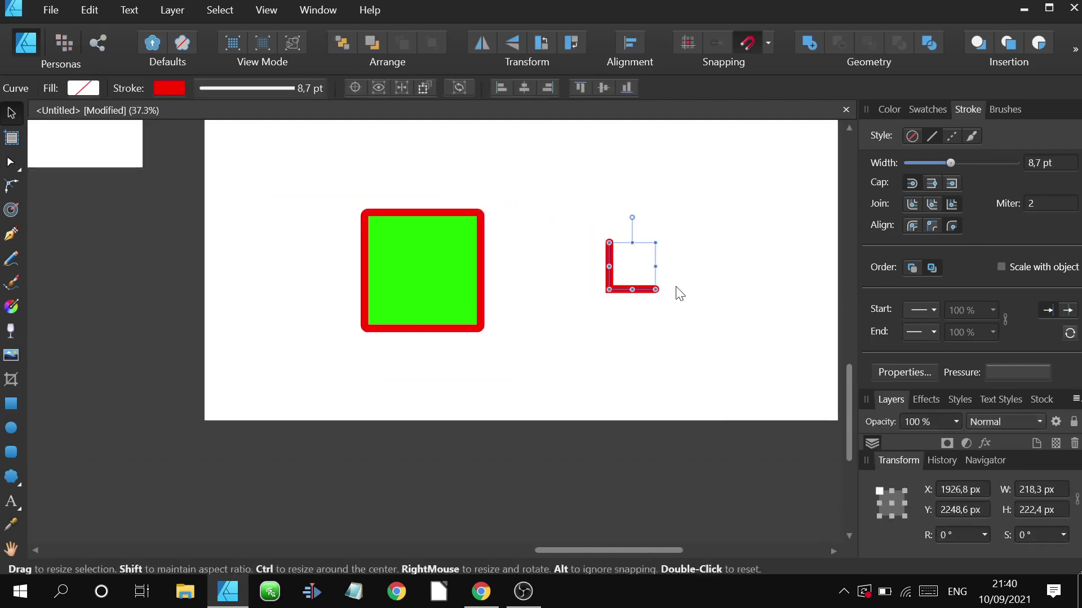
{"action": "left_click_drag", "start_coordinate": [676, 287], "coordinate": [563, 302]}
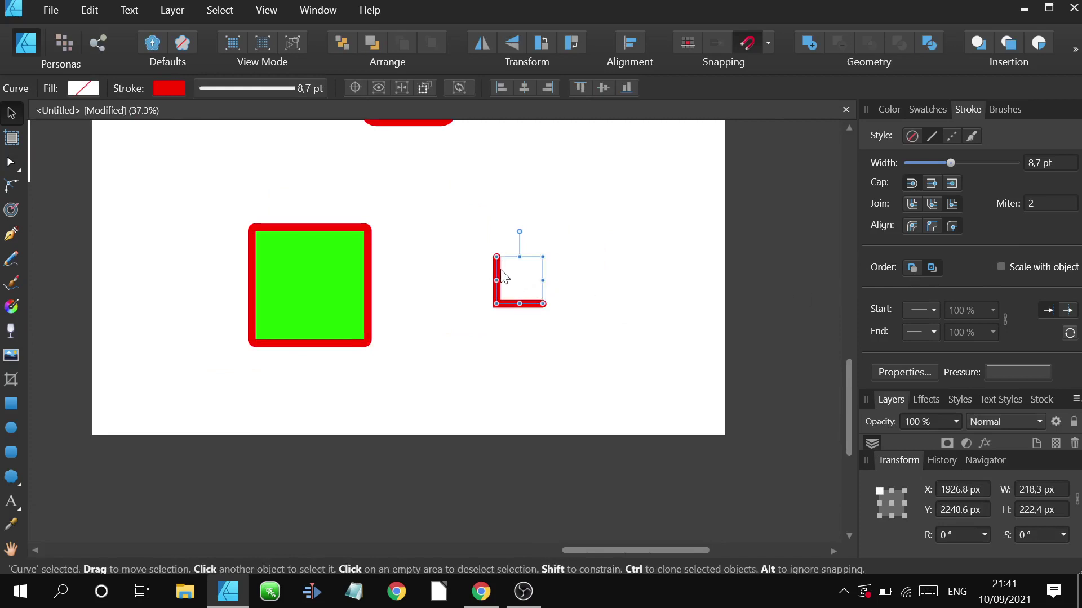
{"action": "left_click_drag", "start_coordinate": [544, 305], "coordinate": [582, 368]}
{"action": "left_click_drag", "start_coordinate": [482, 324], "coordinate": [440, 315]}
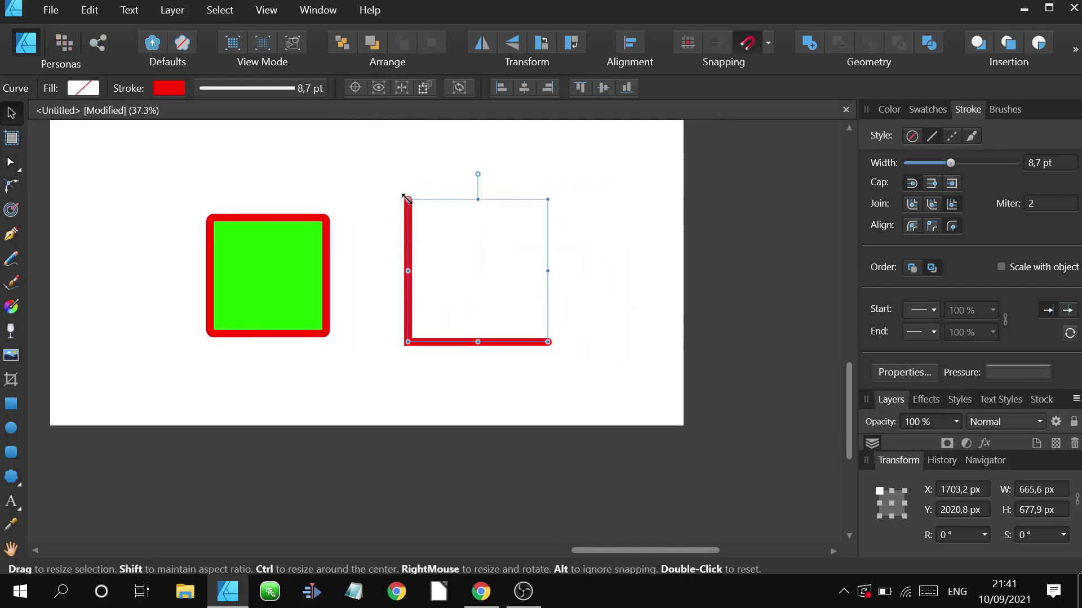
{"action": "left_click_drag", "start_coordinate": [407, 198], "coordinate": [490, 274]}
{"action": "left_click_drag", "start_coordinate": [352, 268], "coordinate": [444, 292]}
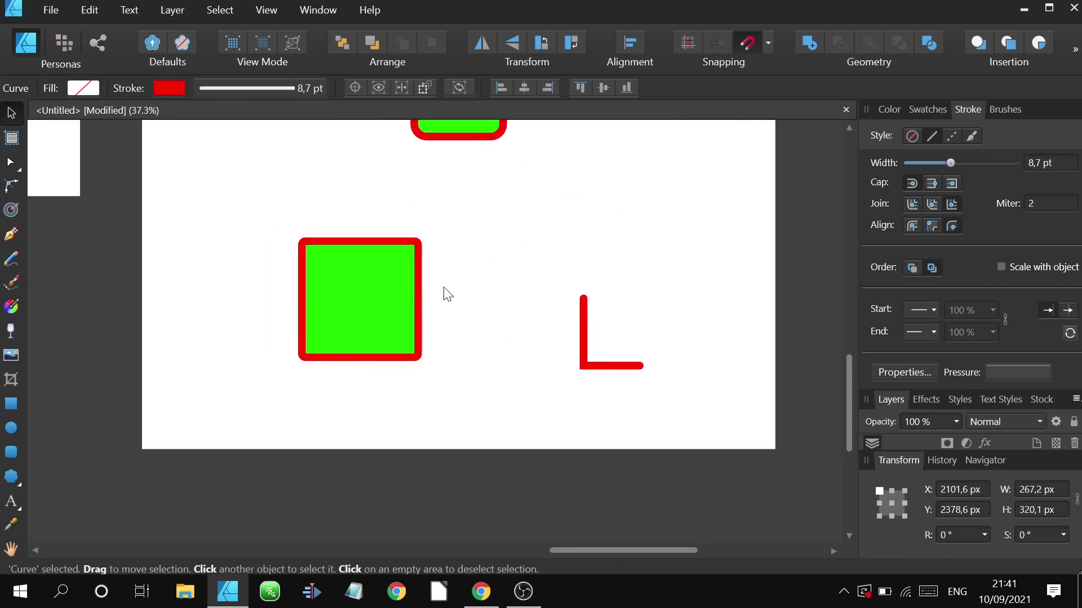
Shrink the green square to about 56.3 × 56.3 px and inspect the corners of its red stroke.
{"action": "left_click", "coordinate": [407, 266]}
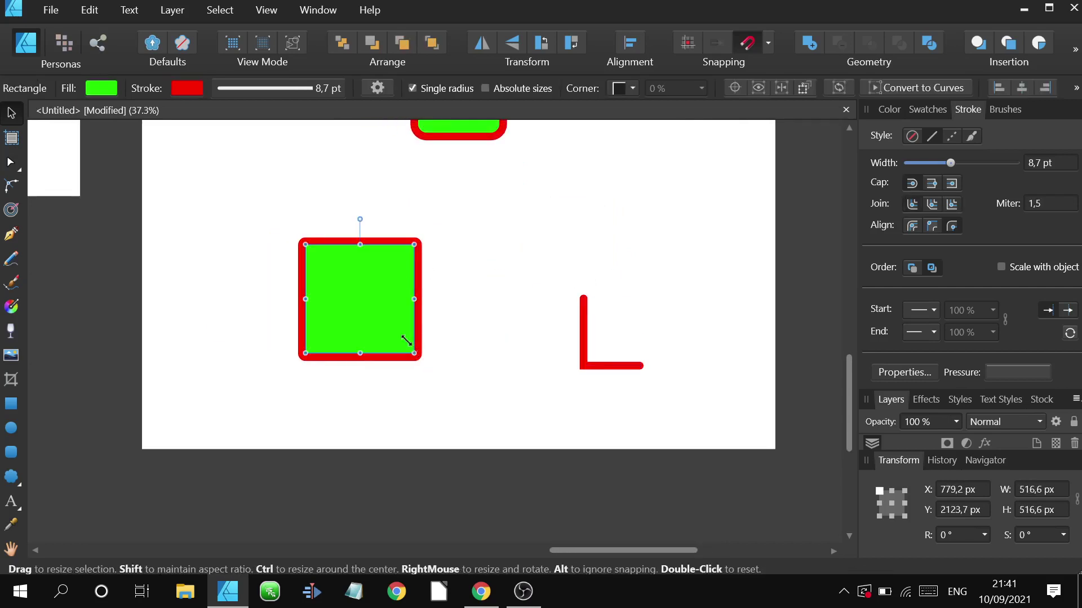
{"action": "left_click_drag", "start_coordinate": [418, 357], "coordinate": [358, 307]}
{"action": "scroll", "coordinate": [353, 315], "scroll_direction": "up", "scroll_amount": 3}
{"action": "key", "text": "ctrl+z"}
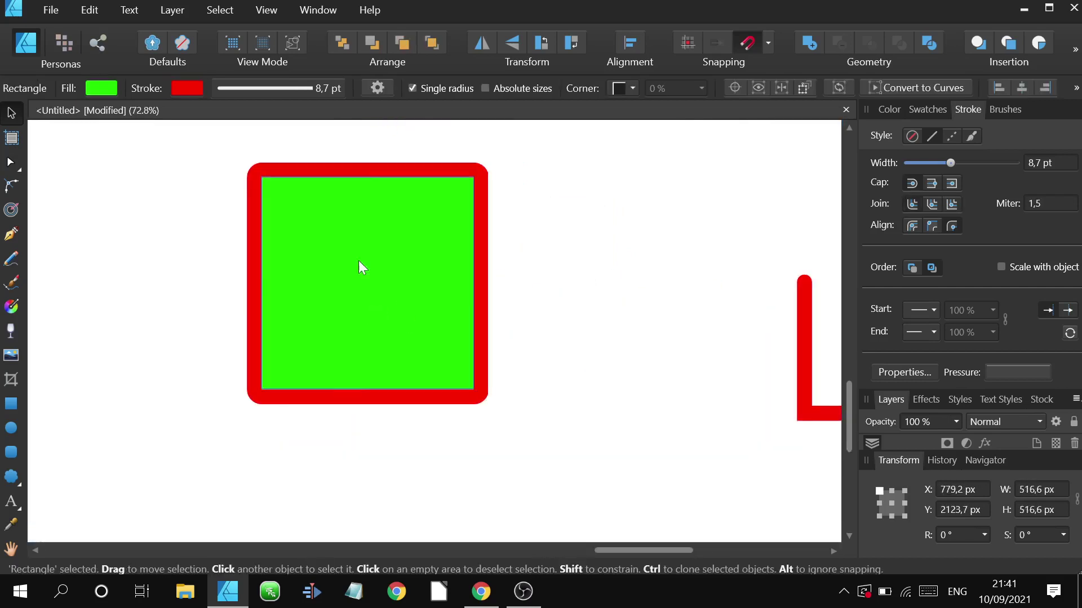
{"action": "left_click_drag", "start_coordinate": [261, 177], "coordinate": [378, 271]}
{"action": "scroll", "coordinate": [383, 285], "scroll_direction": "up", "scroll_amount": 6}
{"action": "left_click", "coordinate": [470, 254]}
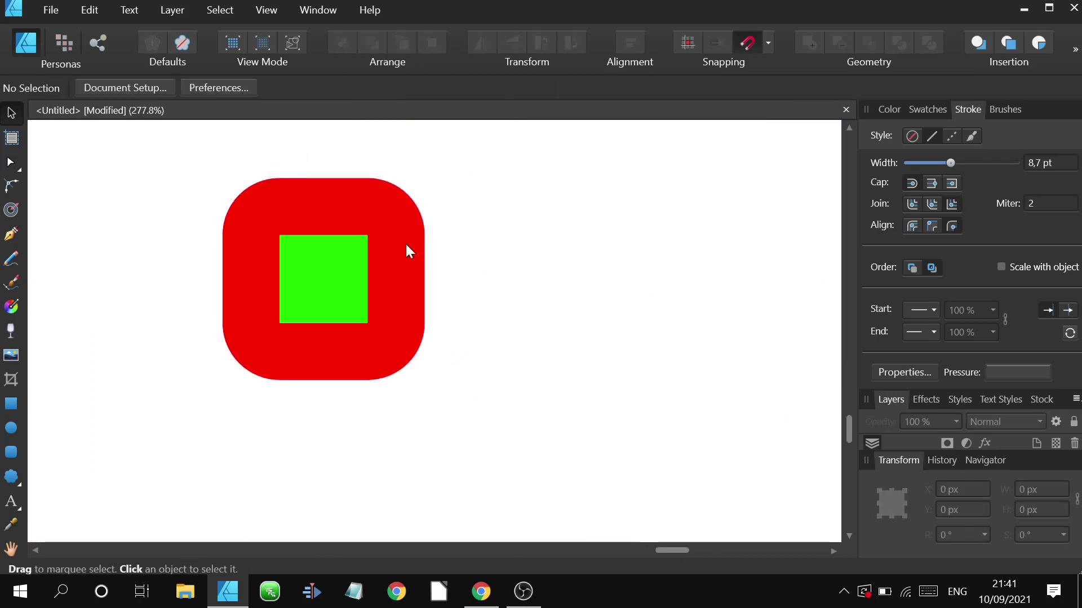
{"action": "left_click", "coordinate": [404, 244]}
{"action": "scroll", "coordinate": [399, 251], "scroll_direction": "down", "scroll_amount": 6}
{"action": "scroll", "coordinate": [392, 263], "scroll_direction": "up", "scroll_amount": 6}
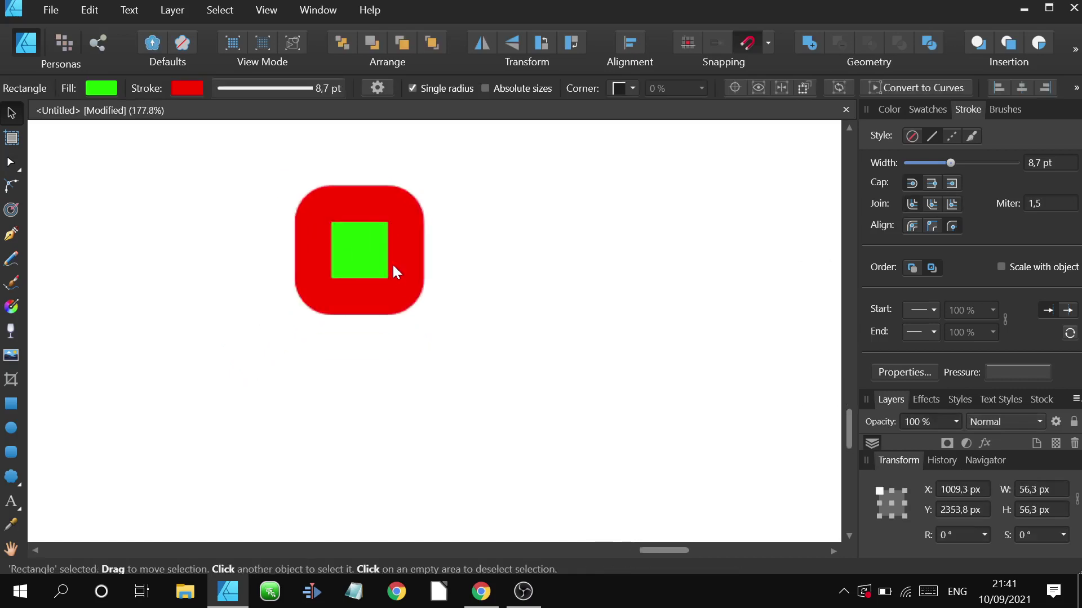
{"action": "scroll", "coordinate": [424, 242], "scroll_direction": "down", "scroll_amount": 7}
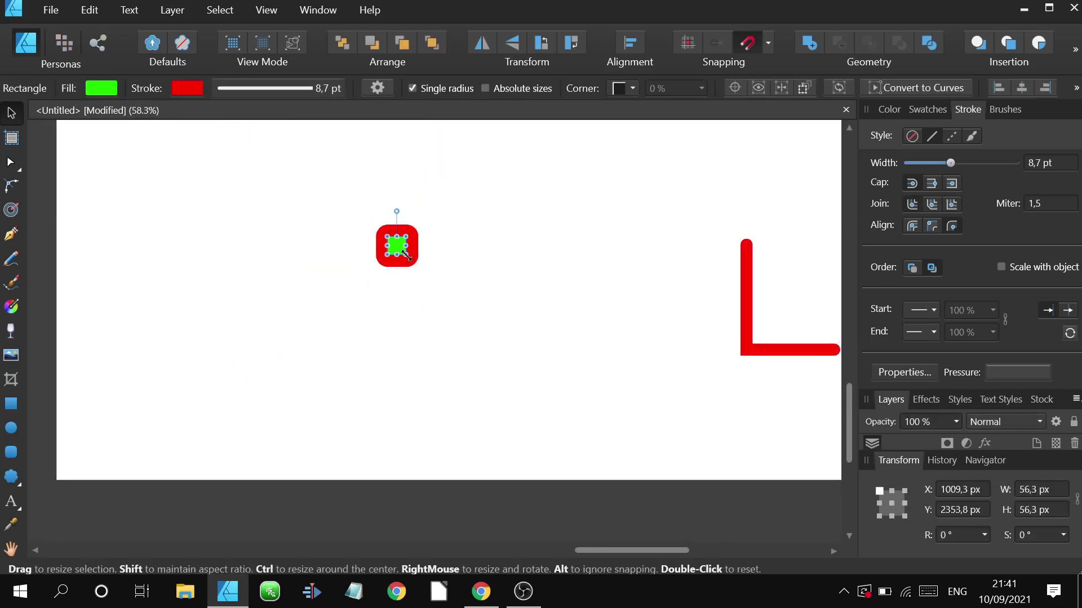
Enlarge the green square to about 1074.2 × 1074.2 px and move it up to about X 851.3, Y 685.6 px.
{"action": "left_click_drag", "start_coordinate": [345, 258], "coordinate": [570, 374]}
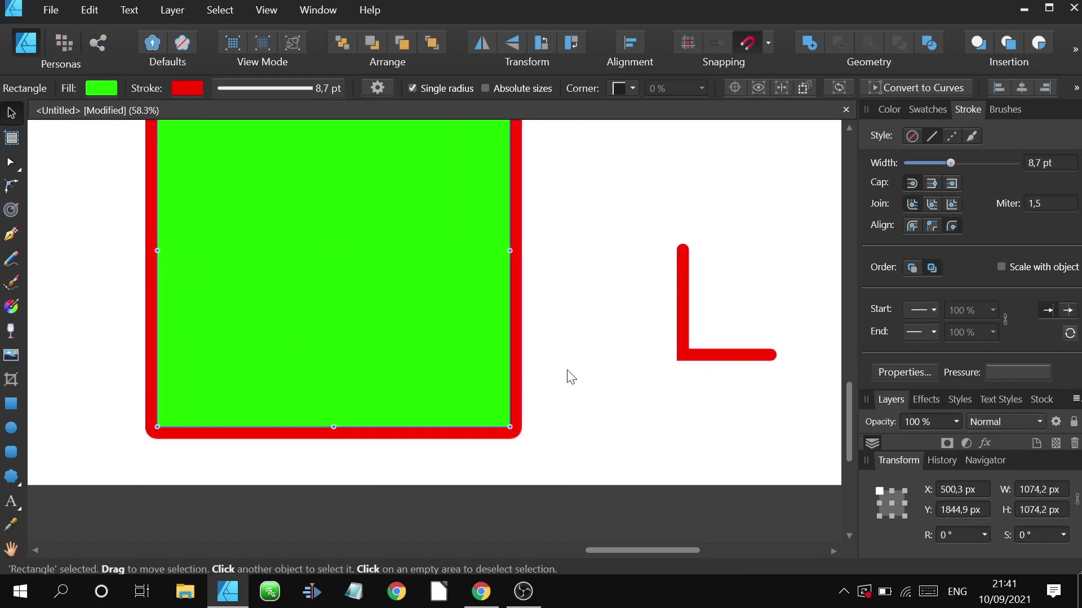
{"action": "scroll", "coordinate": [328, 262], "scroll_direction": "down", "scroll_amount": 4}
{"action": "left_click_drag", "start_coordinate": [311, 364], "coordinate": [363, 258]}
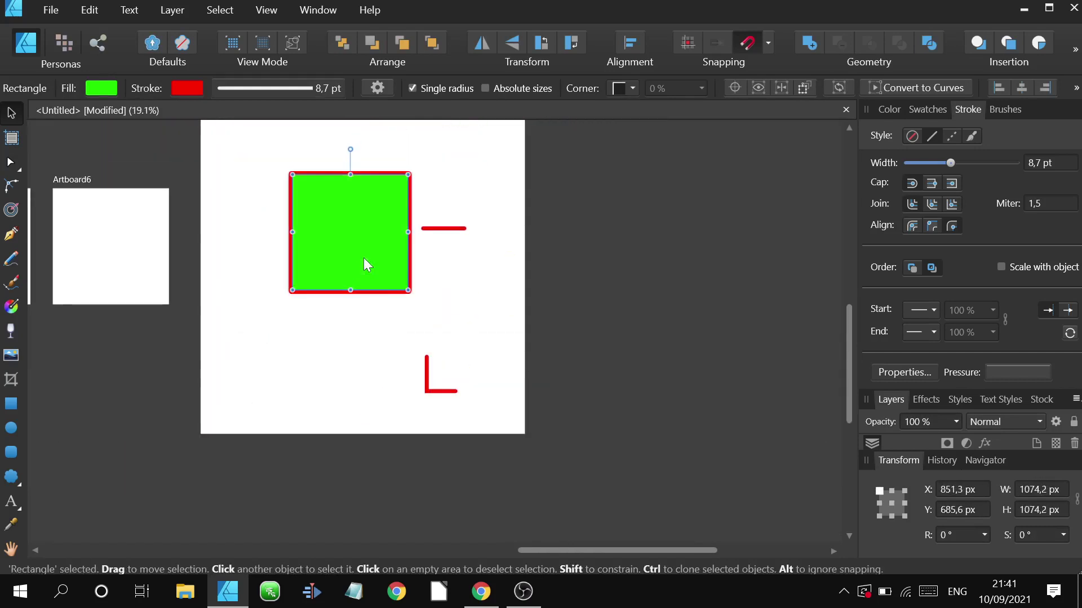
Enlarge the green square to about 2542.8 × 2542.8 px so it covers most of Artboard7.
{"action": "scroll", "coordinate": [410, 295], "scroll_direction": "down", "scroll_amount": 3}
{"action": "left_click_drag", "start_coordinate": [409, 295], "coordinate": [459, 270]}
{"action": "scroll", "coordinate": [462, 251], "scroll_direction": "up", "scroll_amount": 1}
{"action": "scroll", "coordinate": [454, 249], "scroll_direction": "up", "scroll_amount": 2}
{"action": "scroll", "coordinate": [437, 240], "scroll_direction": "down", "scroll_amount": 3}
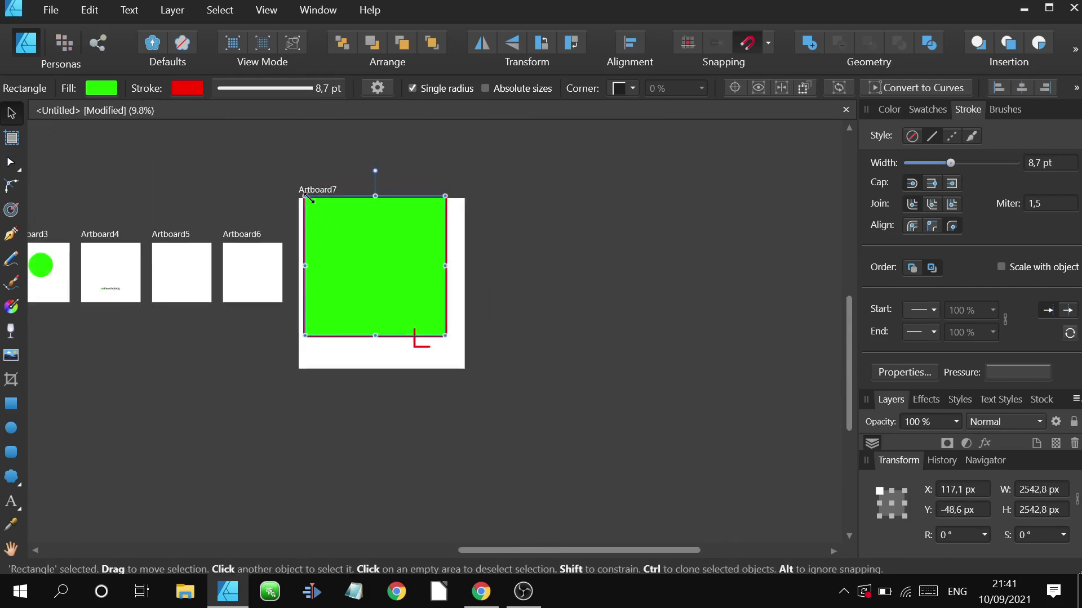
Shrink the large green square around its centre to about 462 px and move it to about X 364, Y 717 px on Artboard7.
{"action": "left_click_drag", "start_coordinate": [305, 197], "coordinate": [363, 247]}
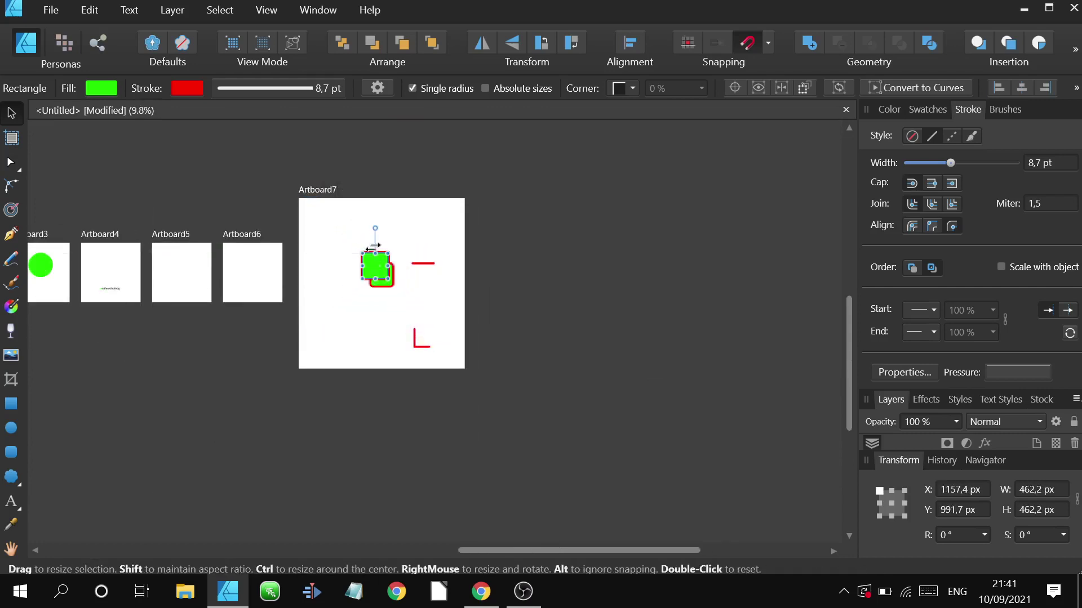
{"action": "scroll", "coordinate": [375, 265], "scroll_direction": "up", "scroll_amount": 4}
{"action": "scroll", "coordinate": [370, 263], "scroll_direction": "up", "scroll_amount": 3}
{"action": "left_click_drag", "start_coordinate": [398, 283], "coordinate": [430, 289]}
{"action": "left_click_drag", "start_coordinate": [365, 284], "coordinate": [296, 240]}
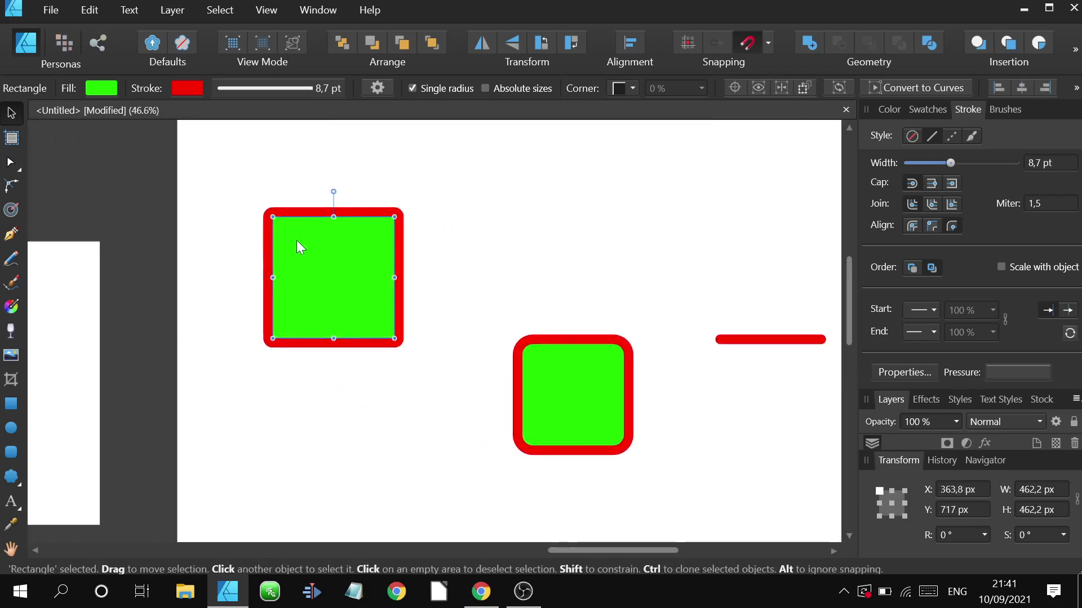
Make the green square's stroke scale with the object and shrink the square around its centre to about 72 px.
{"action": "left_click", "coordinate": [1000, 267]}
{"action": "scroll", "coordinate": [572, 277], "scroll_direction": "down", "scroll_amount": 3}
{"action": "scroll", "coordinate": [495, 270], "scroll_direction": "up", "scroll_amount": 2}
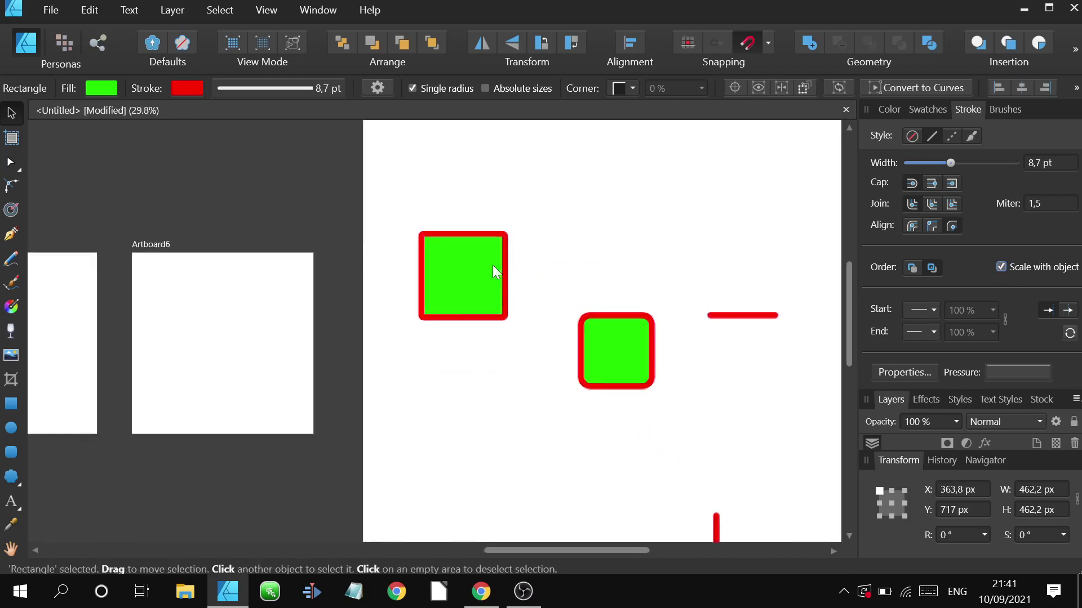
{"action": "scroll", "coordinate": [442, 240], "scroll_direction": "up", "scroll_amount": 3}
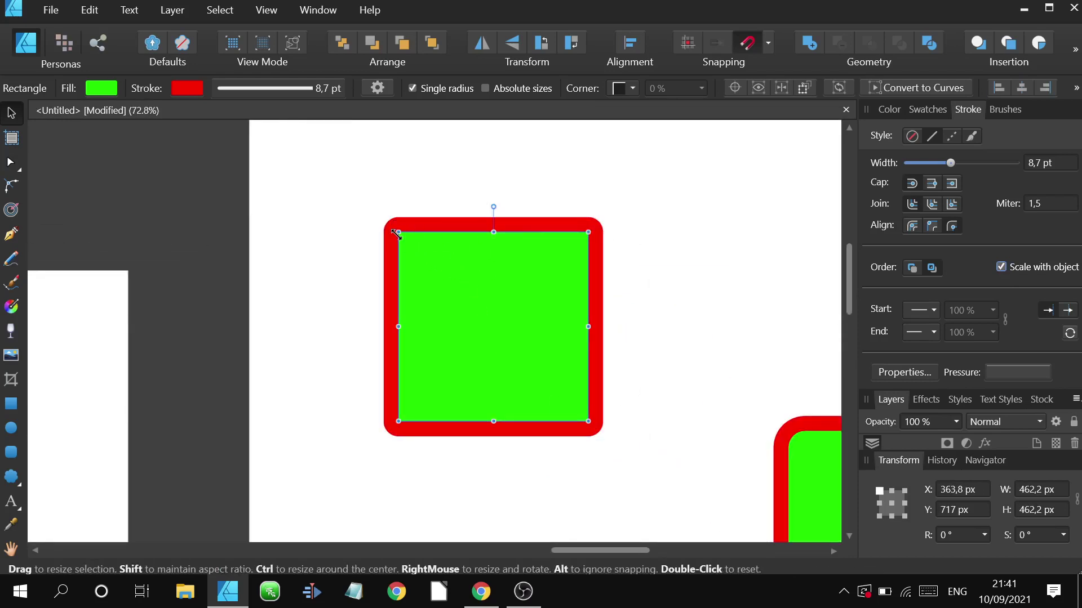
{"action": "mouse_move", "coordinate": [398, 231]}
{"action": "left_mouse_down"}
{"action": "mouse_move", "coordinate": [442, 263]}
{"action": "mouse_move", "coordinate": [479, 312]}
{"action": "left_mouse_up"}
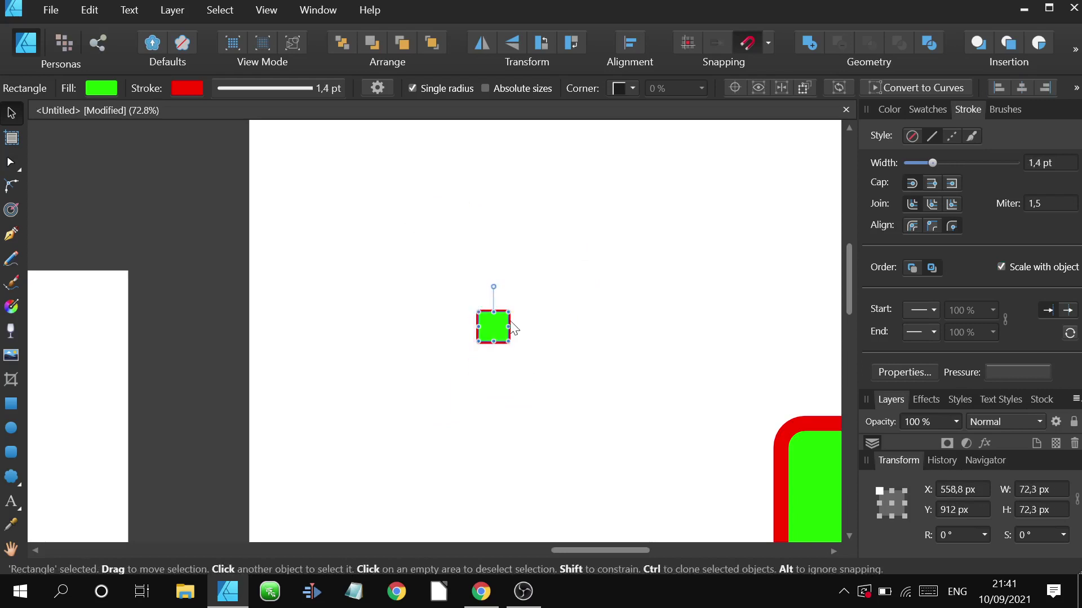
{"action": "scroll", "coordinate": [508, 325], "scroll_direction": "up", "scroll_amount": 5}
{"action": "scroll", "coordinate": [508, 324], "scroll_direction": "down", "scroll_amount": 5}
{"action": "scroll", "coordinate": [472, 301], "scroll_direction": "up", "scroll_amount": 3}
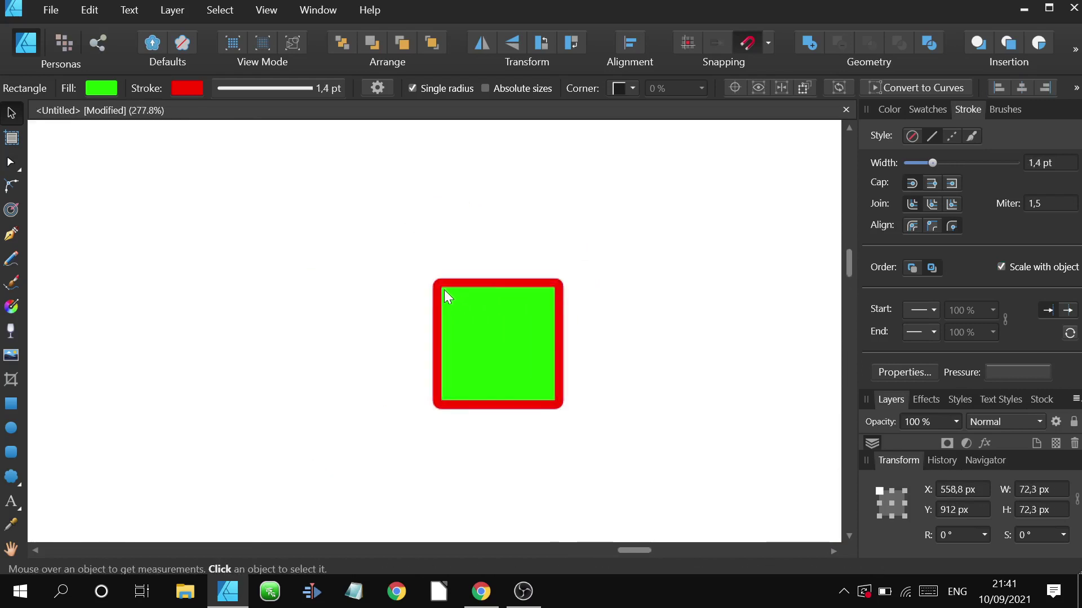
{"action": "scroll", "coordinate": [443, 289], "scroll_direction": "down", "scroll_amount": 3}
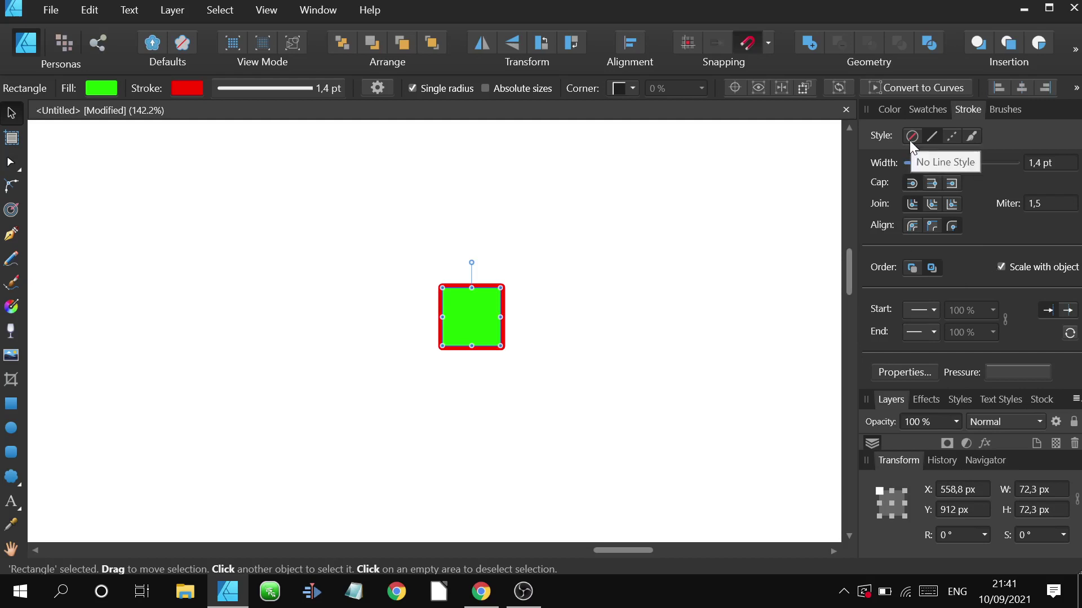
Detach the stroke settings so they float over the canvas and change the small square's outline to a dashed line style.
{"action": "left_click_drag", "start_coordinate": [577, 326], "coordinate": [580, 270]}
{"action": "scroll", "coordinate": [472, 232], "scroll_direction": "up", "scroll_amount": 4}
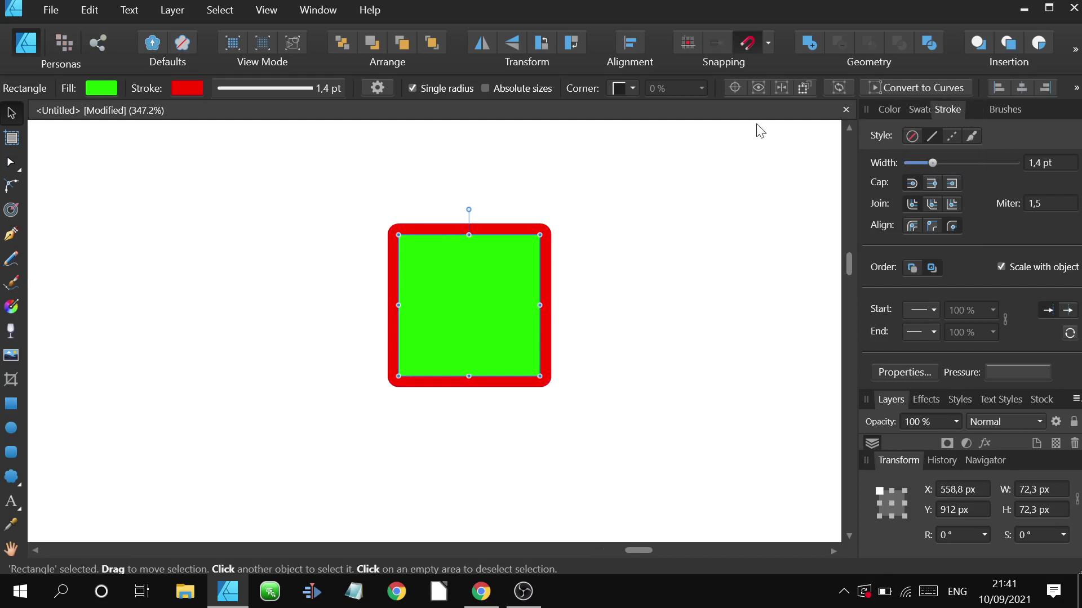
{"action": "mouse_move", "coordinate": [756, 124]}
{"action": "left_mouse_down"}
{"action": "mouse_move", "coordinate": [731, 130]}
{"action": "mouse_move", "coordinate": [740, 139]}
{"action": "left_mouse_up"}
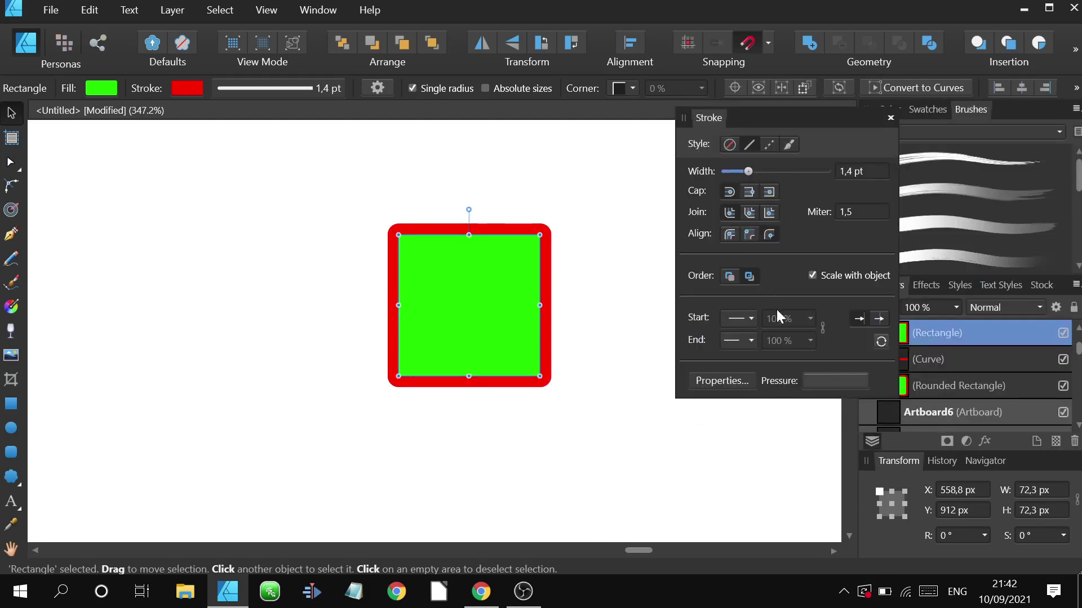
{"action": "left_click", "coordinate": [768, 145]}
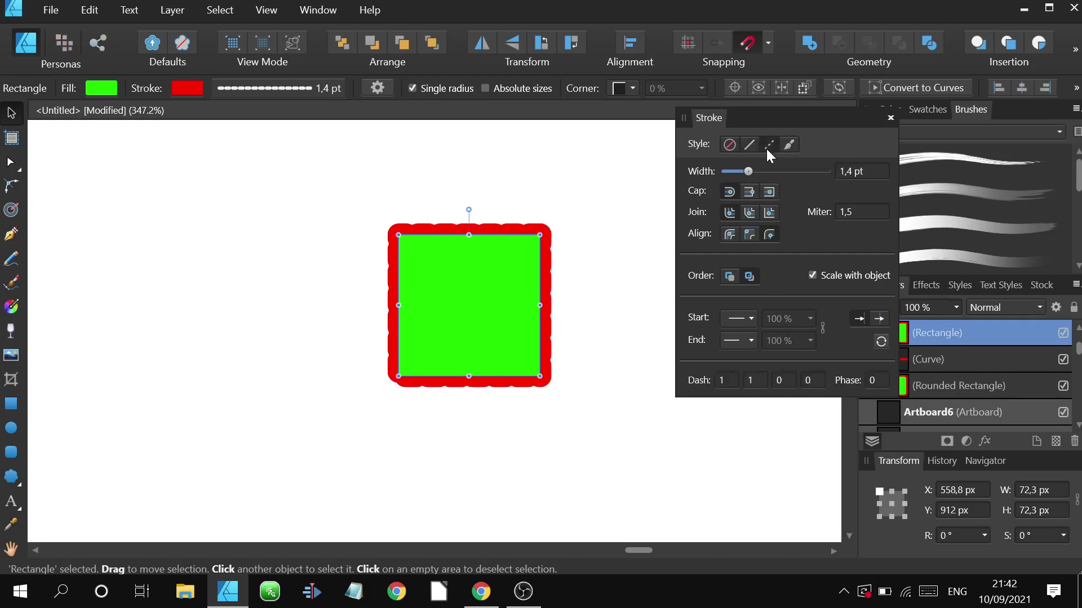
{"action": "scroll", "coordinate": [485, 254], "scroll_direction": "down", "scroll_amount": 3}
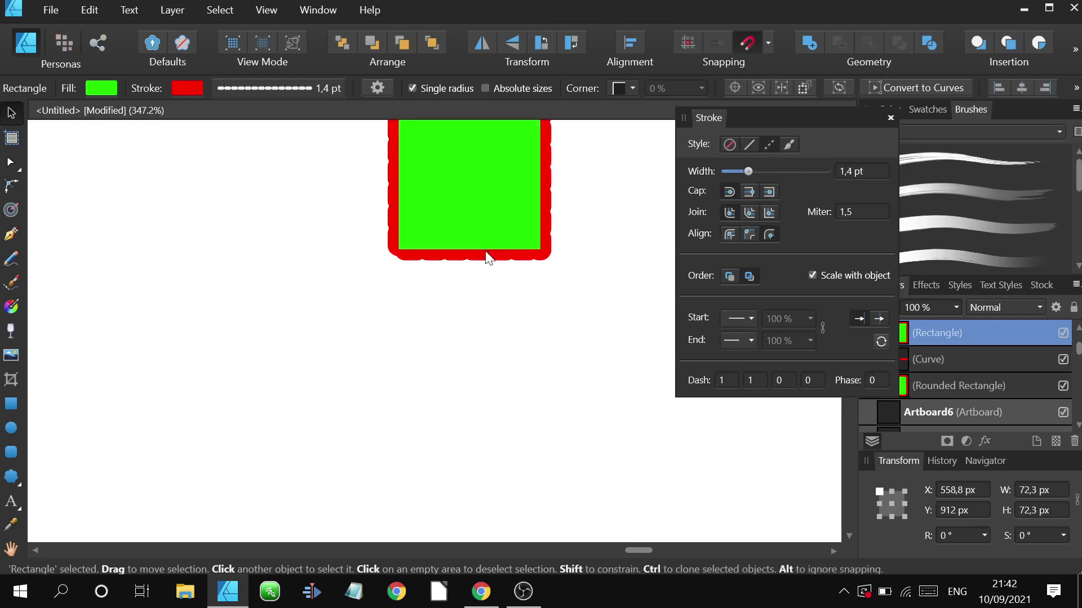
{"action": "scroll", "coordinate": [464, 289], "scroll_direction": "down", "scroll_amount": 8}
{"action": "scroll", "coordinate": [508, 263], "scroll_direction": "right", "scroll_amount": 3}
Draw a straight horizontal line about 707 px long above the small square with the Pen tool, using the dashed 8.7 pt red stroke.
{"action": "left_click", "coordinate": [437, 257]}
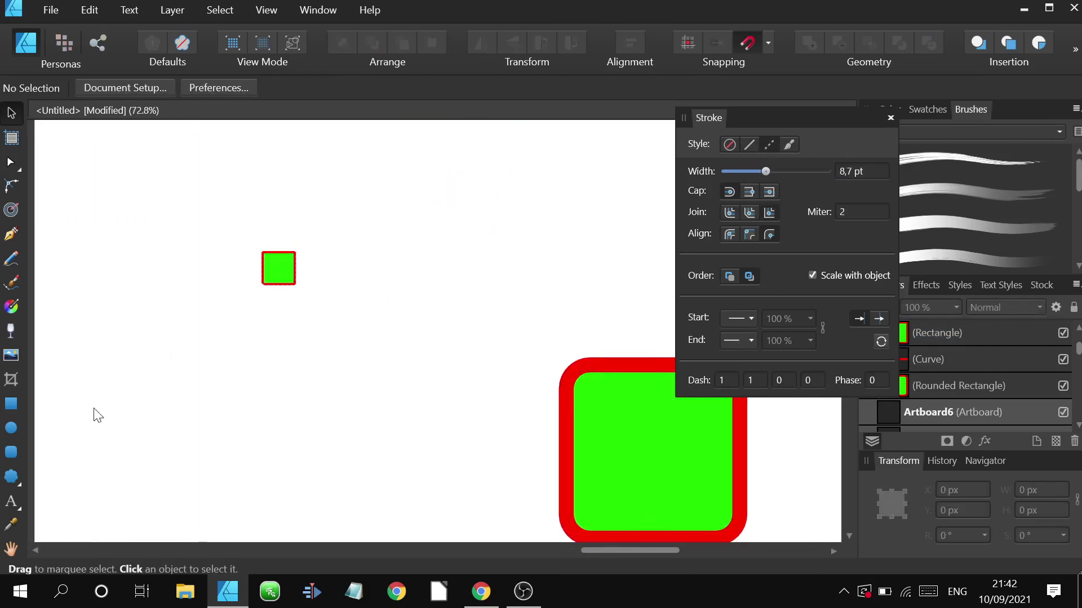
{"action": "left_click", "coordinate": [10, 233]}
{"action": "left_click", "coordinate": [264, 179]}
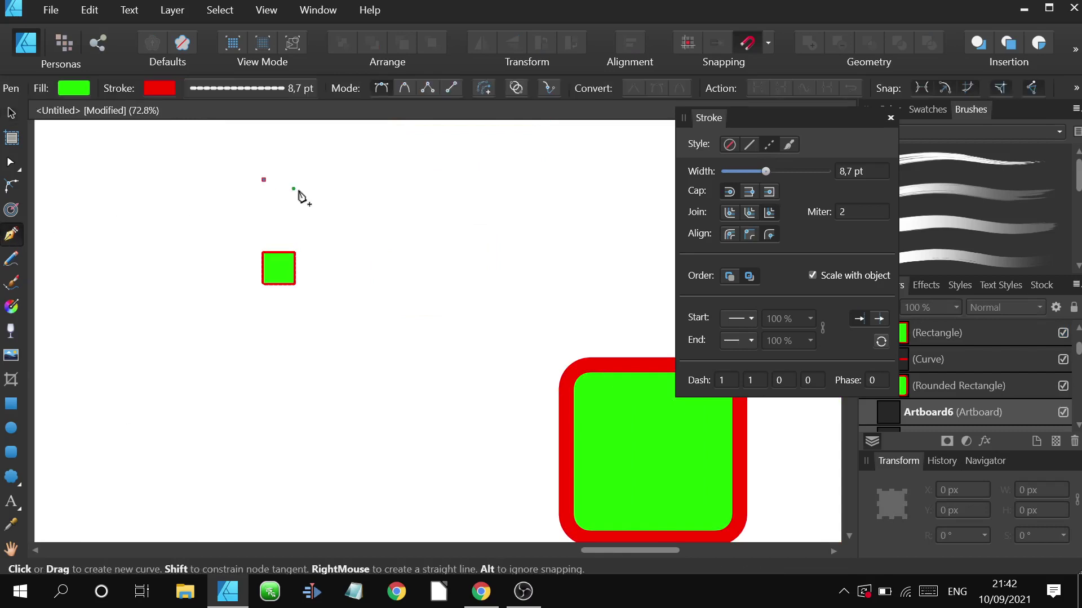
{"action": "left_click", "coordinate": [555, 179]}
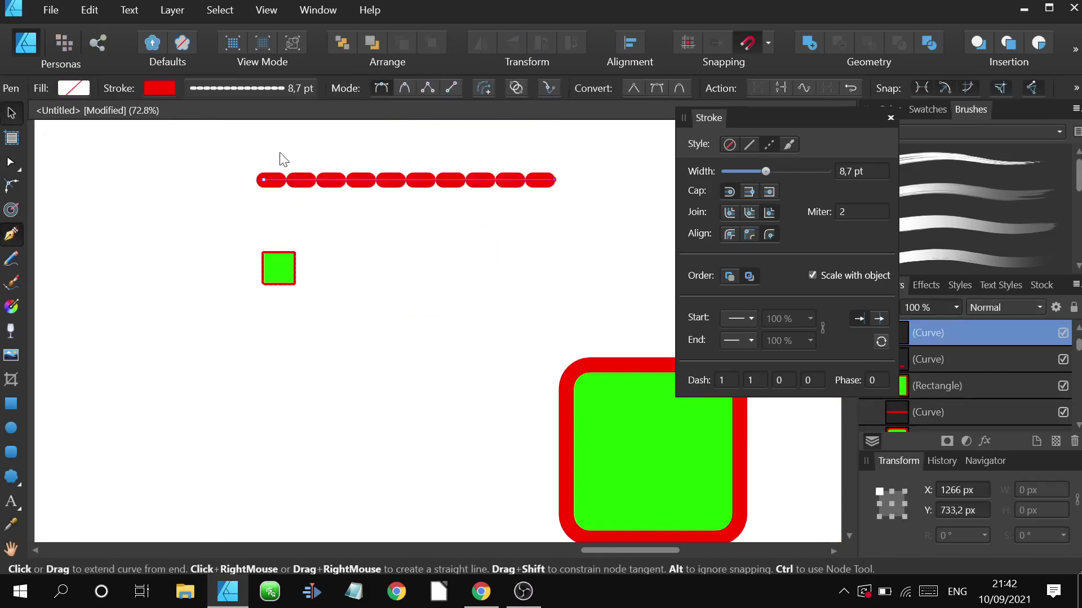
{"action": "scroll", "coordinate": [371, 246], "scroll_direction": "up", "scroll_amount": 3}
{"action": "left_click_drag", "start_coordinate": [424, 190], "coordinate": [408, 261]}
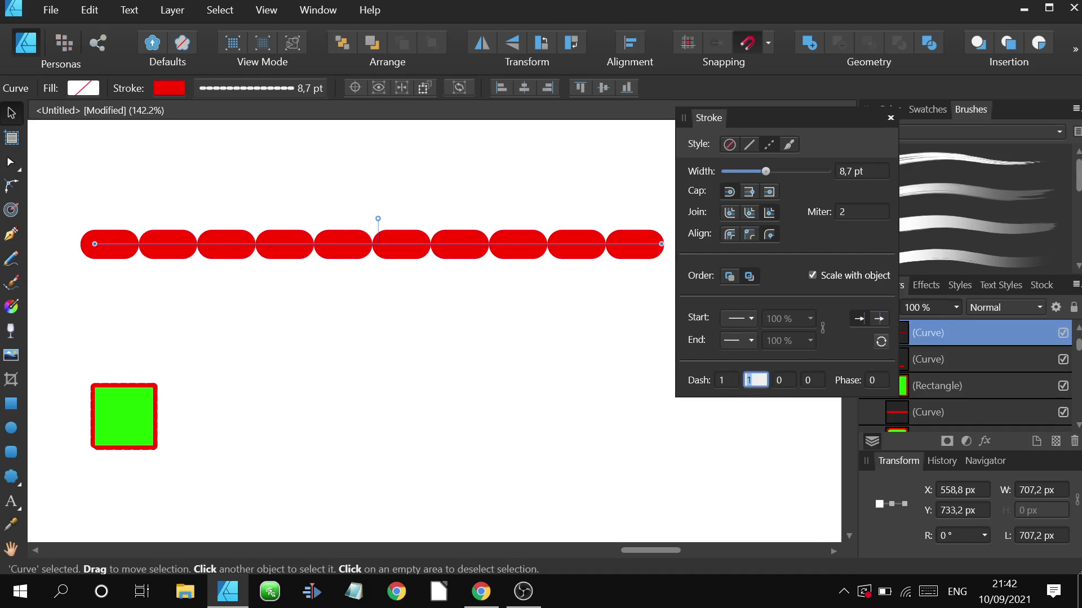
Try a dash length of 2 and a gap of 2 on the horizontal line and undo both changes.
{"action": "type", "text": "2"}
{"action": "key", "text": "Return"}
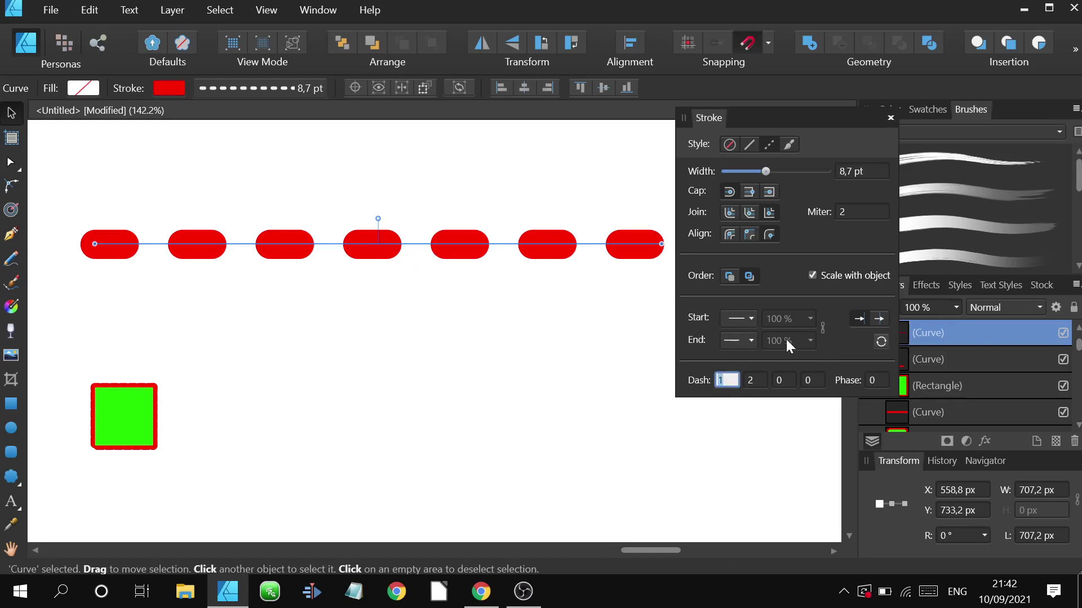
{"action": "type", "text": "2"}
{"action": "key", "text": "Return"}
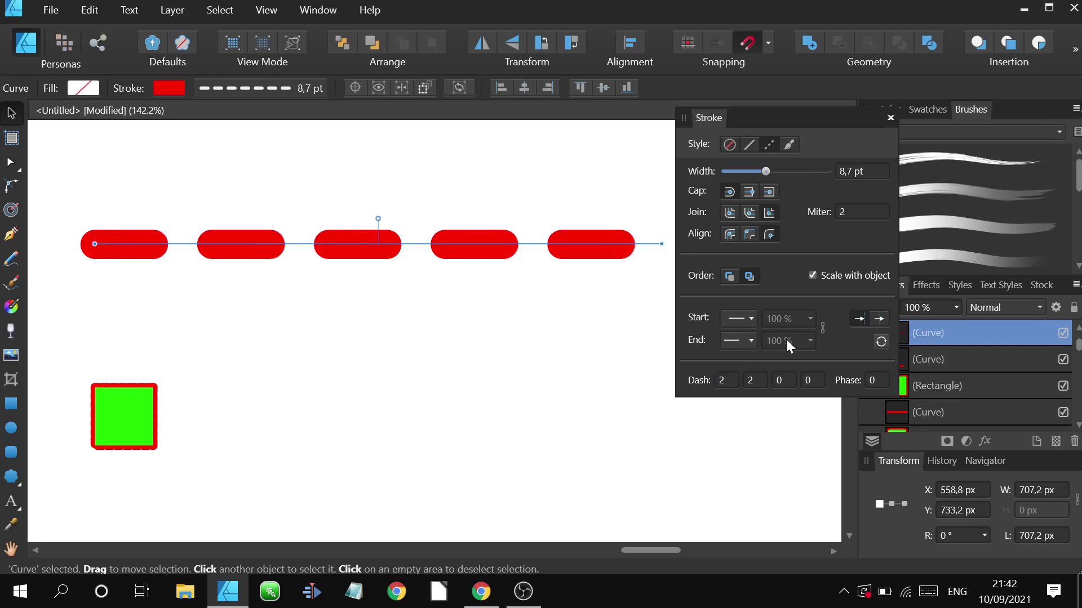
{"action": "key", "text": "ctrl+z"}
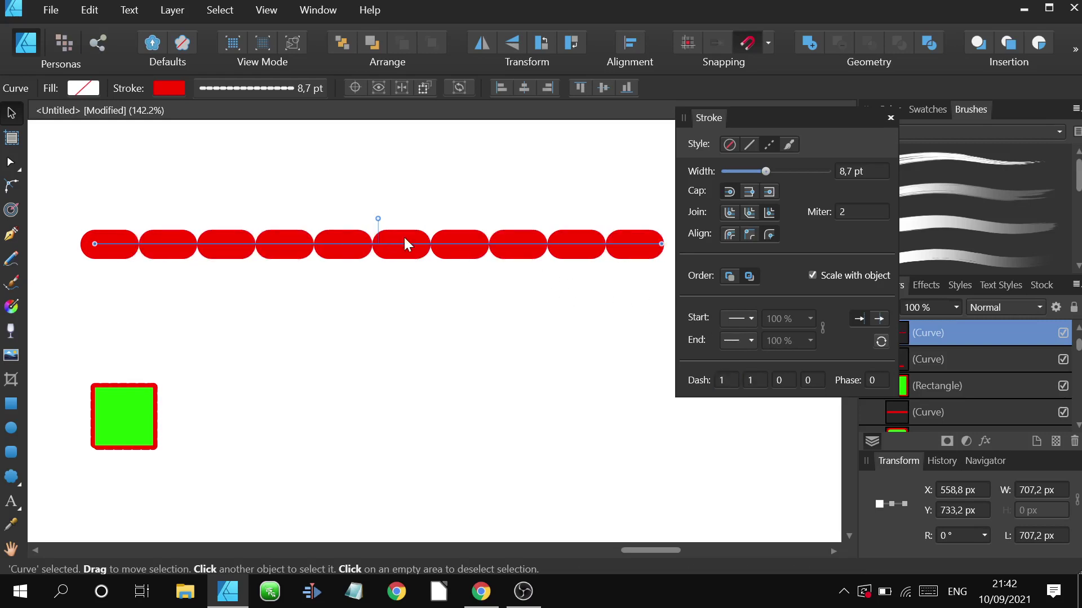
Give the horizontal line a textured stroke style, trying the first 128 Acrylics brush before applying the 200 one.
{"action": "scroll", "coordinate": [410, 283], "scroll_direction": "down", "scroll_amount": 3}
{"action": "left_click_drag", "start_coordinate": [486, 351], "coordinate": [461, 381]}
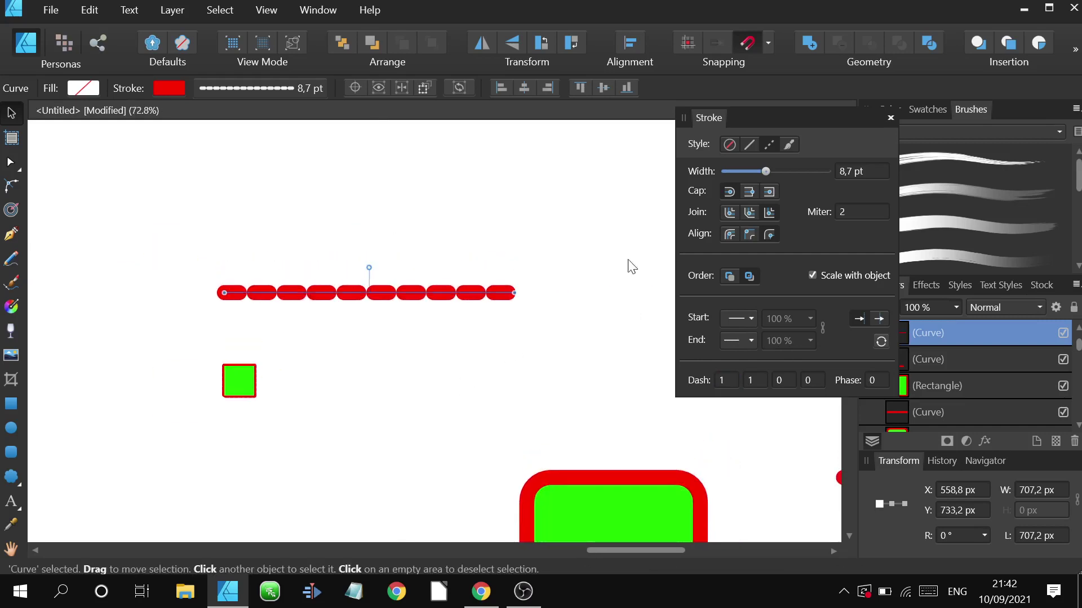
{"action": "left_click", "coordinate": [790, 144]}
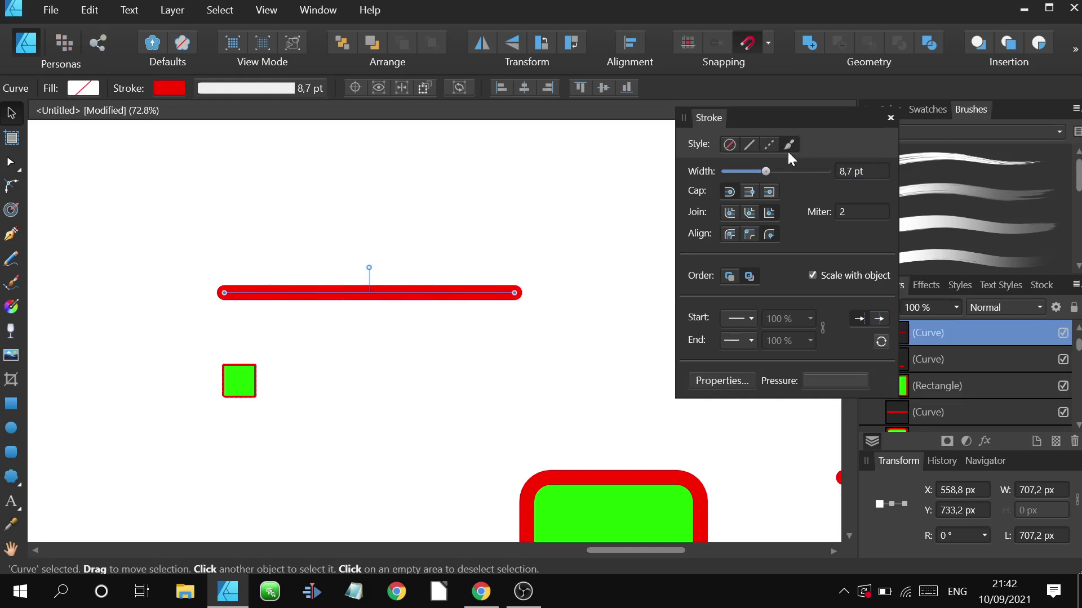
{"action": "mouse_move", "coordinate": [721, 116]}
{"action": "left_mouse_down"}
{"action": "mouse_move", "coordinate": [706, 197]}
{"action": "mouse_move", "coordinate": [718, 251]}
{"action": "left_mouse_up"}
{"action": "left_click", "coordinate": [955, 160]}
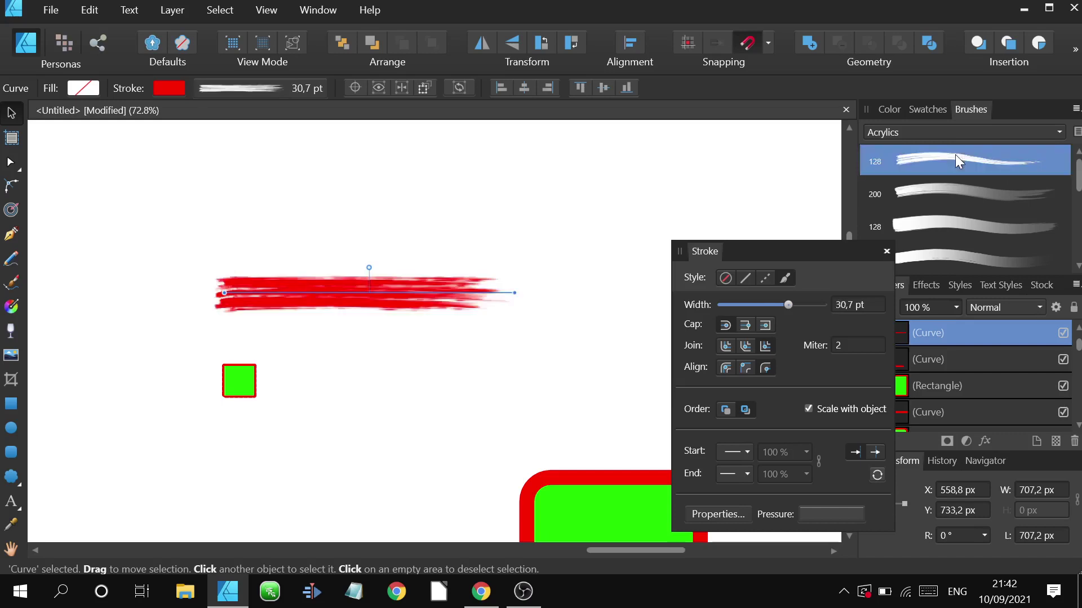
{"action": "left_click", "coordinate": [960, 193]}
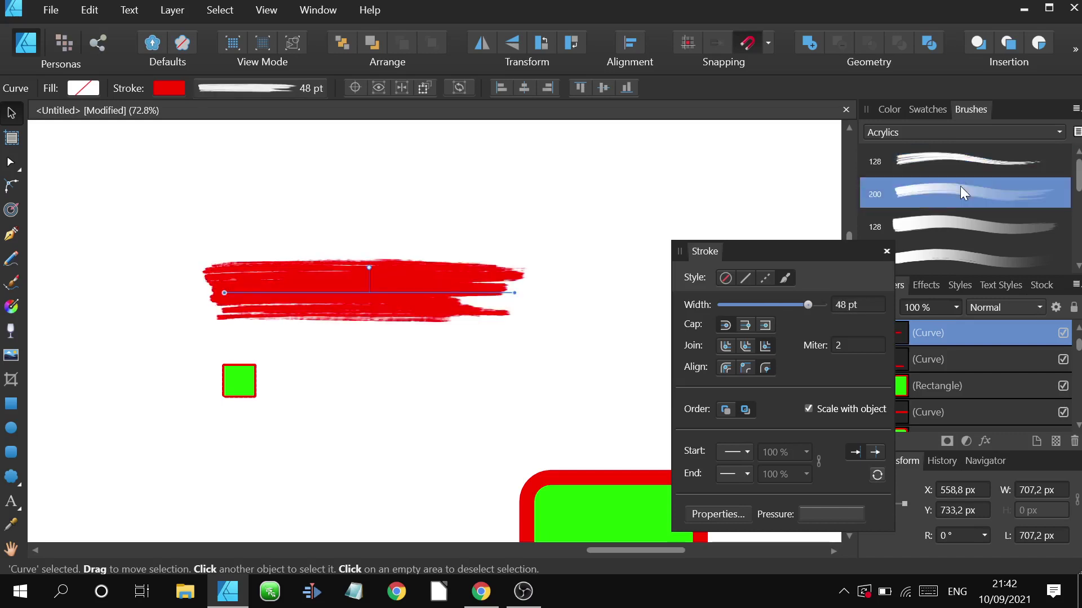
Dock the floating stroke settings back between the colour and swatches settings.
{"action": "left_click", "coordinate": [773, 279]}
{"action": "left_click", "coordinate": [777, 278]}
{"action": "mouse_move", "coordinate": [708, 254]}
{"action": "left_mouse_down"}
{"action": "mouse_move", "coordinate": [572, 182]}
{"action": "mouse_move", "coordinate": [895, 138]}
{"action": "mouse_move", "coordinate": [984, 108]}
{"action": "mouse_move", "coordinate": [921, 106]}
{"action": "left_mouse_up"}
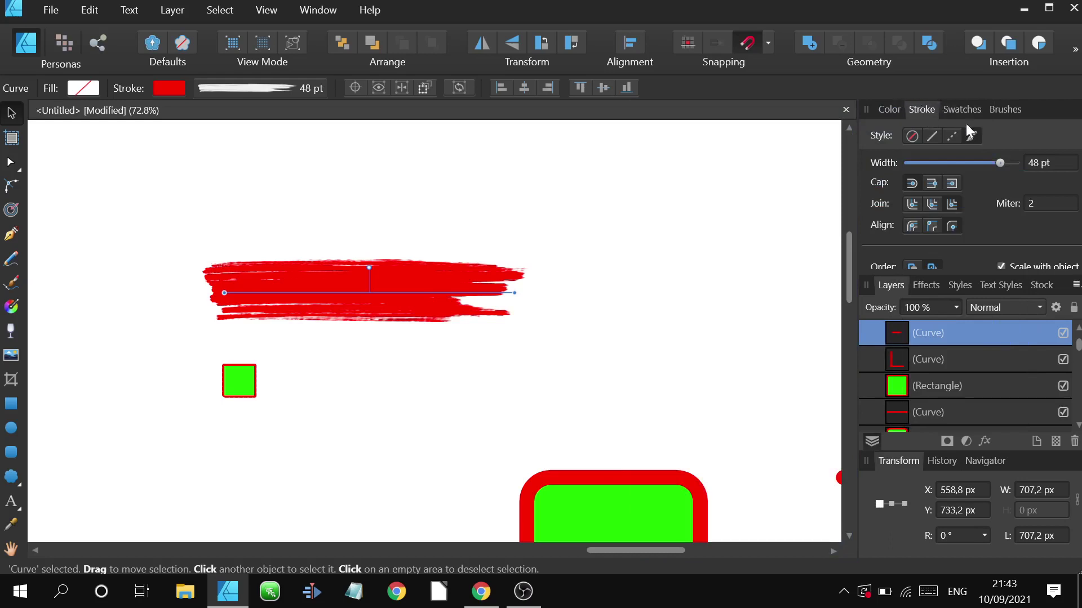
{"action": "scroll", "coordinate": [924, 313], "scroll_direction": "down", "scroll_amount": 1}
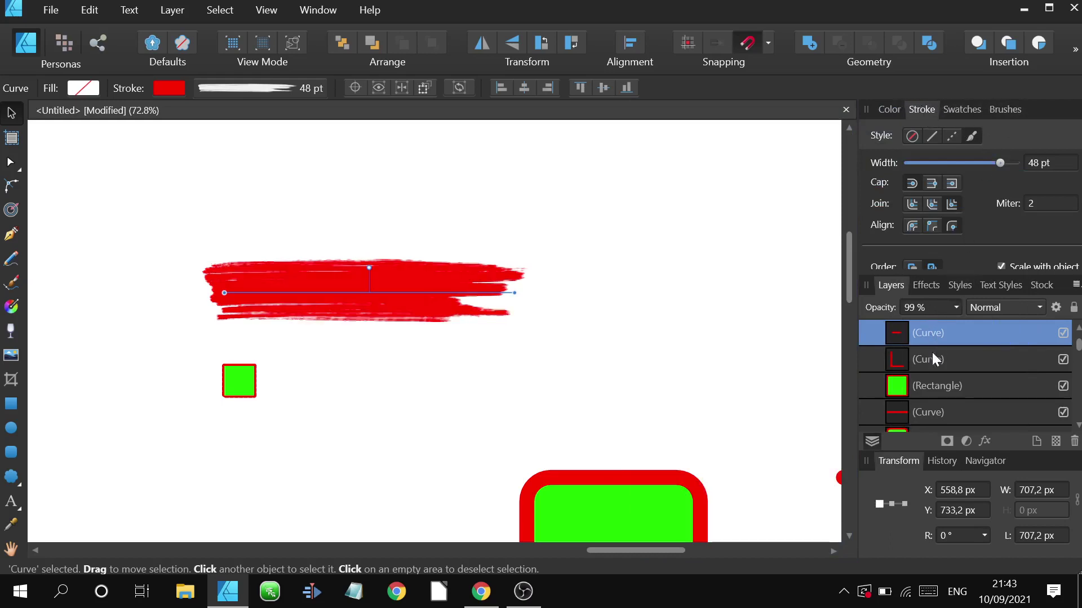
{"action": "scroll", "coordinate": [642, 365], "scroll_direction": "down", "scroll_amount": 3}
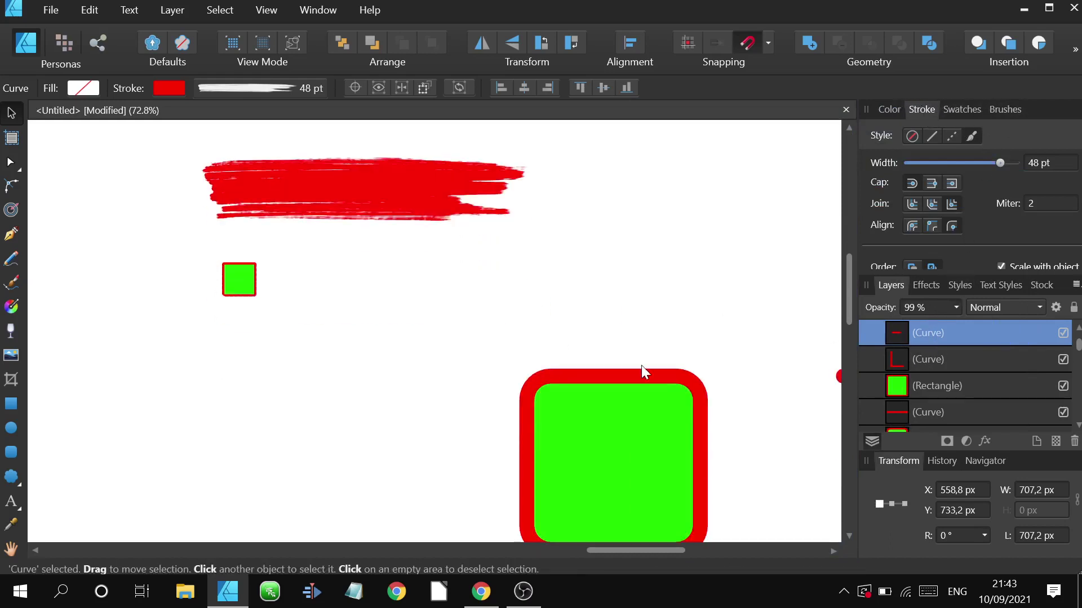
{"action": "scroll", "coordinate": [968, 353], "scroll_direction": "down", "scroll_amount": 4}
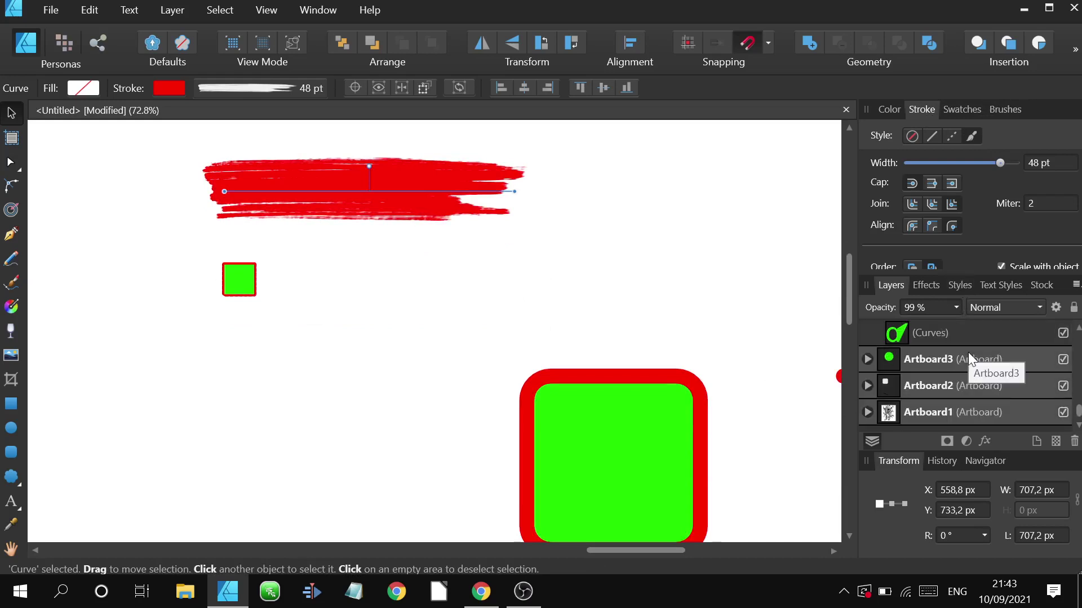
{"action": "scroll", "coordinate": [968, 352], "scroll_direction": "up", "scroll_amount": 8}
{"action": "left_click_drag", "start_coordinate": [635, 355], "coordinate": [546, 264]}
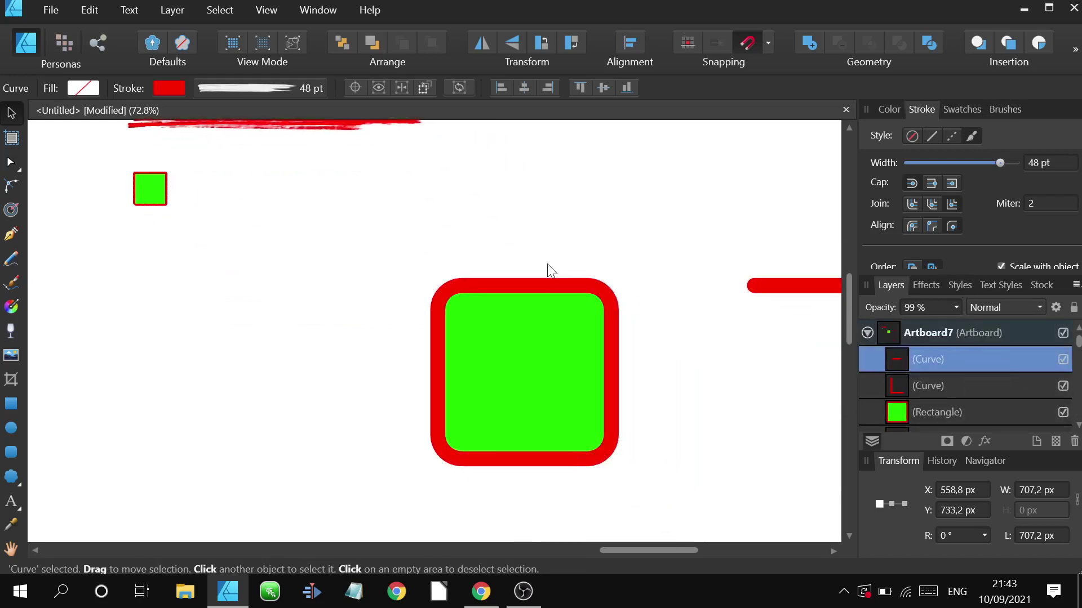
{"action": "scroll", "coordinate": [792, 357], "scroll_direction": "up", "scroll_amount": 1}
Move the small green square onto the rounded rectangle, to about X 1471, Y 1323 px.
{"action": "left_click", "coordinate": [369, 273]}
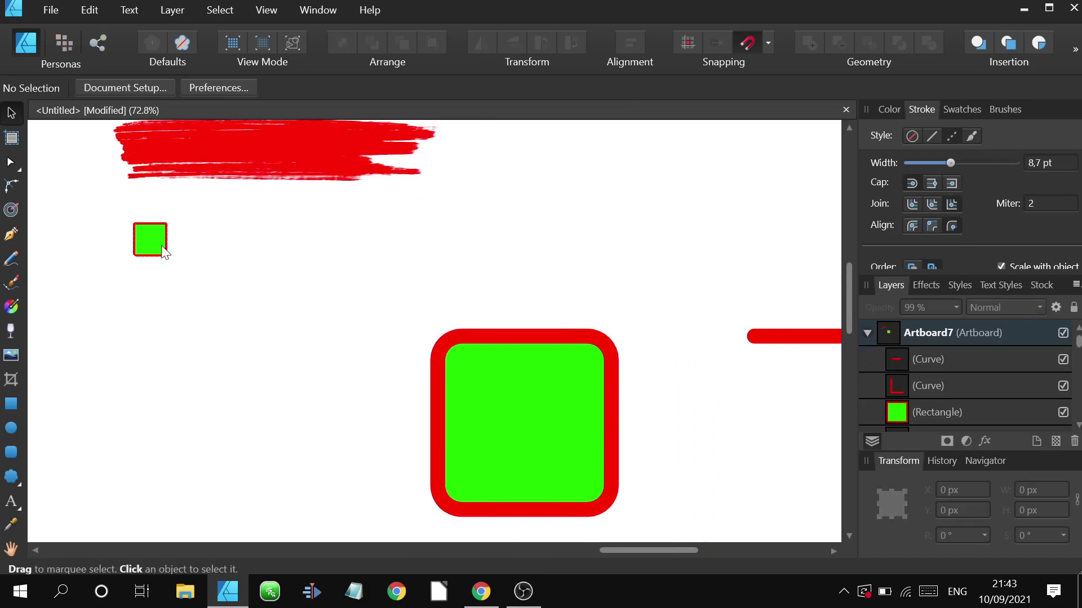
{"action": "left_click", "coordinate": [154, 247]}
{"action": "left_click_drag", "start_coordinate": [233, 254], "coordinate": [173, 225]}
{"action": "mouse_move", "coordinate": [86, 211]}
{"action": "left_mouse_down"}
{"action": "mouse_move", "coordinate": [195, 243]}
{"action": "mouse_move", "coordinate": [490, 366]}
{"action": "mouse_move", "coordinate": [471, 386]}
{"action": "left_mouse_up"}
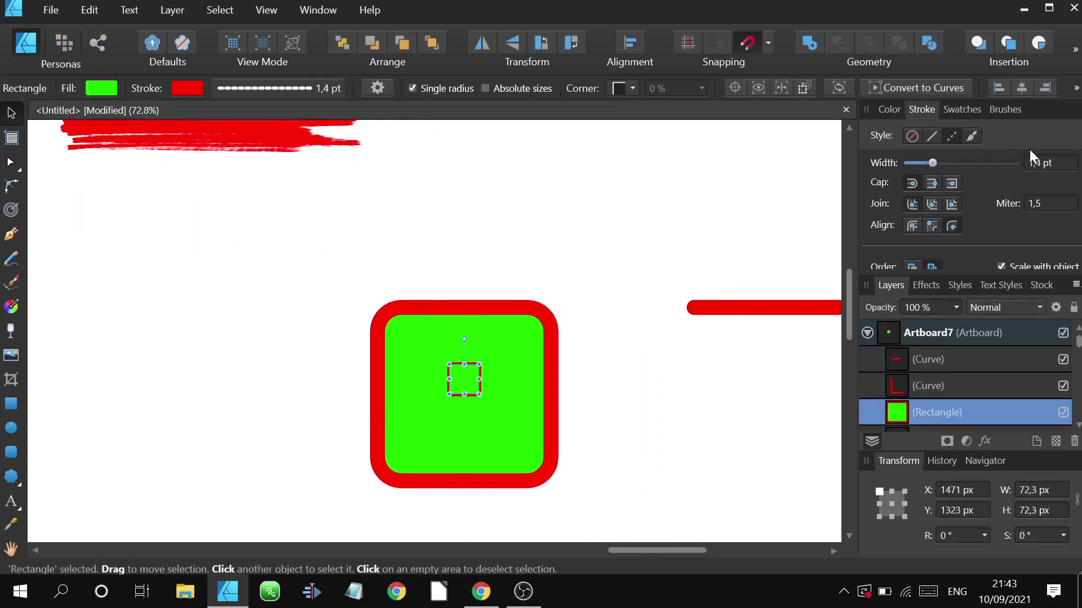
Give the small square a pale green fill (H 113, S 35, L 67) and black stroke, and stretch it to about 267 px wide across the rounded rectangle's edge.
{"action": "left_click", "coordinate": [890, 110]}
{"action": "mouse_move", "coordinate": [997, 195]}
{"action": "left_mouse_down"}
{"action": "mouse_move", "coordinate": [959, 184]}
{"action": "mouse_move", "coordinate": [947, 168]}
{"action": "mouse_move", "coordinate": [972, 207]}
{"action": "mouse_move", "coordinate": [952, 173]}
{"action": "mouse_move", "coordinate": [962, 200]}
{"action": "left_mouse_up"}
{"action": "left_click", "coordinate": [893, 159]}
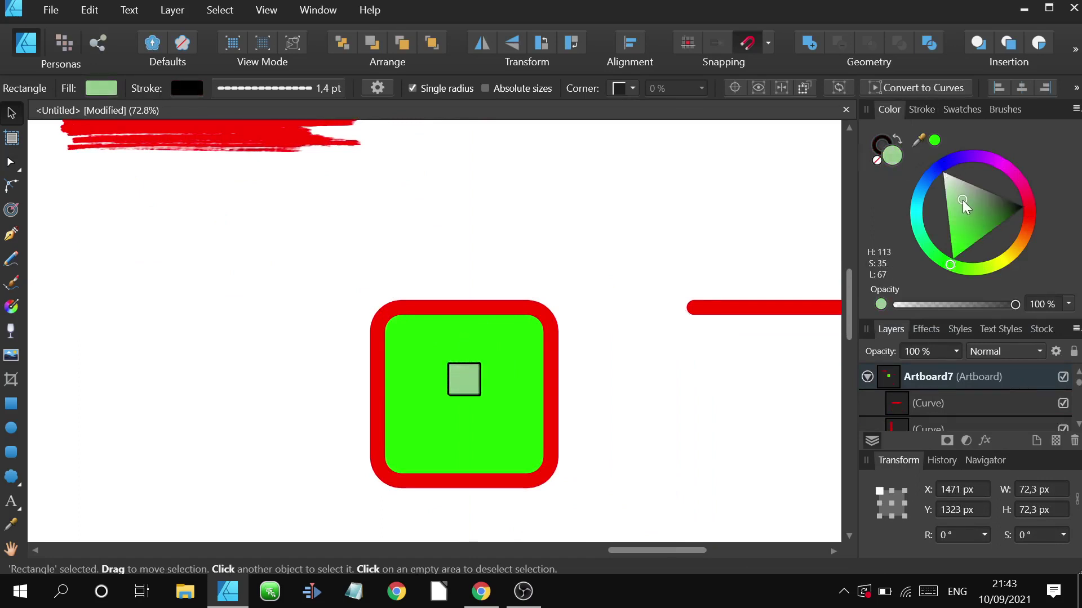
{"action": "scroll", "coordinate": [470, 256], "scroll_direction": "down", "scroll_amount": 3}
{"action": "mouse_move", "coordinate": [443, 281]}
{"action": "left_mouse_down"}
{"action": "mouse_move", "coordinate": [524, 281]}
{"action": "mouse_move", "coordinate": [498, 268]}
{"action": "left_mouse_up"}
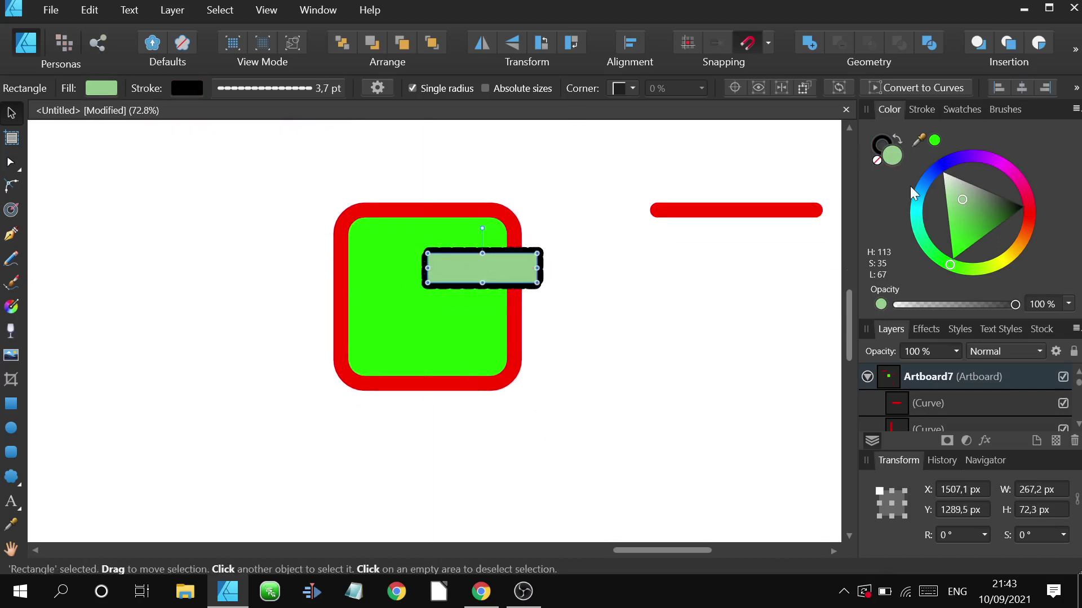
Swap the stretched rectangle's fill and stroke colours, making the fill black, and remove its stroke colour.
{"action": "left_click", "coordinate": [894, 137]}
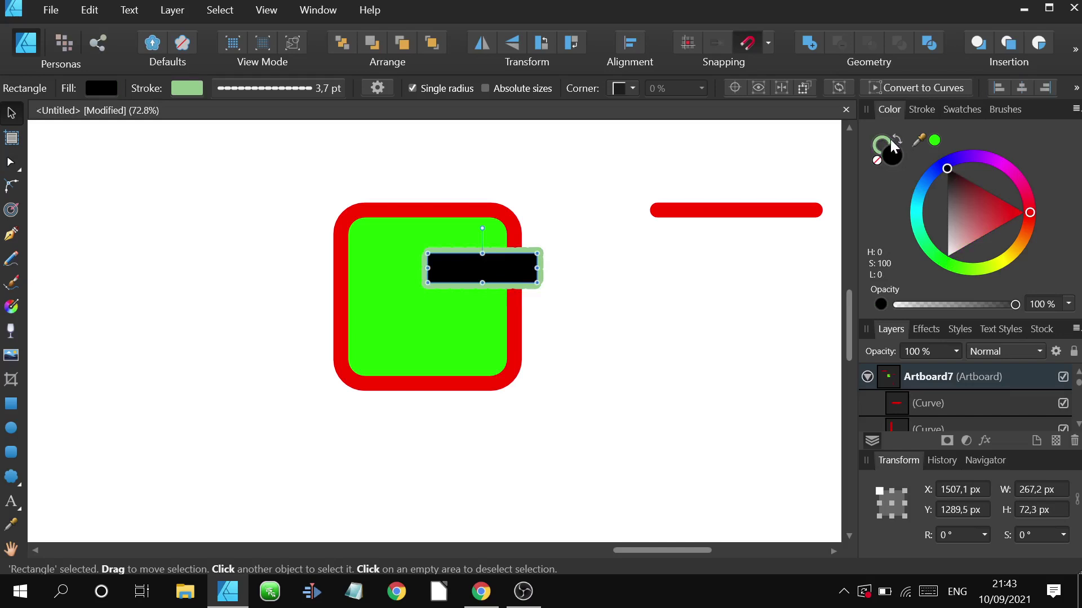
{"action": "left_click", "coordinate": [877, 160]}
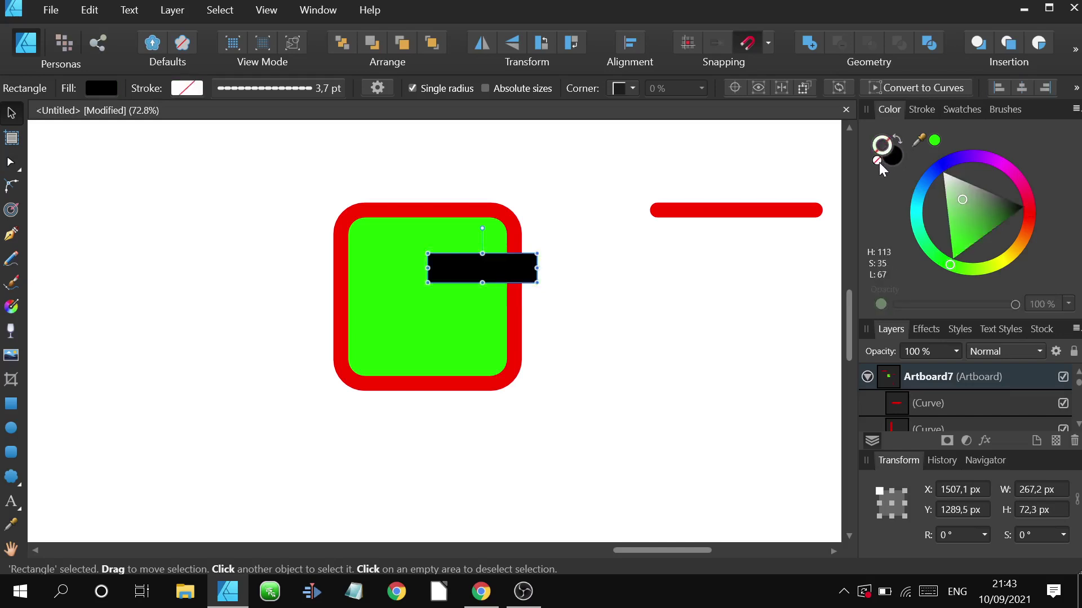
Bring the green rounded rectangle and the black rectangle forward in the stacking order, and clear the selection.
{"action": "scroll", "coordinate": [510, 248], "scroll_direction": "up", "scroll_amount": 3}
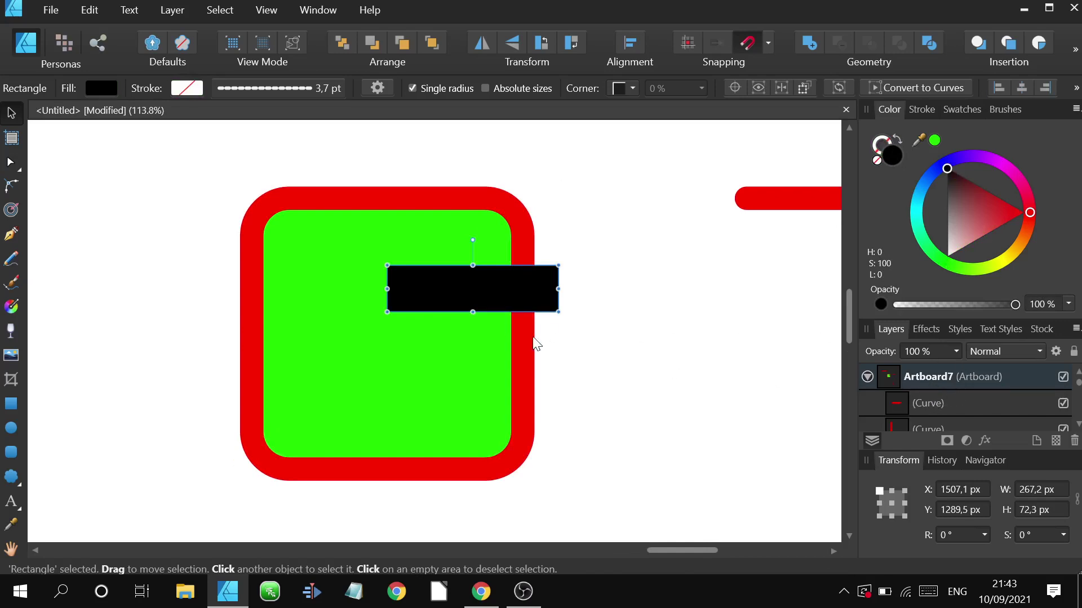
{"action": "left_click", "coordinate": [527, 353]}
{"action": "left_click", "coordinate": [551, 310], "text": "shift"}
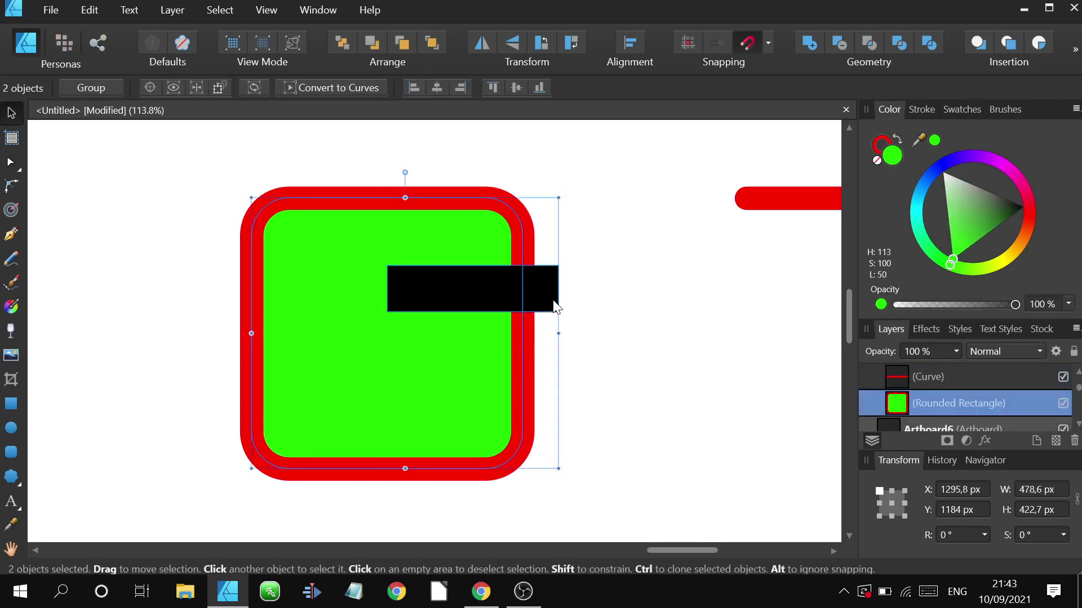
{"action": "key", "text": "ctrl+shift+]"}
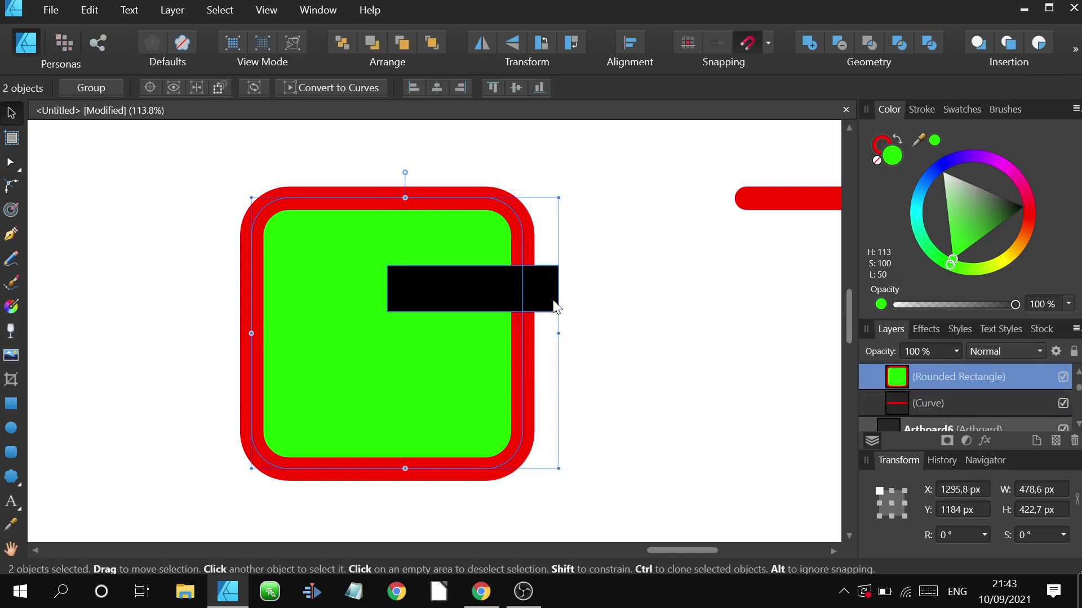
{"action": "left_click", "coordinate": [615, 255]}
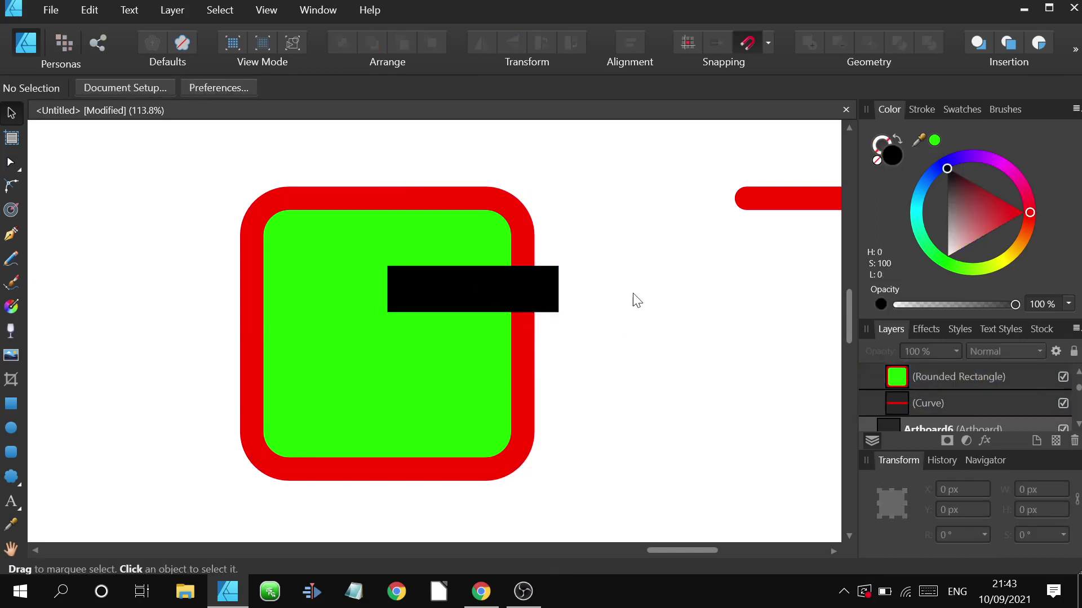
Float the layer list over the canvas and move the black rectangle to about X 1451, Y 1330 px.
{"action": "left_click", "coordinate": [532, 288]}
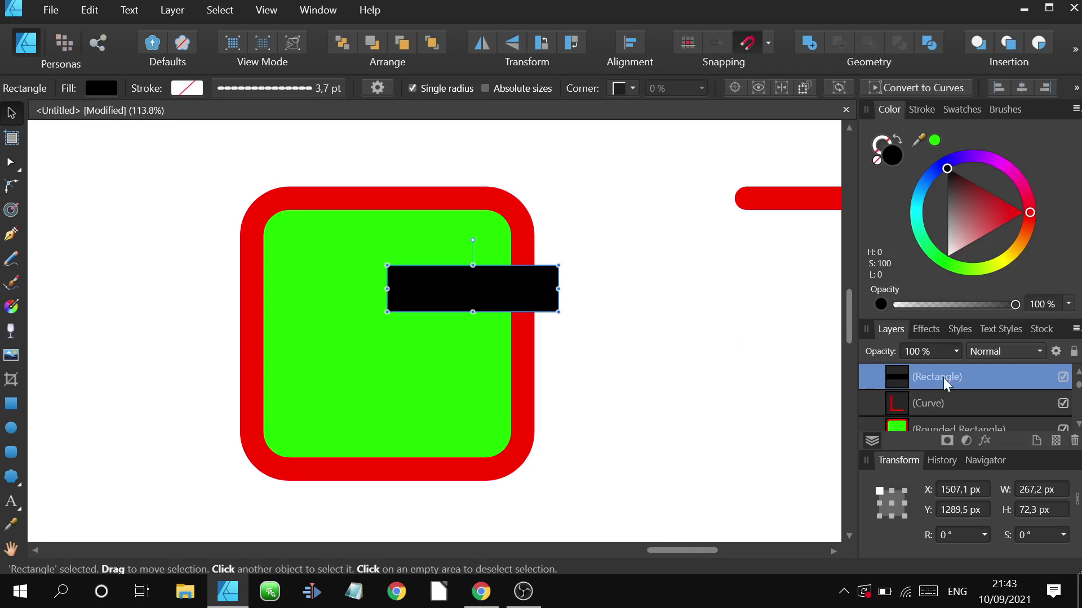
{"action": "left_click_drag", "start_coordinate": [891, 333], "coordinate": [697, 208]}
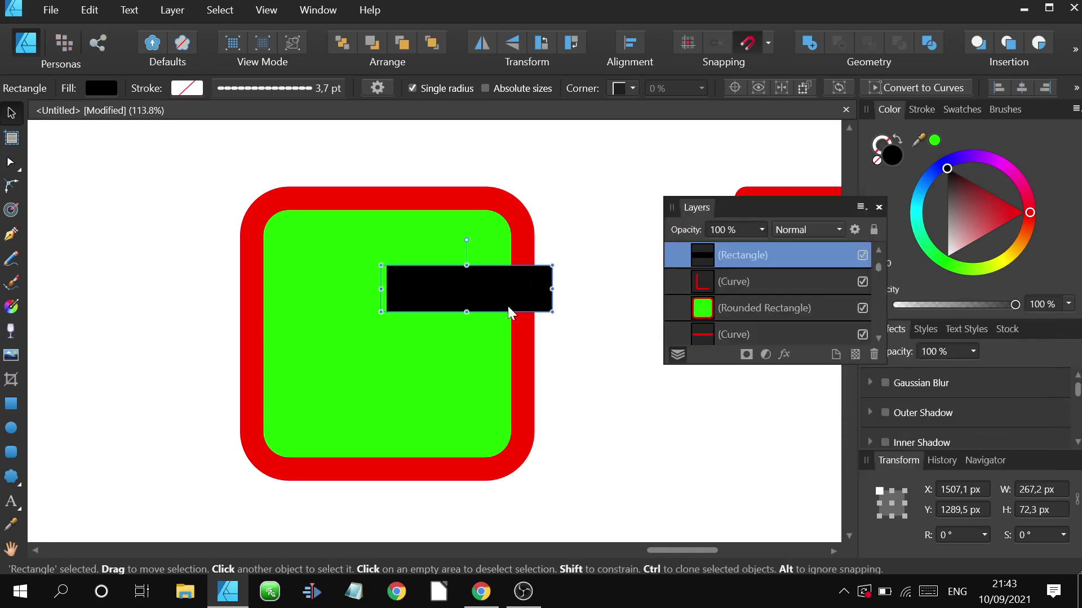
{"action": "left_click_drag", "start_coordinate": [508, 306], "coordinate": [472, 333]}
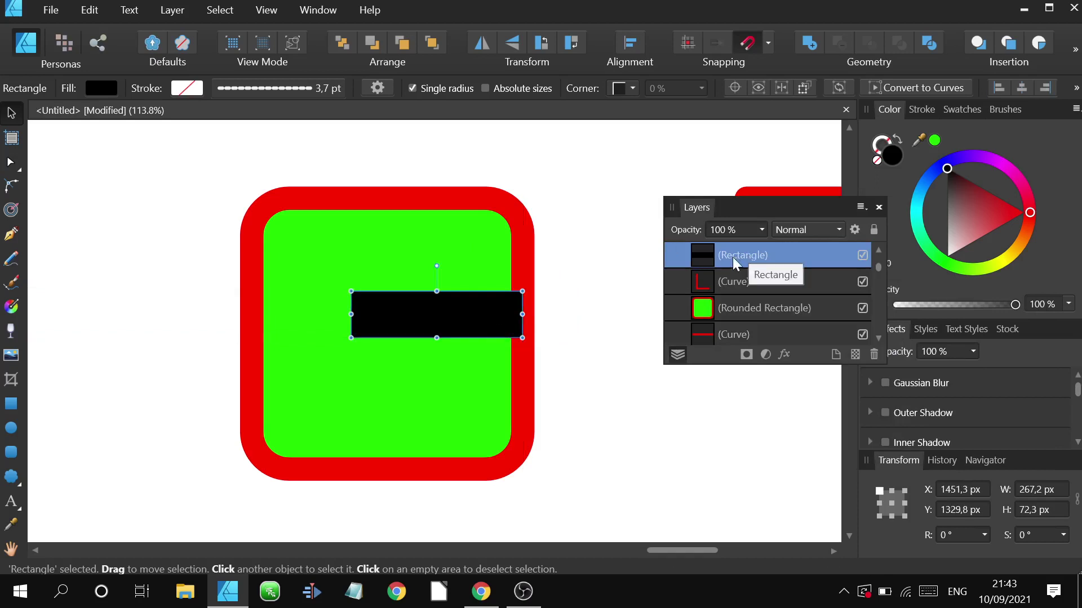
Nest the black rectangle inside the rounded rectangle's layer and shift it sideways to about X 1585 px, across the shape's edge.
{"action": "left_click_drag", "start_coordinate": [729, 256], "coordinate": [768, 309]}
{"action": "left_click_drag", "start_coordinate": [509, 311], "coordinate": [542, 318]}
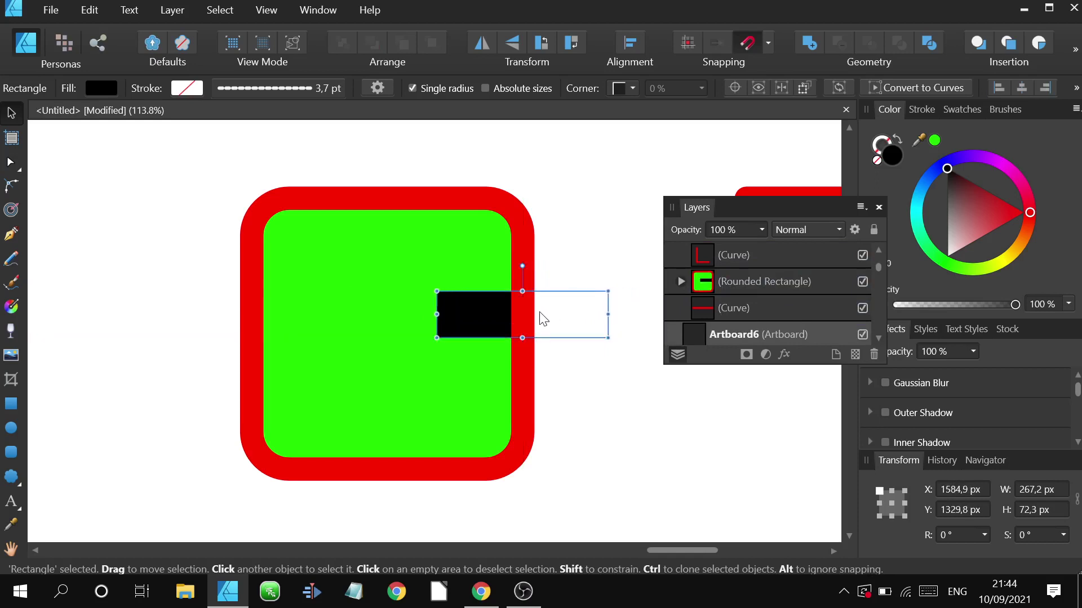
Try moving the nested black rectangle onto the L-shaped curve's layer, and undo the move.
{"action": "left_click", "coordinate": [680, 281]}
{"action": "left_click_drag", "start_coordinate": [743, 307], "coordinate": [724, 265]}
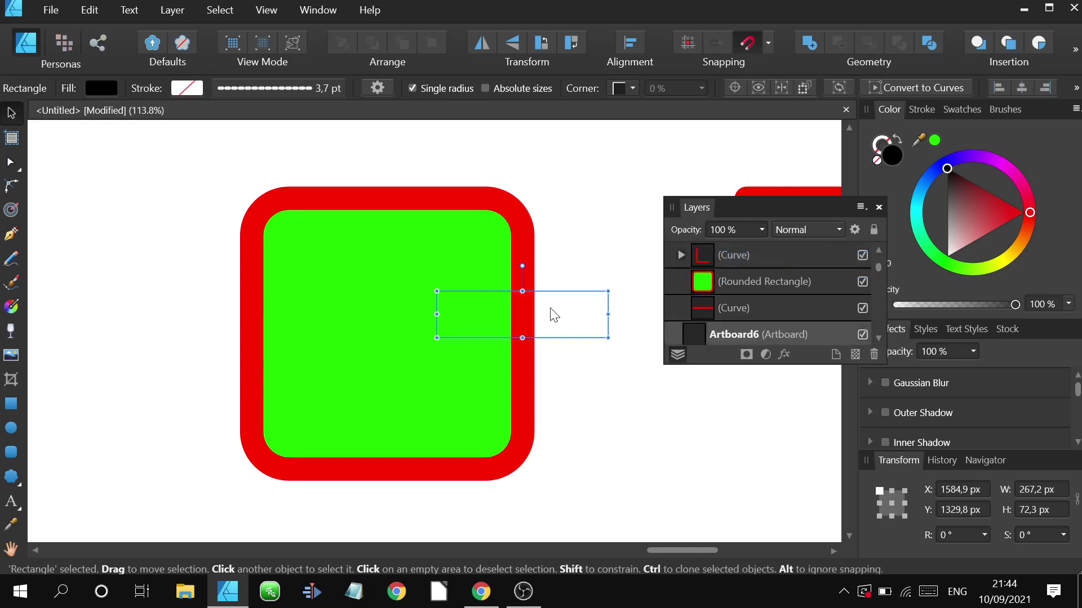
{"action": "mouse_move", "coordinate": [551, 314]}
{"action": "left_mouse_down"}
{"action": "mouse_move", "coordinate": [596, 309]}
{"action": "mouse_move", "coordinate": [550, 297]}
{"action": "left_mouse_up"}
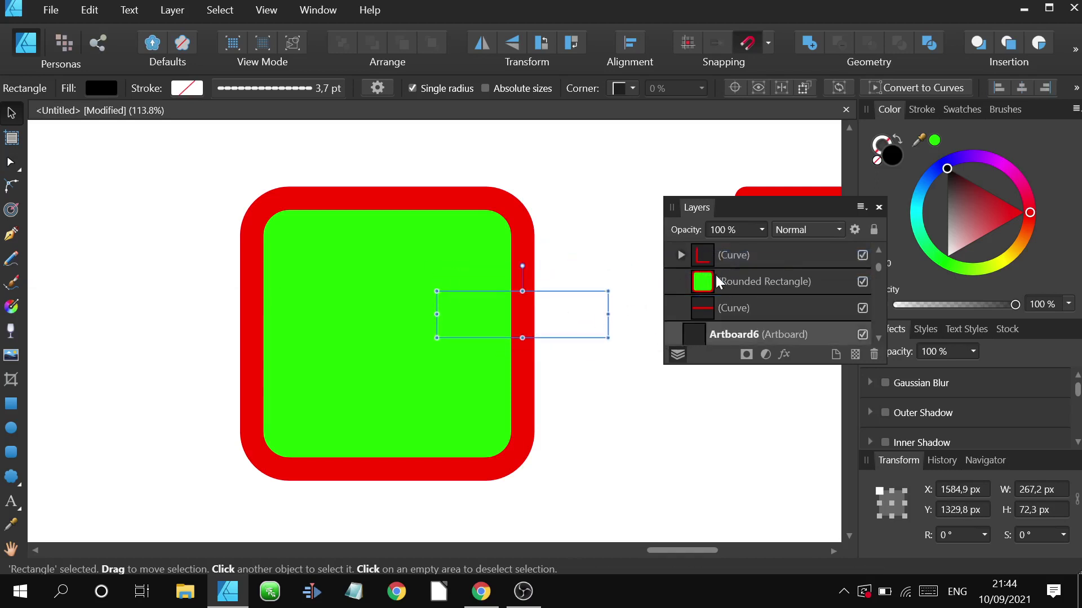
{"action": "key", "text": "ctrl+z"}
{"action": "key", "text": "ctrl+z"}
Take the black rectangle out of the rounded rectangle's layer, and nest it inside again at about X 1585, Y 1330 px.
{"action": "left_click_drag", "start_coordinate": [739, 309], "coordinate": [697, 261]}
{"action": "left_click_drag", "start_coordinate": [520, 313], "coordinate": [512, 354]}
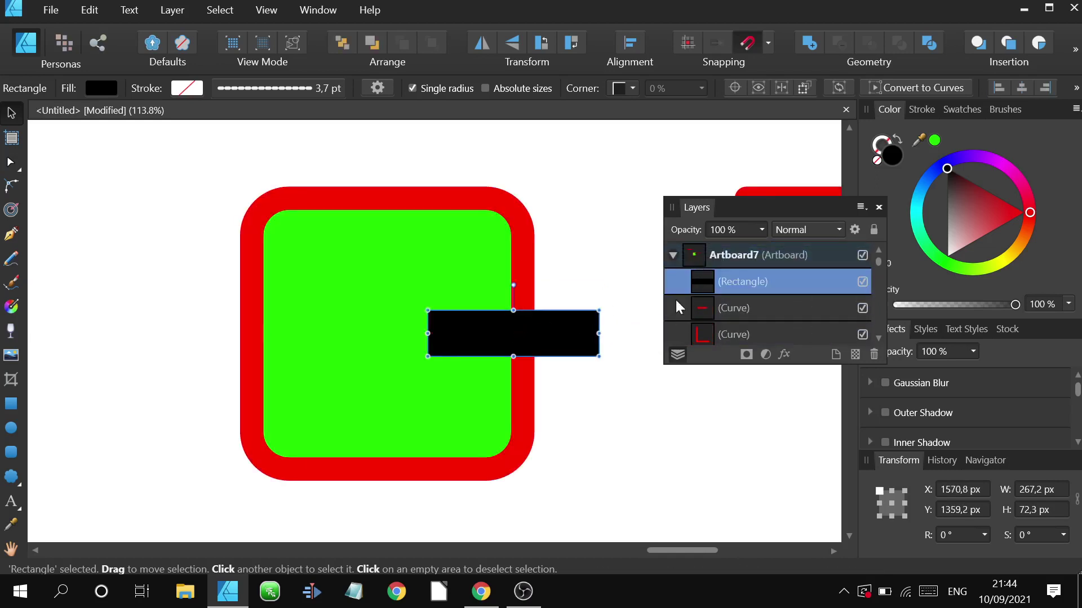
{"action": "left_click_drag", "start_coordinate": [729, 280], "coordinate": [789, 258]}
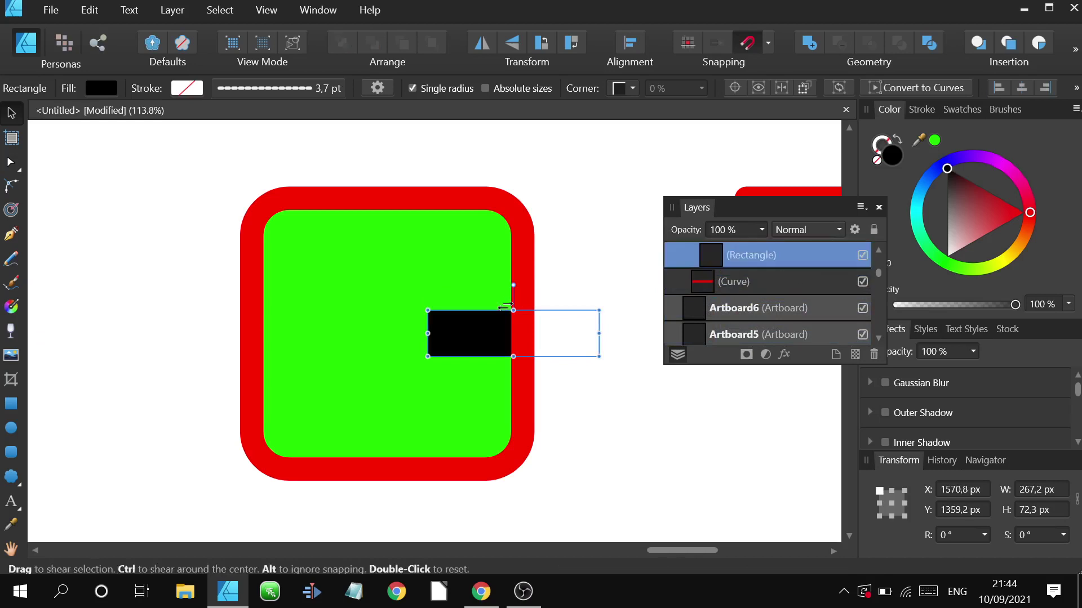
{"action": "scroll", "coordinate": [505, 322], "scroll_direction": "down", "scroll_amount": 3}
{"action": "left_click_drag", "start_coordinate": [505, 322], "coordinate": [509, 313]}
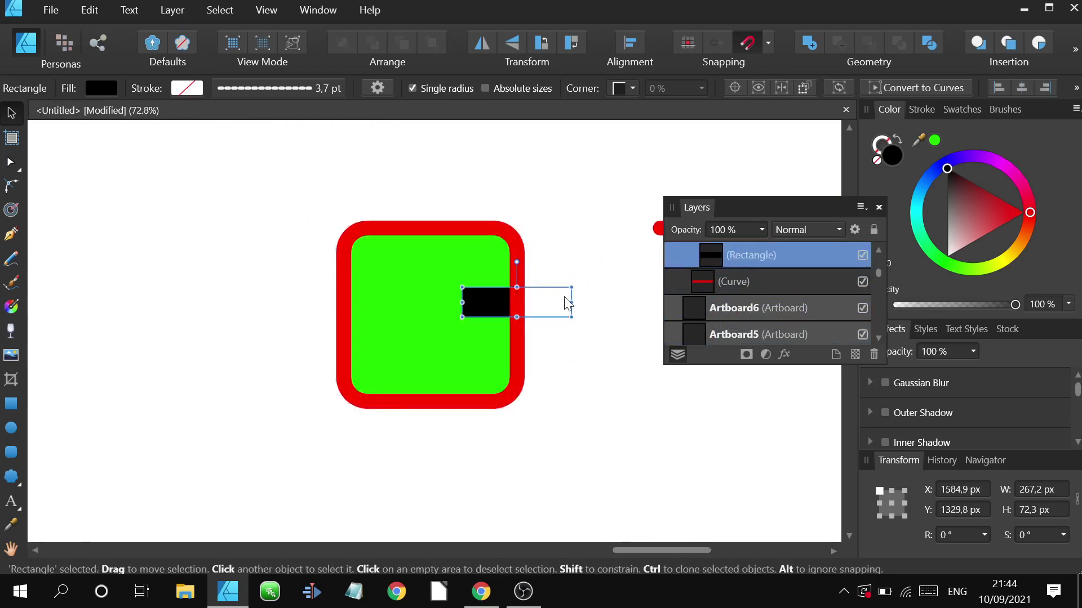
Dock the floating layer list back between the effects and styles settings, and clear the selection.
{"action": "scroll", "coordinate": [586, 284], "scroll_direction": "down", "scroll_amount": 2}
{"action": "left_click_drag", "start_coordinate": [685, 212], "coordinate": [924, 327]}
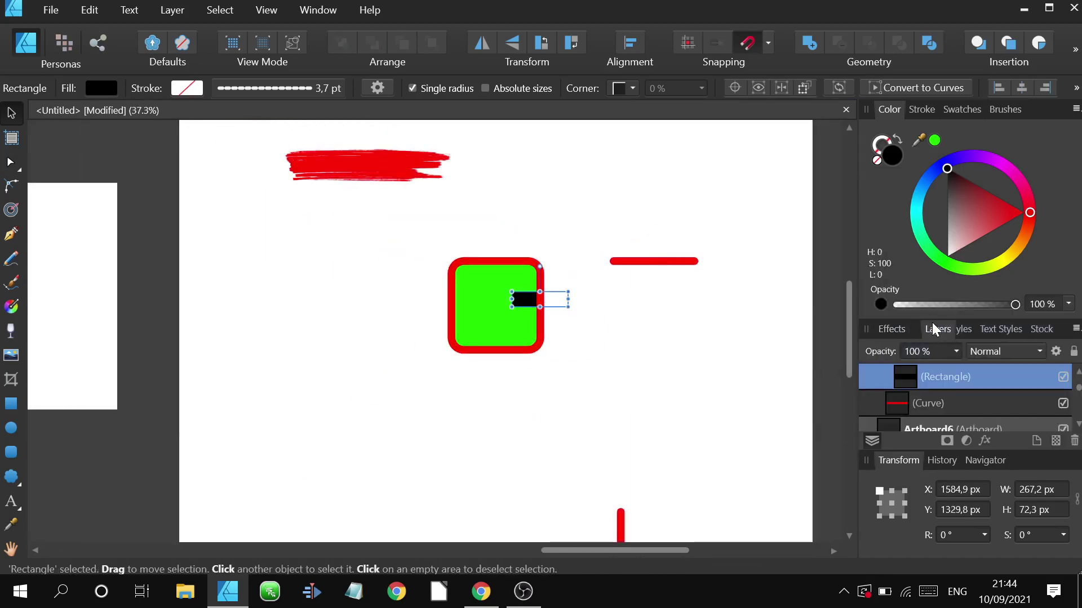
{"action": "left_click", "coordinate": [674, 333]}
{"action": "scroll", "coordinate": [566, 316], "scroll_direction": "down", "scroll_amount": 2}
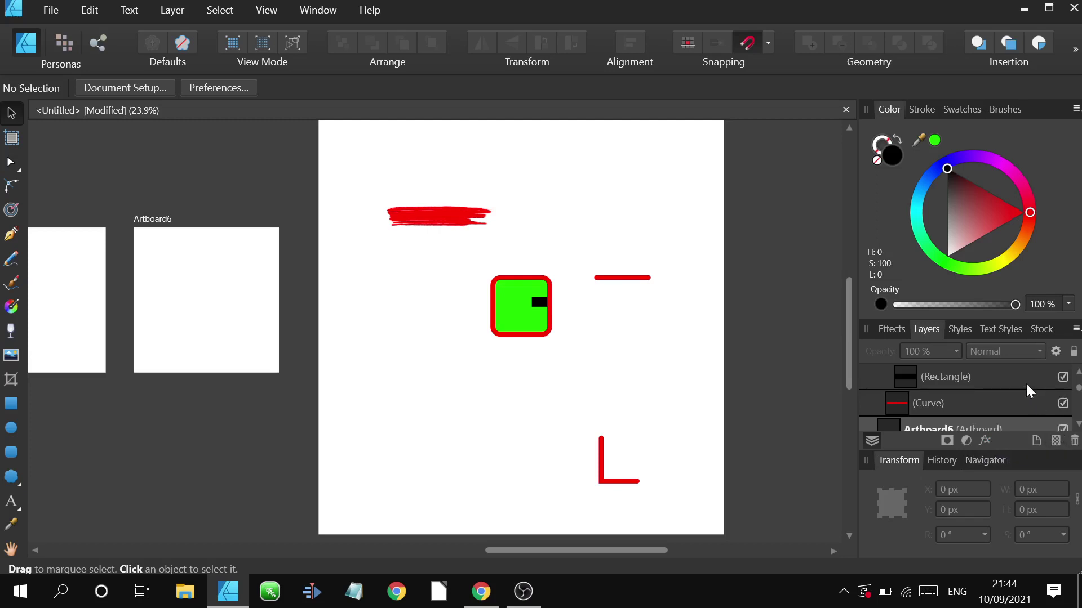
Float the effects settings over the canvas and enlarge them to show every effect from Gaussian Blur to Gradient Overlay.
{"action": "left_click", "coordinate": [905, 329]}
{"action": "scroll", "coordinate": [924, 383], "scroll_direction": "down", "scroll_amount": 3}
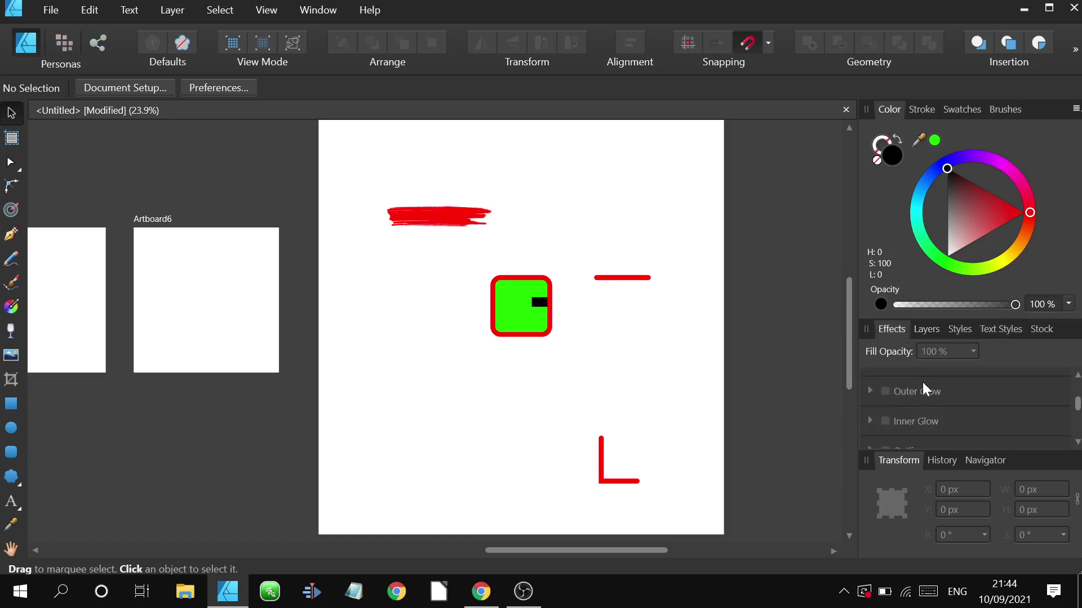
{"action": "left_click_drag", "start_coordinate": [889, 329], "coordinate": [599, 164]}
{"action": "scroll", "coordinate": [518, 256], "scroll_direction": "up", "scroll_amount": 1}
{"action": "scroll", "coordinate": [517, 256], "scroll_direction": "up", "scroll_amount": 1}
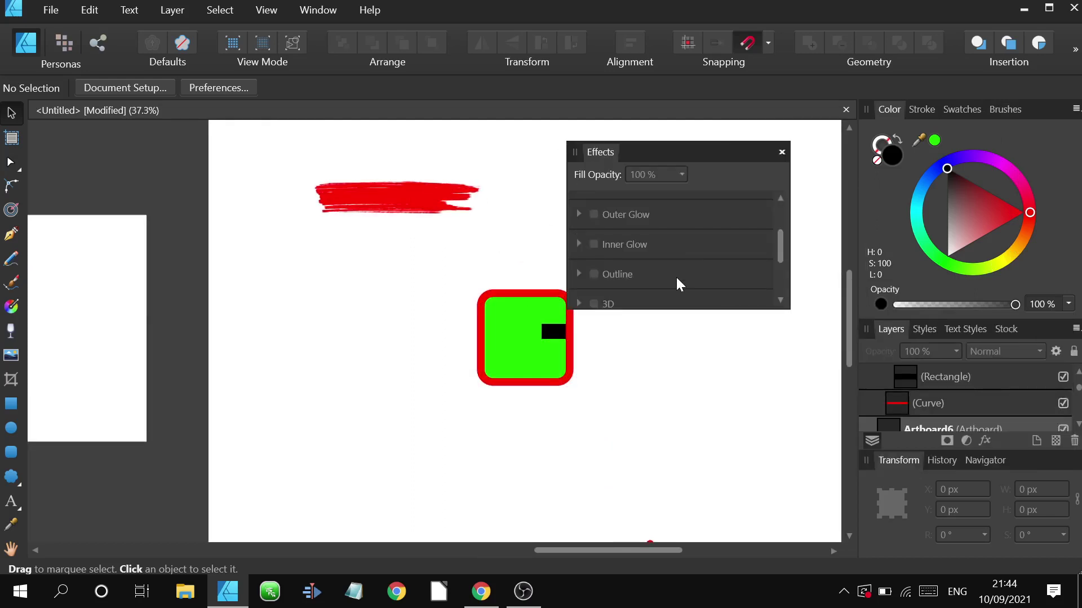
{"action": "left_click_drag", "start_coordinate": [654, 311], "coordinate": [662, 510]}
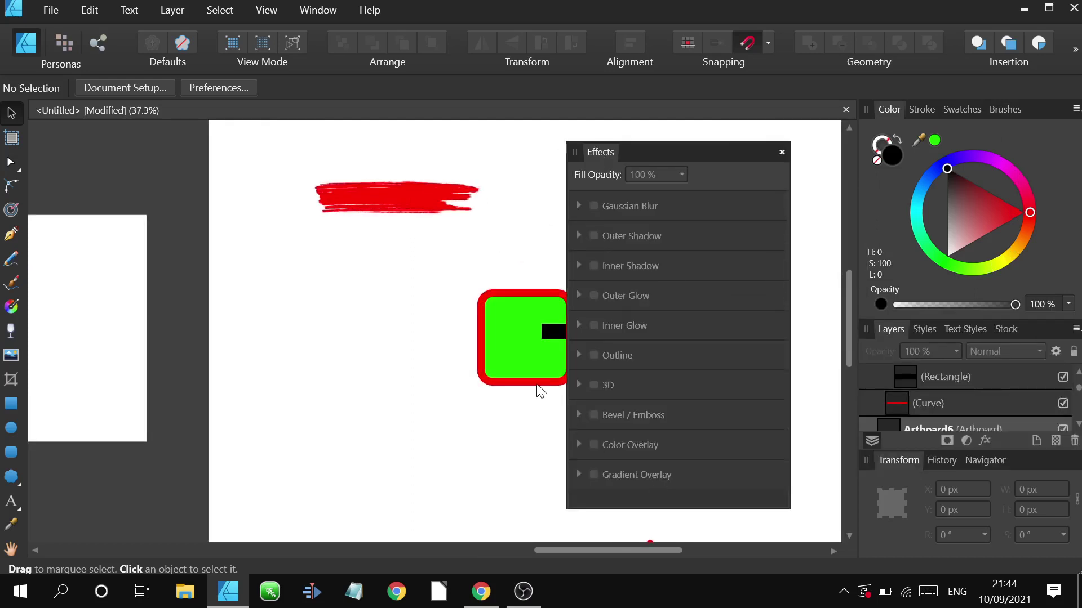
Move the rounded rectangle with its nested rectangle to about X 347, Y 992 px, and keep it selected.
{"action": "left_click", "coordinate": [517, 351]}
{"action": "left_click_drag", "start_coordinate": [515, 337], "coordinate": [381, 281]}
{"action": "left_click", "coordinate": [383, 284]}
{"action": "scroll", "coordinate": [370, 272], "scroll_direction": "up", "scroll_amount": 2}
{"action": "left_click", "coordinate": [332, 300]}
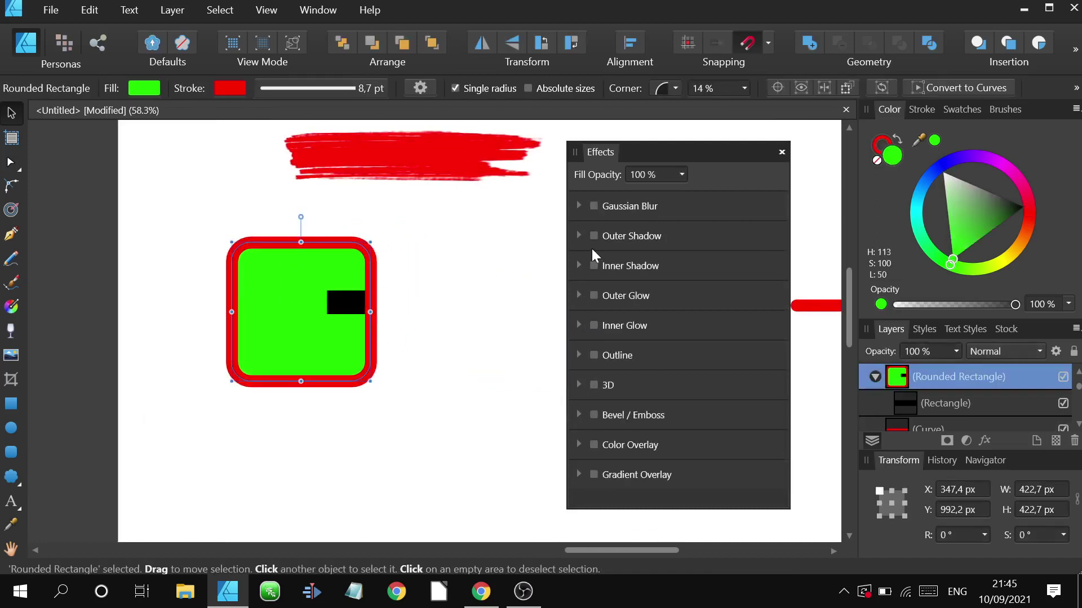
Try an outer shadow on the rounded rectangle with 100 % opacity, 58.3 px radius and 38.8 px offset, and turn it off.
{"action": "left_click", "coordinate": [594, 235]}
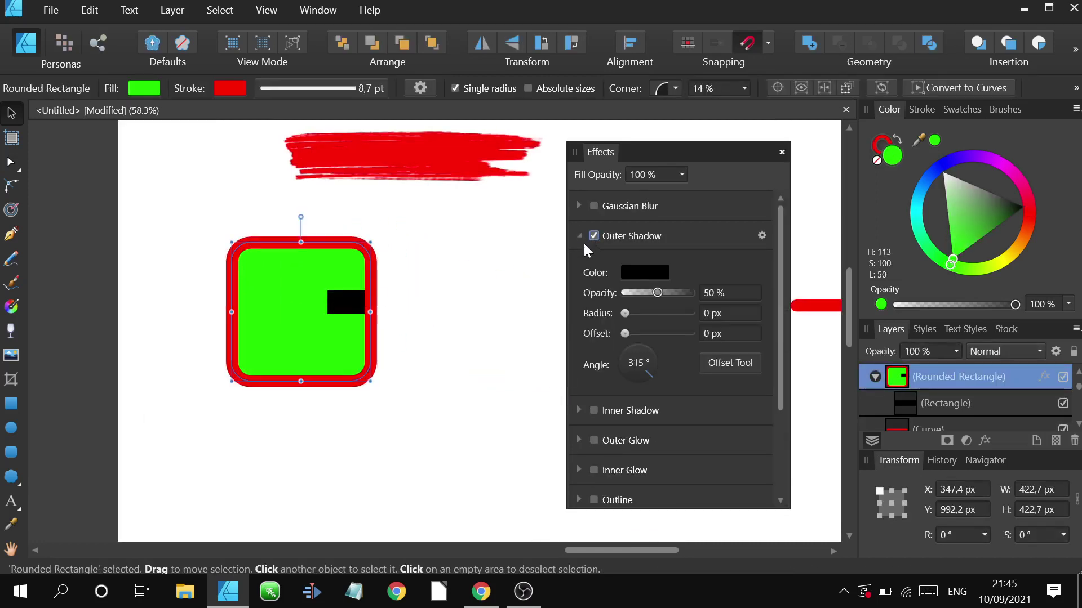
{"action": "left_click_drag", "start_coordinate": [655, 285], "coordinate": [707, 294]}
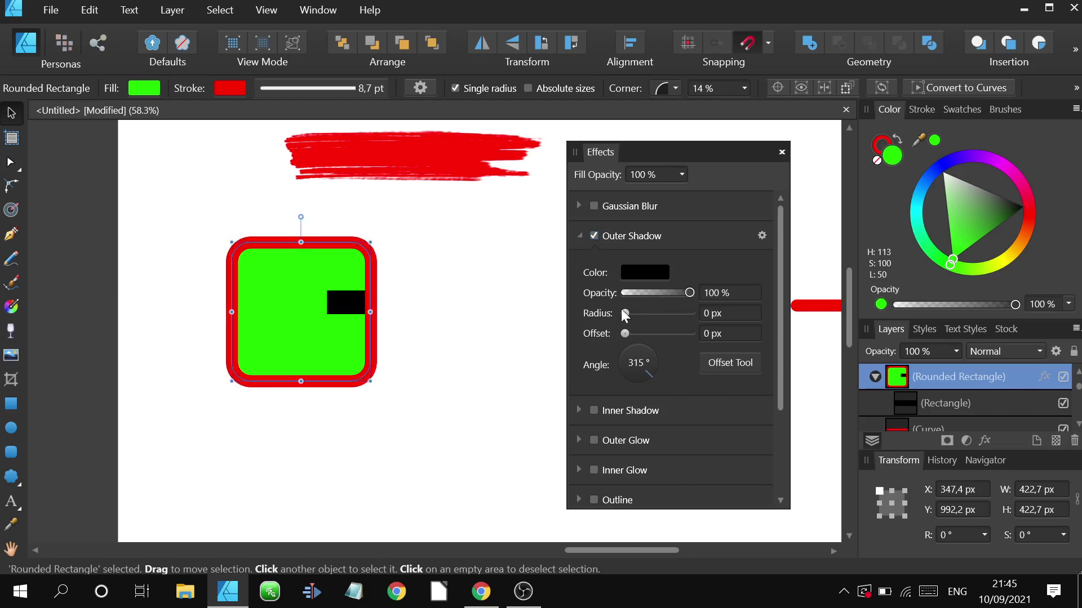
{"action": "scroll", "coordinate": [366, 278], "scroll_direction": "up", "scroll_amount": 4}
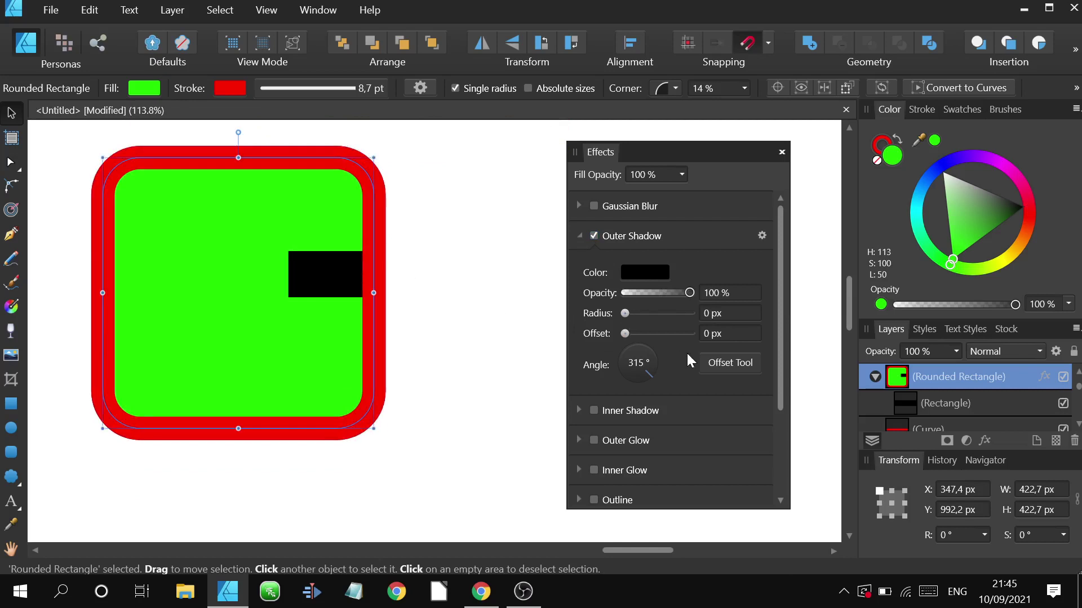
{"action": "left_click_drag", "start_coordinate": [625, 314], "coordinate": [700, 313]}
{"action": "left_click_drag", "start_coordinate": [633, 333], "coordinate": [684, 322]}
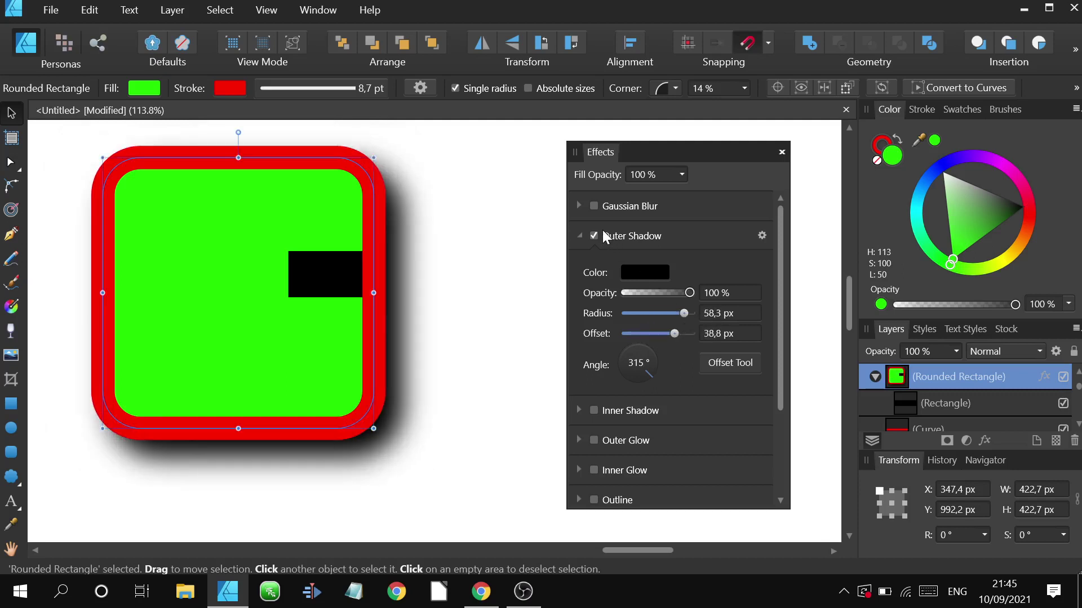
{"action": "left_click", "coordinate": [595, 235]}
Try a Gaussian blur with a 9.2 px radius on the rounded rectangle, and turn it off.
{"action": "left_click", "coordinate": [594, 206]}
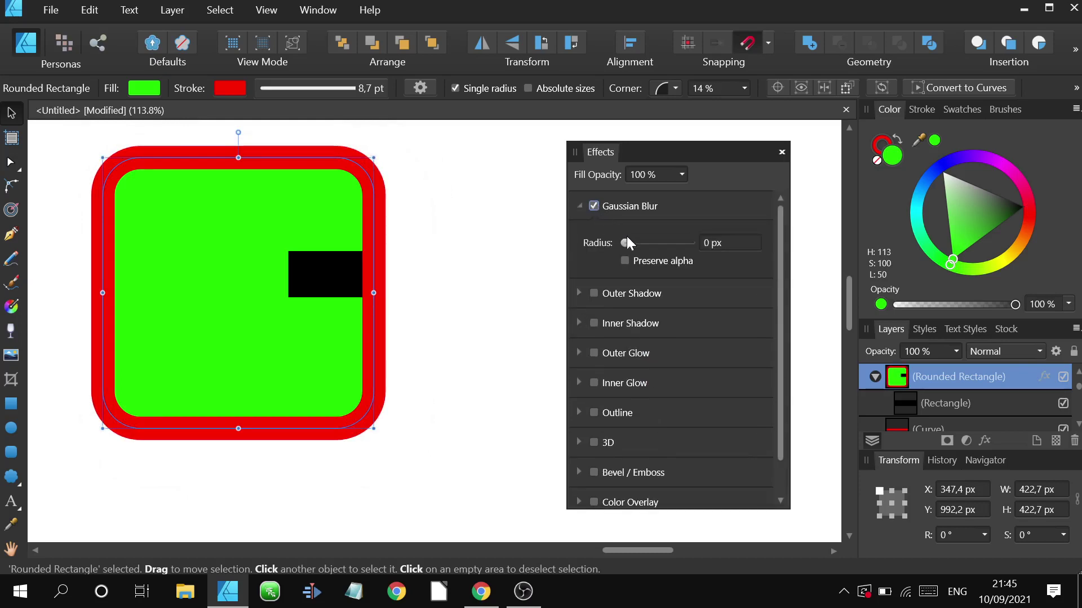
{"action": "left_click_drag", "start_coordinate": [622, 243], "coordinate": [651, 245]}
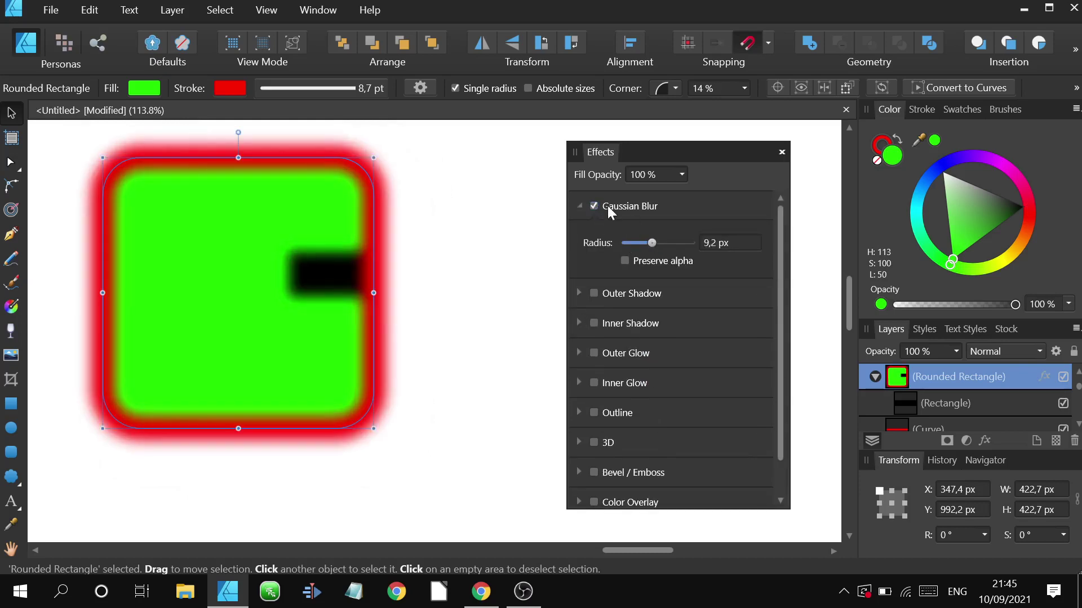
{"action": "left_click", "coordinate": [594, 206]}
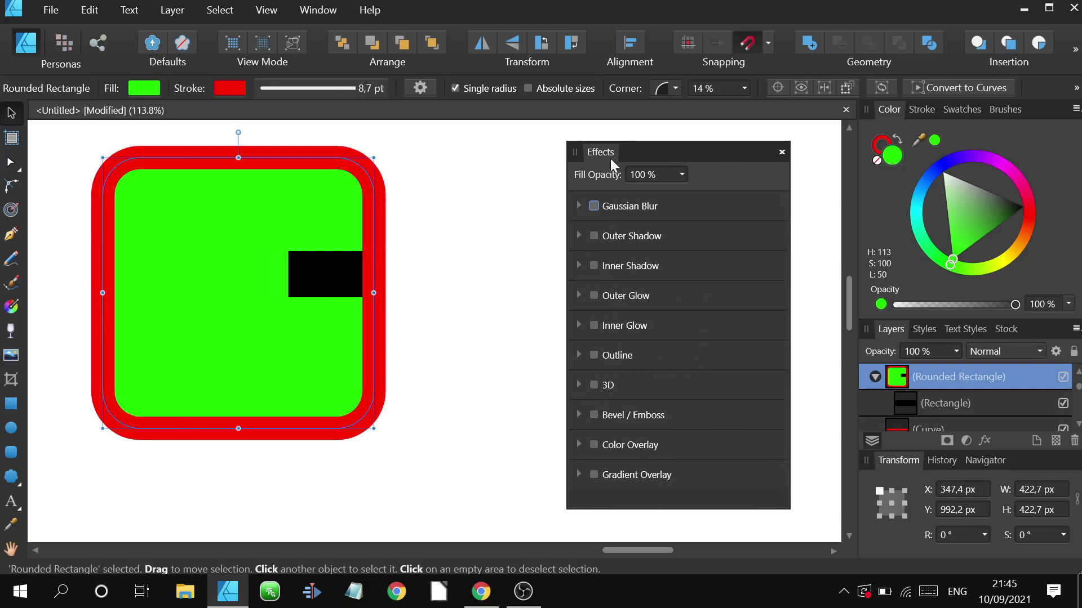
Dock the floating effects settings back beside the layer list, and deselect the rounded rectangle.
{"action": "mouse_move", "coordinate": [610, 158]}
{"action": "left_mouse_down"}
{"action": "mouse_move", "coordinate": [755, 174]}
{"action": "mouse_move", "coordinate": [915, 307]}
{"action": "mouse_move", "coordinate": [922, 333]}
{"action": "left_mouse_up"}
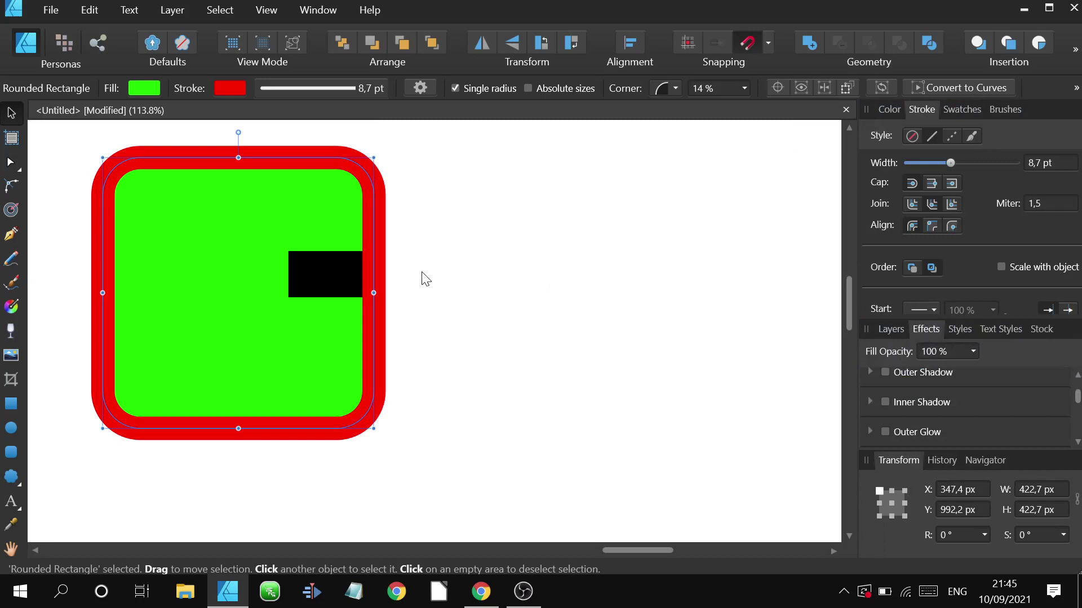
{"action": "scroll", "coordinate": [423, 278], "scroll_direction": "down", "scroll_amount": 8}
{"action": "left_click", "coordinate": [525, 301]}
{"action": "scroll", "coordinate": [488, 289], "scroll_direction": "up", "scroll_amount": 3}
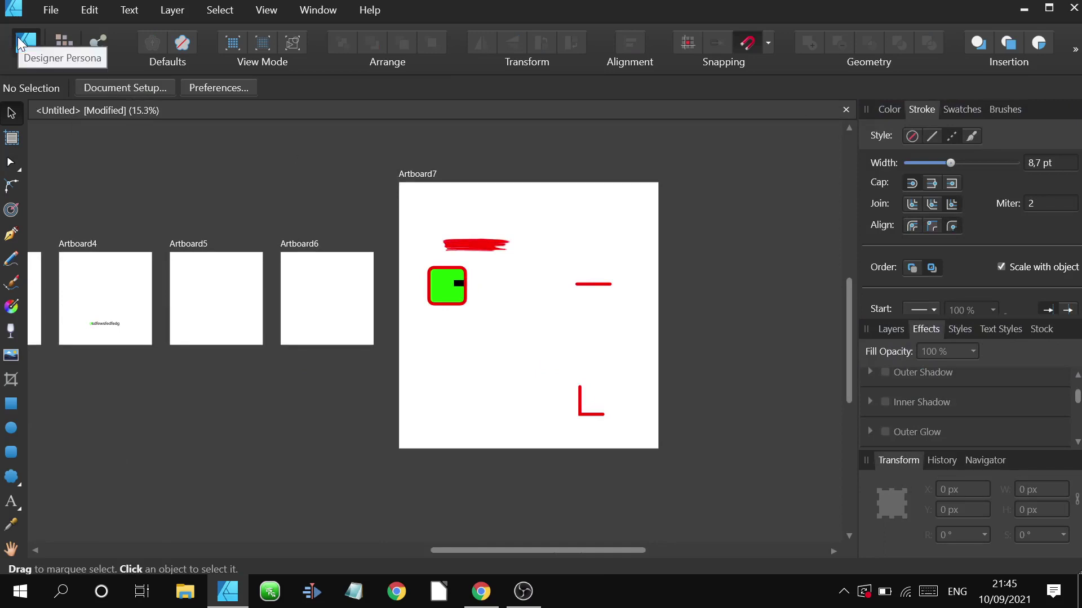
Switch to the Pixel Persona and view all seven artboards together.
{"action": "left_click", "coordinate": [60, 40]}
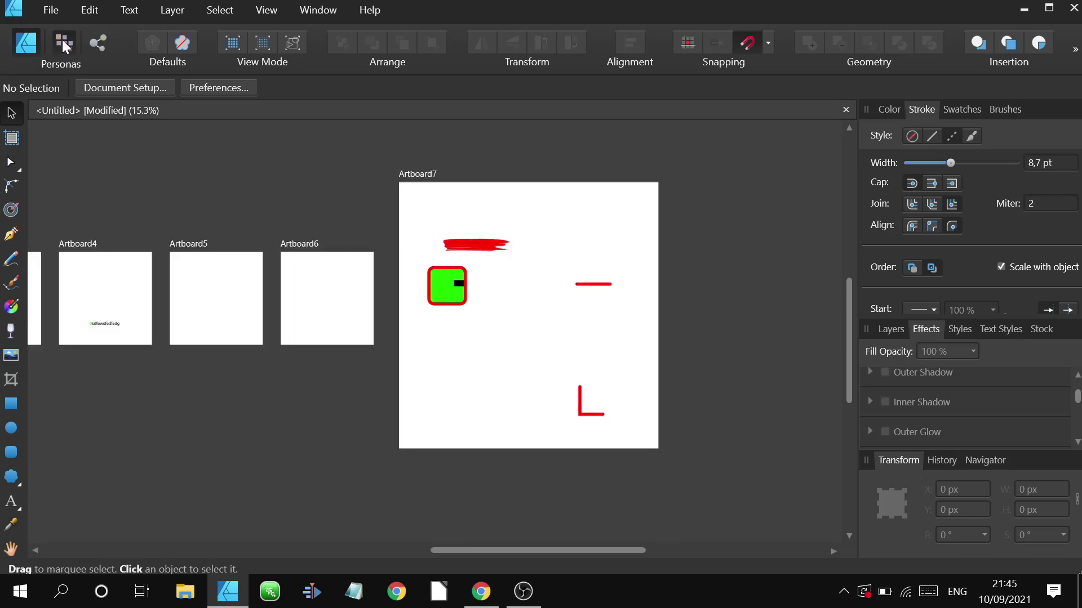
{"action": "scroll", "coordinate": [303, 203], "scroll_direction": "down", "scroll_amount": 6}
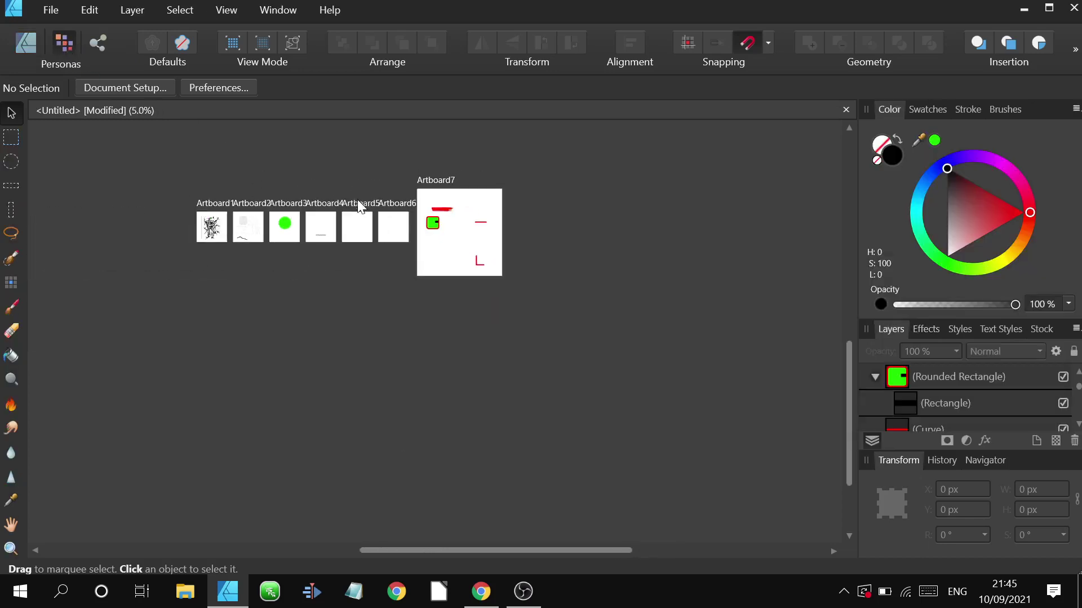
{"action": "scroll", "coordinate": [206, 210], "scroll_direction": "up", "scroll_amount": 1}
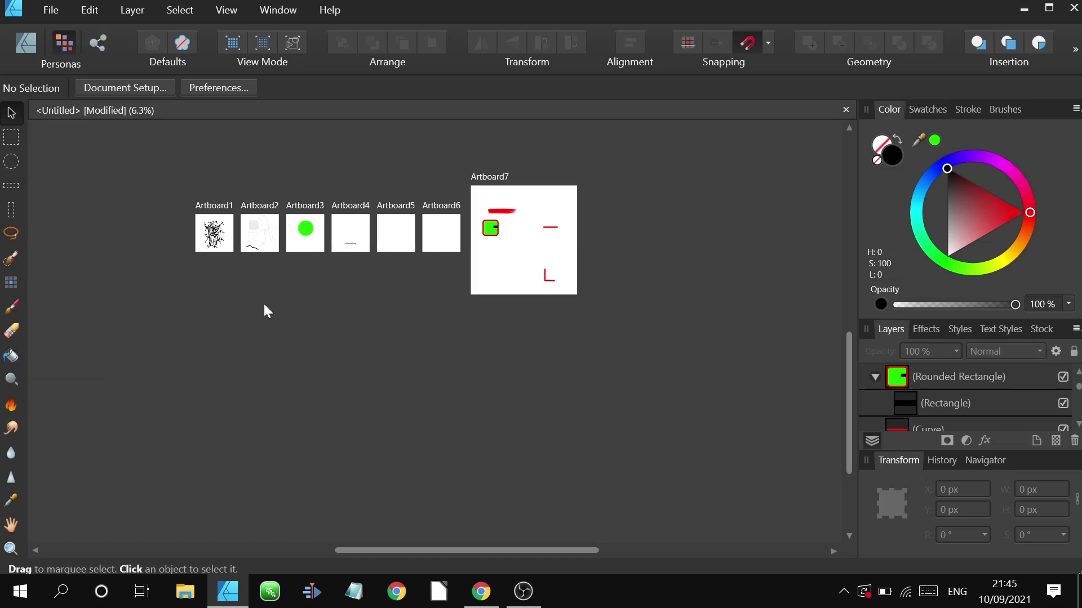
Switch to the Export Persona and add a second PNG export format to the background slice.
{"action": "left_click", "coordinate": [107, 38]}
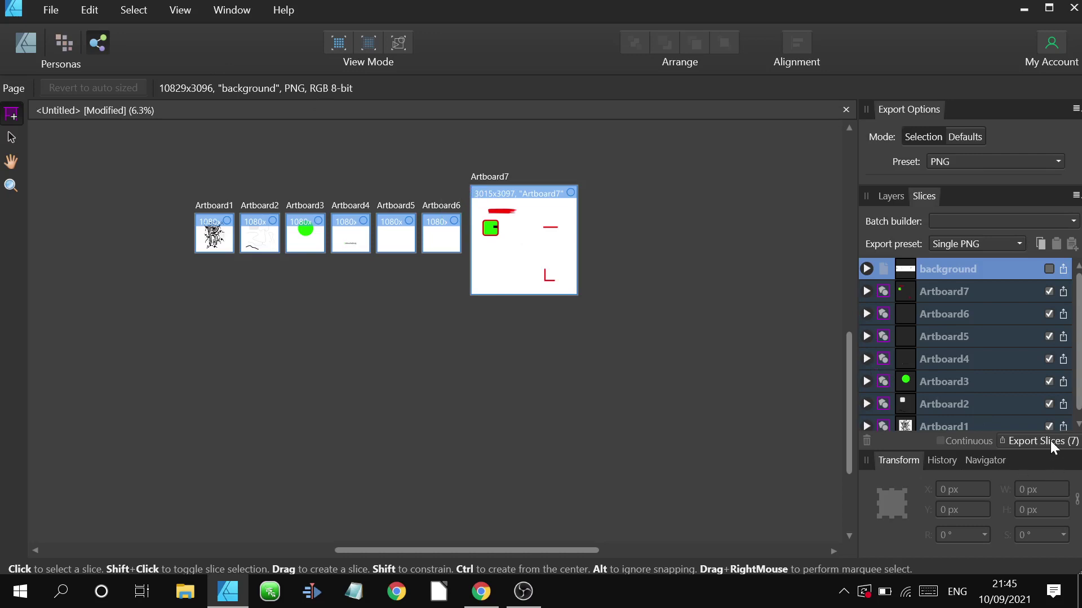
{"action": "left_click", "coordinate": [867, 268]}
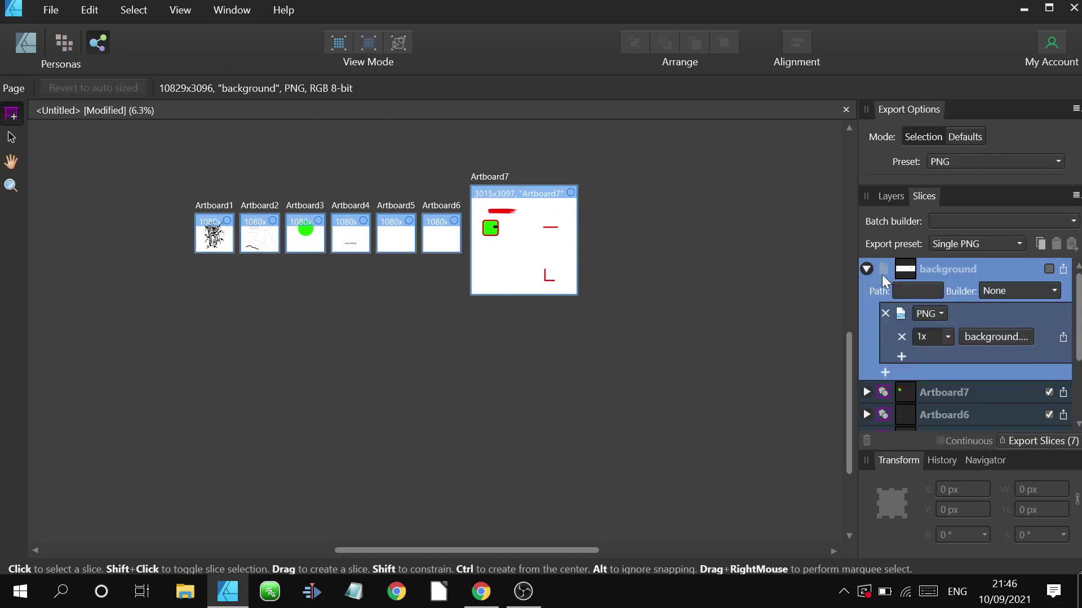
{"action": "left_click", "coordinate": [885, 371]}
{"action": "scroll", "coordinate": [918, 360], "scroll_direction": "down", "scroll_amount": 1}
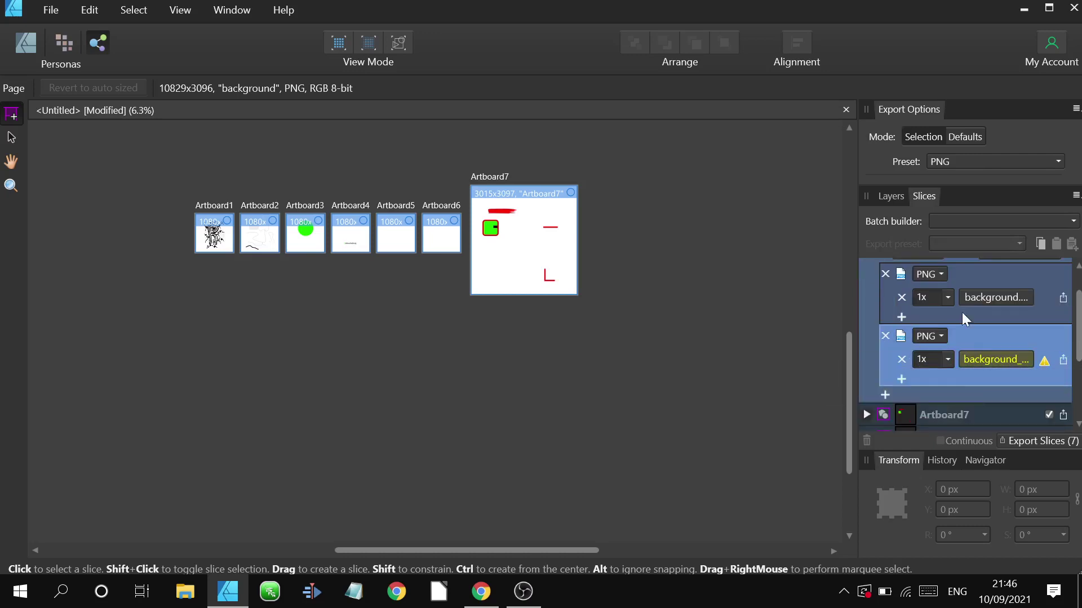
Look through the document's history and navigator, and return to the transform settings in the Export Persona.
{"action": "left_click", "coordinate": [955, 463]}
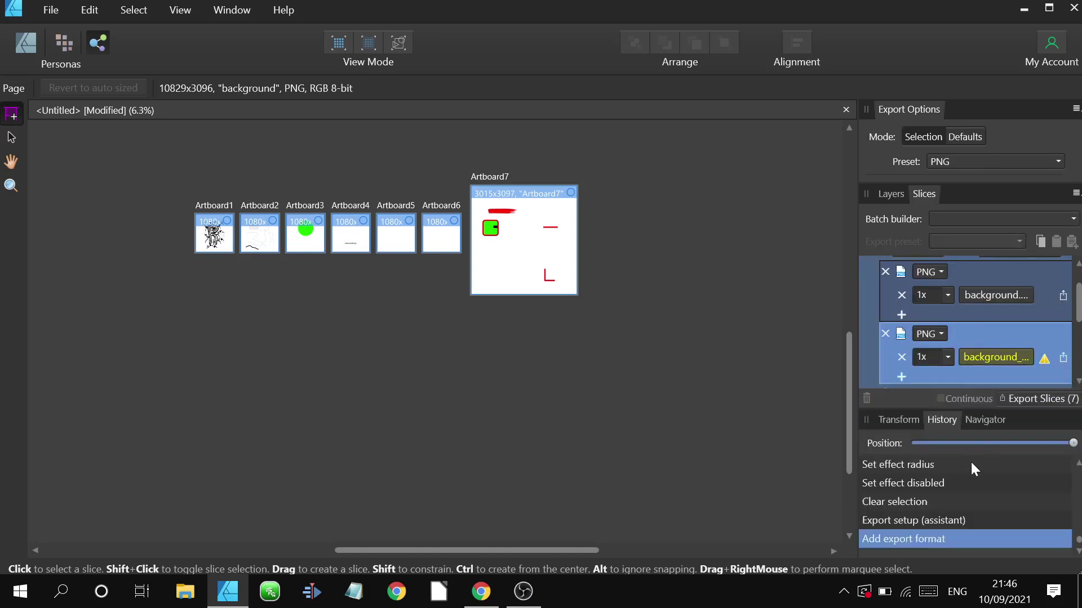
{"action": "left_click", "coordinate": [990, 420]}
{"action": "left_click", "coordinate": [898, 421]}
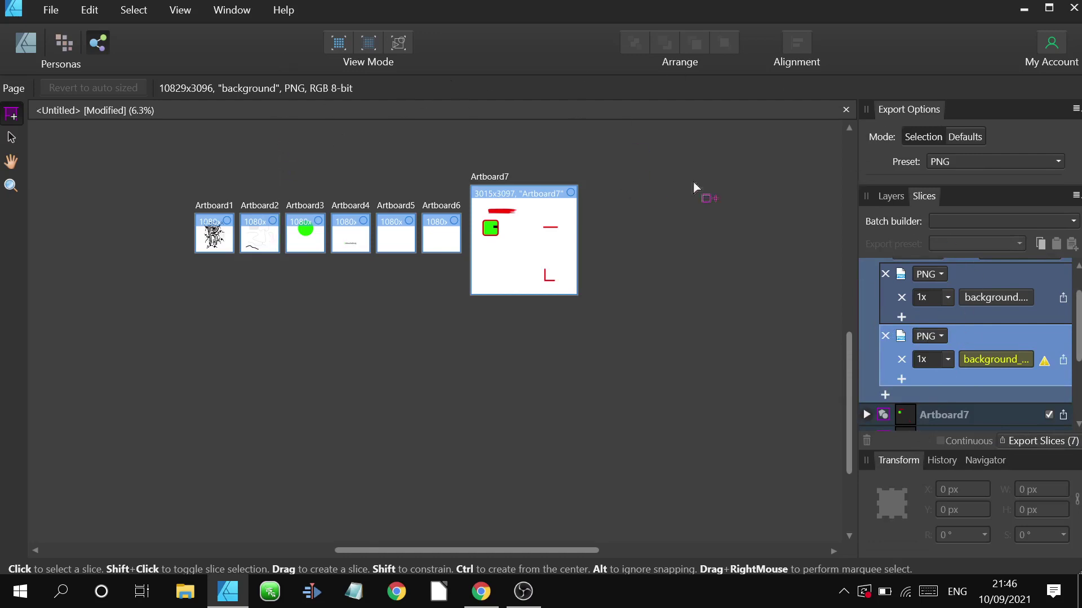
Return to the Designer Persona and revert the object defaults.
{"action": "left_click", "coordinate": [25, 43]}
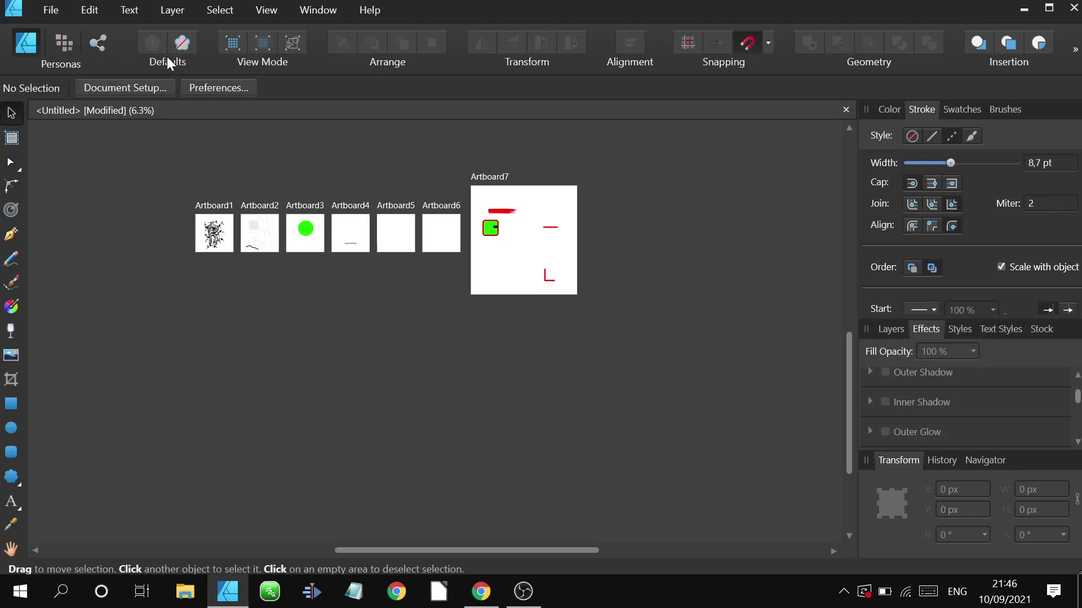
{"action": "scroll", "coordinate": [254, 254], "scroll_direction": "up", "scroll_amount": 1}
{"action": "scroll", "coordinate": [254, 255], "scroll_direction": "up", "scroll_amount": 10}
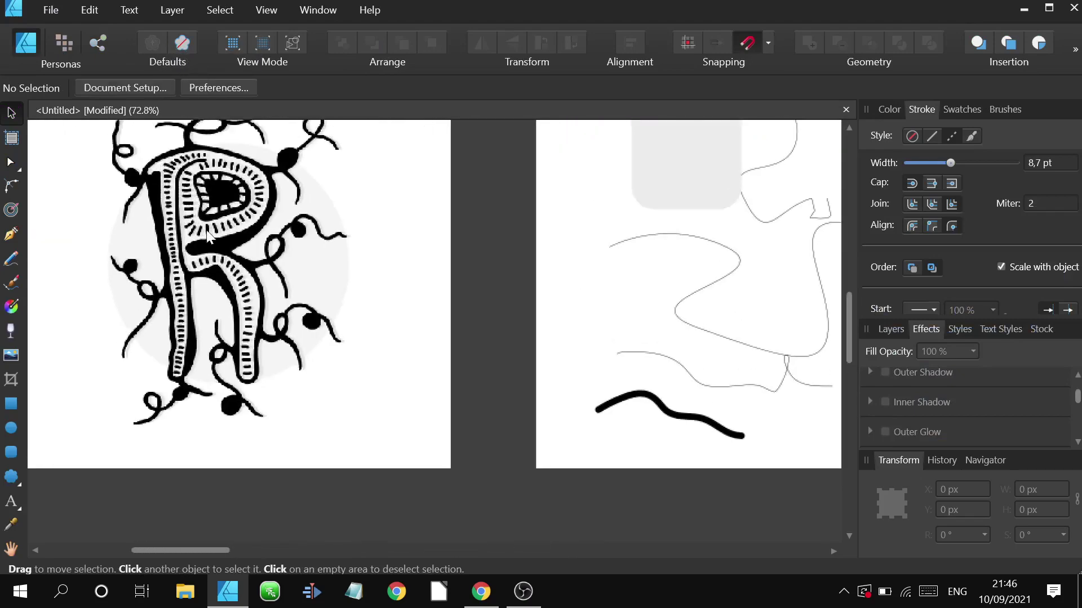
{"action": "left_click", "coordinate": [186, 42]}
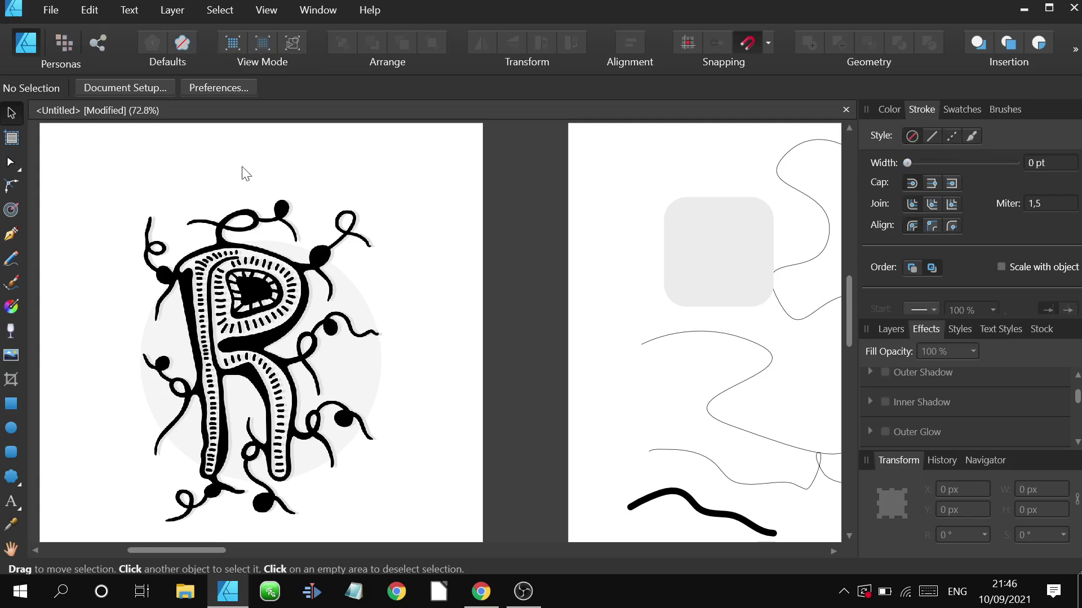
Select the green circle on Artboard3 and toggle pixel view mode on and off.
{"action": "scroll", "coordinate": [242, 181], "scroll_direction": "down", "scroll_amount": 4}
{"action": "scroll", "coordinate": [518, 295], "scroll_direction": "up", "scroll_amount": 5}
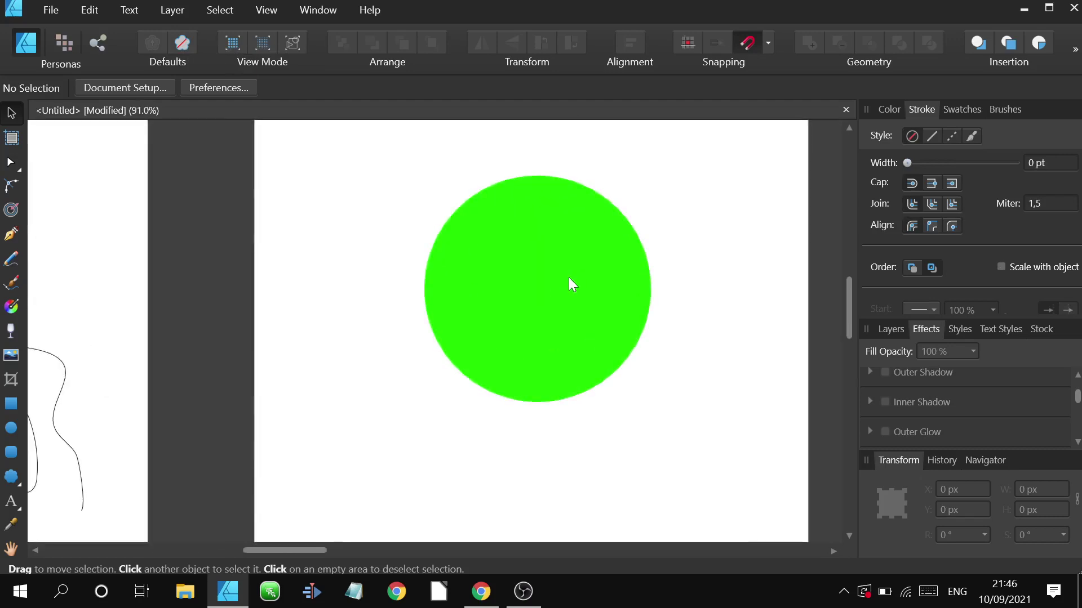
{"action": "left_click", "coordinate": [568, 276]}
{"action": "left_click_drag", "start_coordinate": [562, 275], "coordinate": [370, 281]}
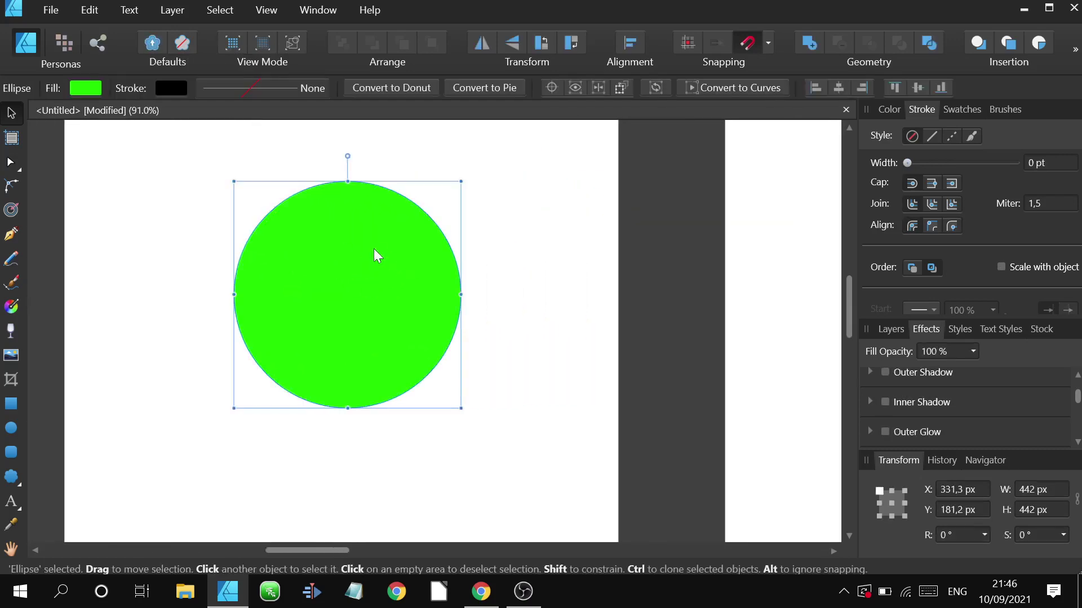
{"action": "left_click", "coordinate": [234, 42]}
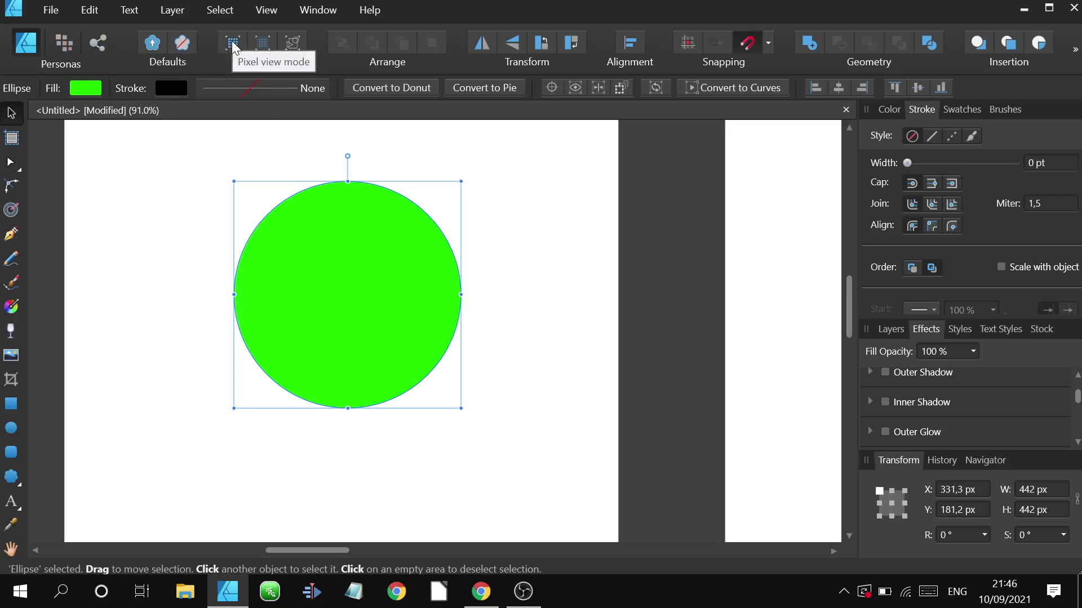
{"action": "left_click", "coordinate": [232, 42]}
{"action": "scroll", "coordinate": [336, 258], "scroll_direction": "down", "scroll_amount": 1}
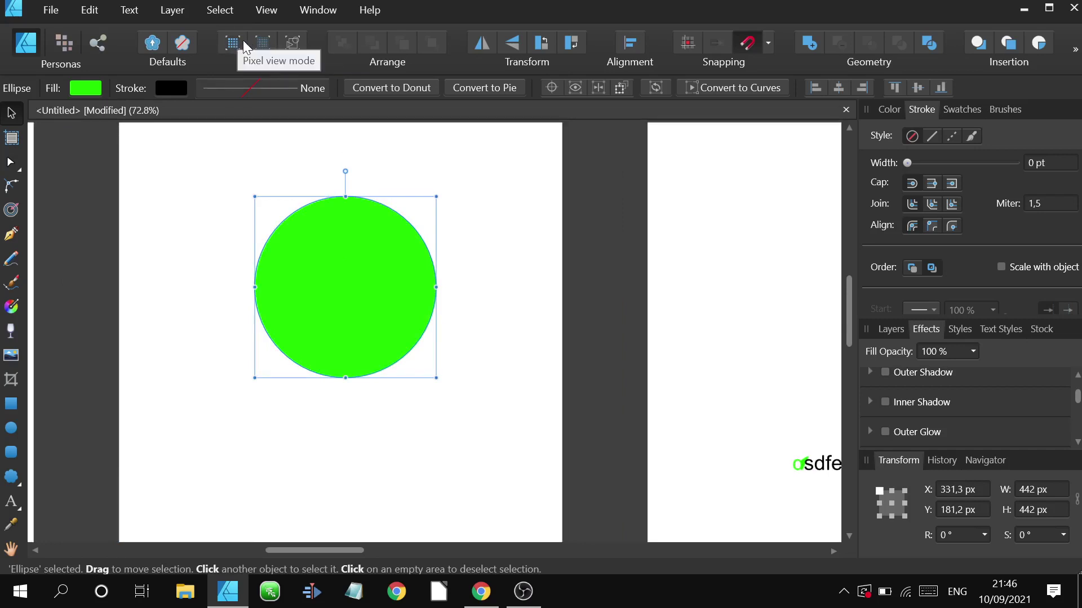
Preview the green circle in outline view mode, try the pixel-based view modes, and return to the normal view.
{"action": "left_click", "coordinate": [295, 48]}
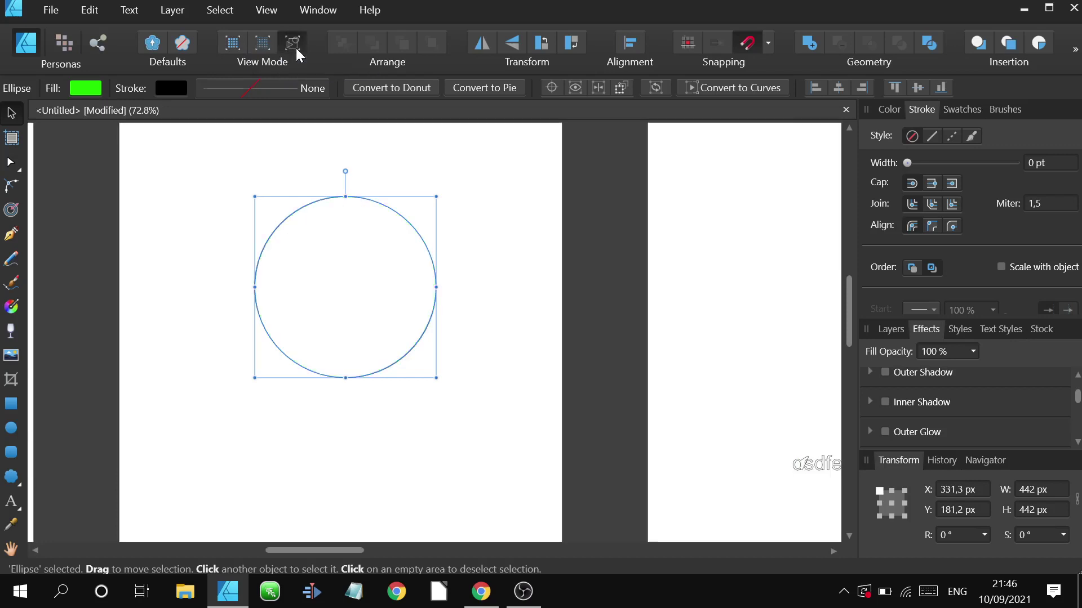
{"action": "scroll", "coordinate": [332, 257], "scroll_direction": "up", "scroll_amount": 3}
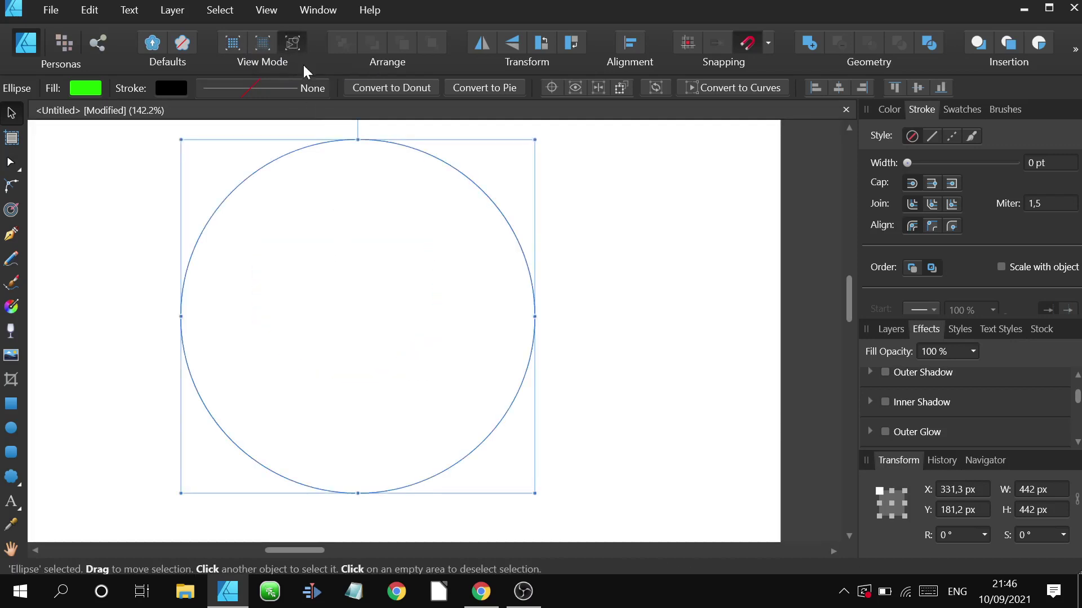
{"action": "left_click", "coordinate": [293, 45]}
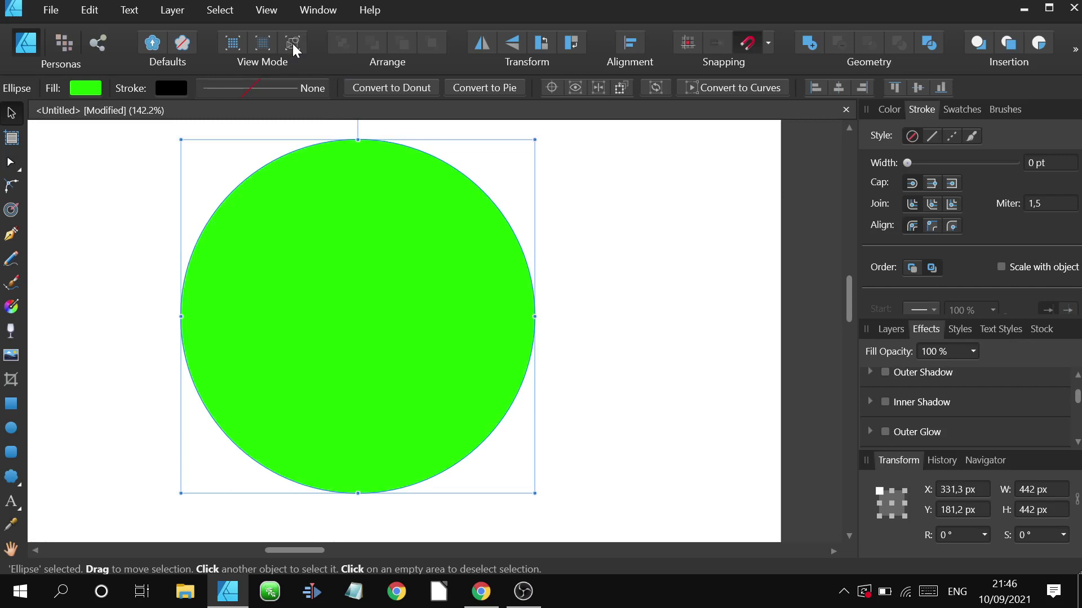
{"action": "left_click", "coordinate": [260, 43]}
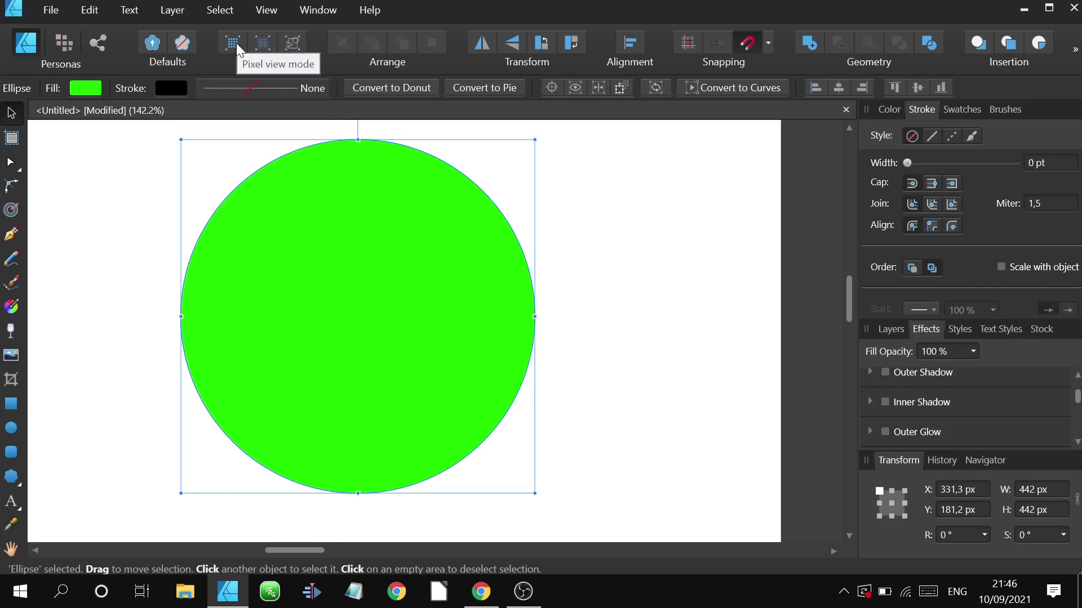
{"action": "left_click", "coordinate": [236, 43]}
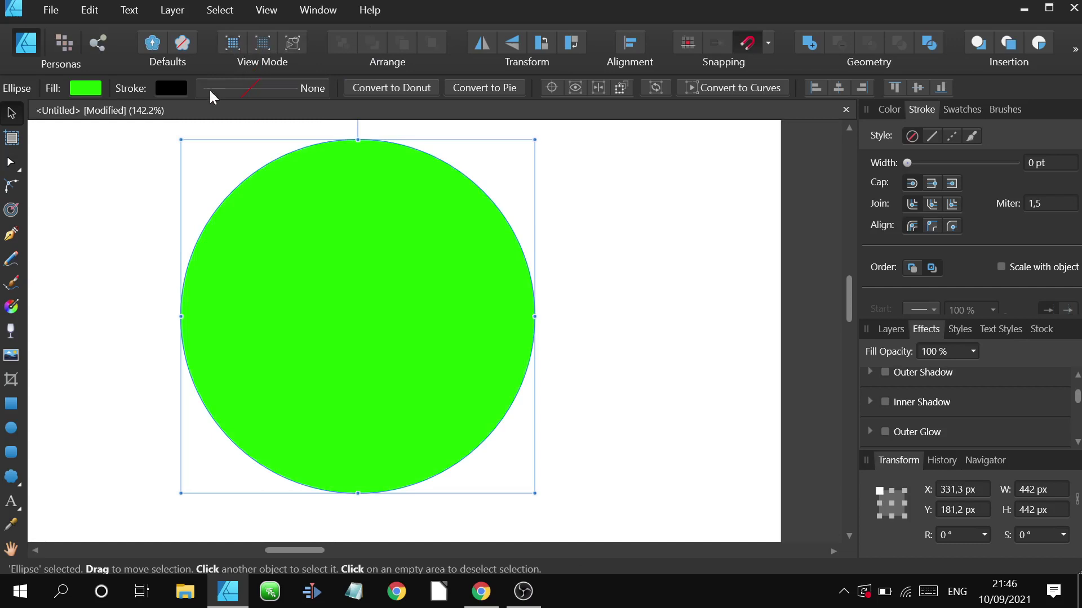
Duplicate the green circle to its right at about X 484 px, Y 172 px, and fill the copy with magenta.
{"action": "scroll", "coordinate": [345, 172], "scroll_direction": "down", "scroll_amount": 3}
{"action": "scroll", "coordinate": [351, 169], "scroll_direction": "up", "scroll_amount": 1}
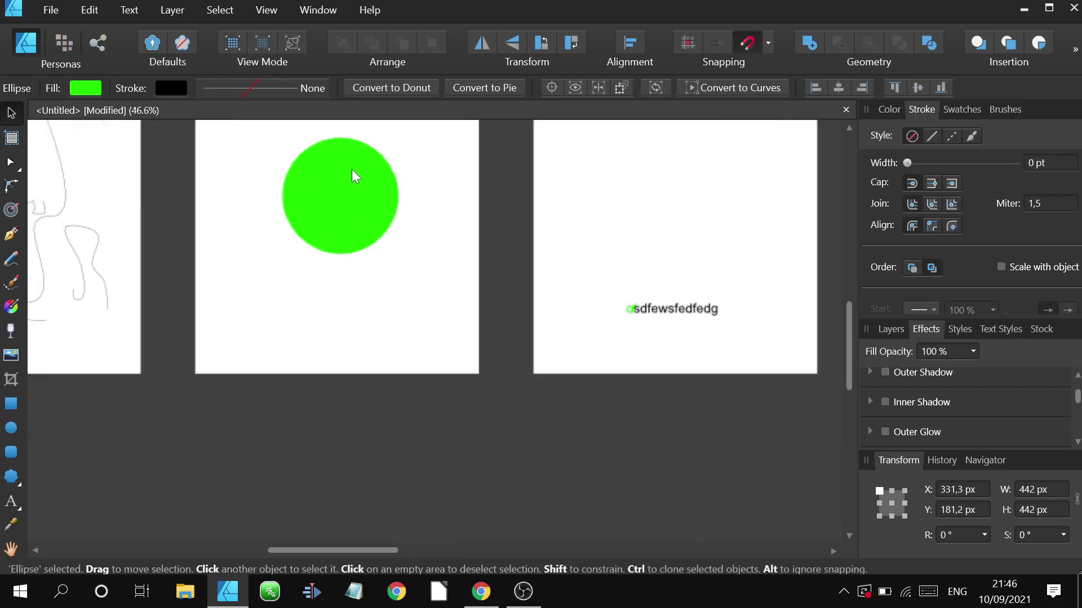
{"action": "left_click_drag", "start_coordinate": [352, 169], "coordinate": [397, 194]}
{"action": "left_click", "coordinate": [430, 179]}
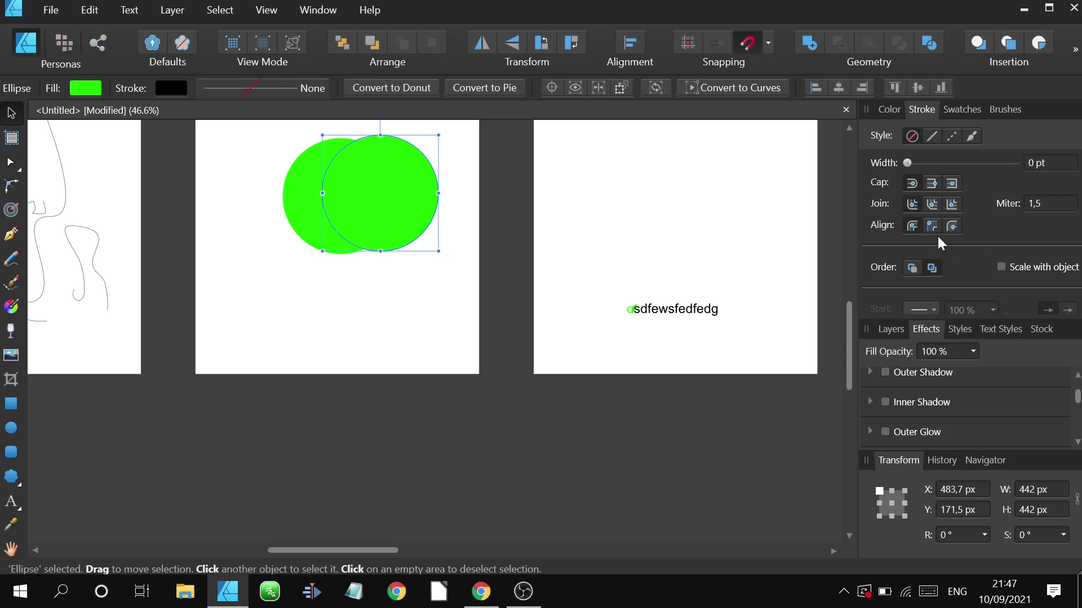
{"action": "left_click", "coordinate": [890, 114]}
{"action": "left_click_drag", "start_coordinate": [969, 186], "coordinate": [750, 123]}
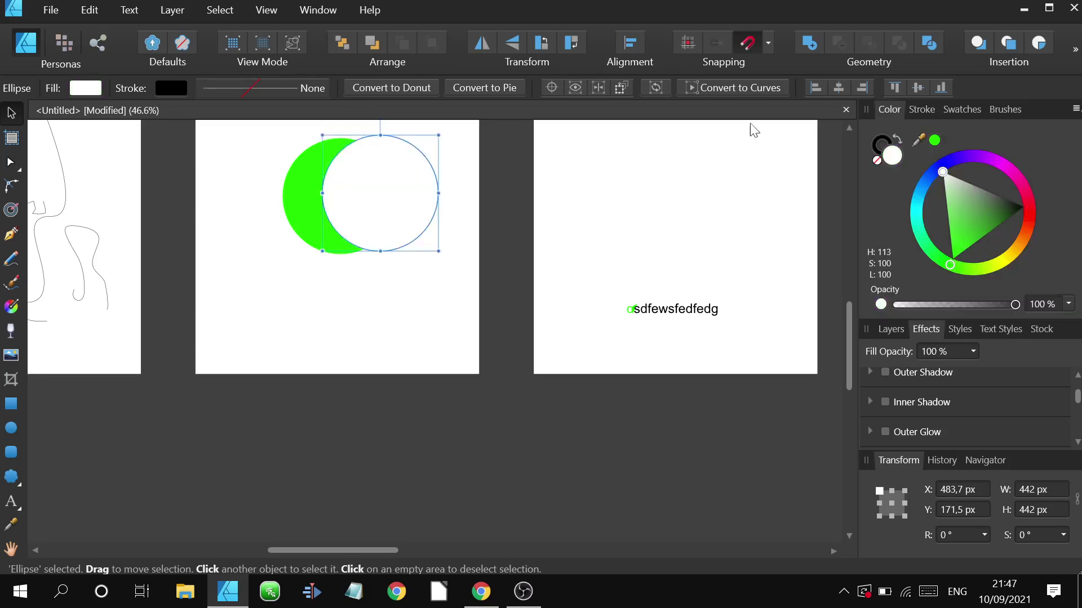
{"action": "left_click", "coordinate": [1019, 176]}
Duplicate the magenta circle further right at about X 638 px, Y 181 px, and fill the copy with dark purple (H 321, S 100, L 16).
{"action": "left_click_drag", "start_coordinate": [398, 188], "coordinate": [413, 184]}
{"action": "left_click_drag", "start_coordinate": [976, 197], "coordinate": [952, 190]}
{"action": "scroll", "coordinate": [407, 199], "scroll_direction": "up", "scroll_amount": 2}
{"action": "scroll", "coordinate": [408, 200], "scroll_direction": "up", "scroll_amount": 1}
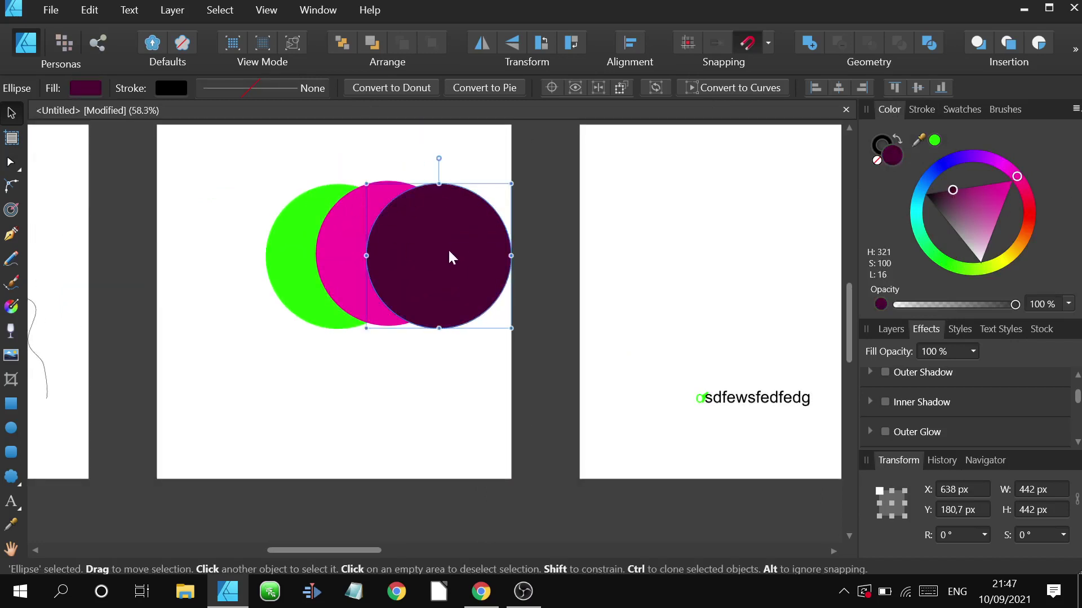
Send the dark purple circle to the back, try moving the green circle forward, and undo that last change.
{"action": "left_click", "coordinate": [343, 43]}
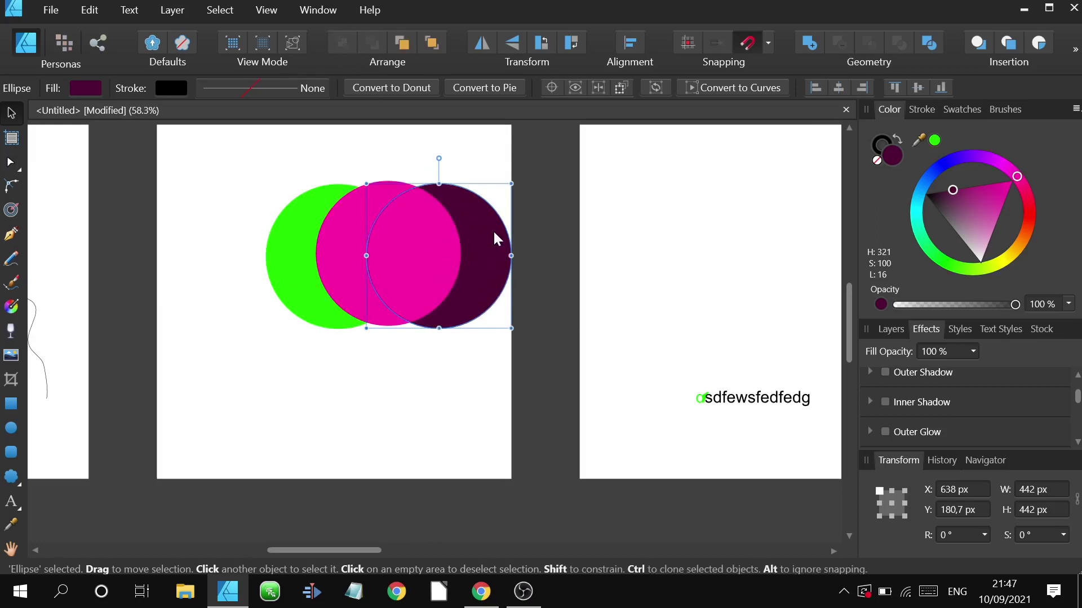
{"action": "left_click", "coordinate": [294, 235]}
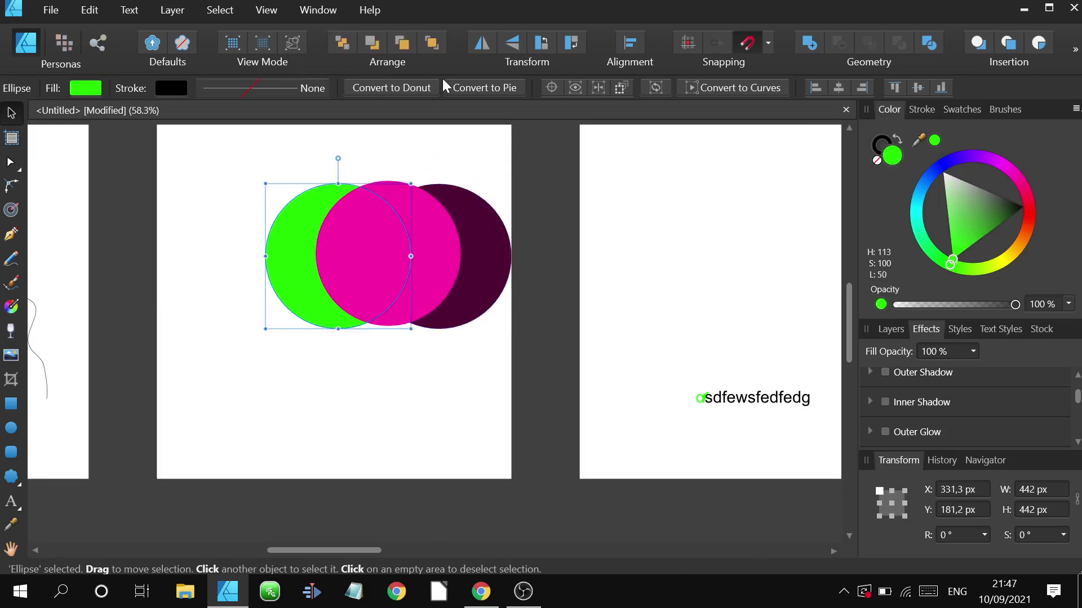
{"action": "left_click", "coordinate": [403, 49]}
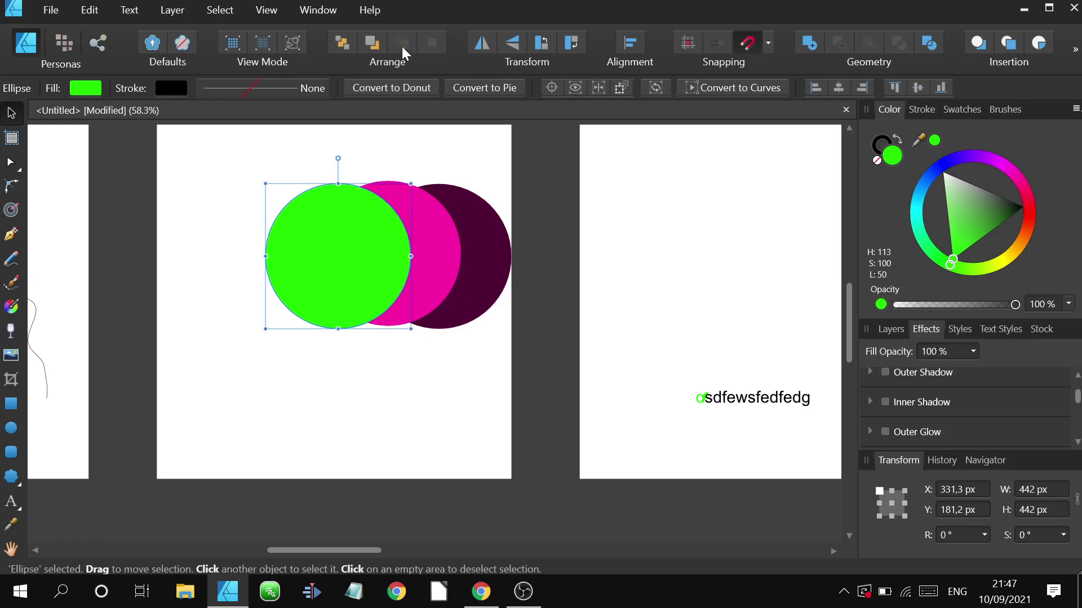
{"action": "key", "text": "ctrl+z"}
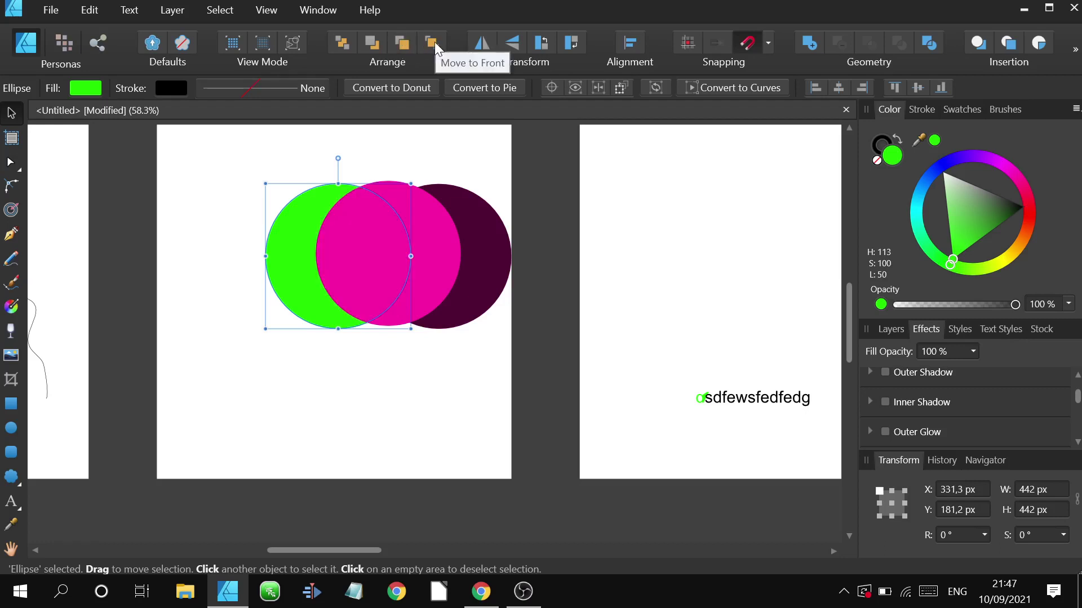
Duplicate the magenta circle to about X 417 px, Y 106 px, and fill the copy with mauve (H 321, S 40, L 55).
{"action": "left_click", "coordinate": [440, 237]}
{"action": "left_click_drag", "start_coordinate": [439, 233], "coordinate": [418, 210]}
{"action": "left_click", "coordinate": [978, 215]}
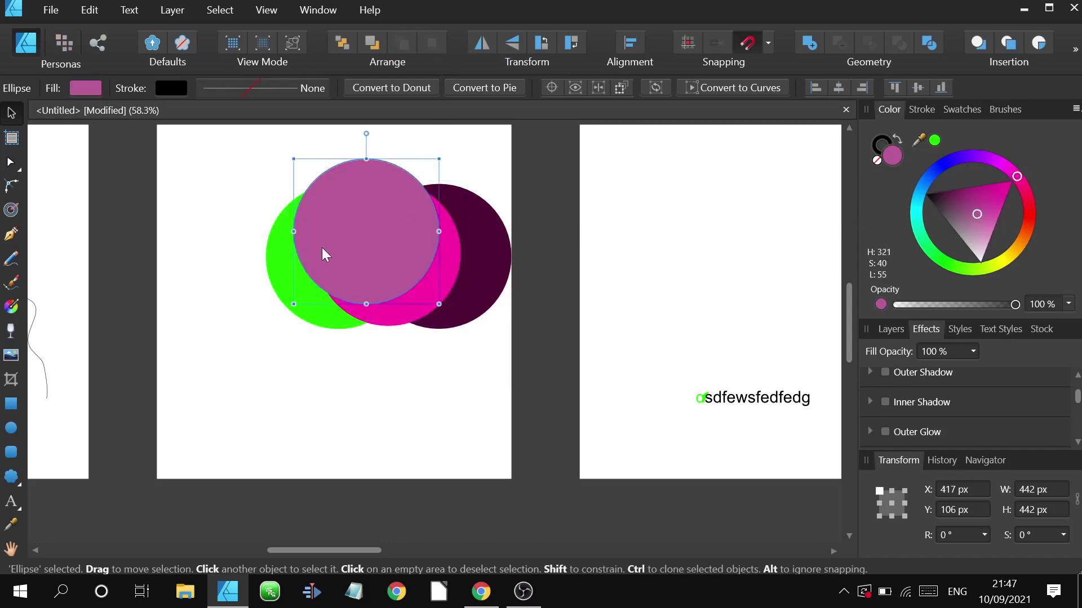
Bring the green circle to the front of the stack, and send it to the back, keeping the document open.
{"action": "left_click", "coordinate": [294, 289]}
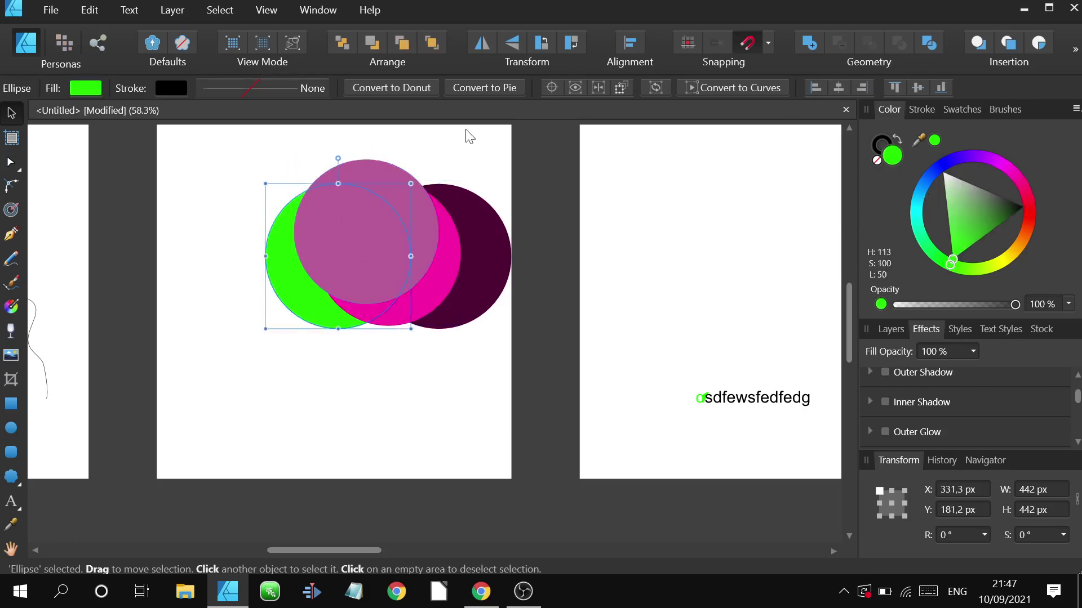
{"action": "left_click", "coordinate": [405, 41]}
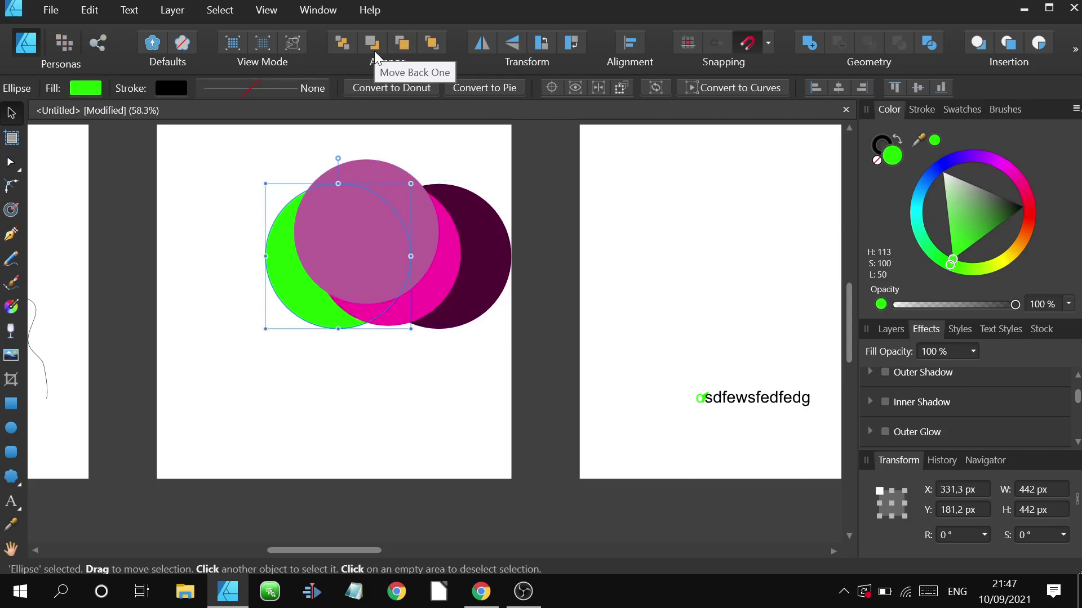
{"action": "left_click", "coordinate": [432, 44]}
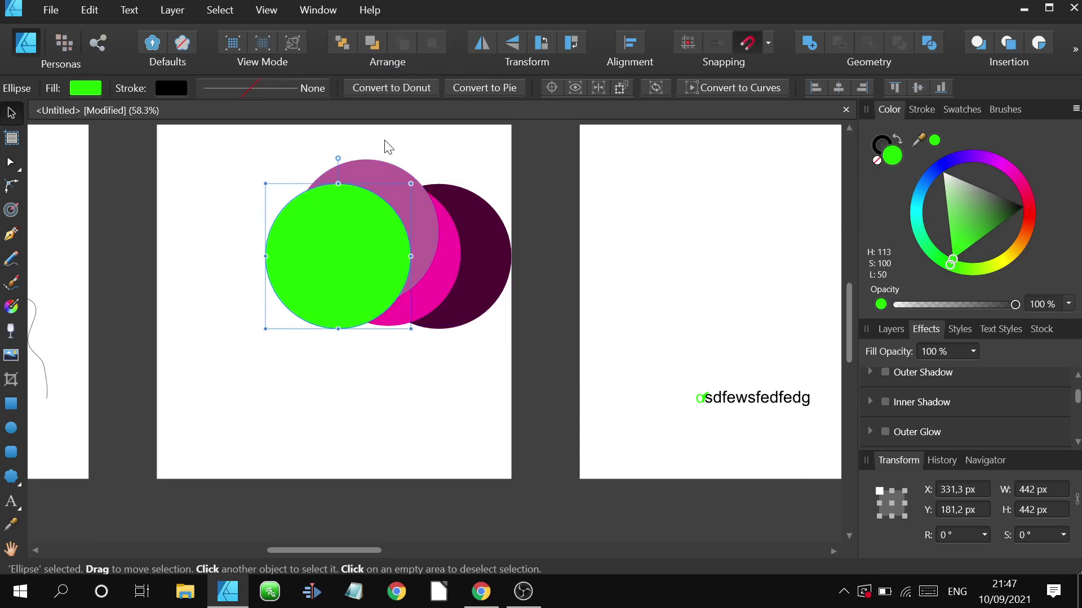
{"action": "left_click", "coordinate": [340, 42]}
{"action": "key", "text": "ctrl+w"}
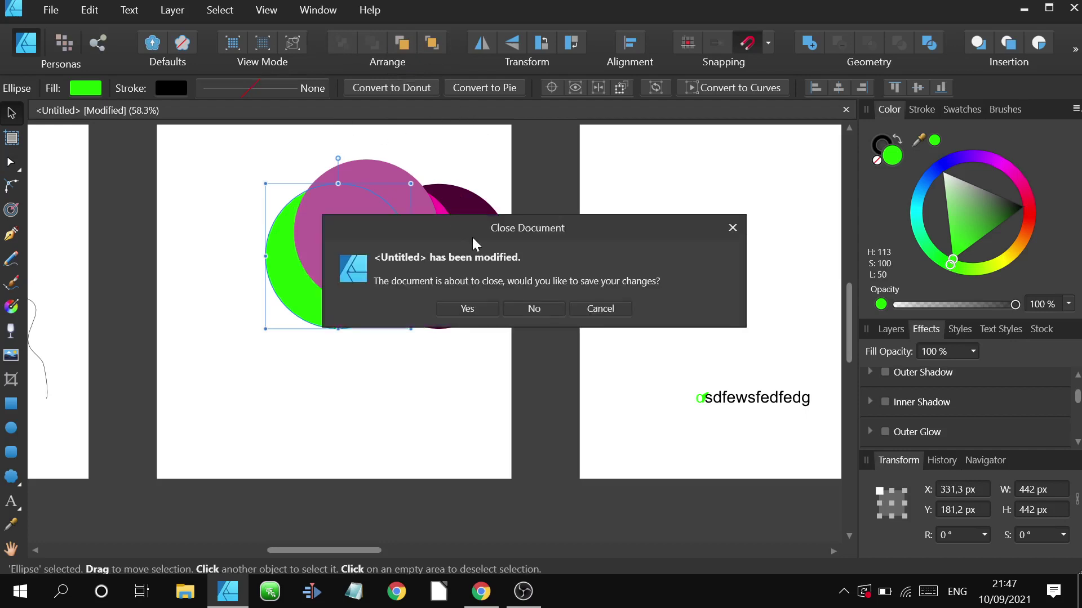
{"action": "left_click", "coordinate": [613, 309]}
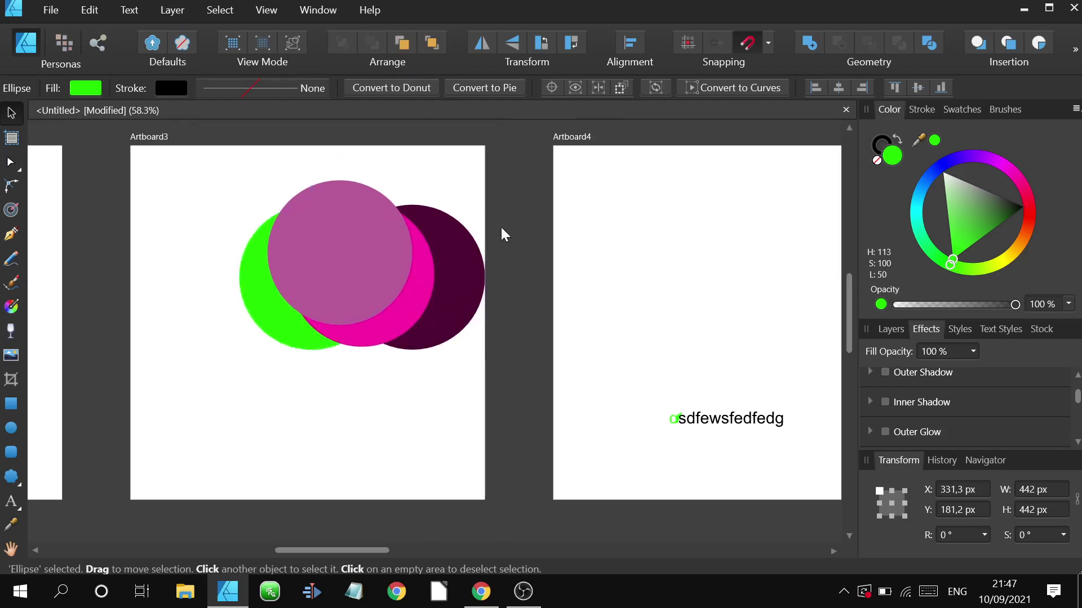
Flip the green circle horizontally, and flip the large thin curve on Artboard2 both horizontally and vertically.
{"action": "left_click", "coordinate": [479, 38]}
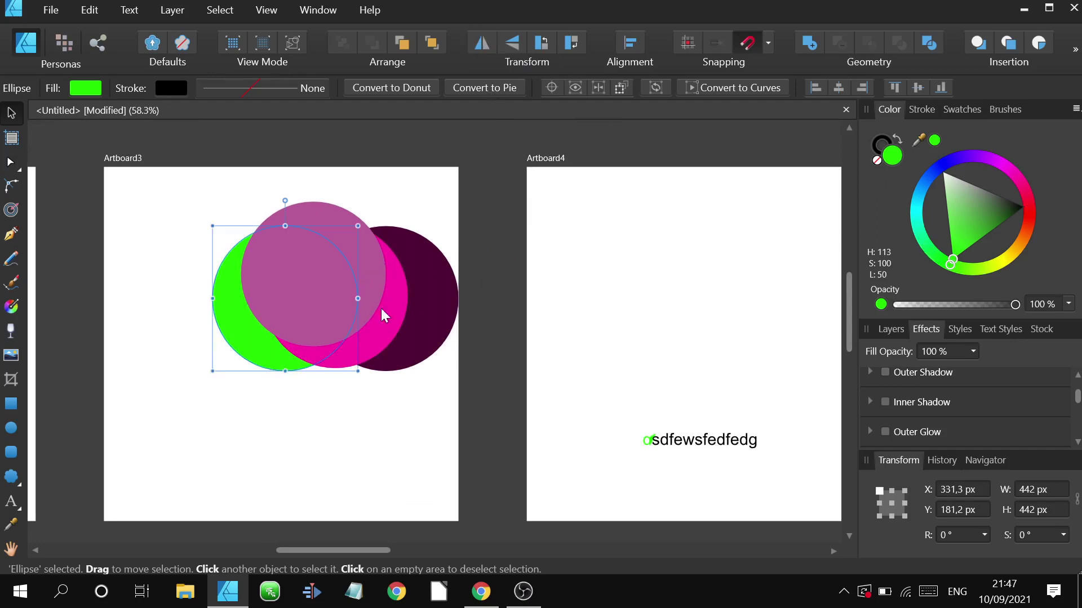
{"action": "scroll", "coordinate": [428, 297], "scroll_direction": "down", "scroll_amount": 4}
{"action": "left_click", "coordinate": [353, 281]}
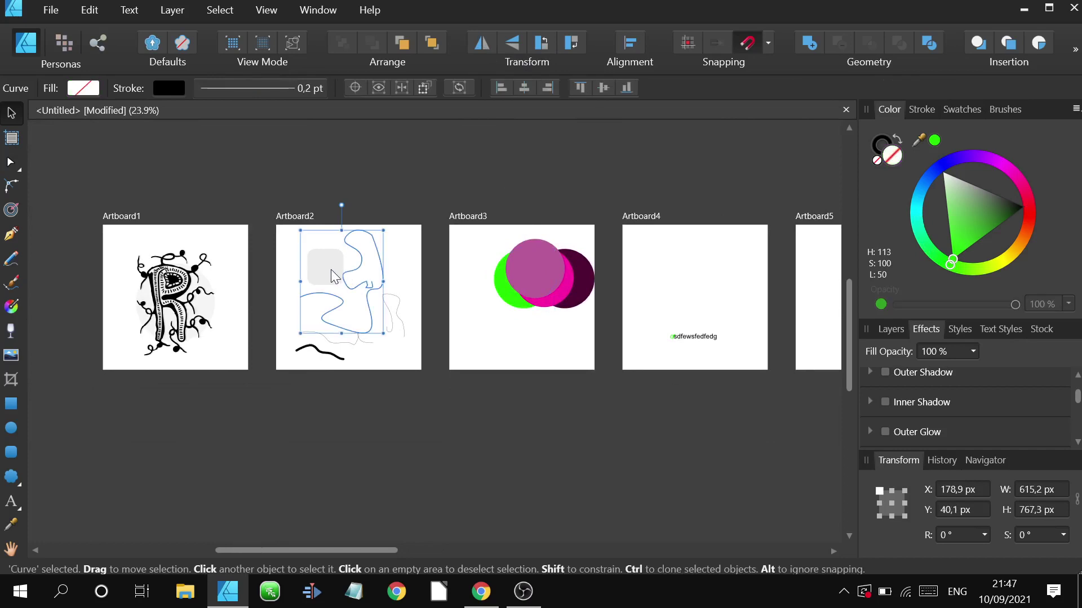
{"action": "left_click", "coordinate": [482, 42]}
{"action": "scroll", "coordinate": [337, 210], "scroll_direction": "up", "scroll_amount": 3}
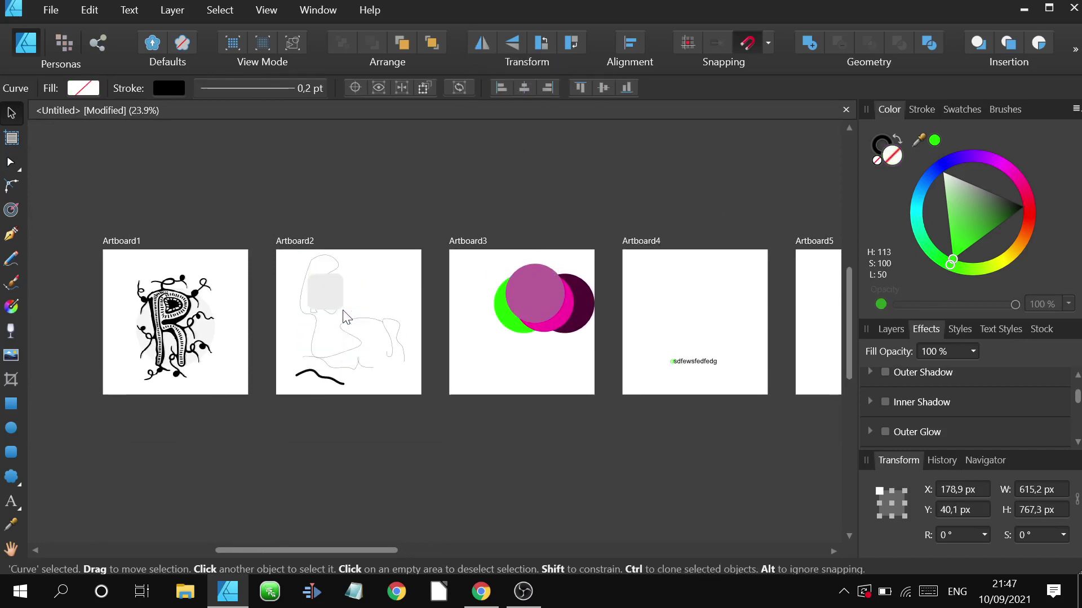
{"action": "left_click", "coordinate": [511, 42]}
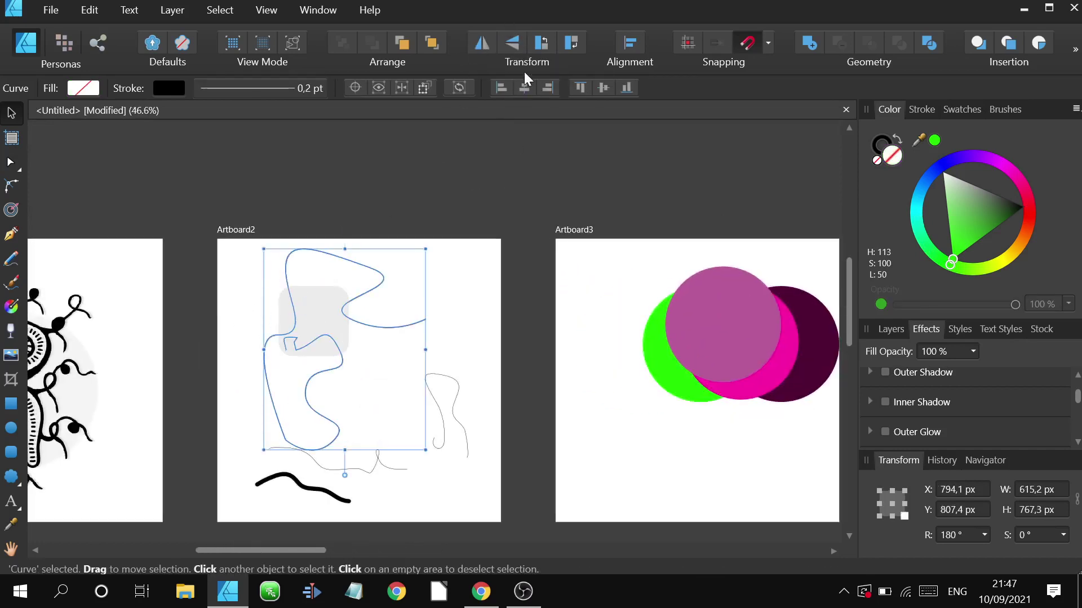
Rotate the large curve on Artboard2 anticlockwise twice and clockwise three times, ending at a 90° rotation.
{"action": "left_click", "coordinate": [539, 44]}
{"action": "left_click", "coordinate": [539, 43]}
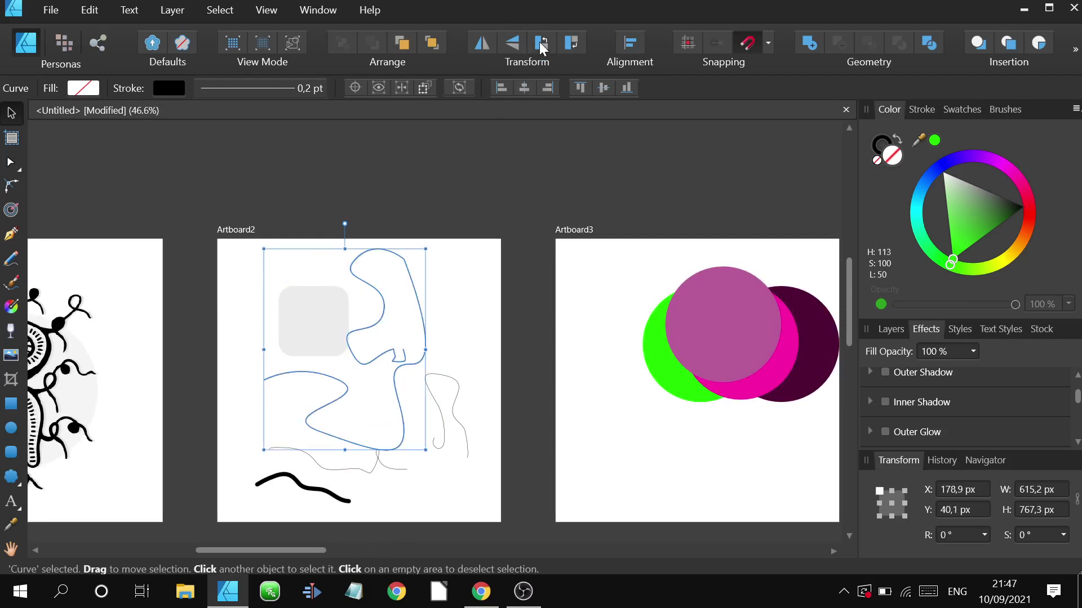
{"action": "left_click", "coordinate": [569, 42]}
{"action": "left_click", "coordinate": [570, 42]}
{"action": "left_click", "coordinate": [570, 42]}
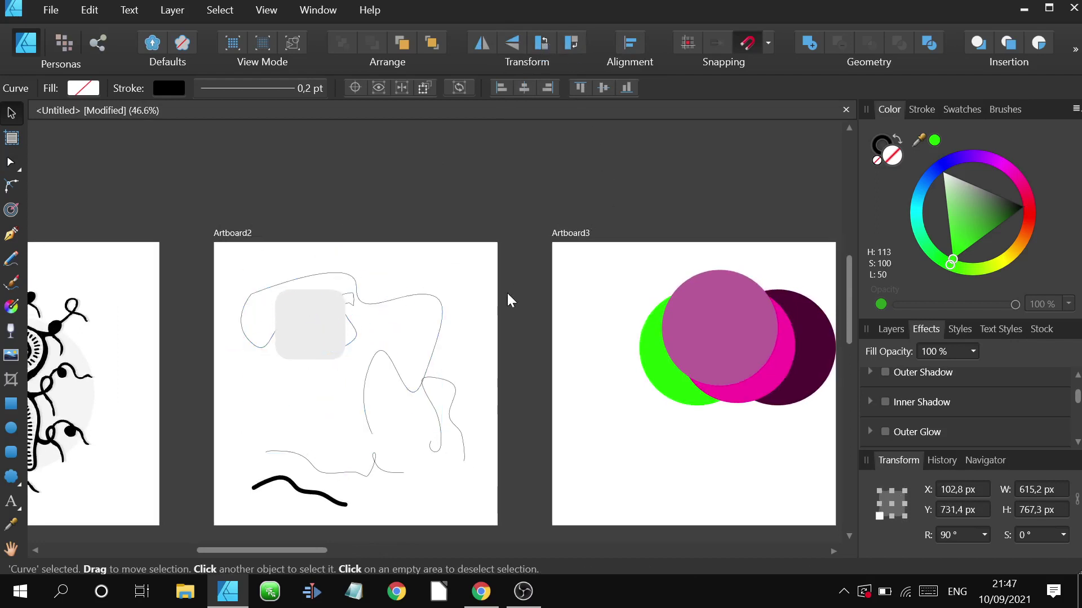
Move the mauve circle on Artboard3 to about X 319 px, Y 203 px, and view the alignment options.
{"action": "scroll", "coordinate": [507, 293], "scroll_direction": "down", "scroll_amount": 2}
{"action": "scroll", "coordinate": [507, 293], "scroll_direction": "right", "scroll_amount": 3}
{"action": "left_click", "coordinate": [616, 274]}
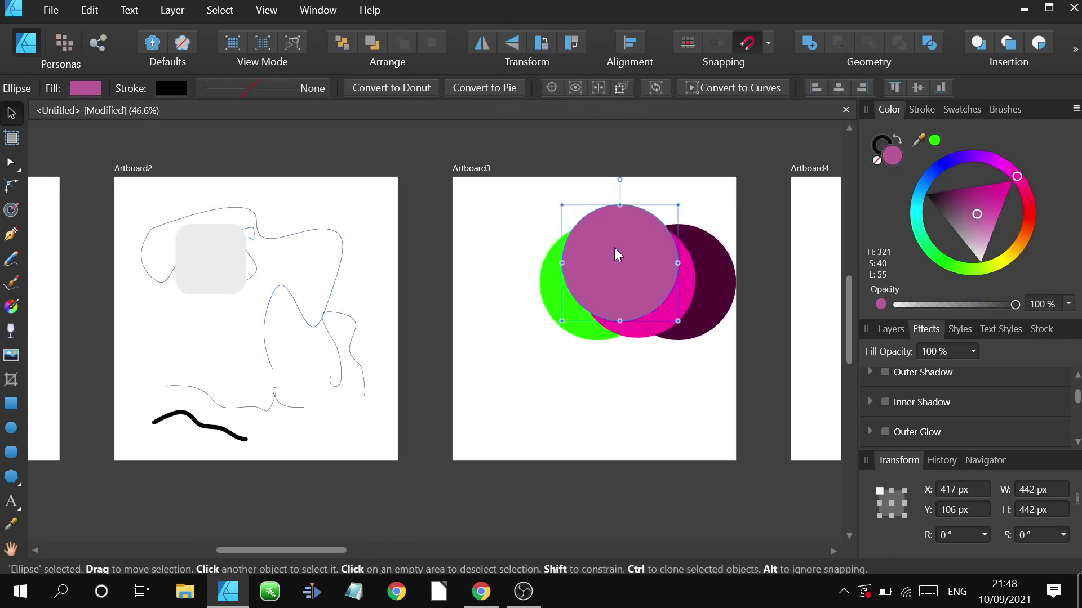
{"action": "left_click_drag", "start_coordinate": [614, 248], "coordinate": [589, 274]}
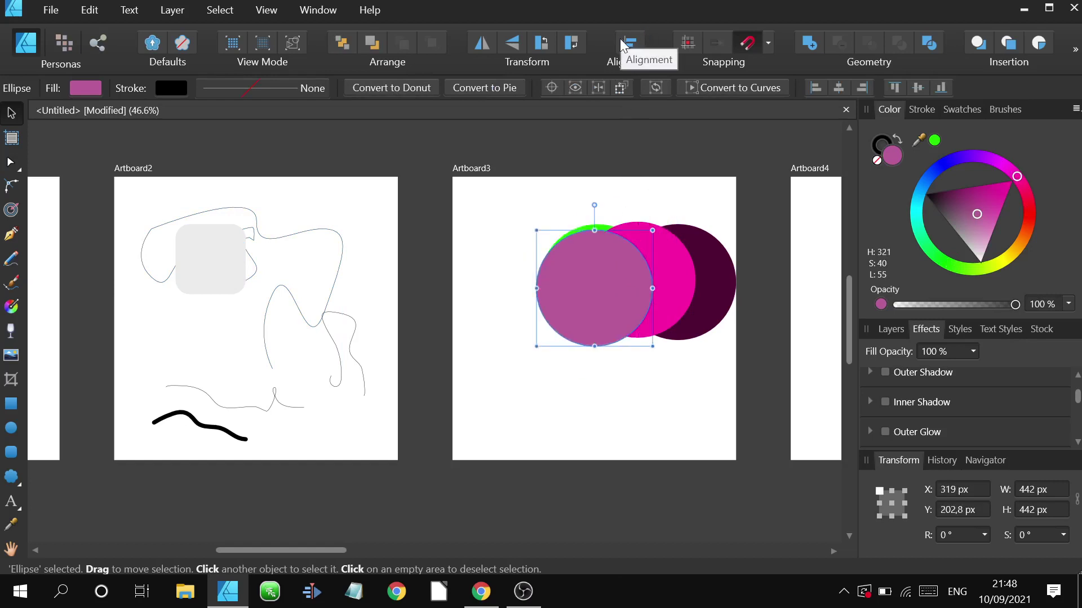
{"action": "left_click", "coordinate": [624, 45]}
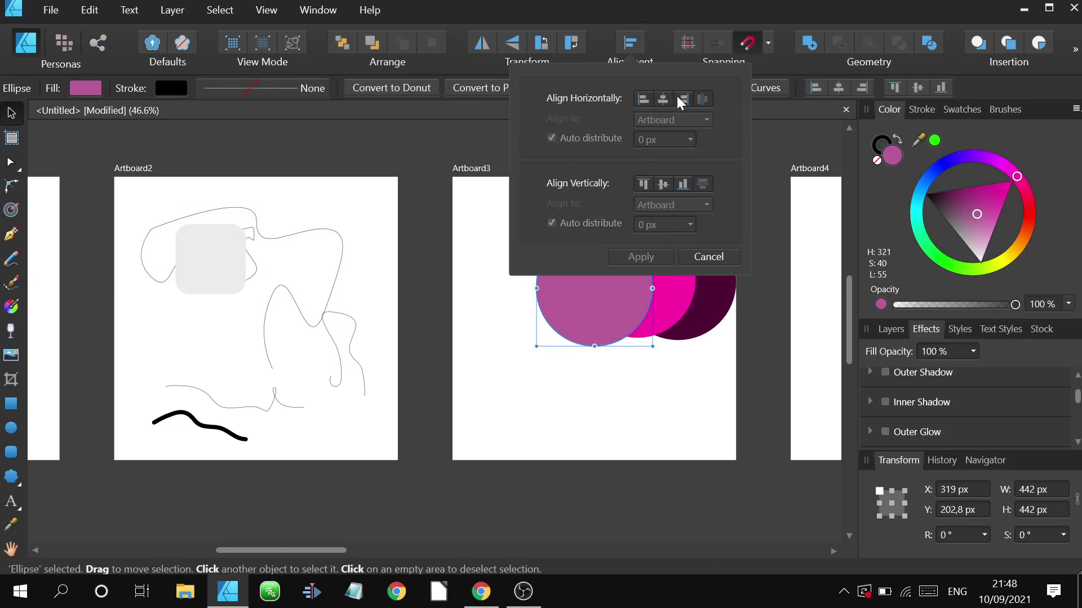
{"action": "left_click", "coordinate": [627, 43]}
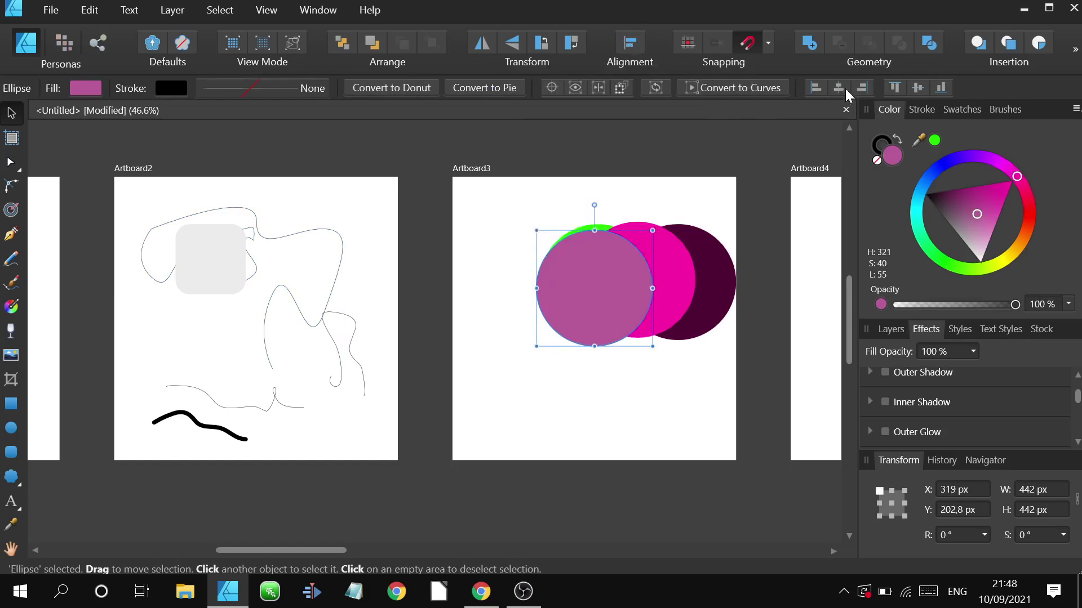
Copy the light grey rounded square from Artboard2 onto the mauve circle on Artboard3, leaving the original in place.
{"action": "left_click_drag", "start_coordinate": [686, 271], "coordinate": [583, 263]}
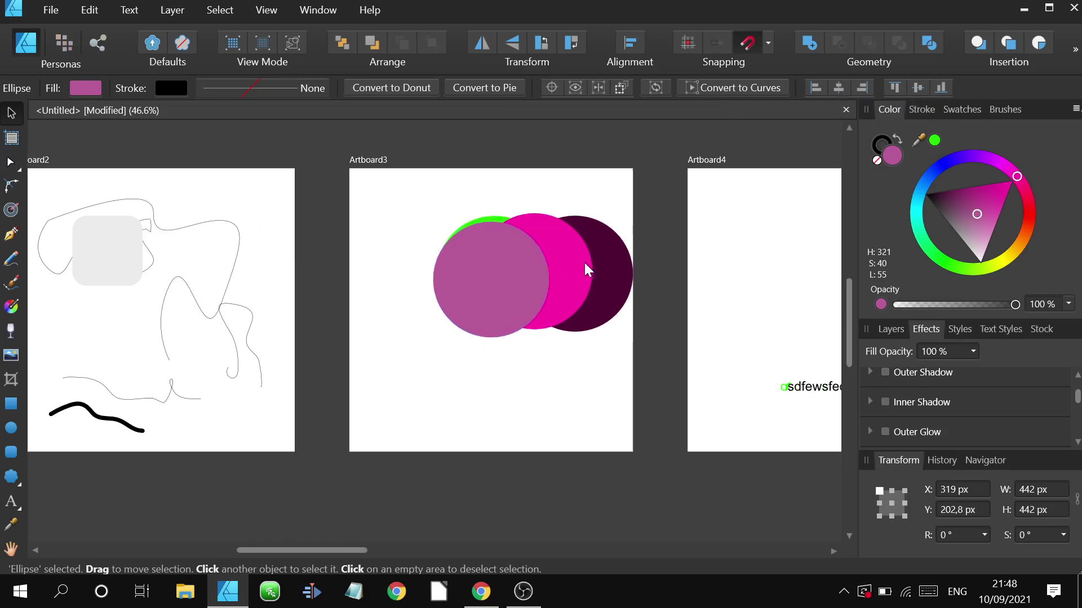
{"action": "left_click_drag", "start_coordinate": [496, 289], "coordinate": [441, 301]}
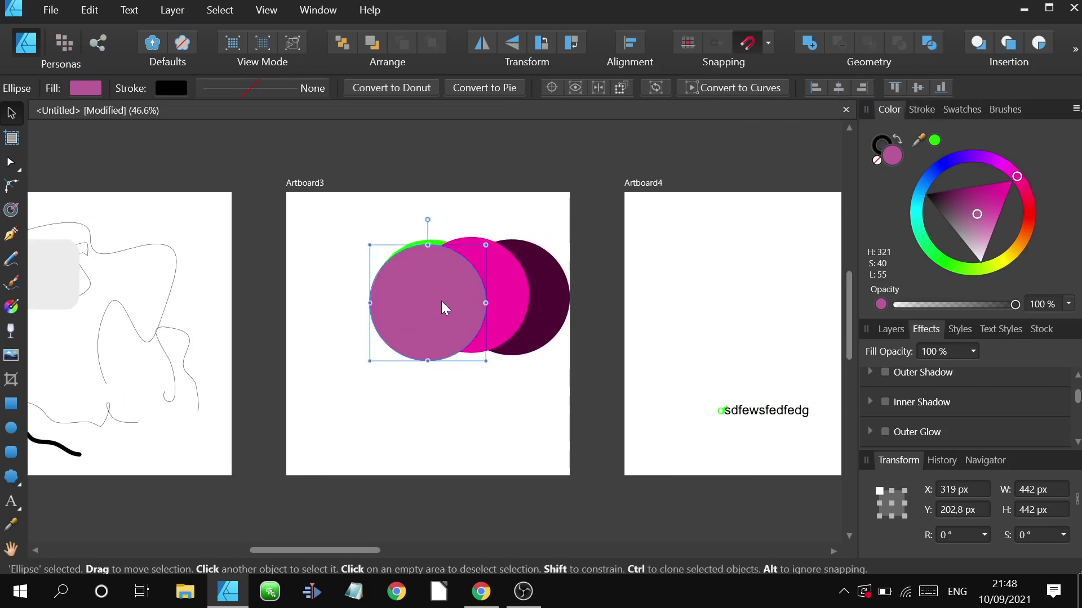
{"action": "scroll", "coordinate": [423, 297], "scroll_direction": "left", "scroll_amount": 5}
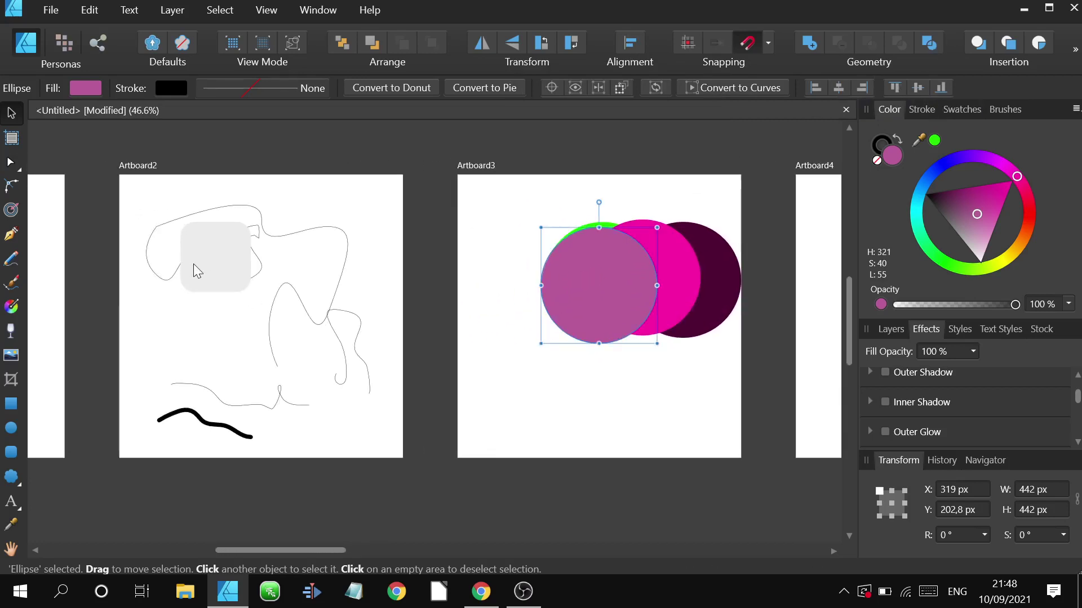
{"action": "left_click", "coordinate": [225, 263]}
{"action": "left_click_drag", "start_coordinate": [254, 257], "coordinate": [599, 286]}
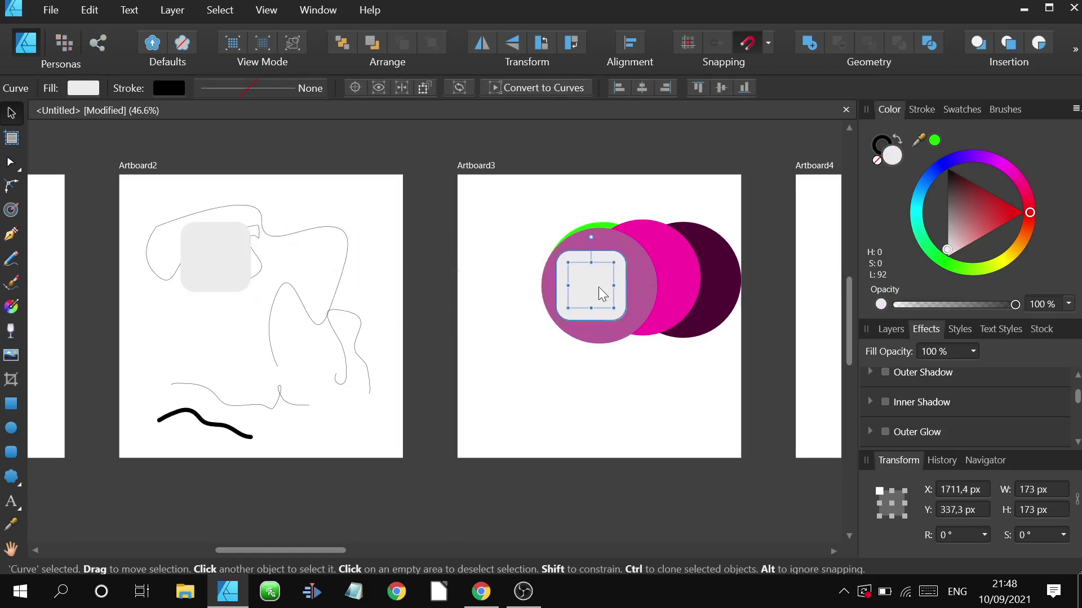
{"action": "scroll", "coordinate": [383, 280], "scroll_direction": "right", "scroll_amount": 6}
{"action": "scroll", "coordinate": [347, 281], "scroll_direction": "up", "scroll_amount": 2}
{"action": "left_click_drag", "start_coordinate": [348, 282], "coordinate": [387, 282]}
{"action": "scroll", "coordinate": [383, 276], "scroll_direction": "up", "scroll_amount": 3}
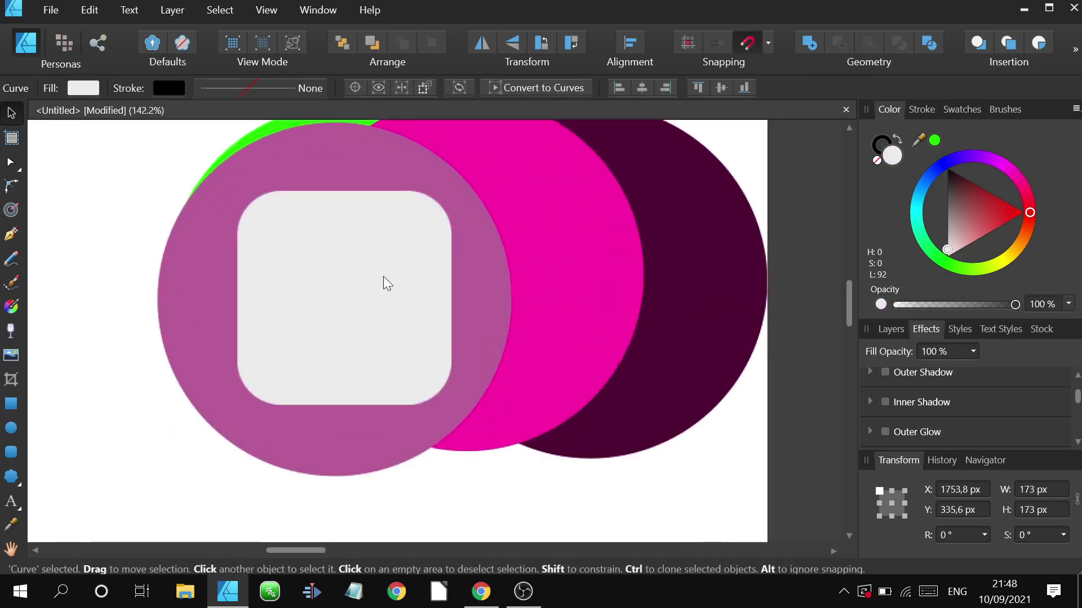
Fill the copied rounded square on the mauve circle with pink (H 0, S 100, L 79).
{"action": "scroll", "coordinate": [383, 276], "scroll_direction": "down", "scroll_amount": 6}
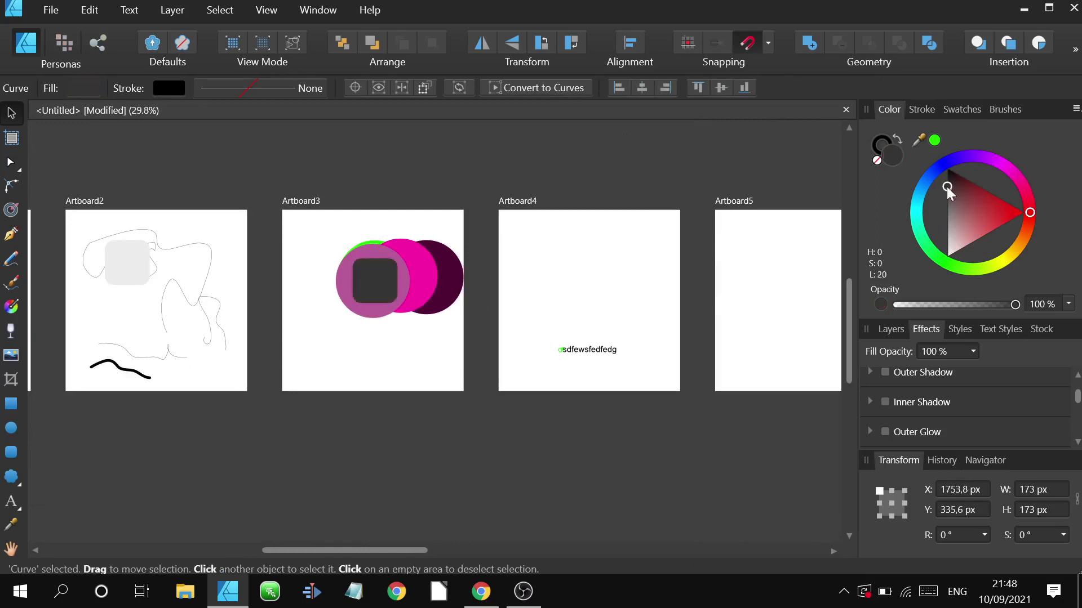
{"action": "mouse_move", "coordinate": [946, 187]}
{"action": "left_mouse_down"}
{"action": "mouse_move", "coordinate": [963, 270]}
{"action": "mouse_move", "coordinate": [943, 307]}
{"action": "mouse_move", "coordinate": [978, 258]}
{"action": "left_mouse_up"}
{"action": "scroll", "coordinate": [428, 296], "scroll_direction": "up", "scroll_amount": 3}
{"action": "scroll", "coordinate": [350, 255], "scroll_direction": "down", "scroll_amount": 3}
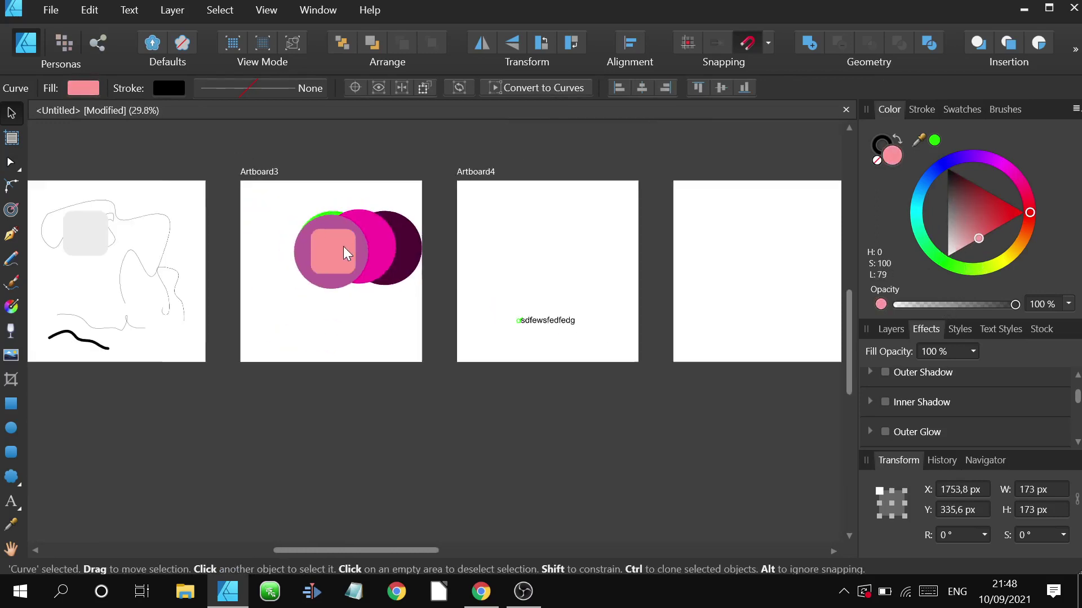
{"action": "left_click", "coordinate": [307, 147]}
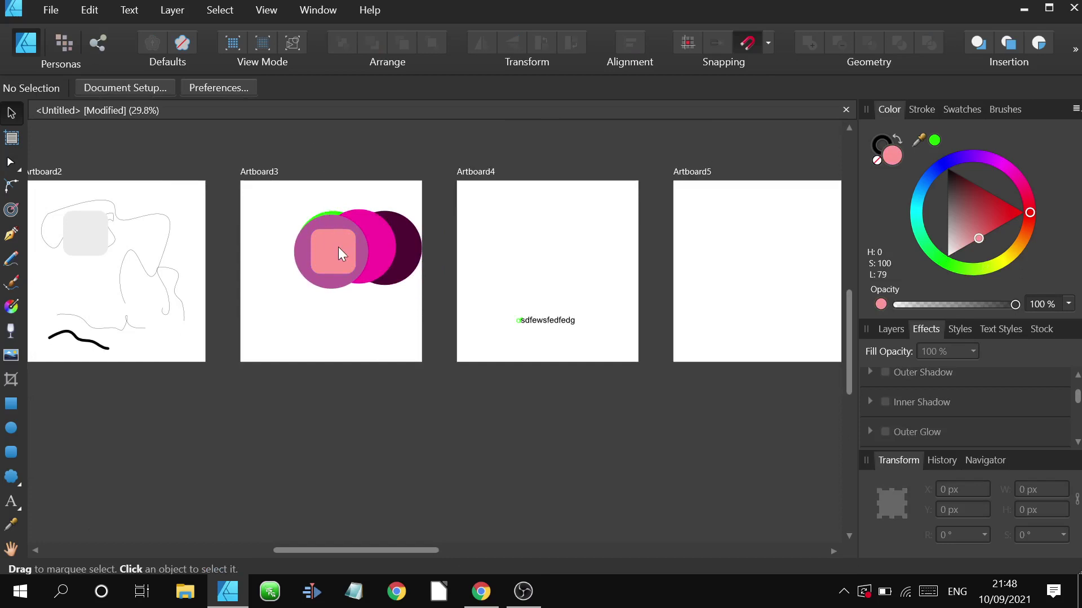
Move the pink square to about X 397 px, Y 455 px, and centre it horizontally and vertically on Artboard3.
{"action": "left_click_drag", "start_coordinate": [333, 248], "coordinate": [320, 260]}
{"action": "left_click", "coordinate": [341, 159]}
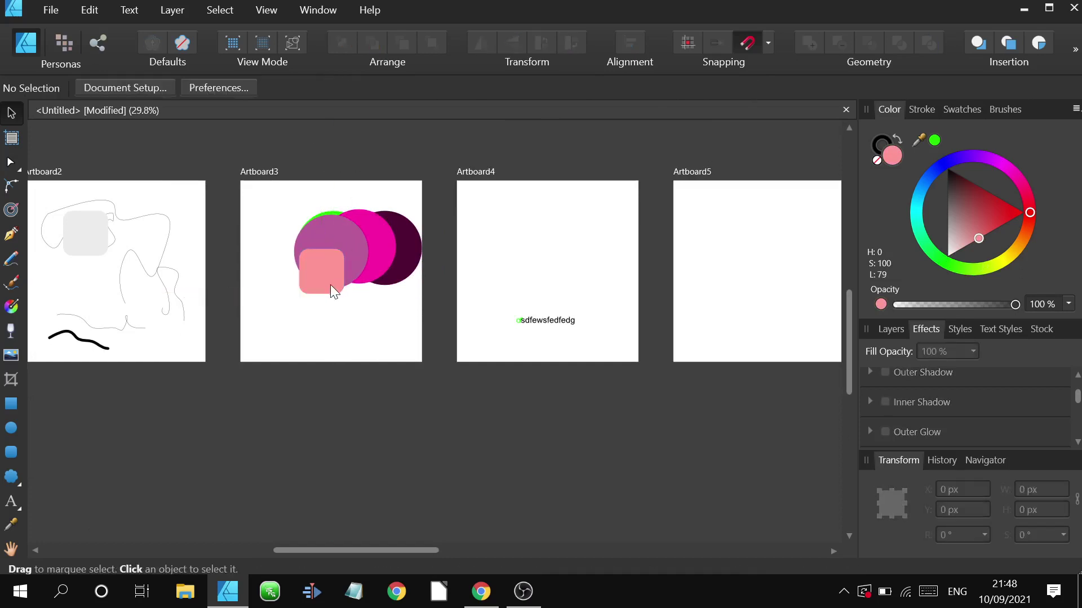
{"action": "left_click", "coordinate": [330, 283]}
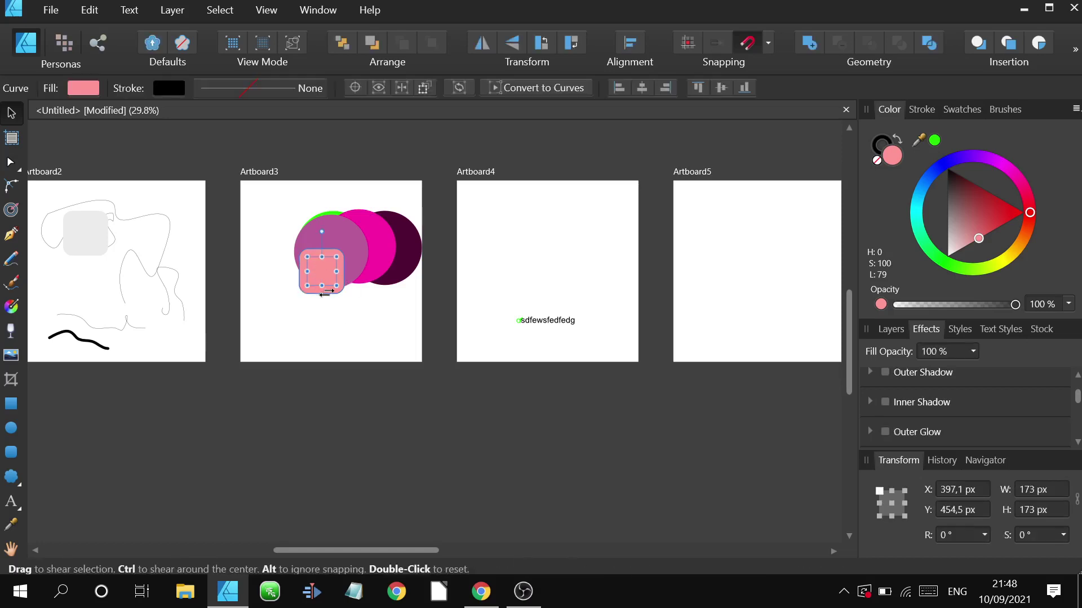
{"action": "left_click", "coordinate": [644, 89]}
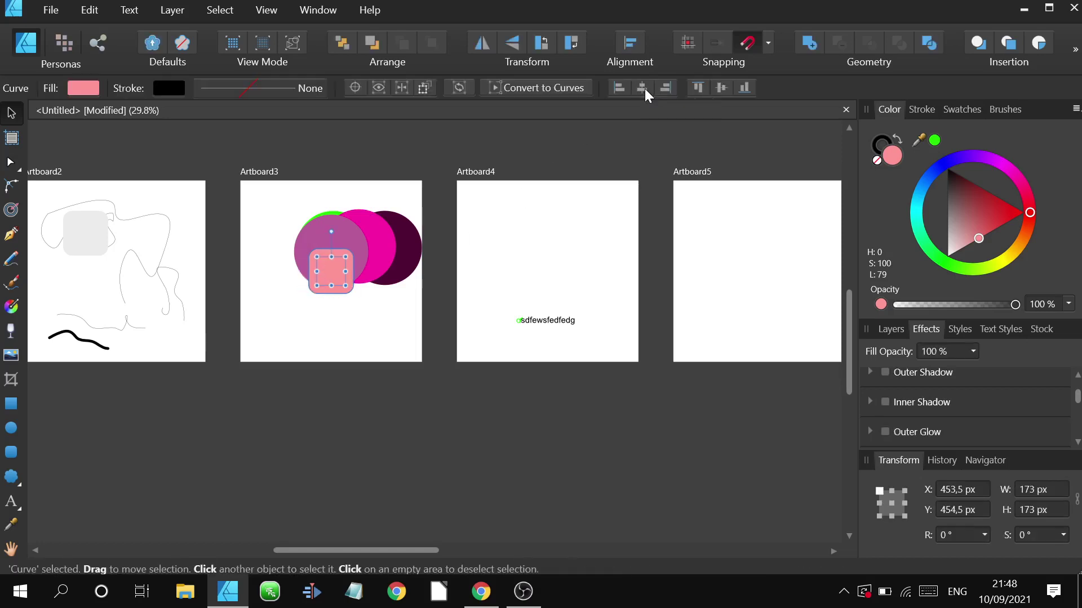
{"action": "left_click", "coordinate": [724, 89]}
{"action": "scroll", "coordinate": [299, 296], "scroll_direction": "up", "scroll_amount": 3}
{"action": "scroll", "coordinate": [376, 263], "scroll_direction": "up", "scroll_amount": 4}
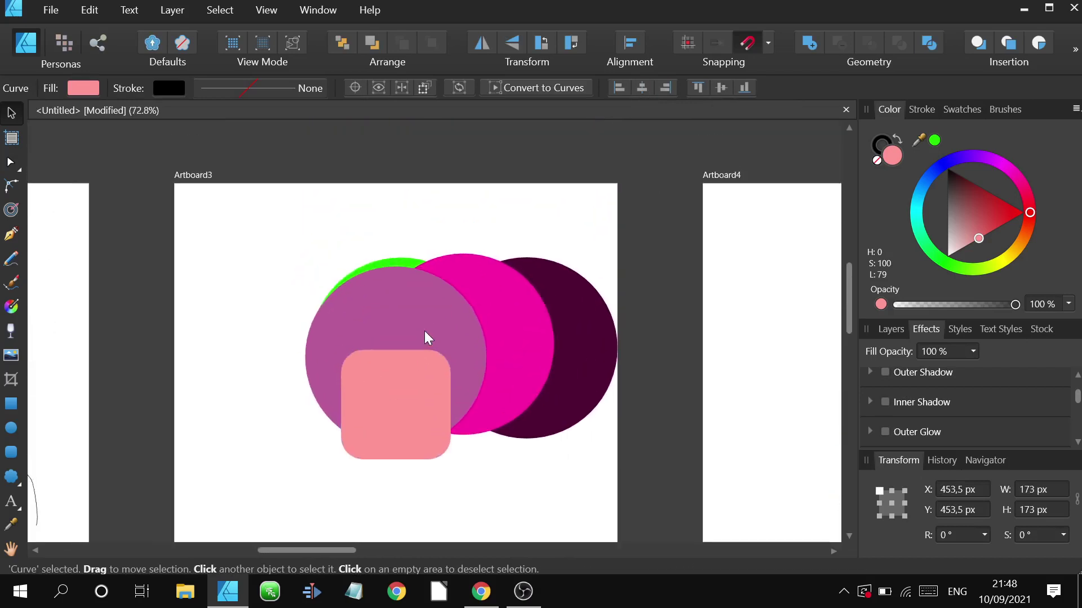
Raise the pink square to about Y 352 px inside the mauve circle and align both shapes' vertical centres.
{"action": "left_click", "coordinate": [421, 289]}
{"action": "left_click", "coordinate": [404, 387]}
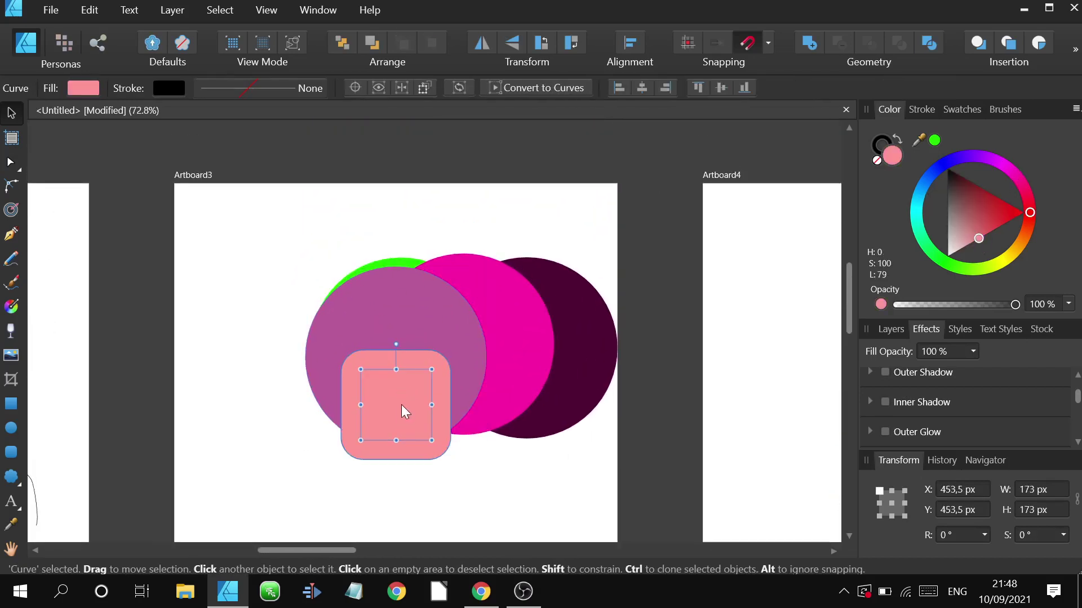
{"action": "left_click_drag", "start_coordinate": [401, 405], "coordinate": [391, 370]}
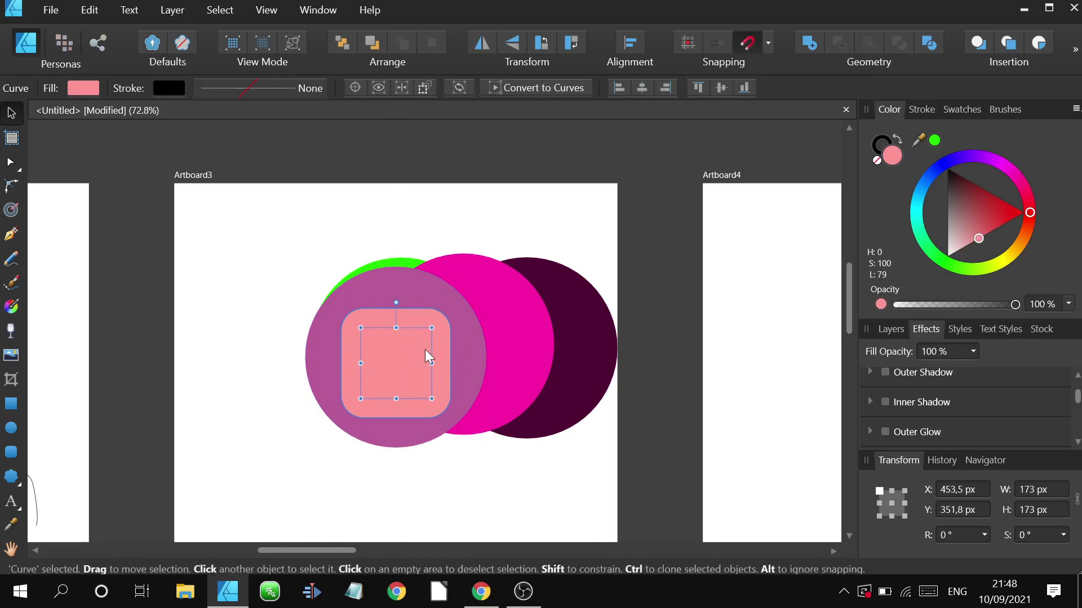
{"action": "left_click", "coordinate": [475, 352], "text": "shift"}
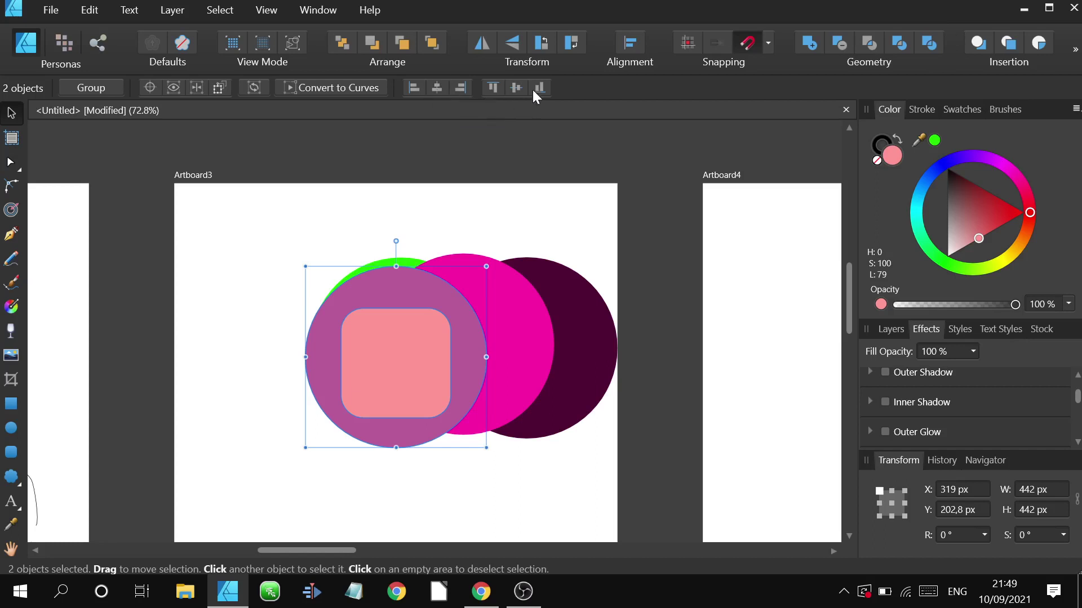
{"action": "left_click", "coordinate": [517, 88]}
{"action": "scroll", "coordinate": [377, 282], "scroll_direction": "down", "scroll_amount": 4}
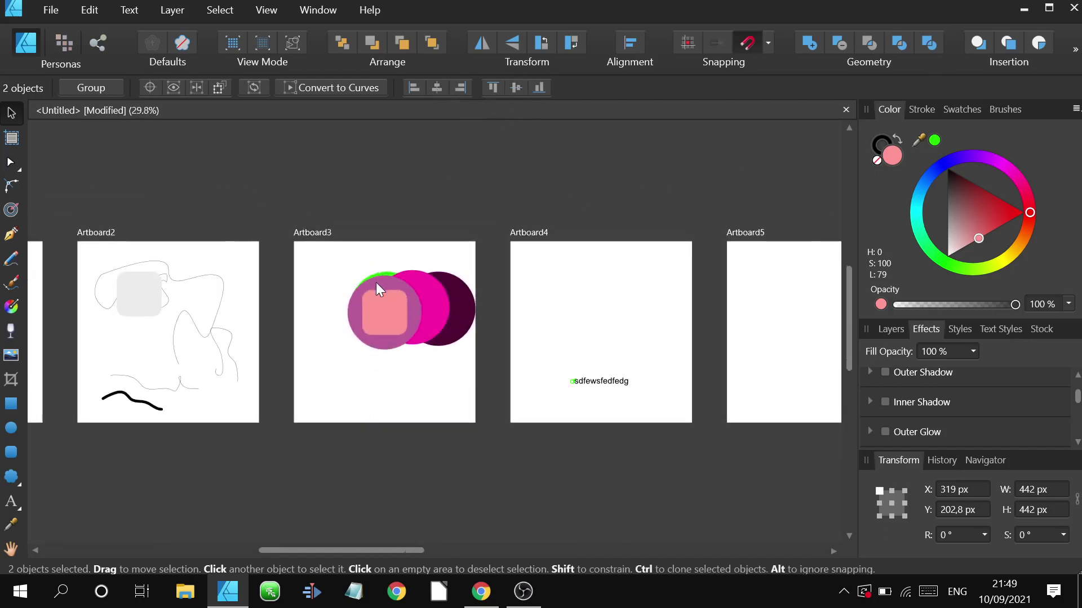
Lower the pink square over the mauve circle's bottom edge and align their centres, undoing only the vertical alignment.
{"action": "scroll", "coordinate": [376, 282], "scroll_direction": "up", "scroll_amount": 4}
{"action": "left_click", "coordinate": [400, 291]}
{"action": "left_click_drag", "start_coordinate": [400, 290], "coordinate": [411, 363]}
{"action": "left_click", "coordinate": [448, 277], "text": "shift"}
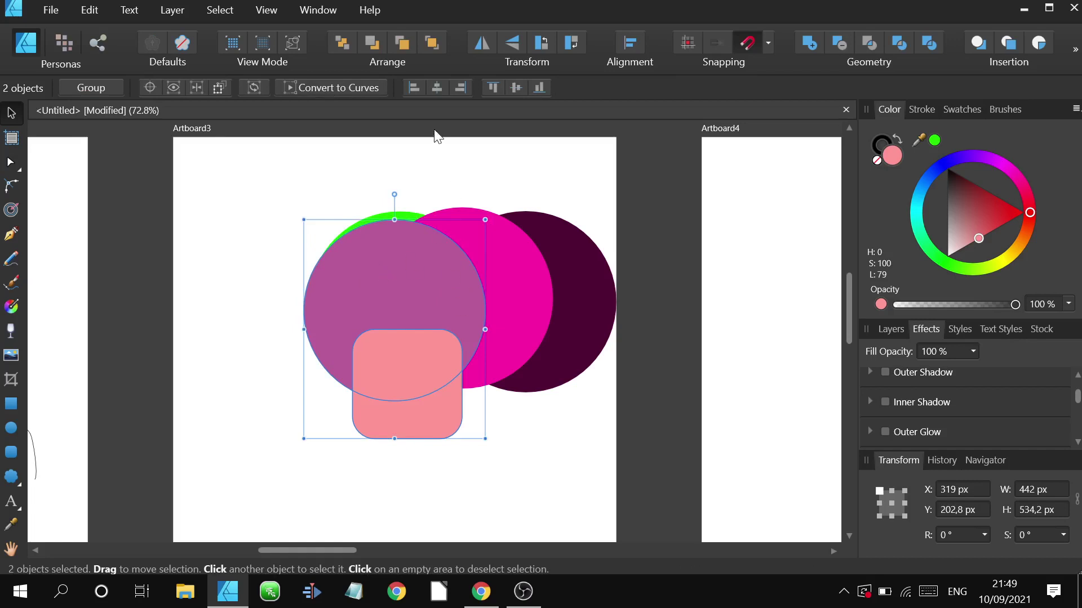
{"action": "left_click", "coordinate": [438, 88]}
{"action": "left_click", "coordinate": [512, 89]}
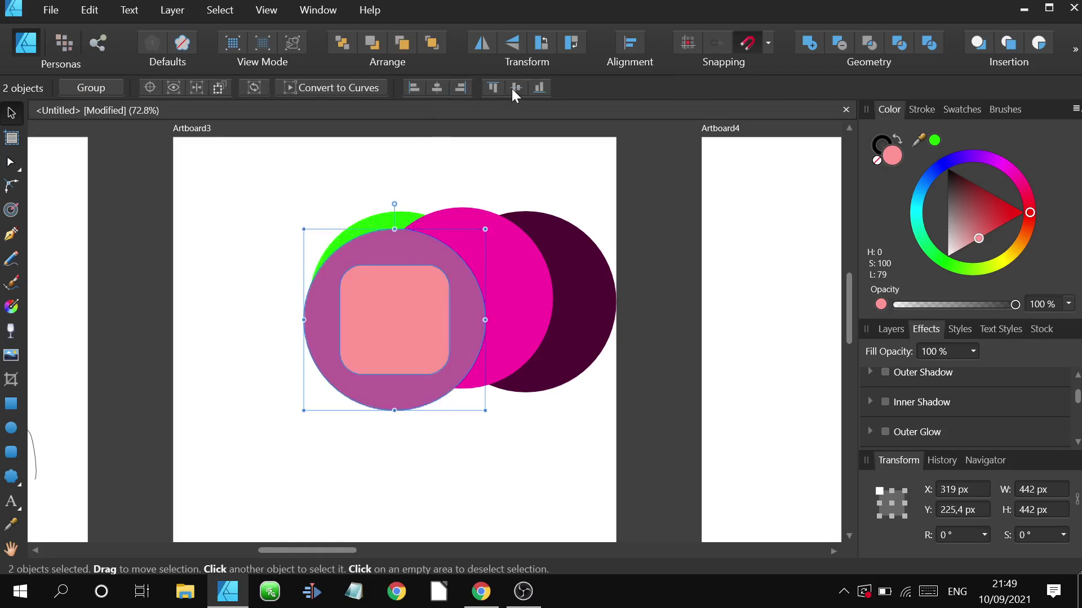
{"action": "key", "text": "ctrl+z"}
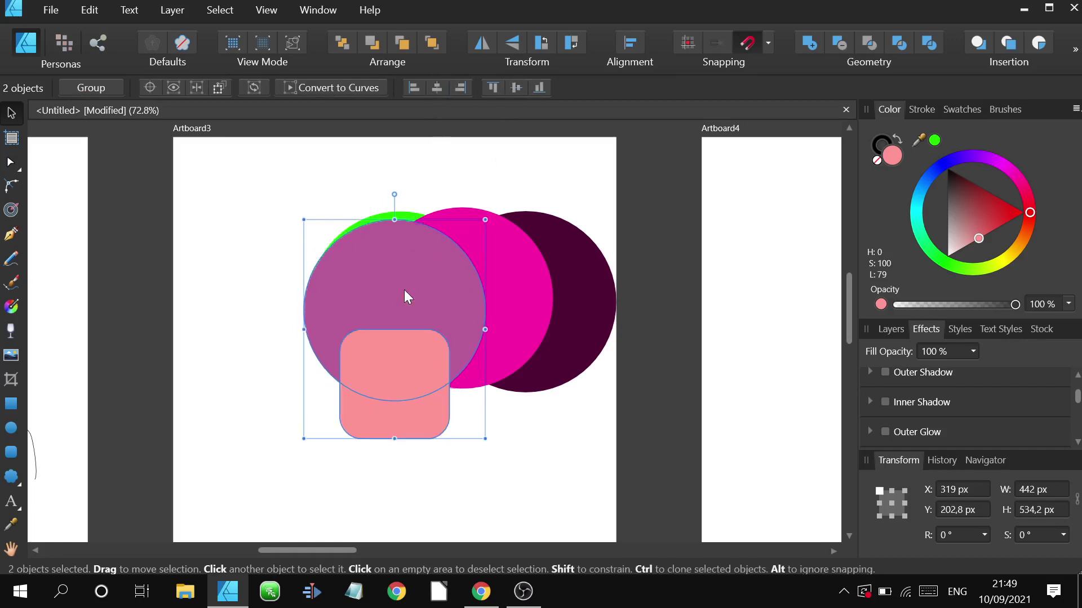
Shift the mauve circle slightly to the left and place the pink square inside its upper part.
{"action": "left_click", "coordinate": [295, 252]}
{"action": "left_click", "coordinate": [382, 266]}
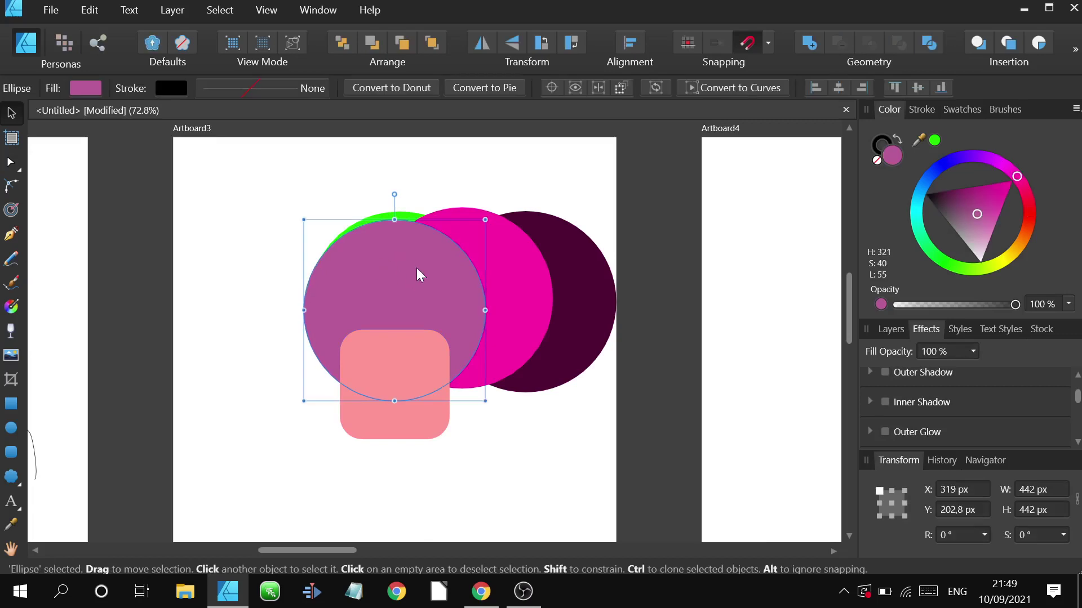
{"action": "left_click_drag", "start_coordinate": [417, 268], "coordinate": [401, 264]}
{"action": "left_click", "coordinate": [421, 411]}
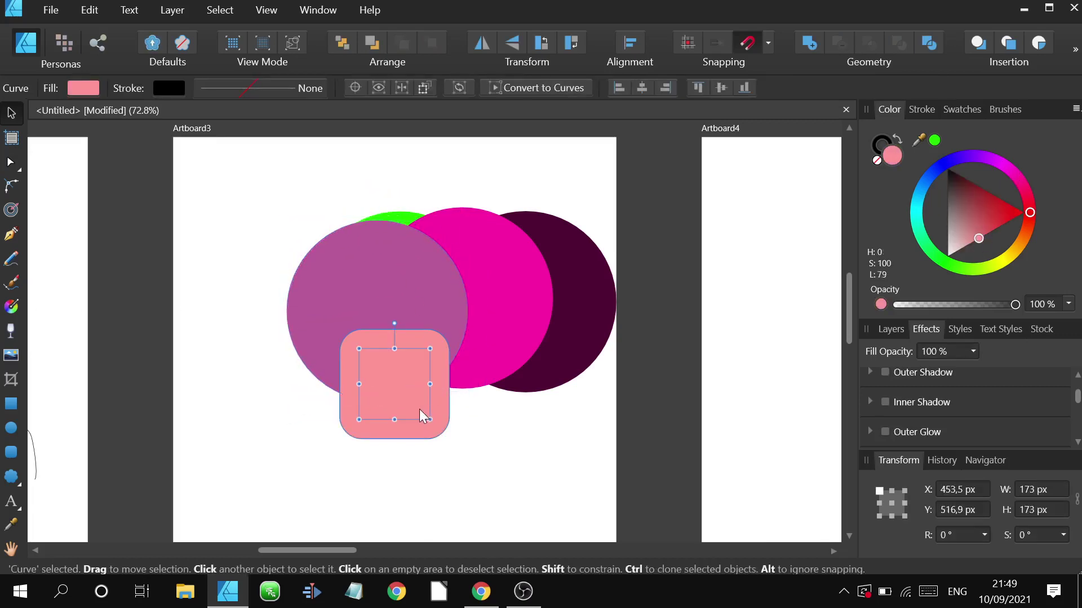
{"action": "left_click_drag", "start_coordinate": [420, 415], "coordinate": [397, 328]}
Toggle Force Pixel Alignment on and off, and enable it together with Move By Whole Pixels in the snapping options.
{"action": "left_click", "coordinate": [417, 221]}
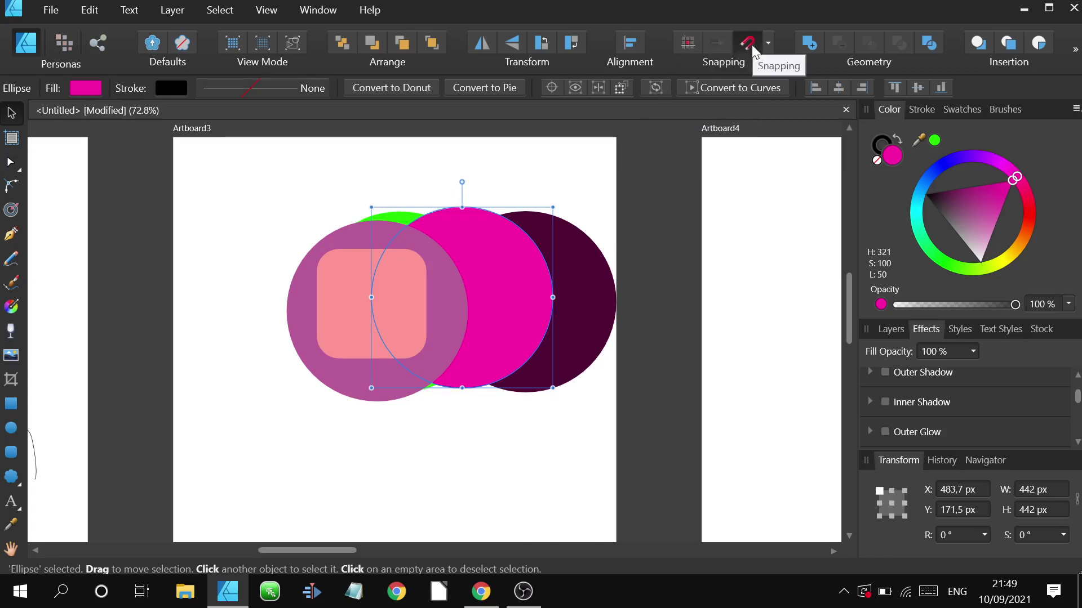
{"action": "left_click", "coordinate": [688, 41]}
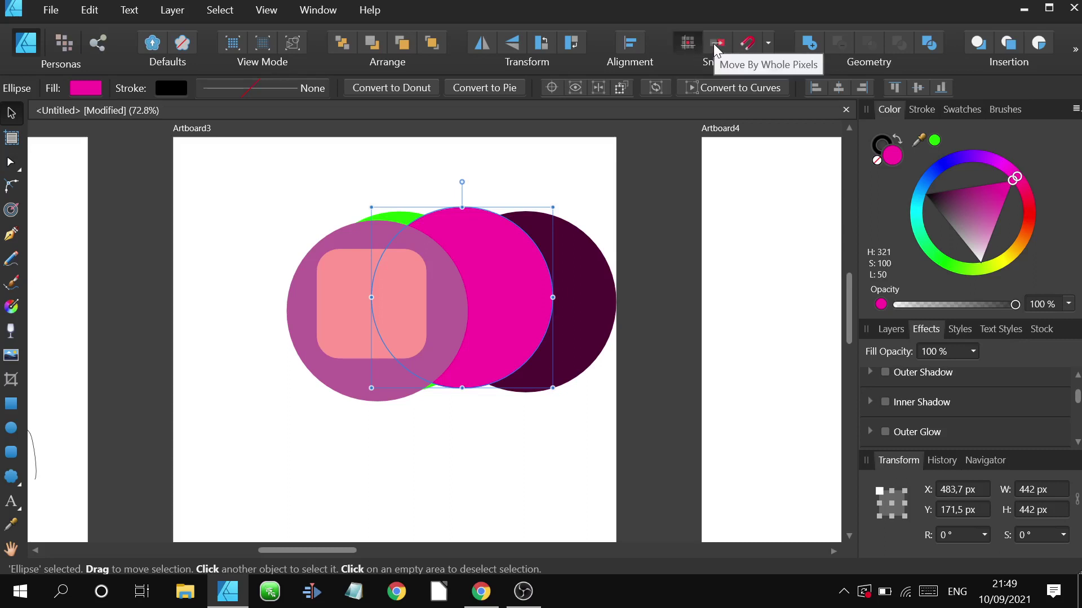
{"action": "left_click", "coordinate": [686, 43]}
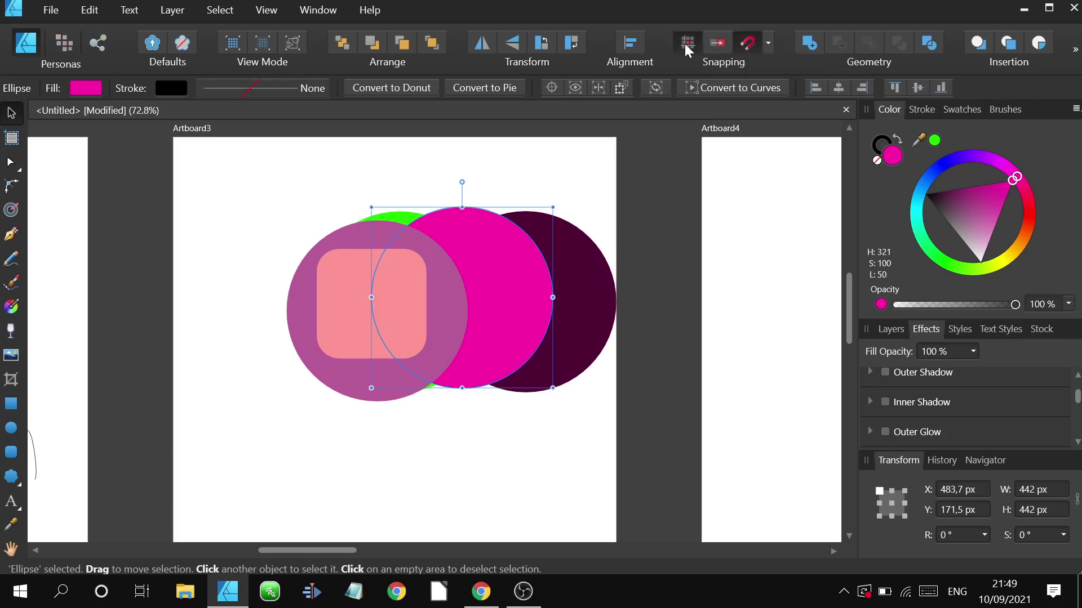
{"action": "left_click", "coordinate": [769, 43]}
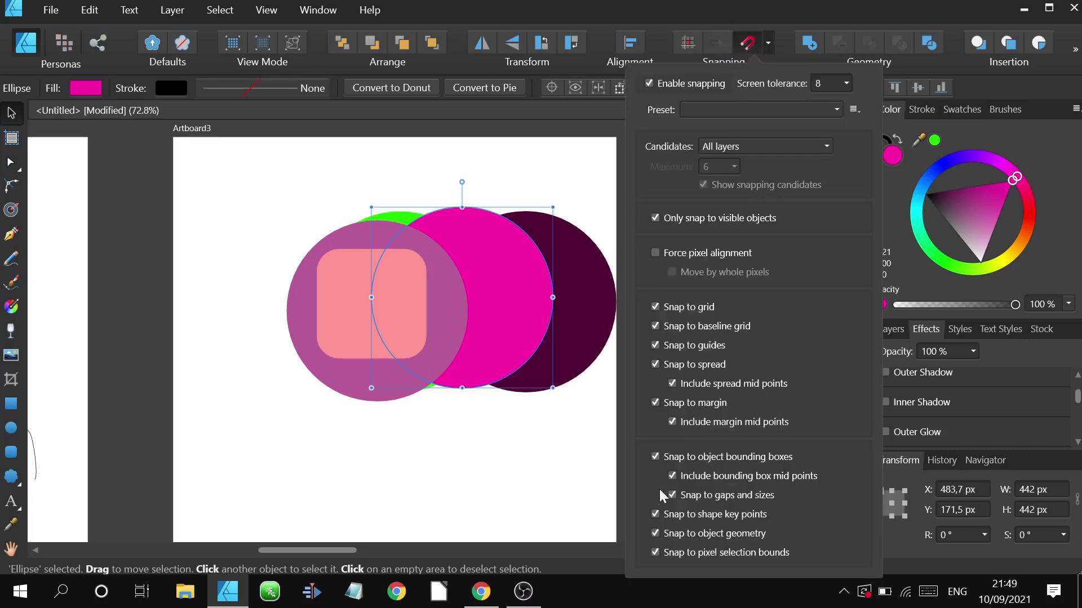
{"action": "left_click", "coordinate": [657, 252]}
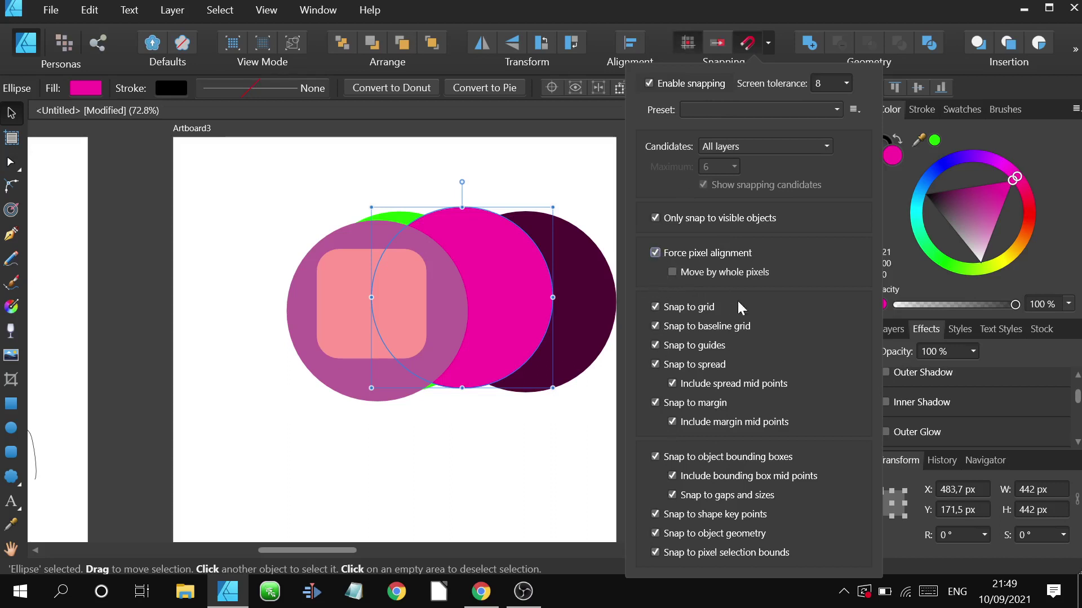
{"action": "left_click", "coordinate": [672, 272]}
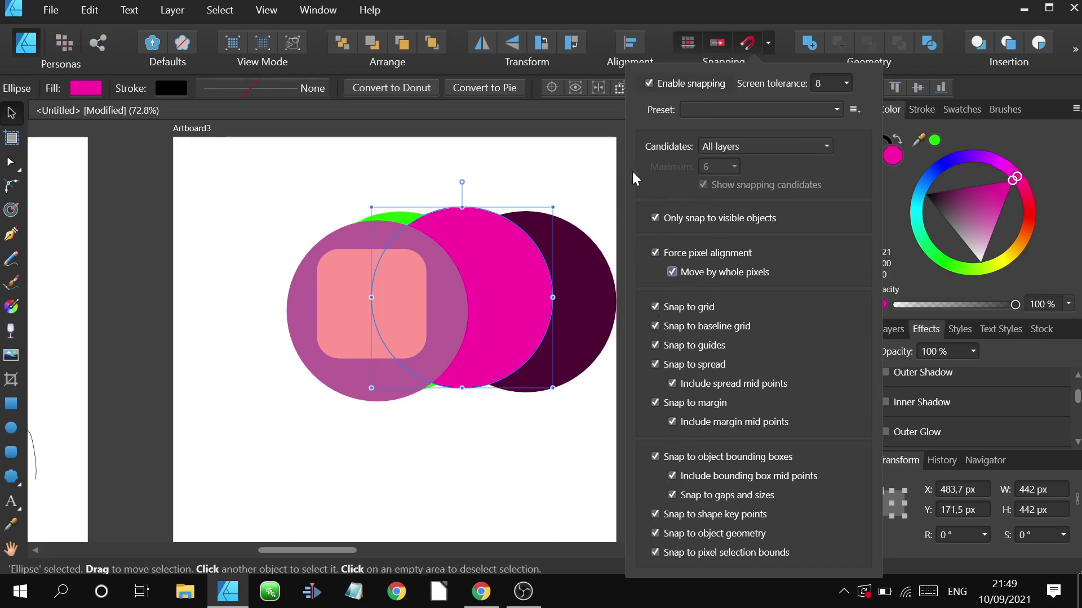
{"action": "left_click", "coordinate": [579, 174]}
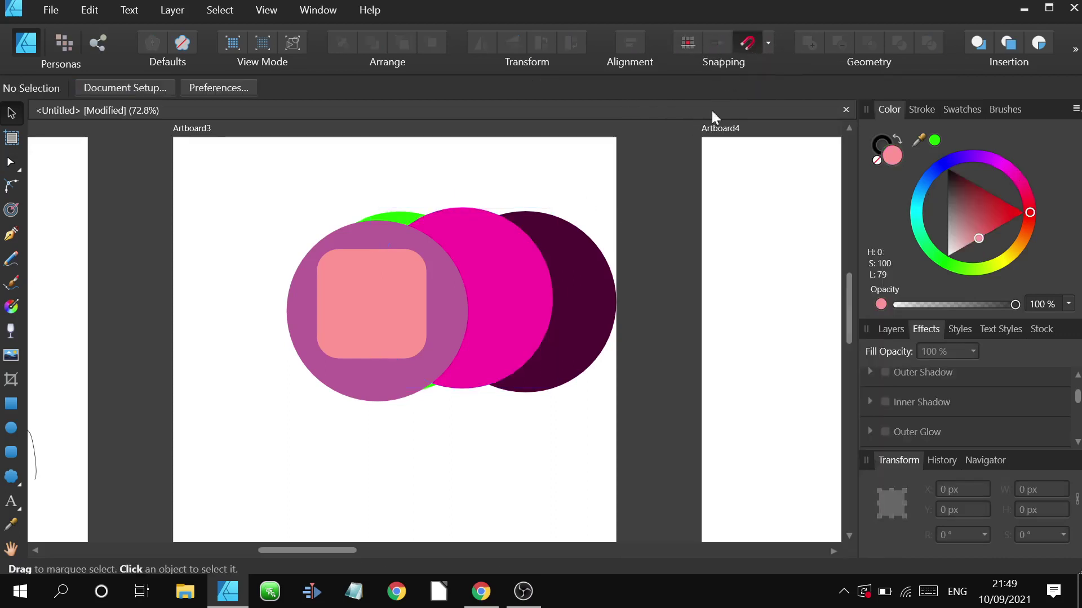
Move the dark purple and magenta circles from Artboard3 to Artboard4, partly overlapping each other above the text.
{"action": "left_click", "coordinate": [587, 259]}
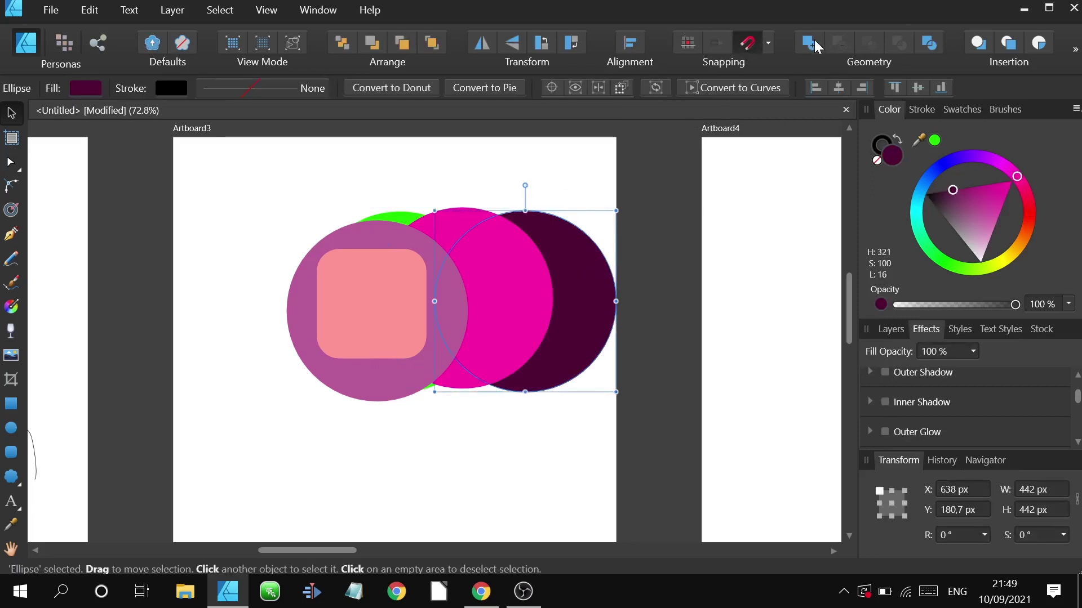
{"action": "scroll", "coordinate": [488, 241], "scroll_direction": "down", "scroll_amount": 3}
{"action": "scroll", "coordinate": [504, 249], "scroll_direction": "up", "scroll_amount": 3}
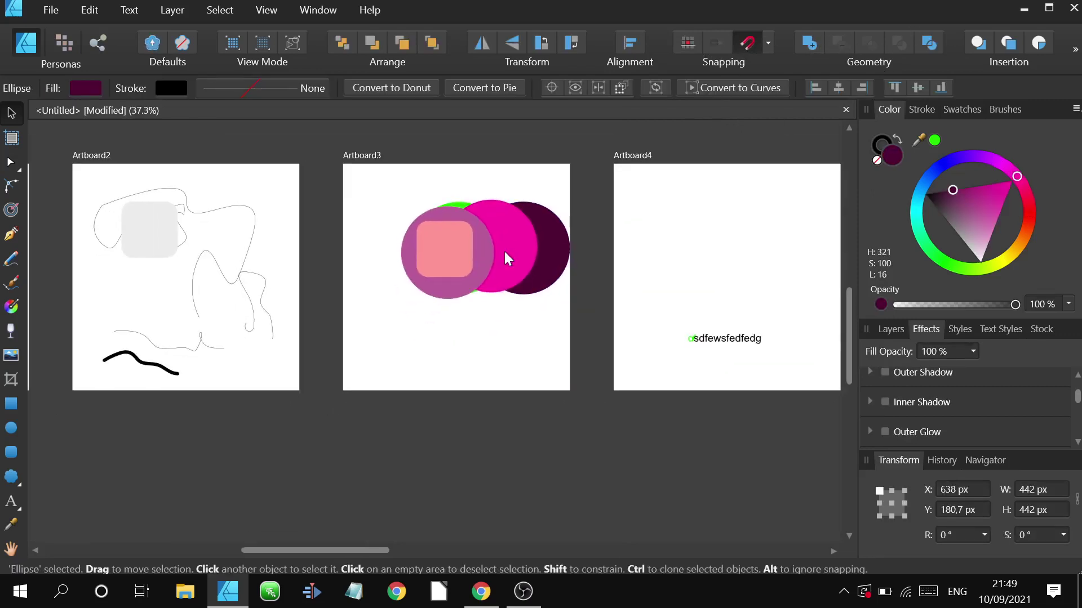
{"action": "left_click_drag", "start_coordinate": [506, 249], "coordinate": [626, 242]}
{"action": "scroll", "coordinate": [464, 326], "scroll_direction": "down", "scroll_amount": 2}
{"action": "left_click", "coordinate": [450, 271]}
{"action": "left_click_drag", "start_coordinate": [420, 268], "coordinate": [684, 269]}
{"action": "scroll", "coordinate": [614, 293], "scroll_direction": "up", "scroll_amount": 2}
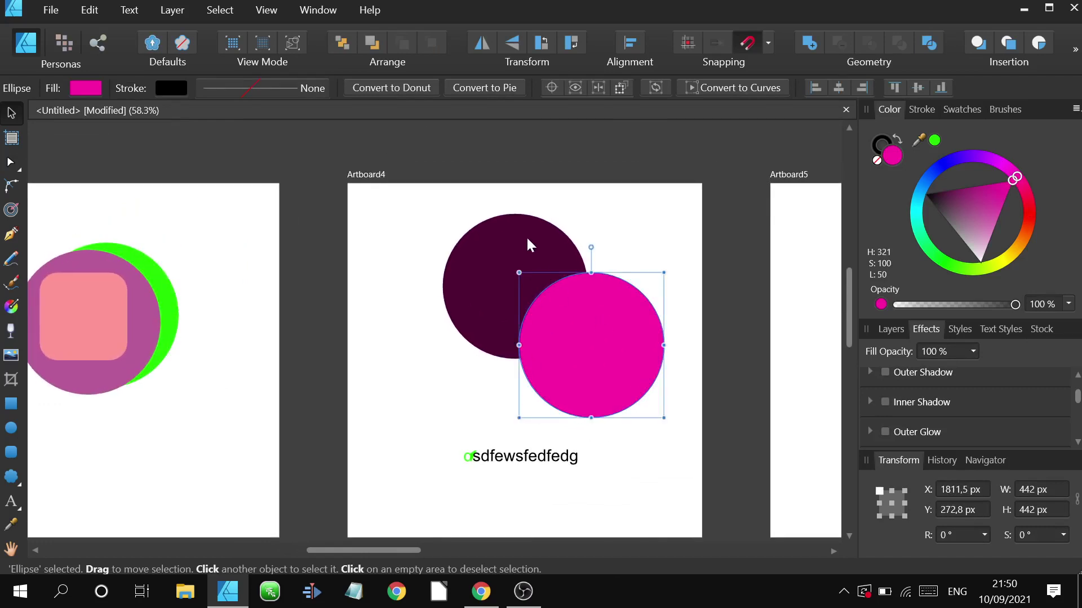
Move the dark purple circle to the left and raise the magenta circle on Artboard4, keeping their edges overlapping.
{"action": "left_click", "coordinate": [485, 226]}
{"action": "left_click_drag", "start_coordinate": [483, 229], "coordinate": [489, 238]}
{"action": "mouse_move", "coordinate": [603, 320]}
{"action": "left_mouse_down"}
{"action": "mouse_move", "coordinate": [608, 330]}
{"action": "mouse_move", "coordinate": [582, 336]}
{"action": "mouse_move", "coordinate": [604, 296]}
{"action": "mouse_move", "coordinate": [618, 323]}
{"action": "mouse_move", "coordinate": [609, 301]}
{"action": "left_mouse_up"}
{"action": "scroll", "coordinate": [599, 290], "scroll_direction": "up", "scroll_amount": 3}
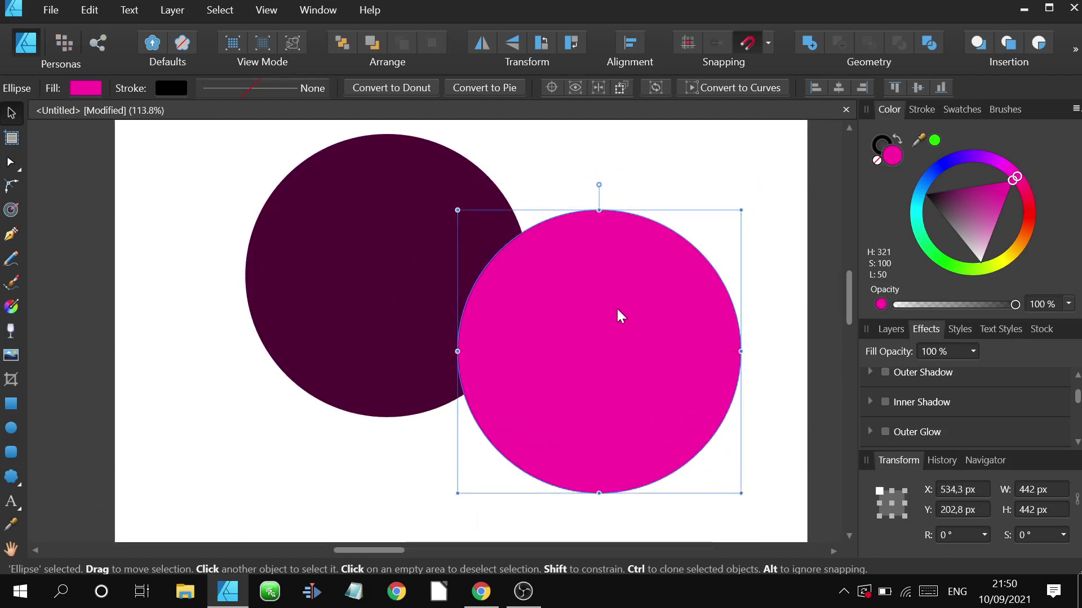
Subtract the magenta circle from the dark purple circle and undo the operation.
{"action": "left_click", "coordinate": [424, 191], "text": "shift"}
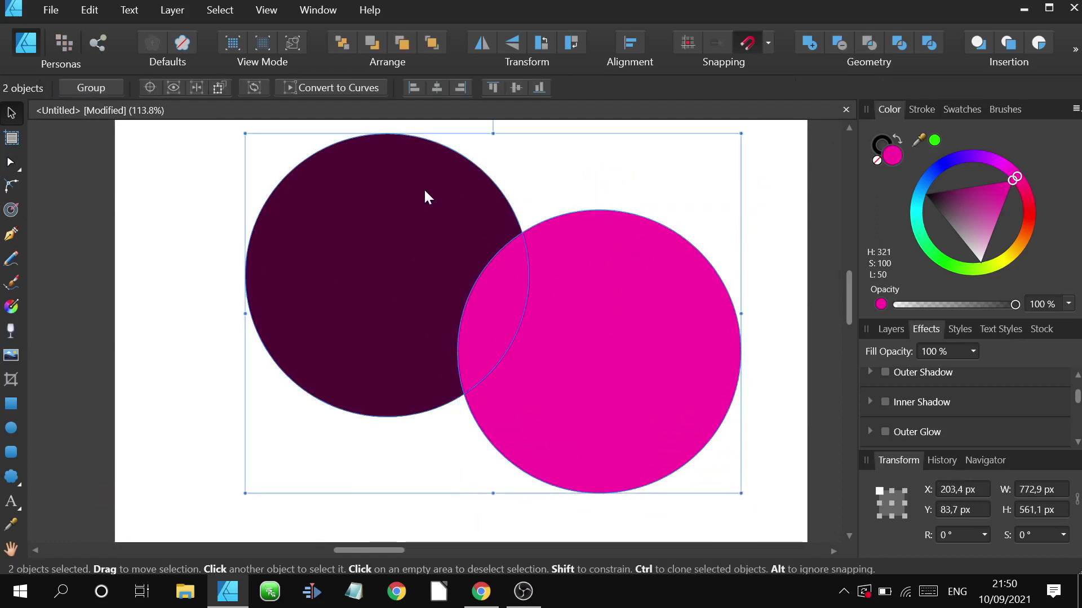
{"action": "left_click", "coordinate": [839, 43]}
{"action": "scroll", "coordinate": [569, 273], "scroll_direction": "down", "scroll_amount": 2}
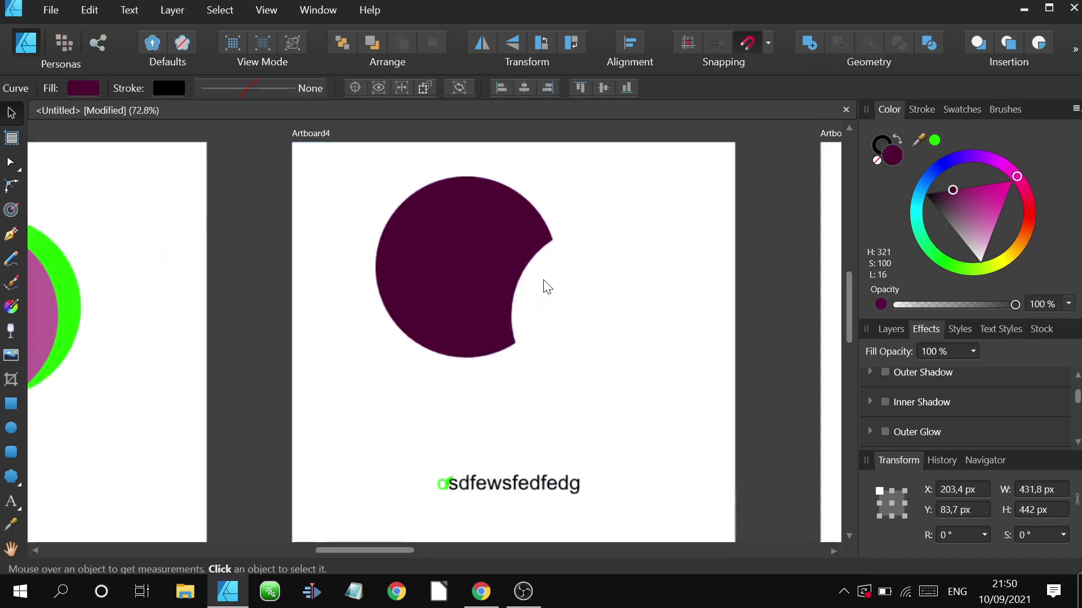
{"action": "left_click", "coordinate": [483, 273]}
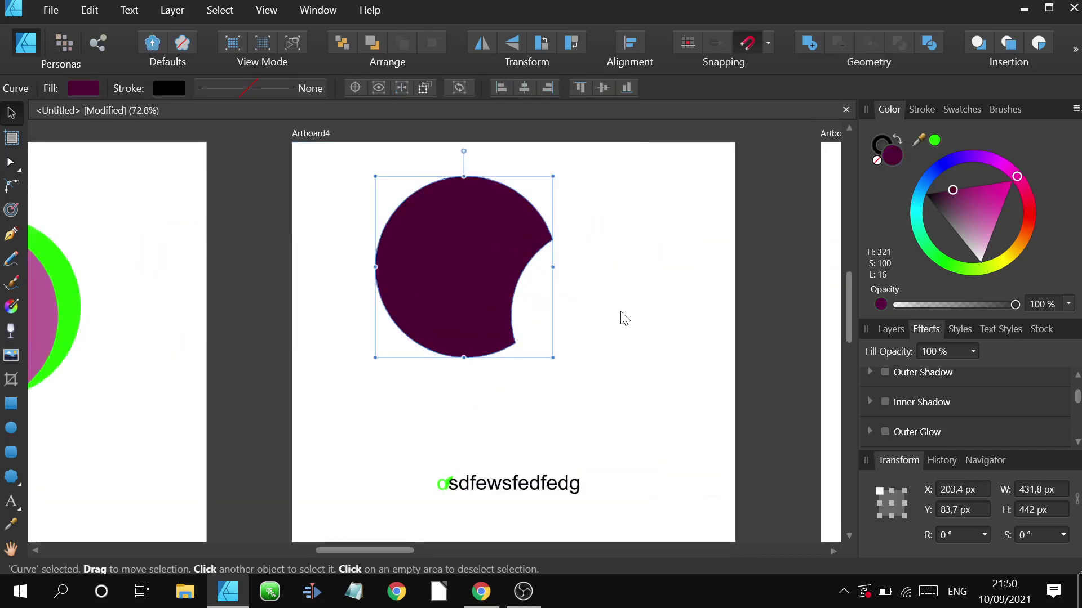
{"action": "key", "text": "ctrl+z"}
{"action": "left_click", "coordinate": [625, 225]}
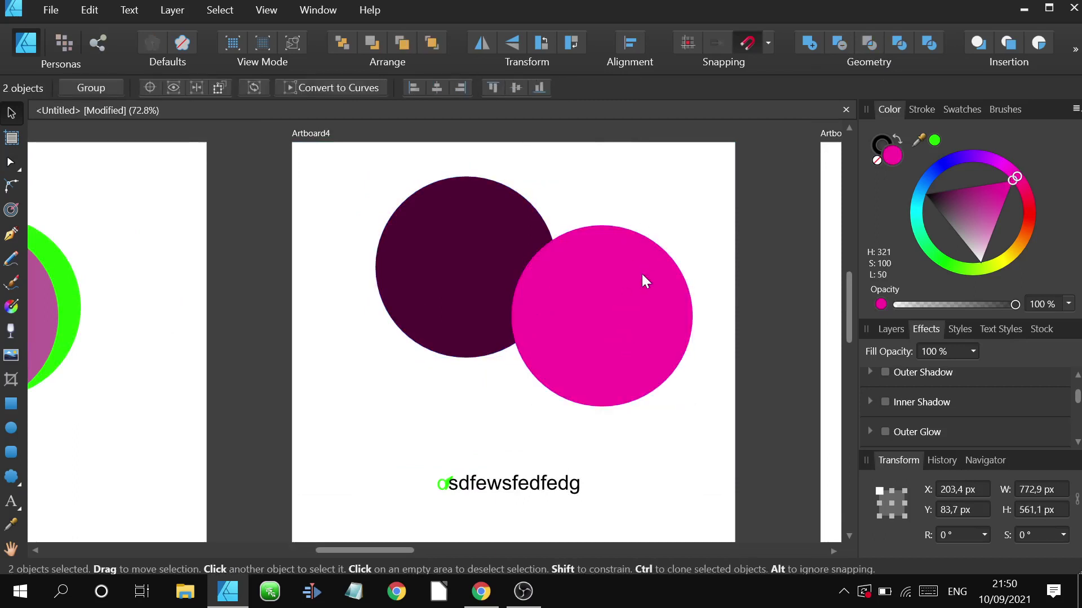
{"action": "left_click", "coordinate": [641, 273]}
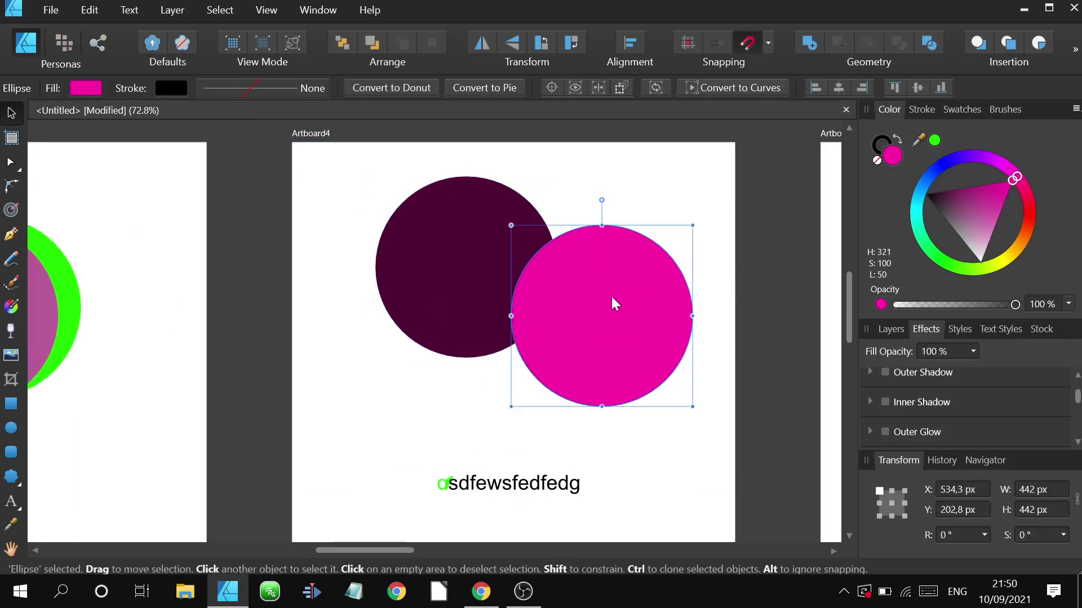
{"action": "left_click_drag", "start_coordinate": [612, 294], "coordinate": [647, 345]}
{"action": "key", "text": "ctrl+z"}
{"action": "left_click", "coordinate": [481, 212], "text": "shift"}
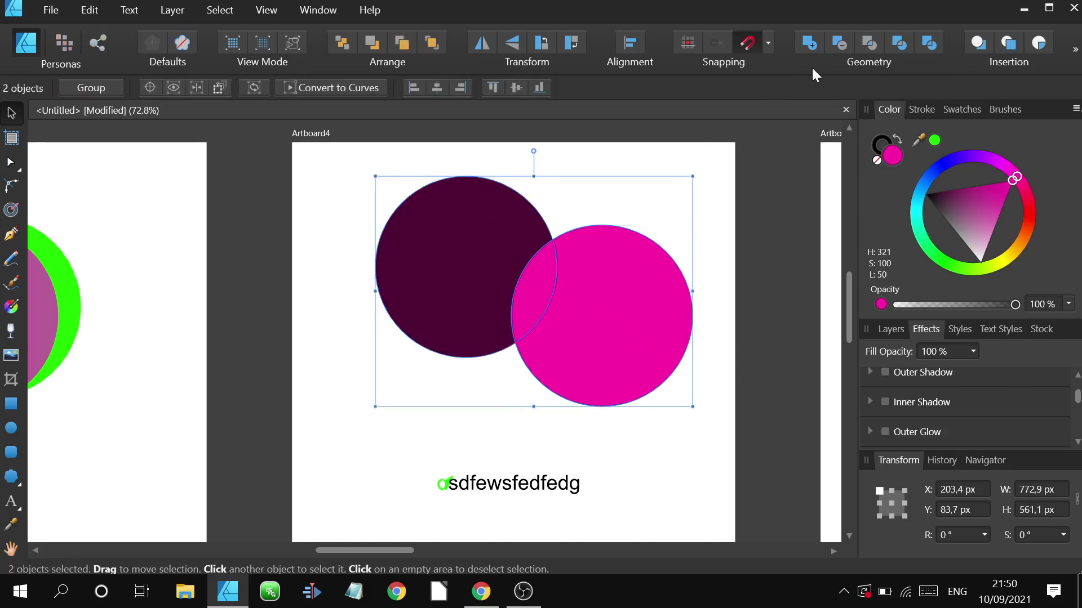
{"action": "left_click", "coordinate": [651, 212]}
Subtract the magenta circle's overlap from the dark purple circle while keeping the magenta circle in place.
{"action": "left_click", "coordinate": [635, 269]}
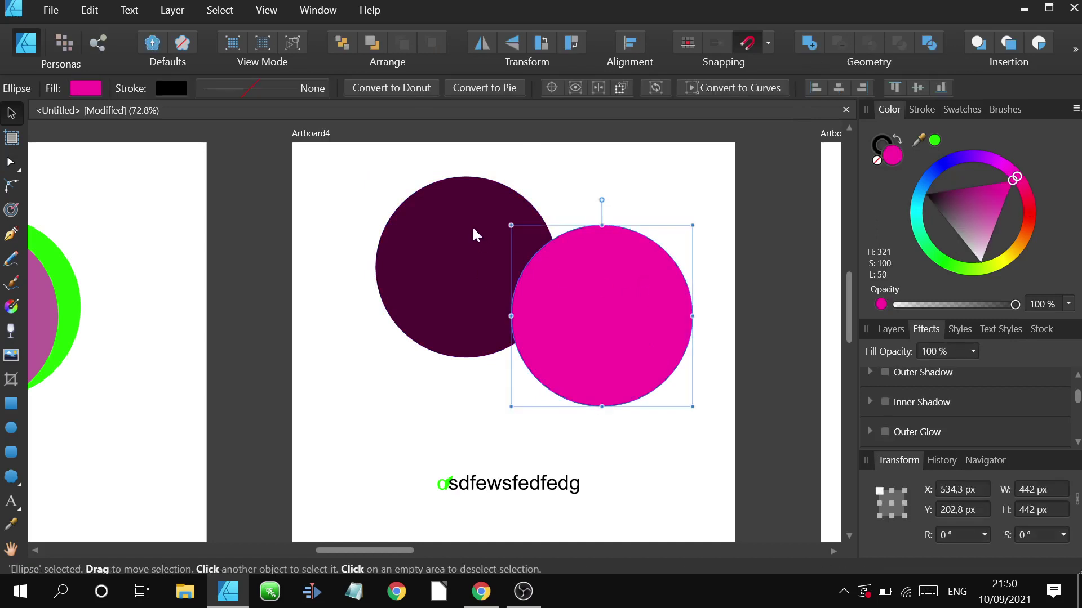
{"action": "left_click", "coordinate": [473, 230], "text": "shift"}
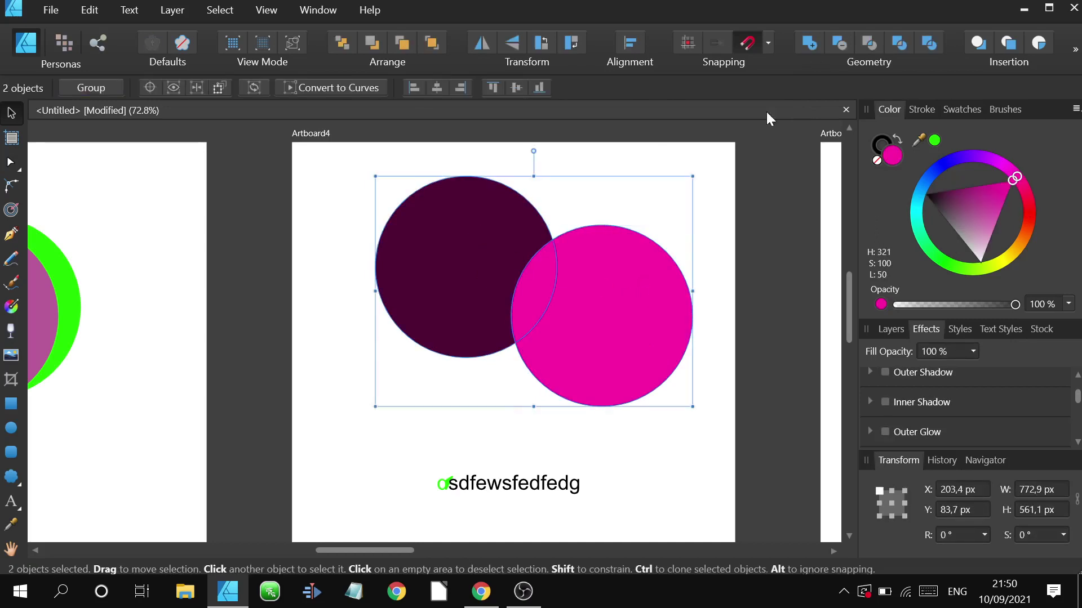
{"action": "left_click", "coordinate": [837, 45]}
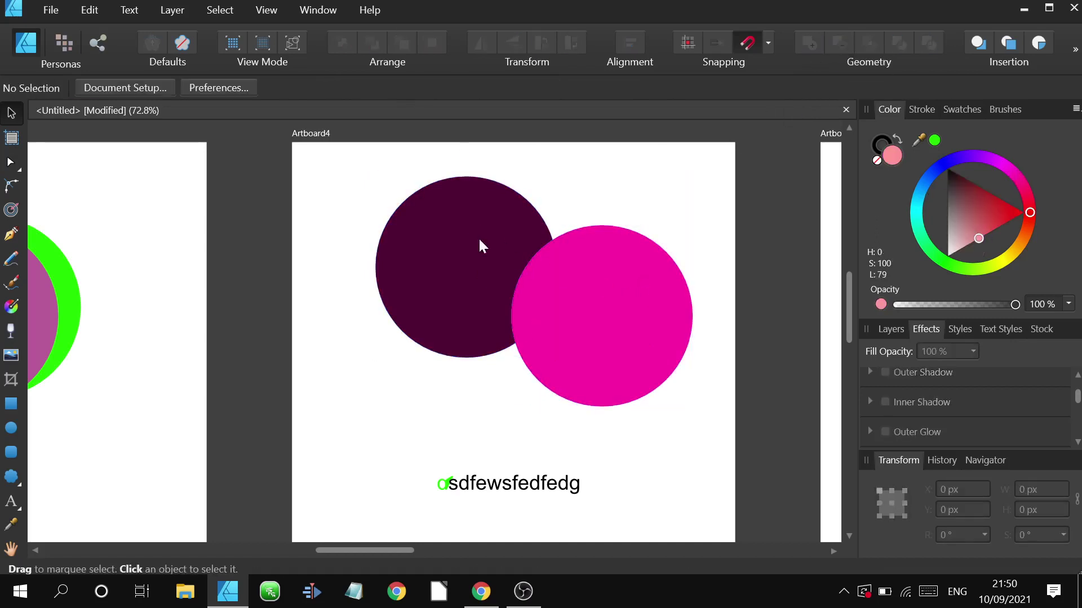
{"action": "left_click", "coordinate": [452, 253]}
{"action": "left_click_drag", "start_coordinate": [486, 206], "coordinate": [512, 219]}
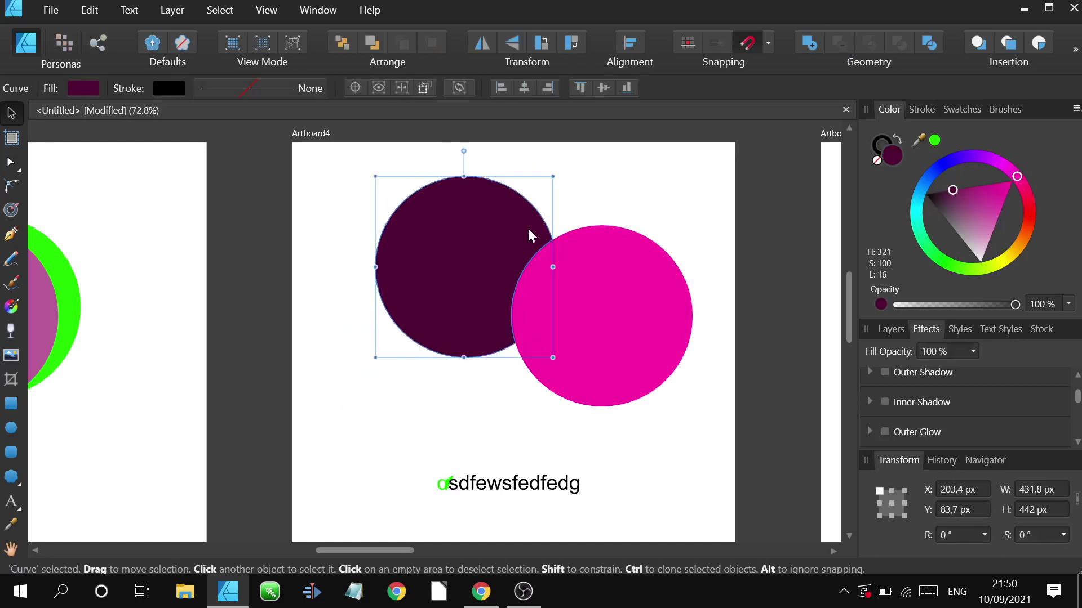
{"action": "left_click", "coordinate": [631, 223]}
Shift the magenta circle slightly up and left to X 523.5 px, Y 185.4 px, overlapping the cut dark purple shape.
{"action": "left_click", "coordinate": [625, 310]}
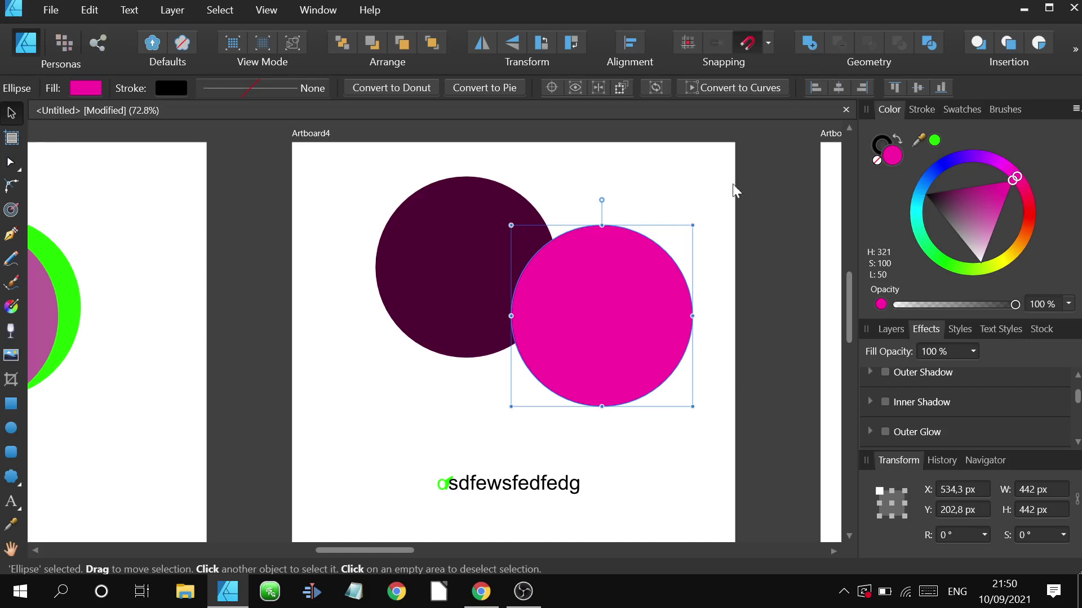
{"action": "mouse_move", "coordinate": [562, 279]}
{"action": "left_mouse_down"}
{"action": "mouse_move", "coordinate": [598, 288]}
{"action": "mouse_move", "coordinate": [554, 296]}
{"action": "mouse_move", "coordinate": [559, 285]}
{"action": "left_mouse_up"}
{"action": "key", "text": "ctrl+z"}
{"action": "scroll", "coordinate": [555, 280], "scroll_direction": "up", "scroll_amount": 2}
{"action": "scroll", "coordinate": [559, 285], "scroll_direction": "down", "scroll_amount": 4}
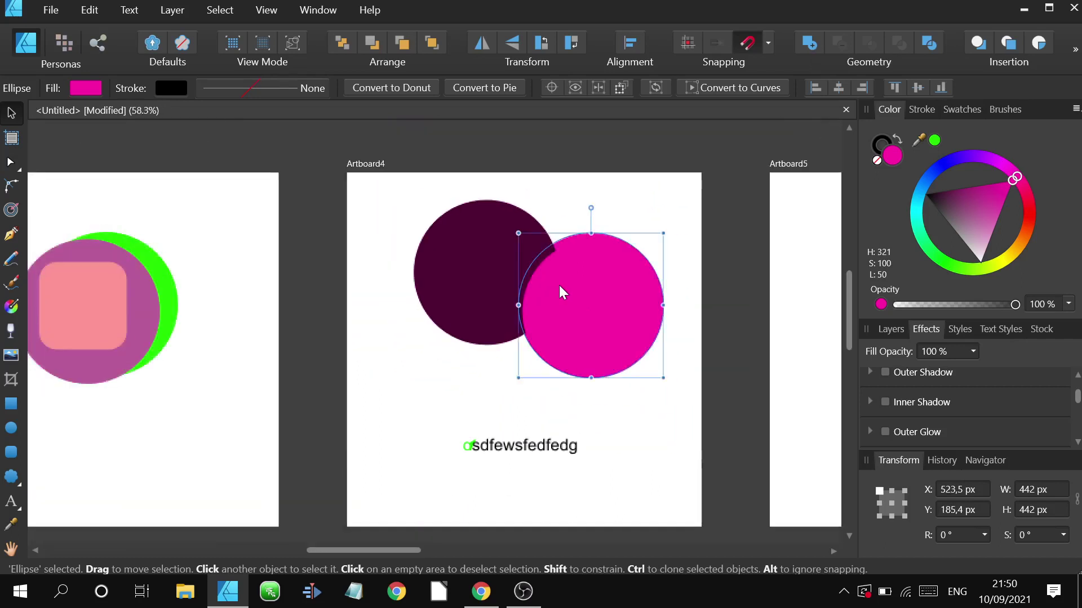
{"action": "scroll", "coordinate": [448, 222], "scroll_direction": "up", "scroll_amount": 3}
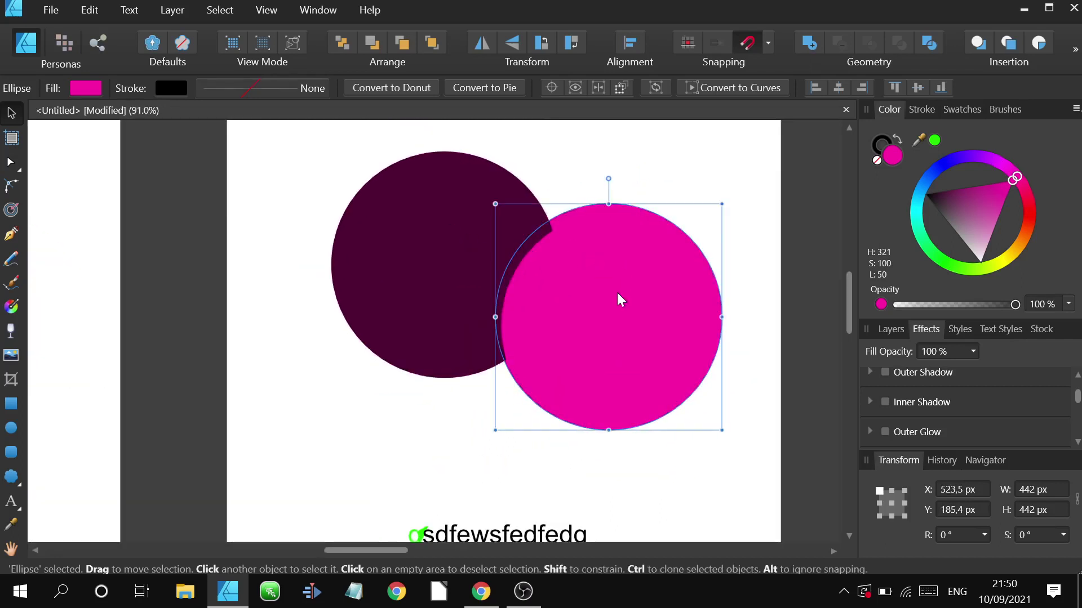
Merge the cut dark purple shape and the magenta circle with Add, and move the merged shape to Artboard5.
{"action": "left_click", "coordinate": [456, 230], "text": "shift"}
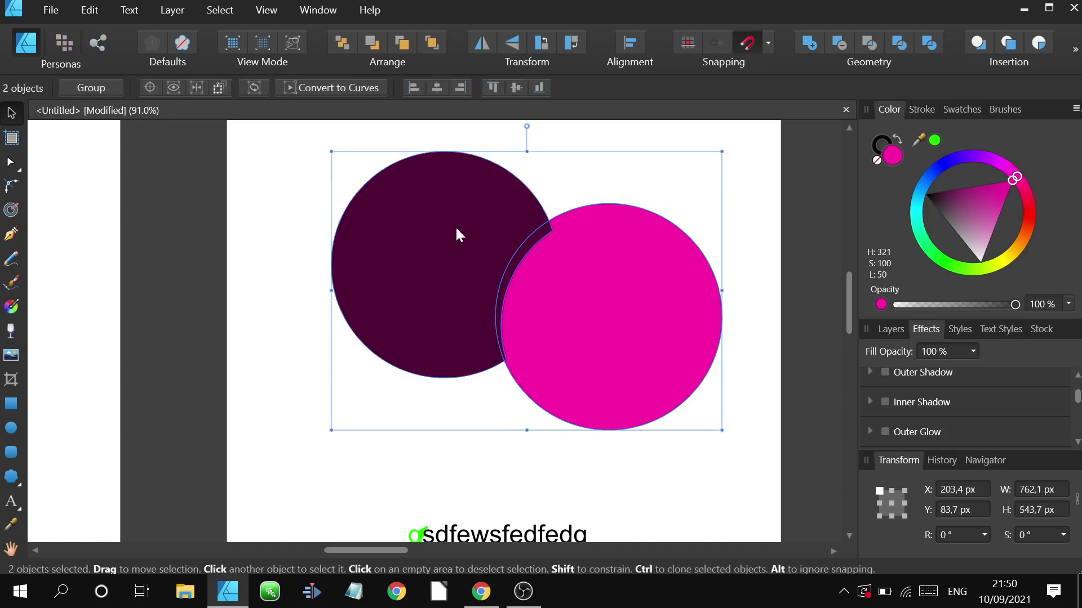
{"action": "left_click", "coordinate": [813, 47]}
{"action": "scroll", "coordinate": [557, 228], "scroll_direction": "down", "scroll_amount": 4}
{"action": "mouse_move", "coordinate": [576, 279]}
{"action": "left_mouse_down"}
{"action": "mouse_move", "coordinate": [565, 302]}
{"action": "mouse_move", "coordinate": [566, 284]}
{"action": "mouse_move", "coordinate": [425, 281]}
{"action": "mouse_move", "coordinate": [675, 269]}
{"action": "mouse_move", "coordinate": [610, 288]}
{"action": "mouse_move", "coordinate": [648, 314]}
{"action": "left_mouse_up"}
Place an overlapping copy of the merged shape below the original and recolour it darker magenta, H 321, S 66, L 35.
{"action": "left_click", "coordinate": [697, 135]}
{"action": "left_click", "coordinate": [632, 277]}
{"action": "scroll", "coordinate": [643, 304], "scroll_direction": "up", "scroll_amount": 2}
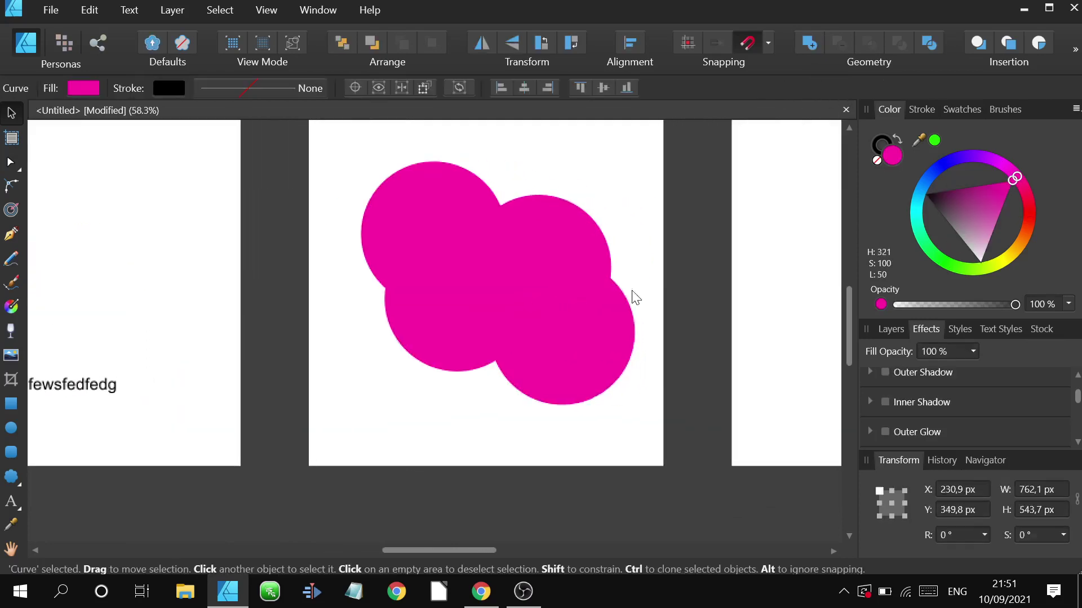
{"action": "left_click", "coordinate": [972, 197]}
{"action": "key", "text": "ctrl+d"}
Intersect the darker shape with the magenta shape on Artboard5 and undo the operation.
{"action": "left_click", "coordinate": [599, 266]}
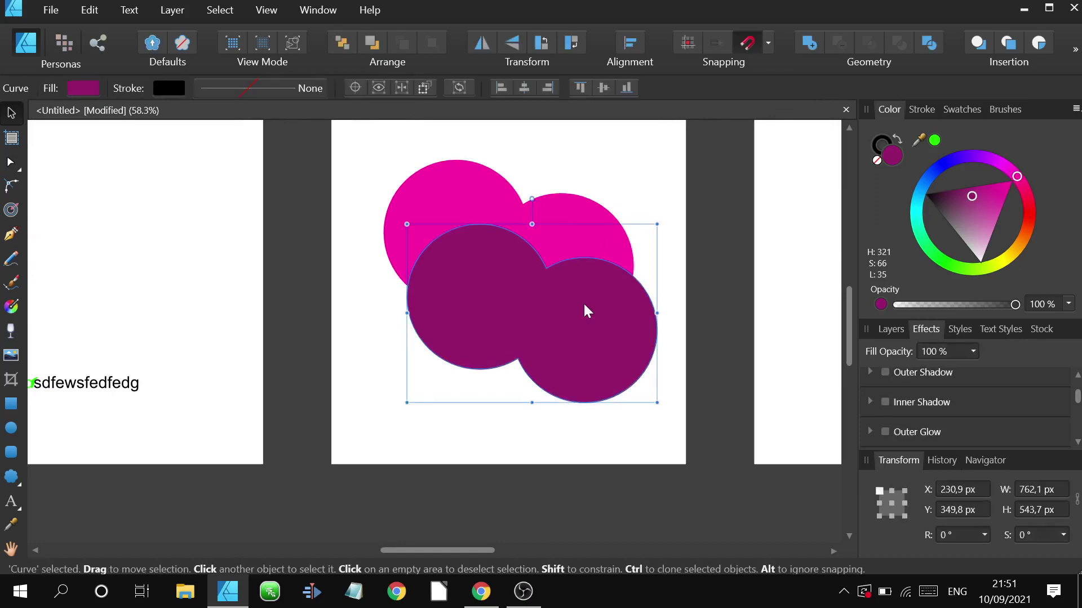
{"action": "left_click", "coordinate": [580, 204], "text": "shift"}
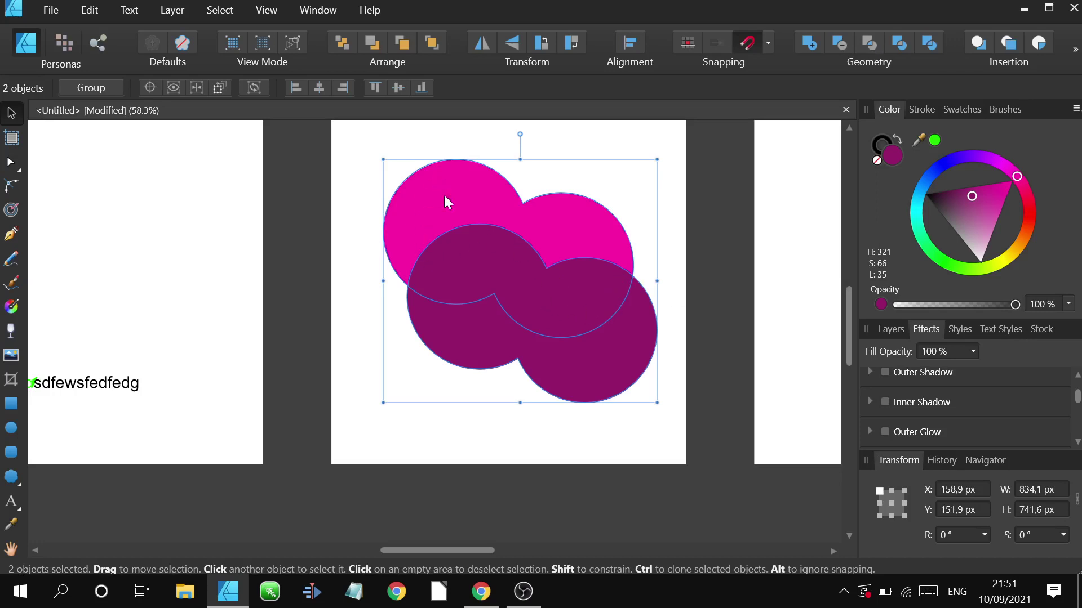
{"action": "left_click", "coordinate": [869, 41]}
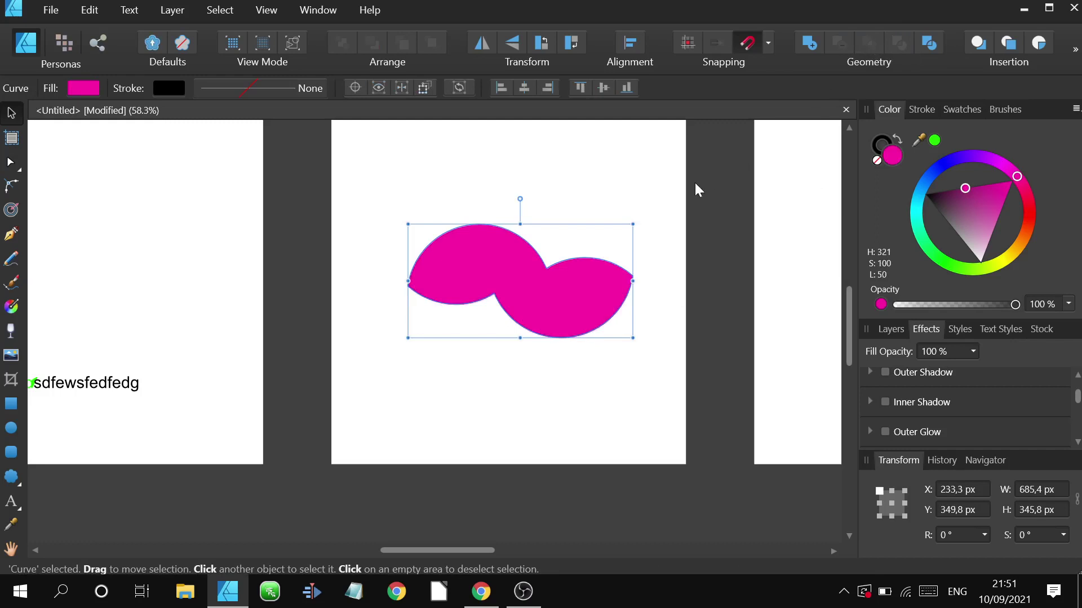
{"action": "key", "text": "ctrl+z"}
{"action": "left_click", "coordinate": [625, 165]}
Intersect the two merged shapes while keeping the originals, and move the intersection piece above the text on Artboard4.
{"action": "left_click", "coordinate": [614, 335]}
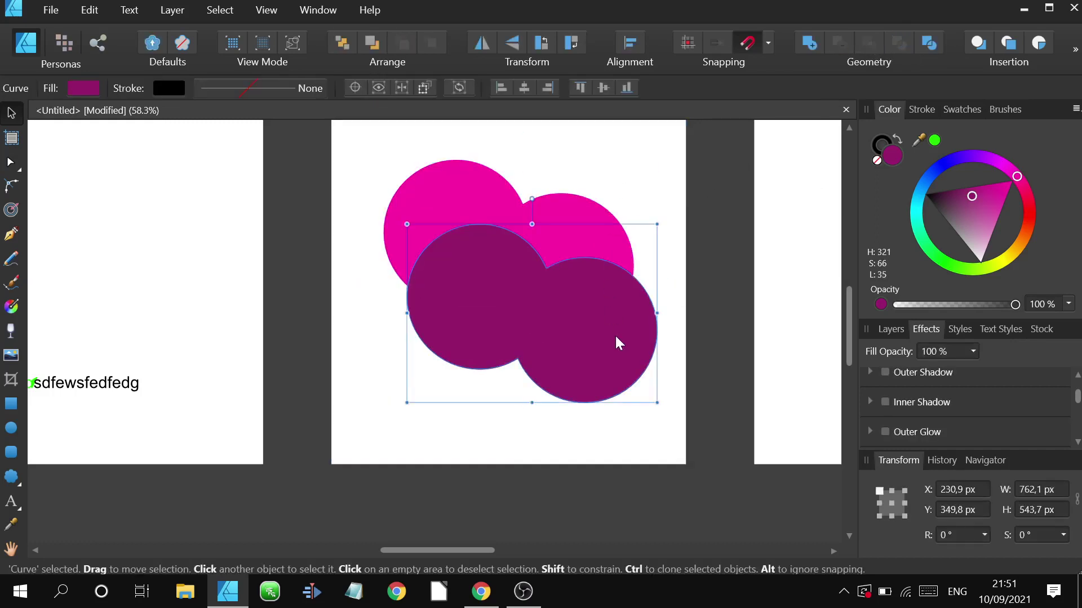
{"action": "left_click", "coordinate": [617, 240]}
{"action": "left_click", "coordinate": [620, 378], "text": "shift"}
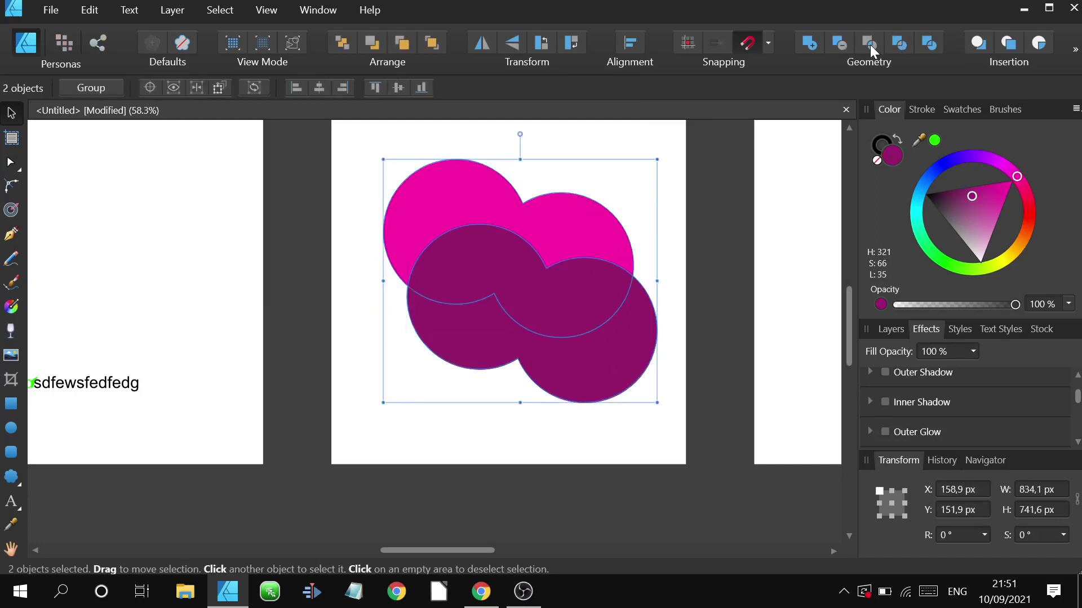
{"action": "left_click", "coordinate": [870, 45]}
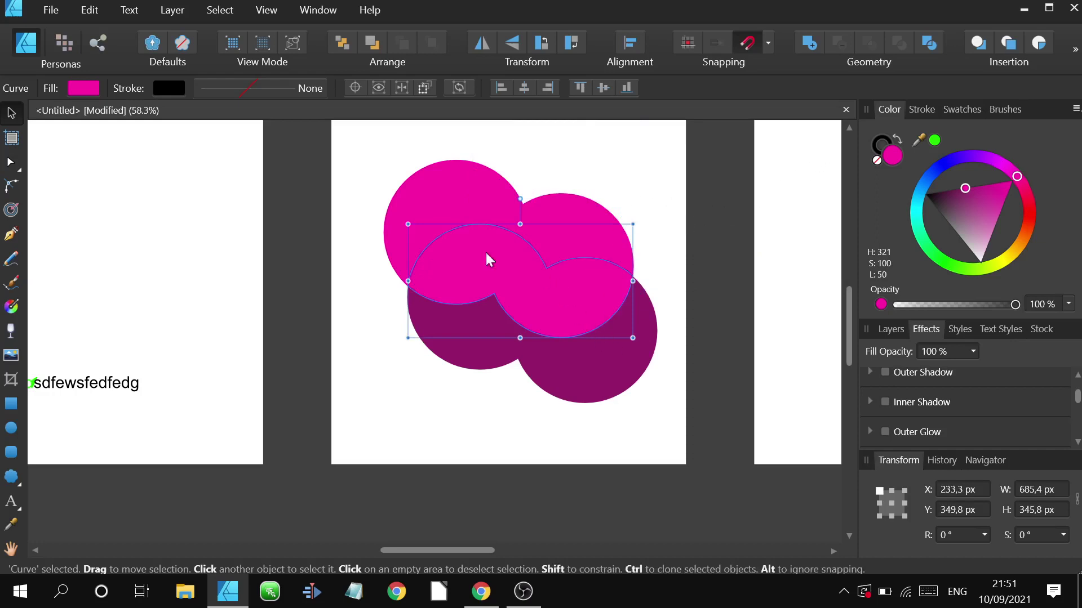
{"action": "left_click_drag", "start_coordinate": [488, 259], "coordinate": [92, 258]}
Apply Xor to the two overlapping shapes on Artboard5, shift the result, and undo both changes.
{"action": "left_click", "coordinate": [609, 296]}
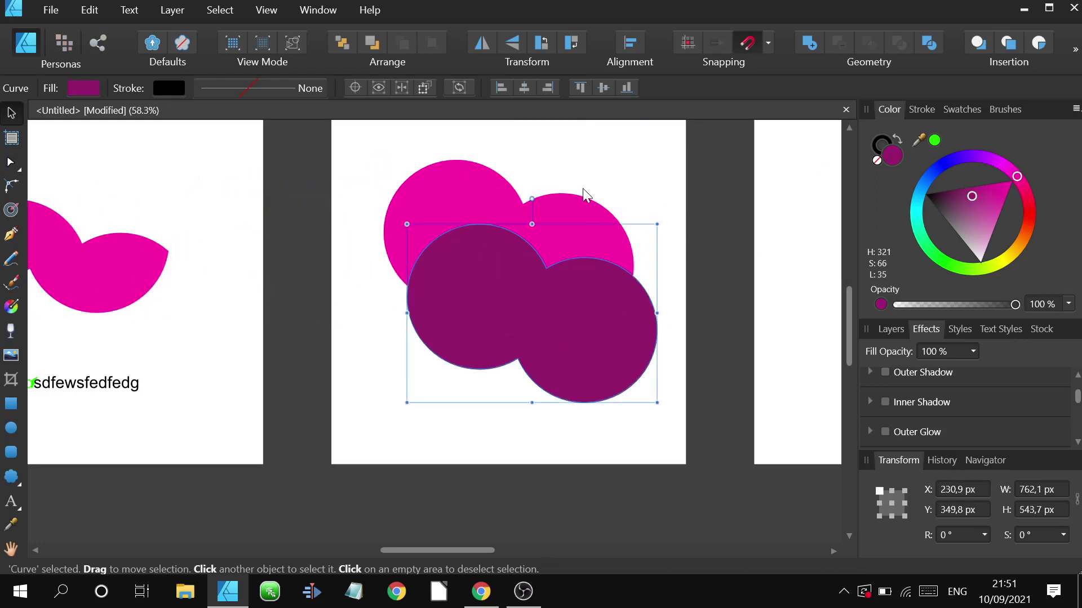
{"action": "left_click", "coordinate": [576, 205], "text": "shift"}
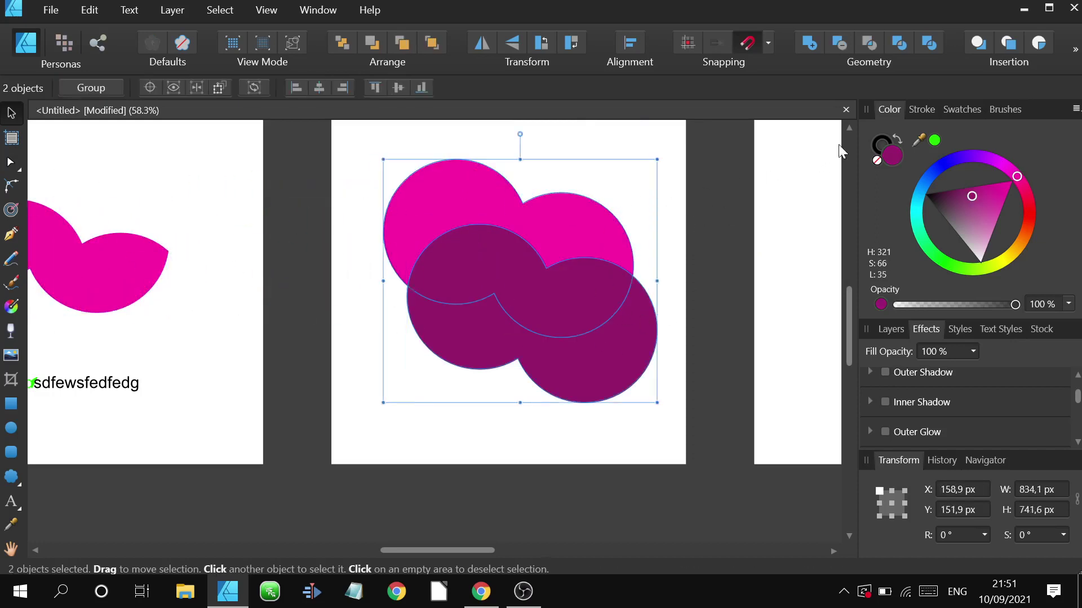
{"action": "left_click", "coordinate": [902, 46]}
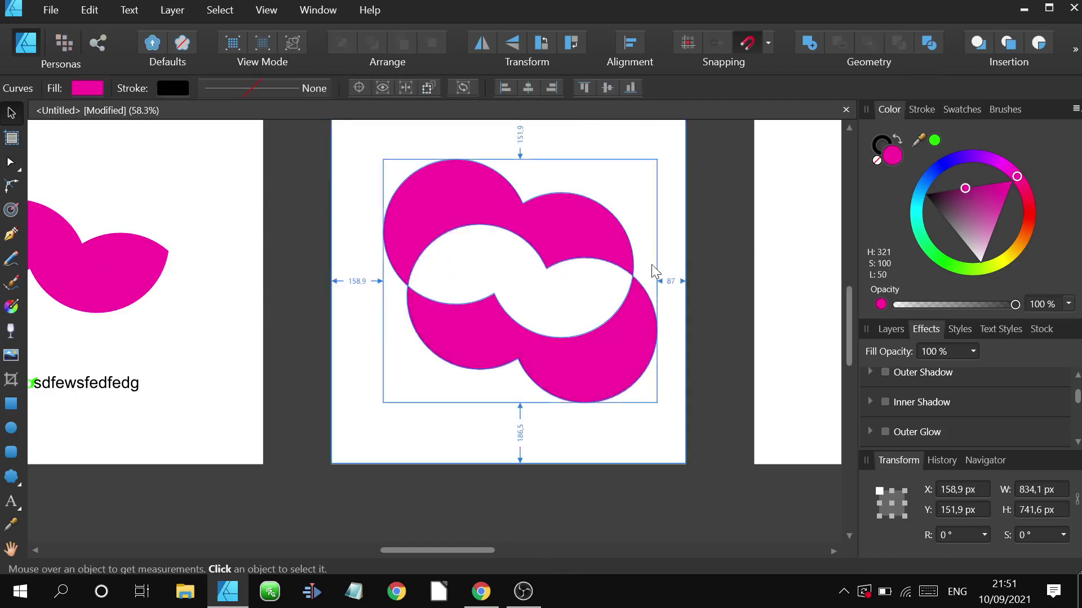
{"action": "scroll", "coordinate": [652, 270], "scroll_direction": "down", "scroll_amount": 2}
{"action": "left_click_drag", "start_coordinate": [607, 257], "coordinate": [622, 251]}
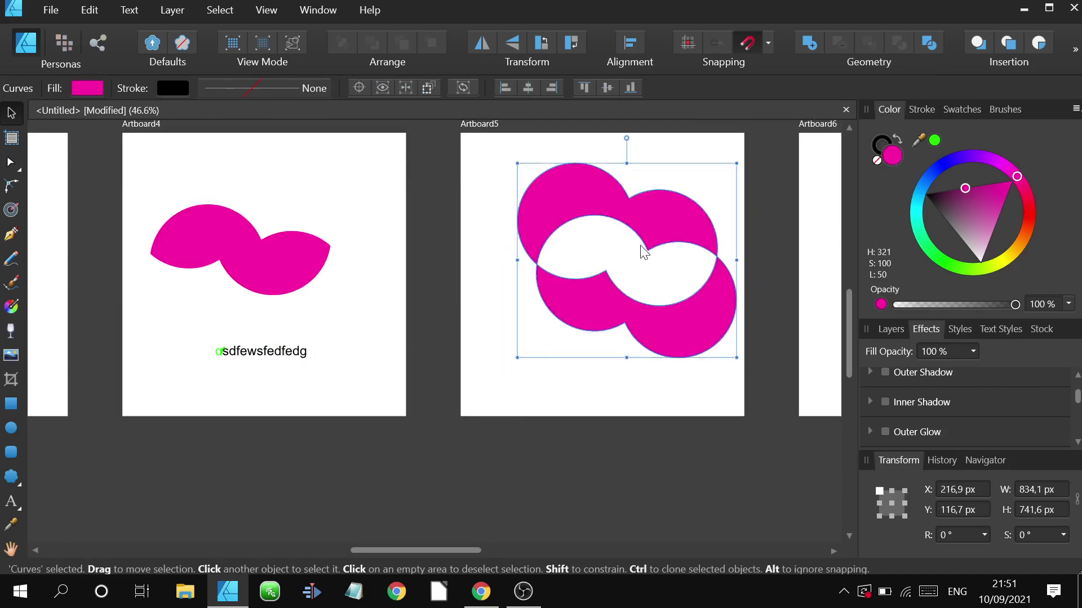
{"action": "key", "text": "ctrl+z"}
{"action": "key", "text": "ctrl+z"}
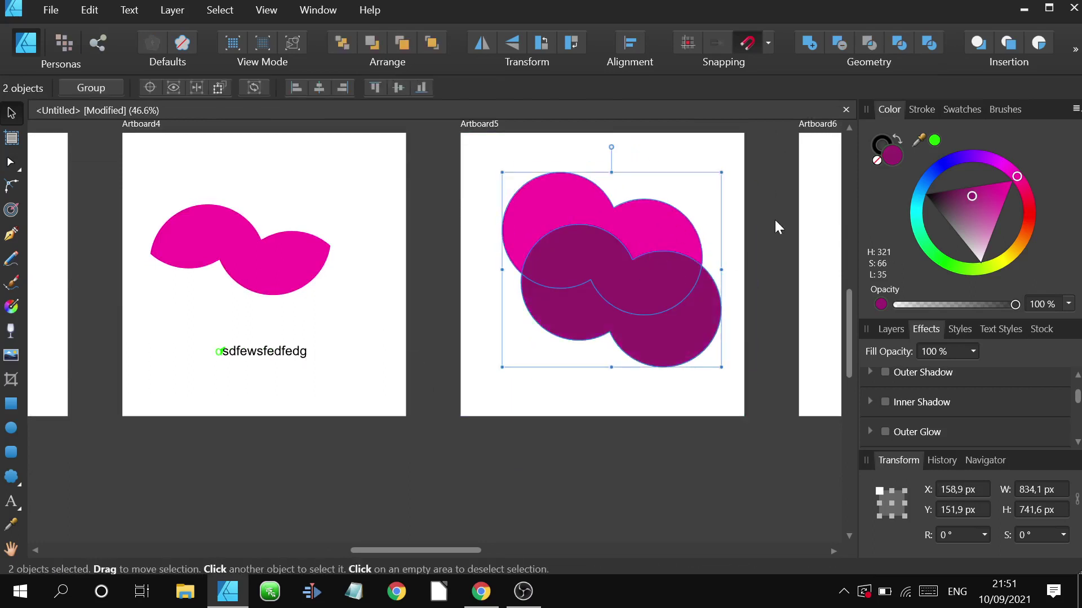
Divide the two overlapping shapes into separate pieces and try moving the darker pieces apart, undoing each move.
{"action": "left_click", "coordinate": [932, 39]}
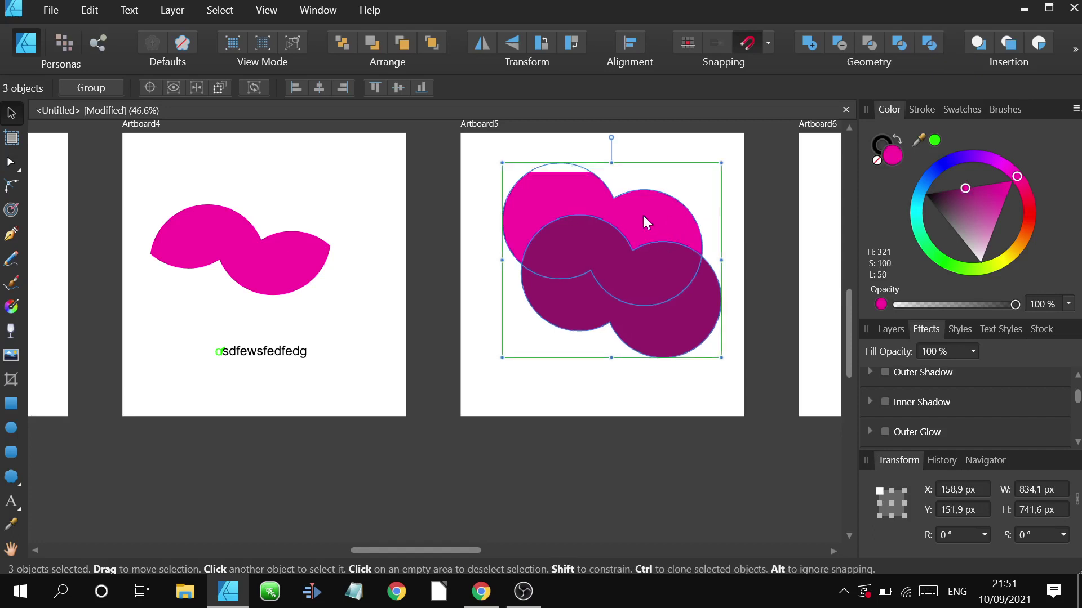
{"action": "left_click", "coordinate": [644, 270]}
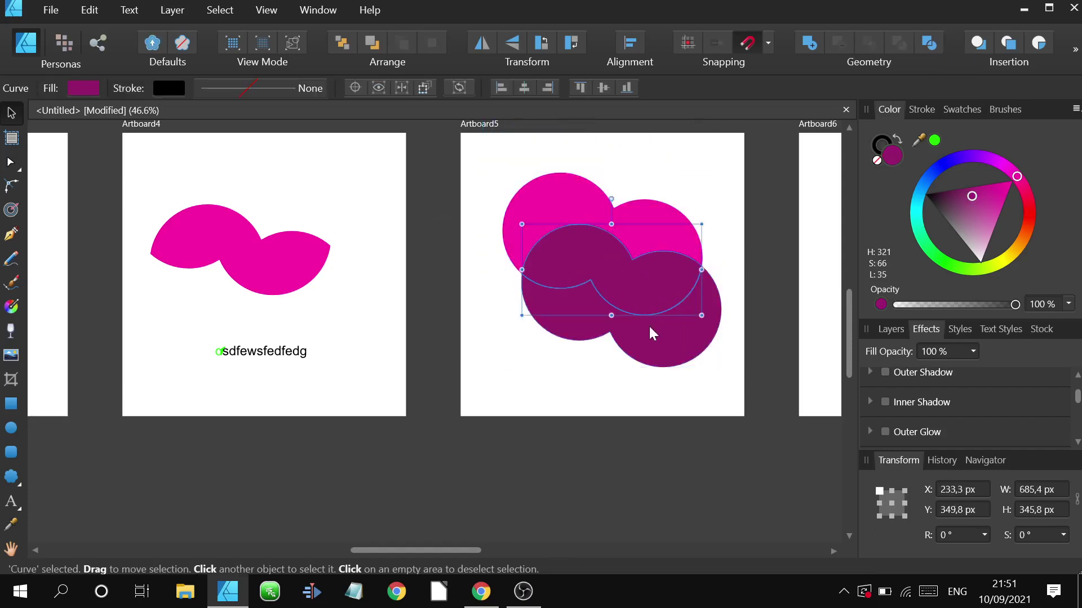
{"action": "left_click_drag", "start_coordinate": [648, 325], "coordinate": [549, 221]}
{"action": "key", "text": "ctrl+z"}
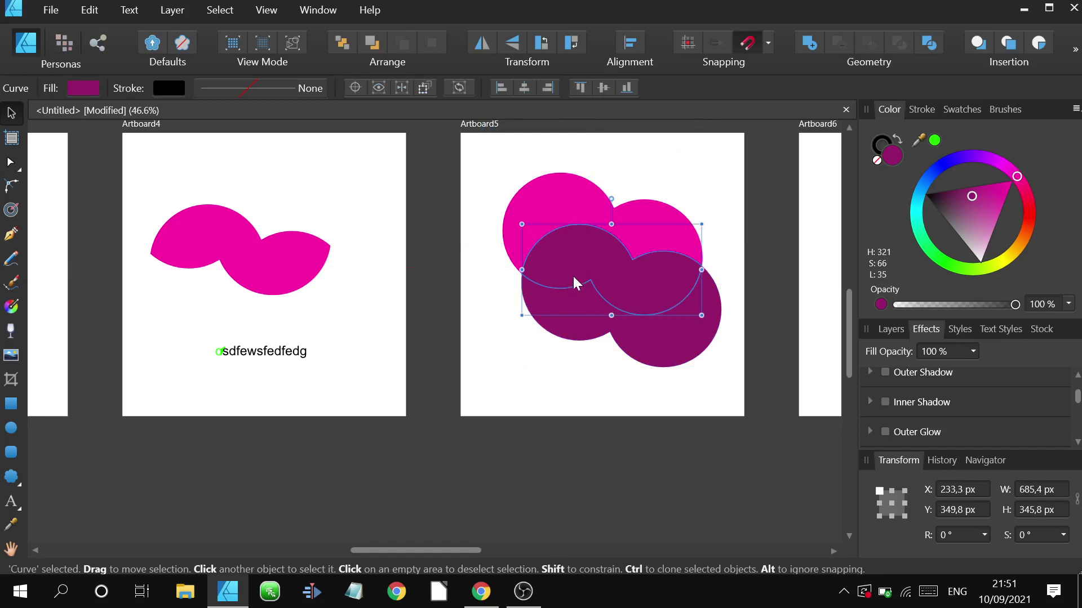
{"action": "left_click_drag", "start_coordinate": [650, 326], "coordinate": [664, 384]}
{"action": "key", "text": "ctrl+z"}
{"action": "key", "text": "ctrl+z"}
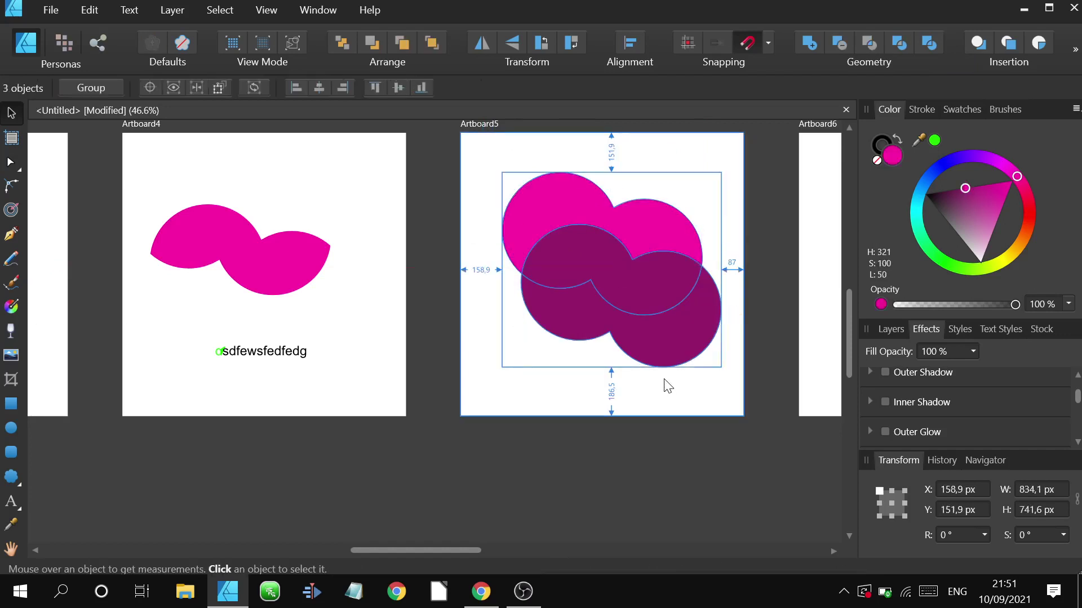
Pull the upper magenta piece away from the others, and undo the move and the Divide operation.
{"action": "left_click", "coordinate": [444, 246]}
{"action": "left_click_drag", "start_coordinate": [669, 216], "coordinate": [650, 160]}
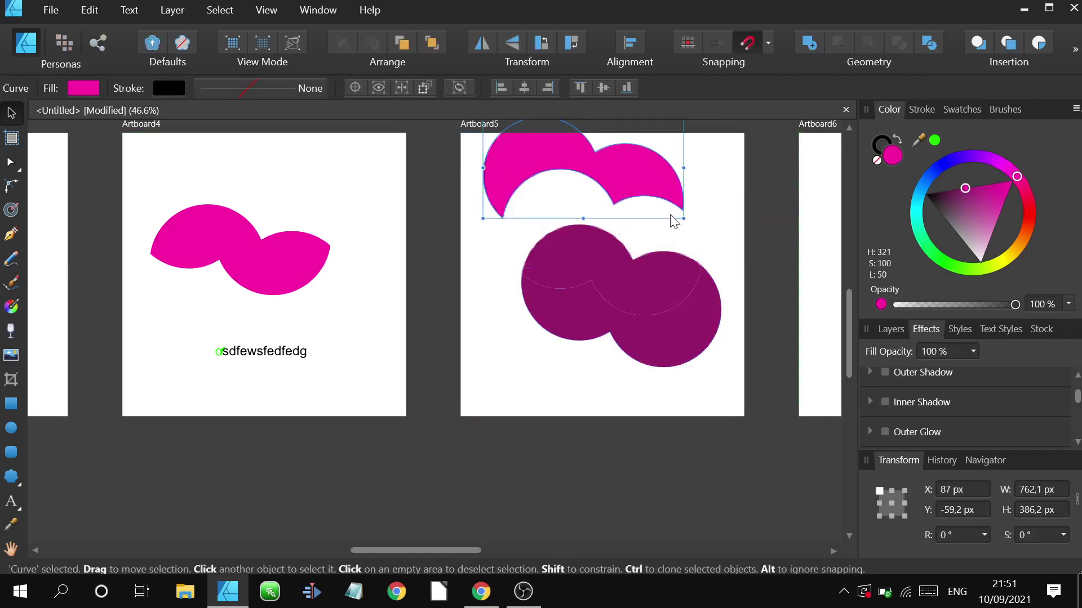
{"action": "key", "text": "ctrl+z"}
{"action": "key", "text": "ctrl+z"}
{"action": "key", "text": "ctrl+z"}
{"action": "key", "text": "ctrl+z"}
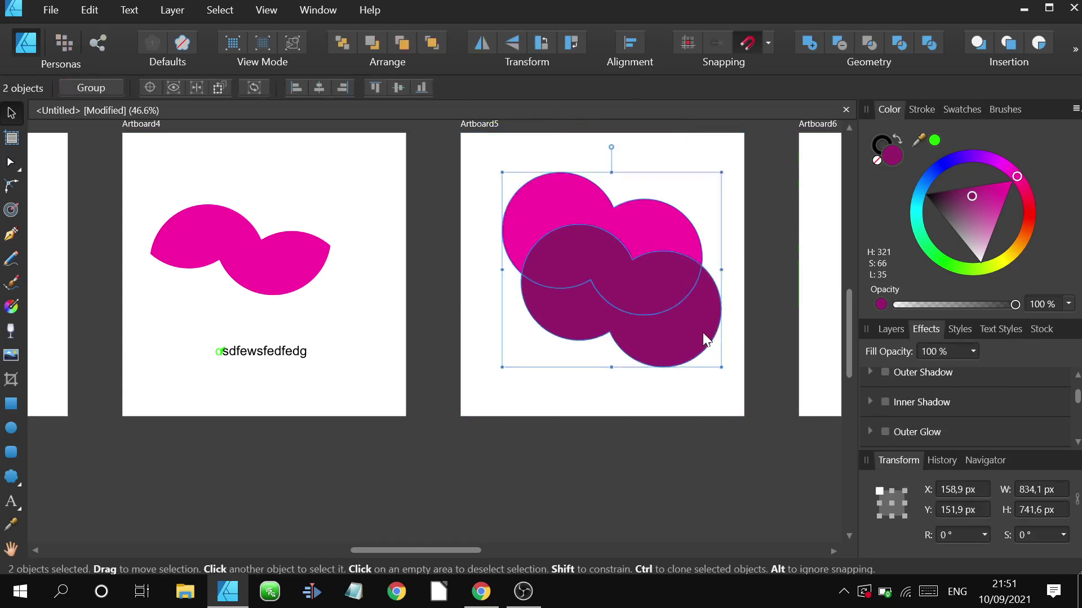
{"action": "left_click", "coordinate": [678, 318]}
{"action": "left_click_drag", "start_coordinate": [678, 318], "coordinate": [659, 378]}
{"action": "key", "text": "ctrl+z"}
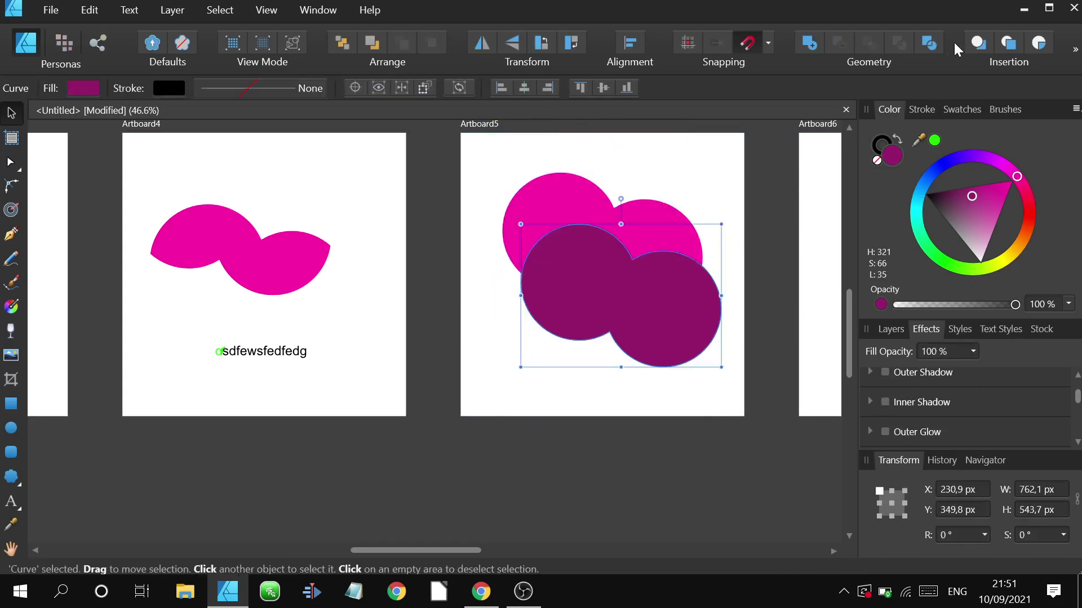
{"action": "scroll", "coordinate": [561, 217], "scroll_direction": "up", "scroll_amount": 1}
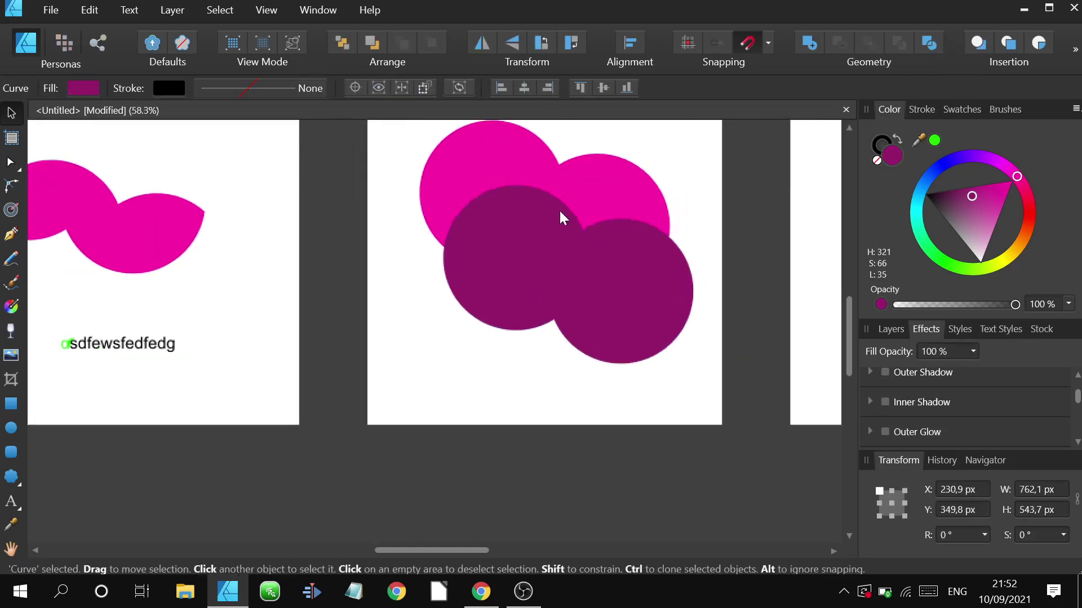
Select both overlapping shapes on Artboard5 and move them together towards the artboard's upper-left corner.
{"action": "scroll", "coordinate": [633, 267], "scroll_direction": "up", "scroll_amount": 1}
{"action": "scroll", "coordinate": [611, 290], "scroll_direction": "down", "scroll_amount": 2}
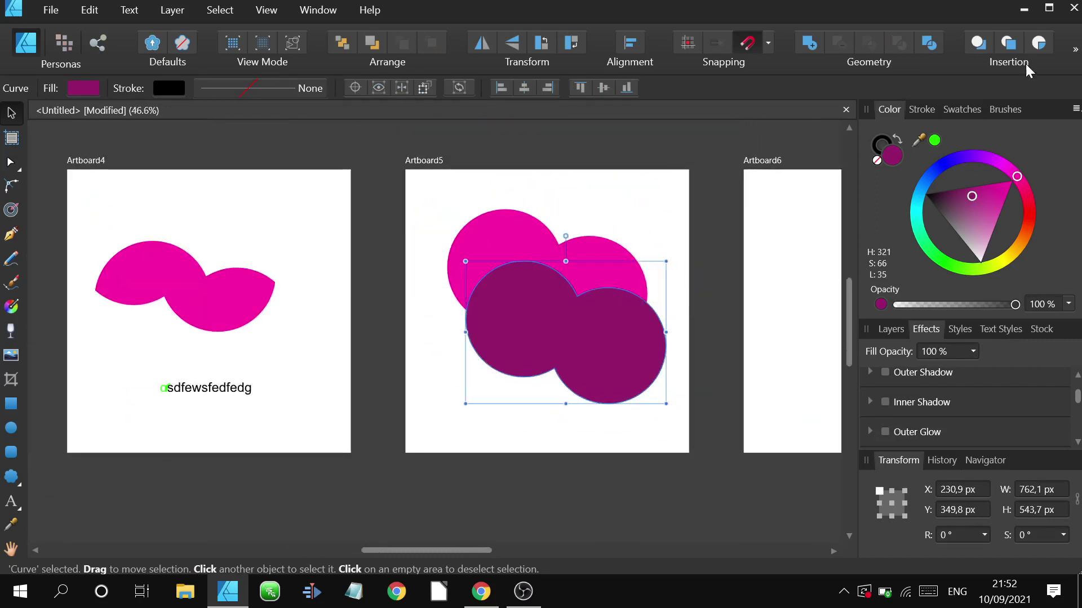
{"action": "scroll", "coordinate": [622, 192], "scroll_direction": "down", "scroll_amount": 1}
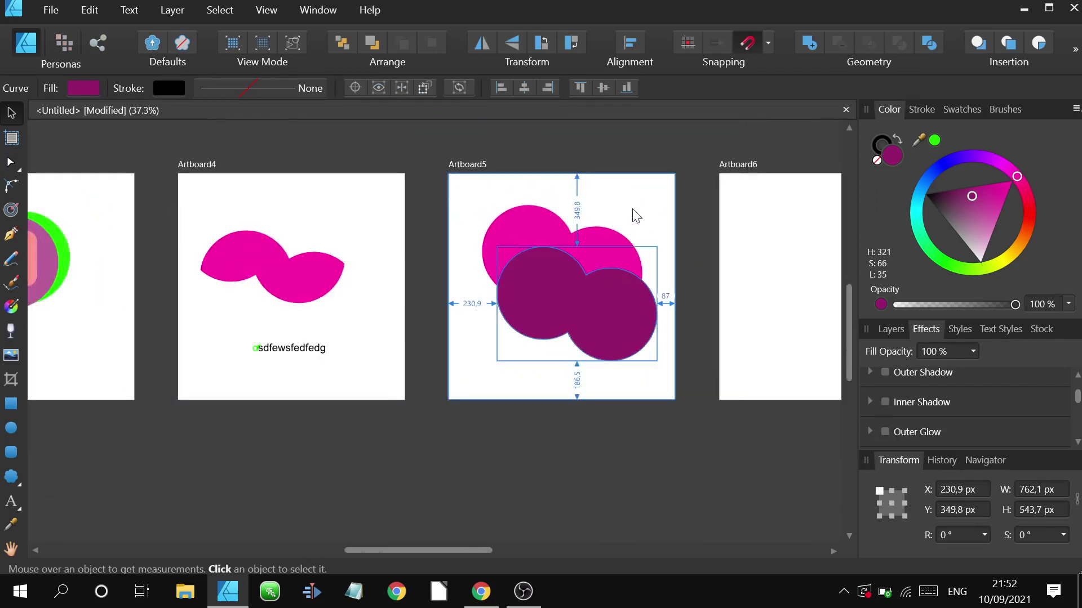
{"action": "scroll", "coordinate": [609, 203], "scroll_direction": "up", "scroll_amount": 1}
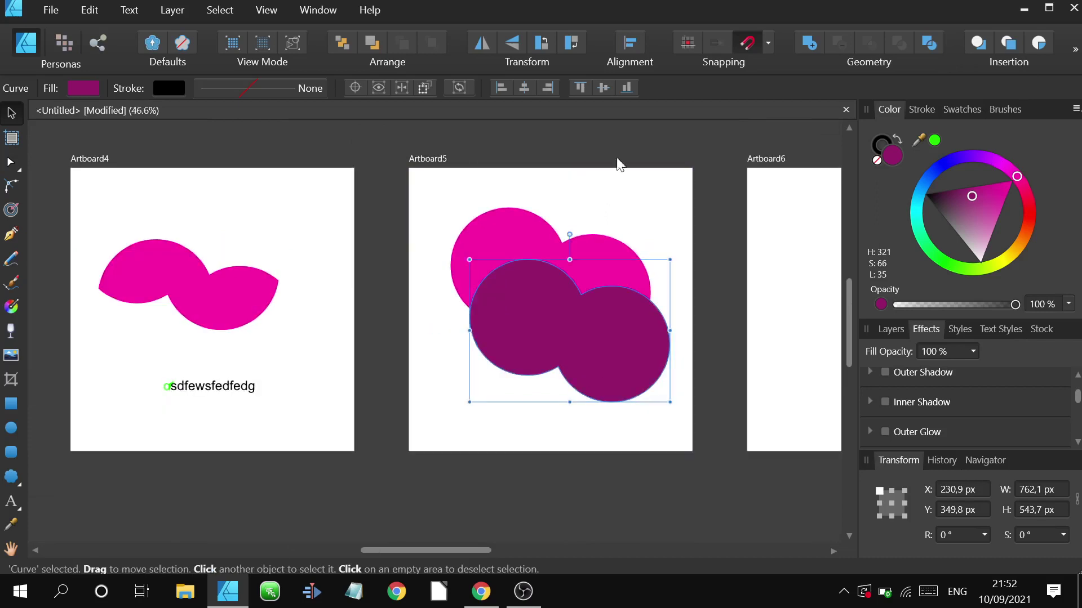
{"action": "left_click", "coordinate": [631, 137]}
{"action": "scroll", "coordinate": [613, 313], "scroll_direction": "up", "scroll_amount": 2}
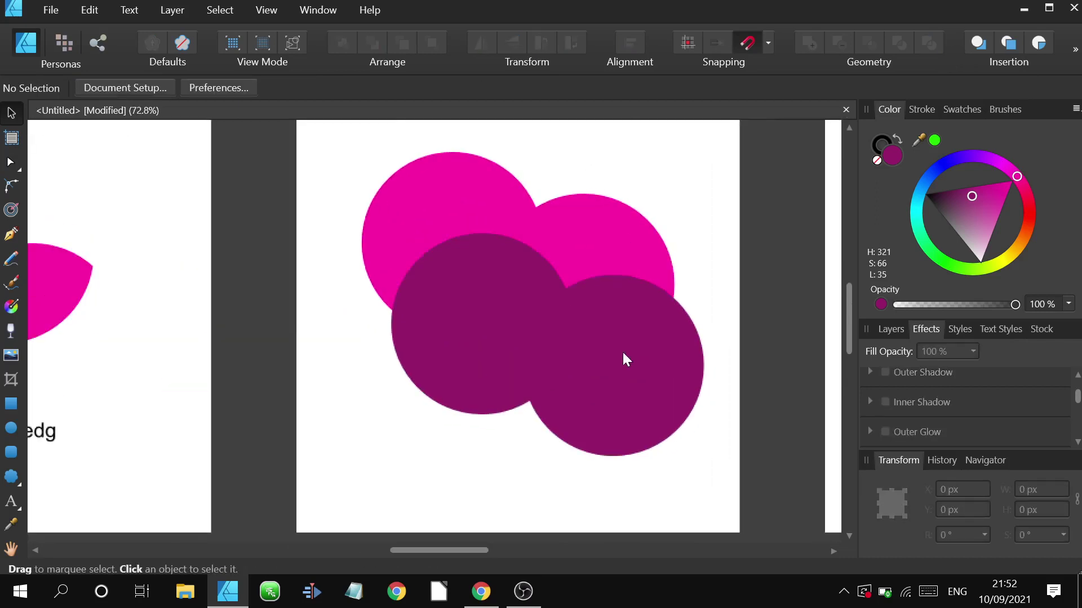
{"action": "left_click", "coordinate": [622, 351]}
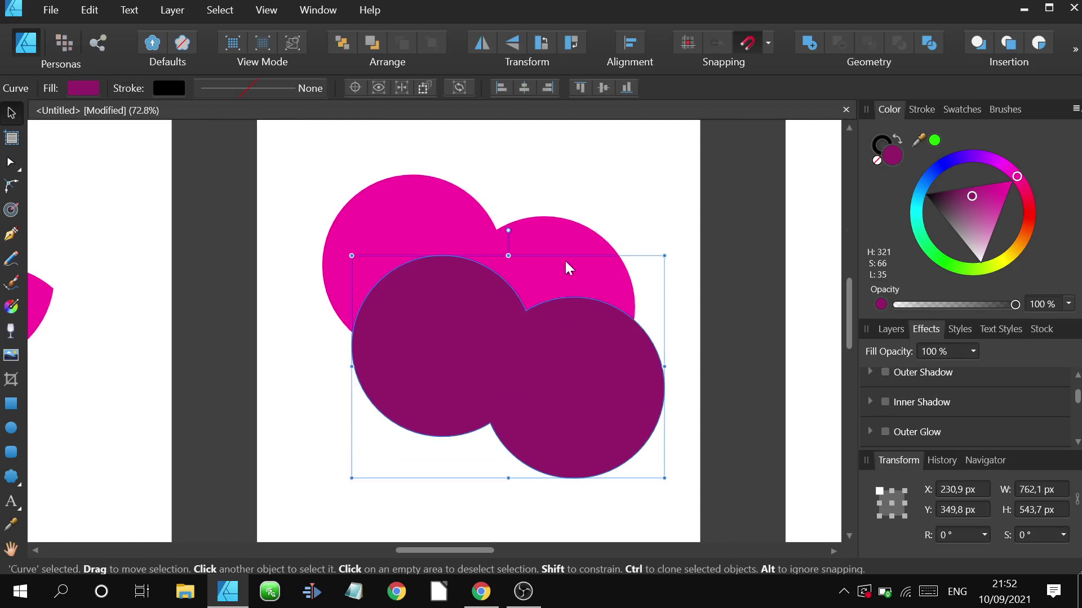
{"action": "left_click", "coordinate": [563, 235], "text": "shift"}
{"action": "left_click_drag", "start_coordinate": [573, 323], "coordinate": [545, 296]}
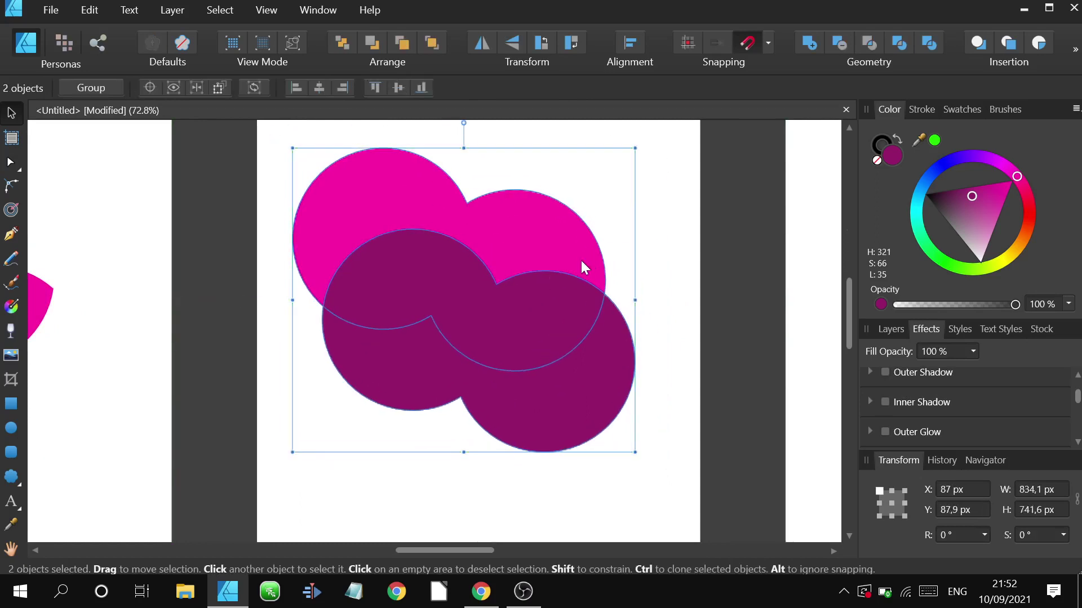
Try moving only the magenta shape up and away from the darker shape, and undo the move.
{"action": "left_click", "coordinate": [634, 249]}
{"action": "left_click_drag", "start_coordinate": [529, 246], "coordinate": [587, 200]}
{"action": "key", "text": "ctrl+z"}
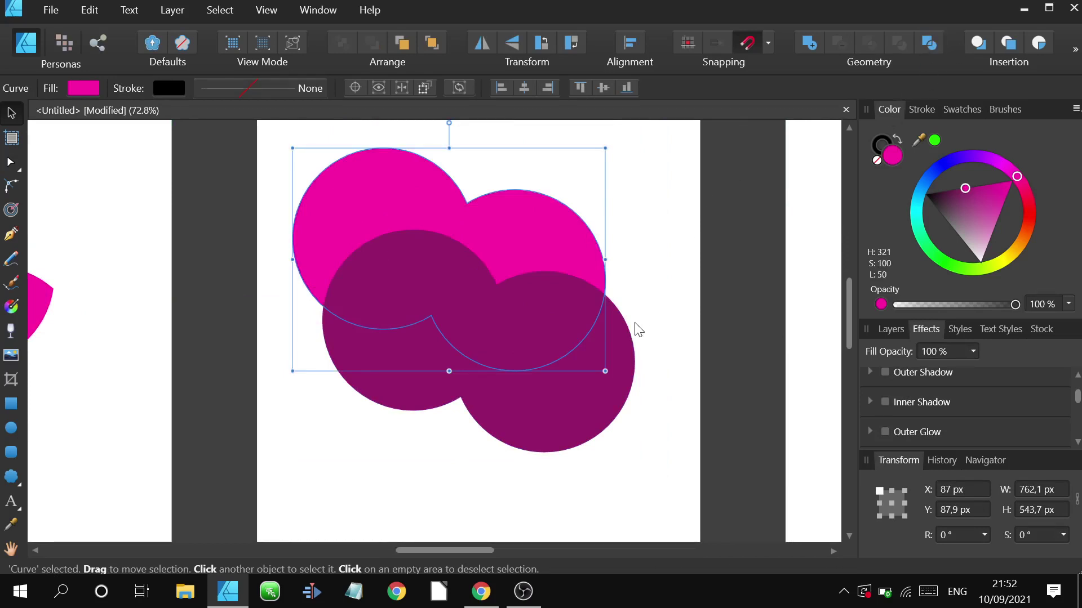
Divide the two overlapping shapes on Artboard5, move the magenta piece upwards, and move the overlap piece up beneath it.
{"action": "left_click", "coordinate": [606, 349], "text": "shift"}
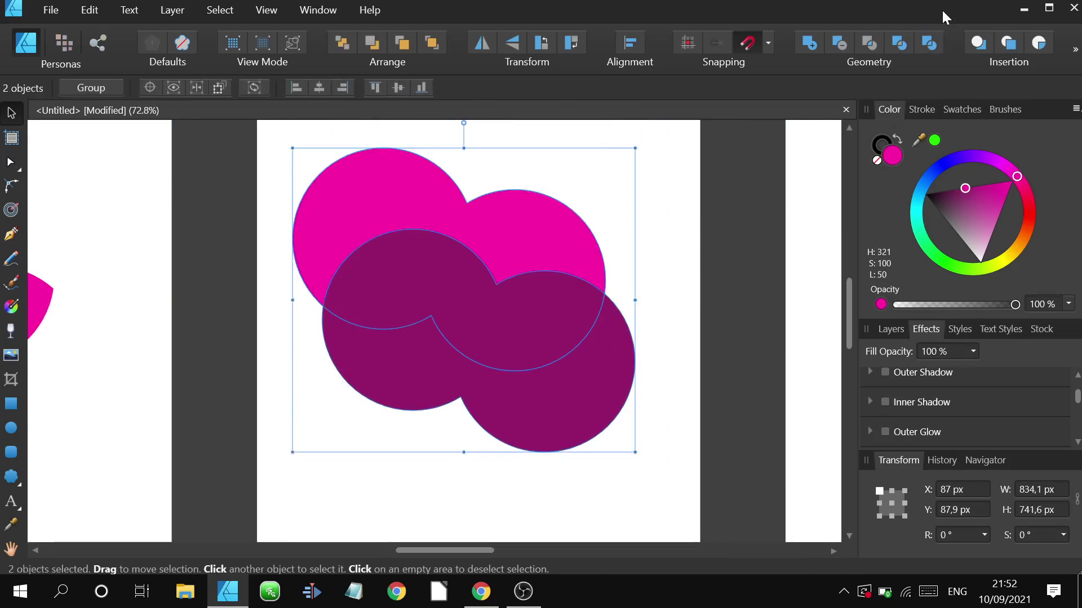
{"action": "left_click", "coordinate": [924, 47]}
{"action": "scroll", "coordinate": [566, 278], "scroll_direction": "down", "scroll_amount": 1}
{"action": "left_click", "coordinate": [599, 219]}
{"action": "left_click_drag", "start_coordinate": [542, 224], "coordinate": [555, 169]}
{"action": "left_click", "coordinate": [528, 292]}
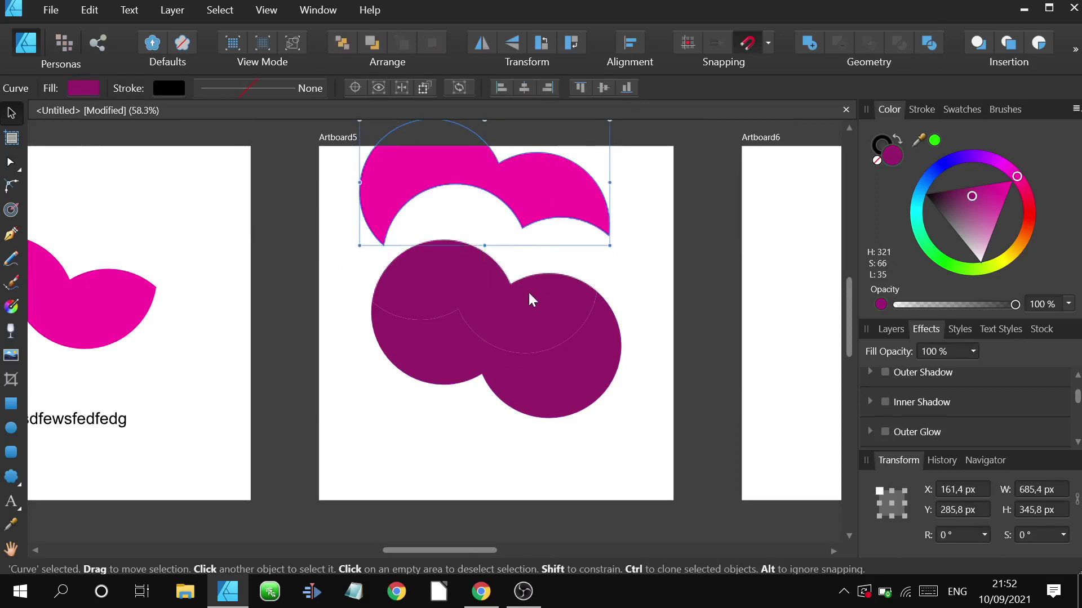
{"action": "left_click_drag", "start_coordinate": [528, 291], "coordinate": [541, 240]}
{"action": "scroll", "coordinate": [536, 279], "scroll_direction": "down", "scroll_amount": 3}
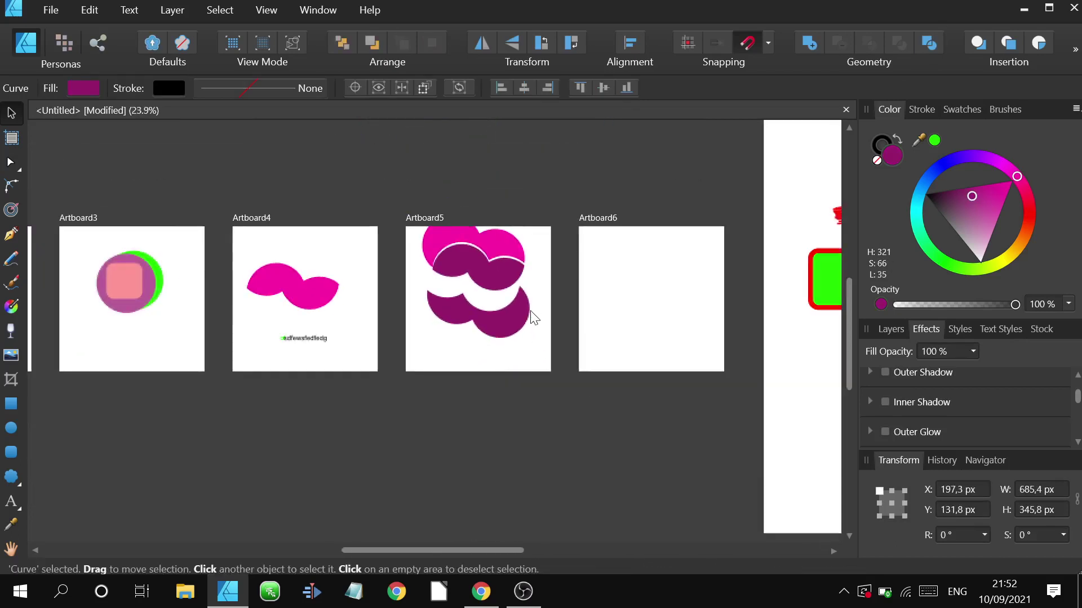
{"action": "scroll", "coordinate": [547, 304], "scroll_direction": "up", "scroll_amount": 3}
{"action": "left_click", "coordinate": [605, 161]}
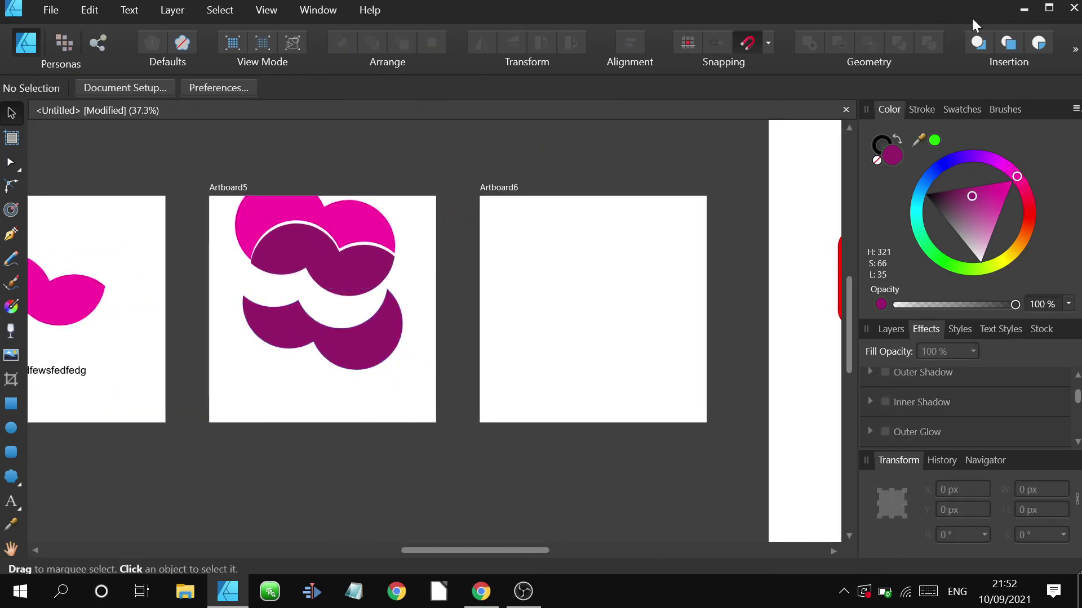
Move the remaining lower dark piece up against the overlap piece on Artboard5 and clear the selection.
{"action": "left_click_drag", "start_coordinate": [366, 331], "coordinate": [337, 265]}
{"action": "left_click", "coordinate": [324, 244], "text": "shift"}
{"action": "left_click", "coordinate": [551, 180]}
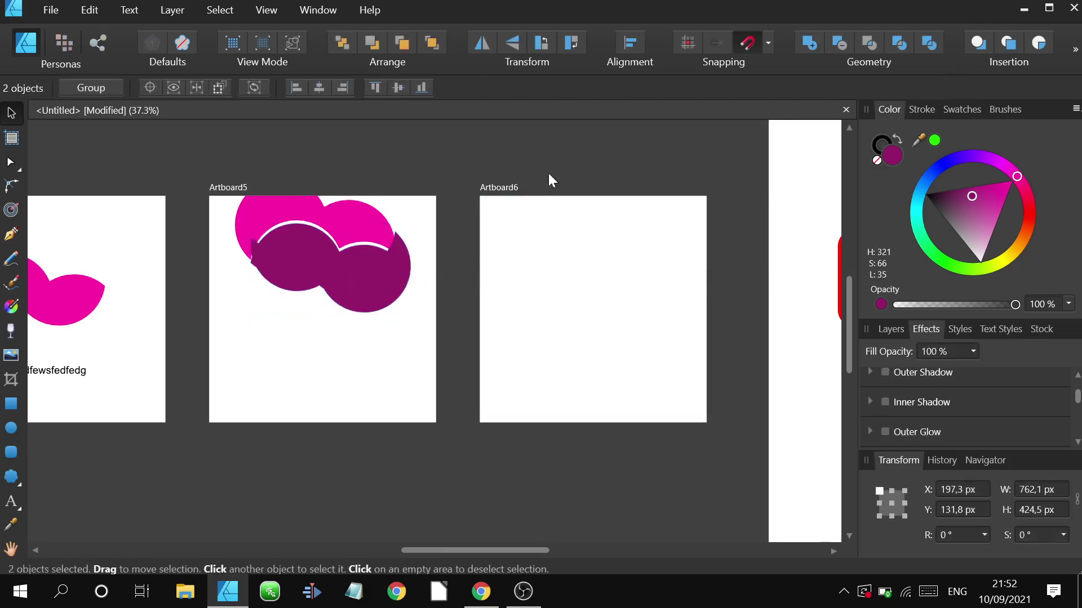
Draw a four-sided outline with a slanted left side, about 585 by 306 px, on Artboard6 with the Pen tool.
{"action": "key", "text": "p"}
{"action": "scroll", "coordinate": [488, 244], "scroll_direction": "up", "scroll_amount": 2}
{"action": "left_click", "coordinate": [489, 240]}
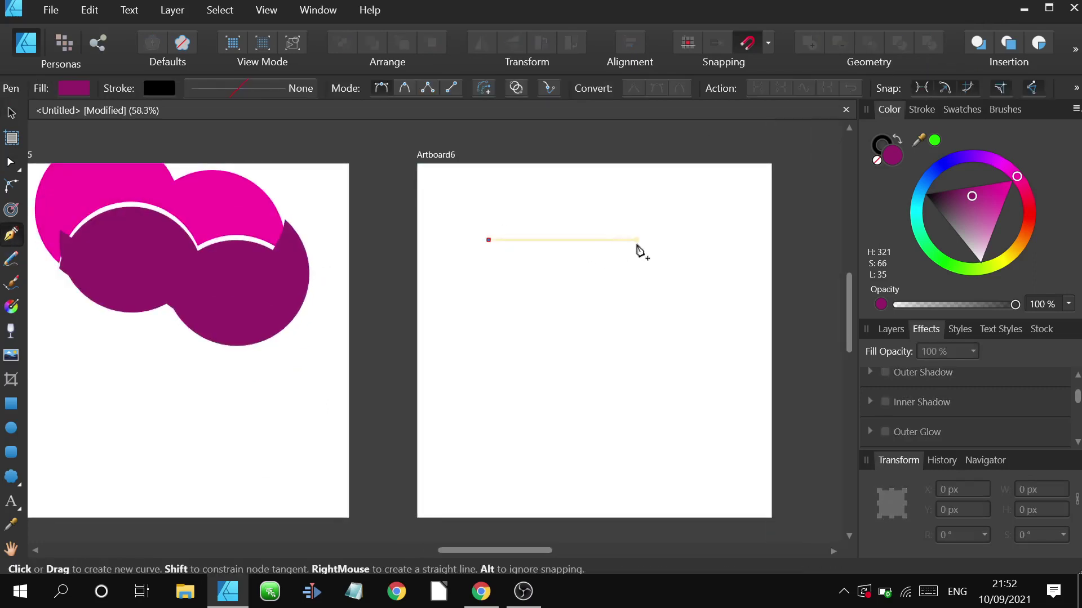
{"action": "left_click", "coordinate": [637, 240]}
{"action": "left_click", "coordinate": [637, 340]}
{"action": "left_click", "coordinate": [444, 340]}
{"action": "scroll", "coordinate": [485, 248], "scroll_direction": "up", "scroll_amount": 1}
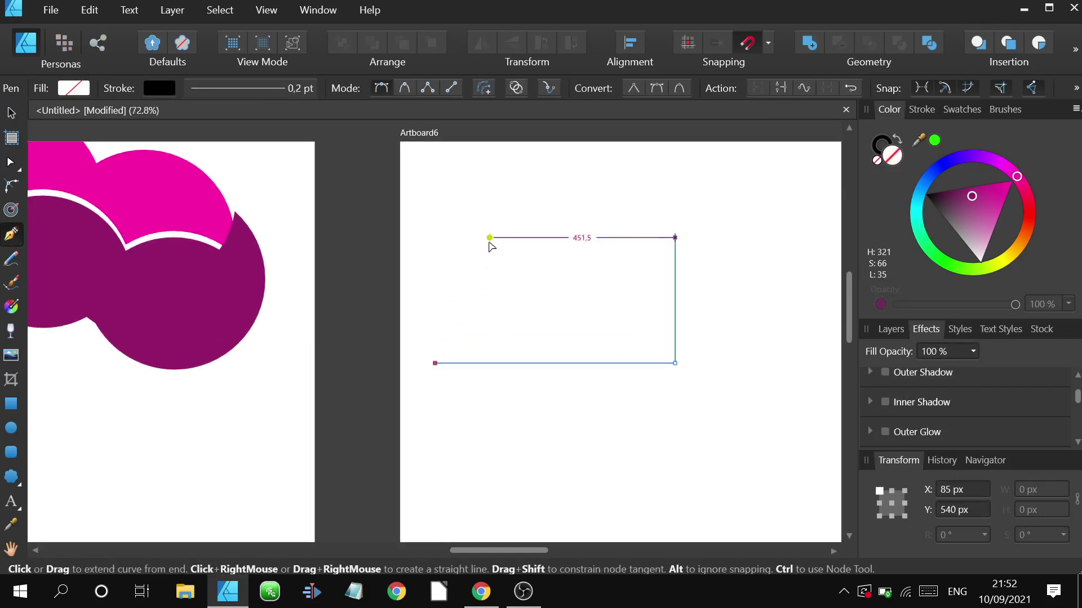
{"action": "scroll", "coordinate": [488, 242], "scroll_direction": "up", "scroll_amount": 7}
{"action": "left_click", "coordinate": [485, 235]}
{"action": "scroll", "coordinate": [496, 243], "scroll_direction": "down", "scroll_amount": 4}
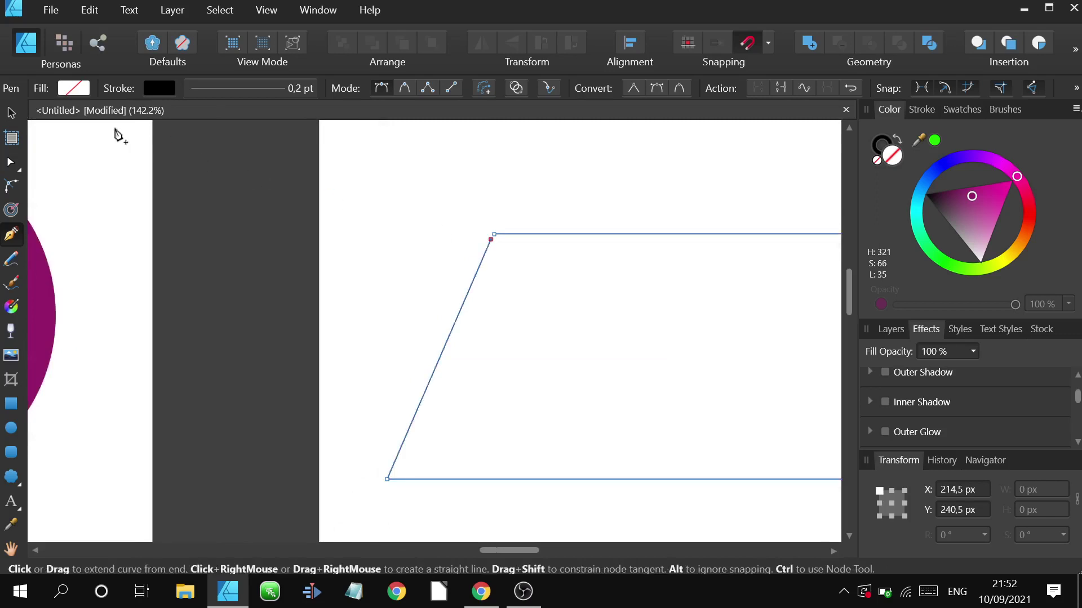
{"action": "left_click", "coordinate": [10, 113]}
{"action": "scroll", "coordinate": [466, 244], "scroll_direction": "down", "scroll_amount": 5}
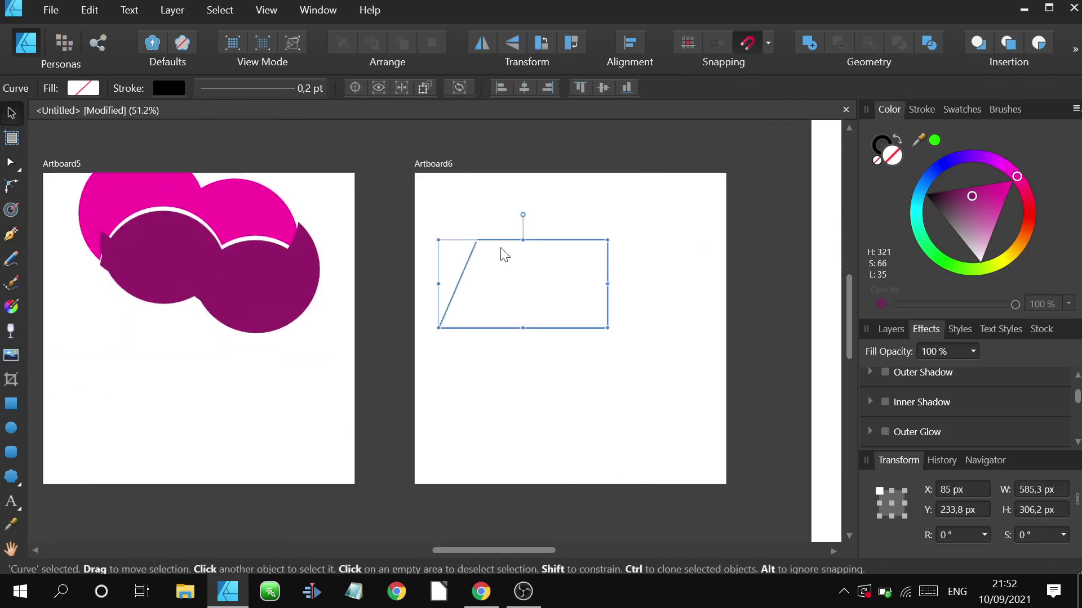
Try moving the pen outline to the right on Artboard6, undo the move, and remove the outline.
{"action": "scroll", "coordinate": [481, 256], "scroll_direction": "up", "scroll_amount": 2}
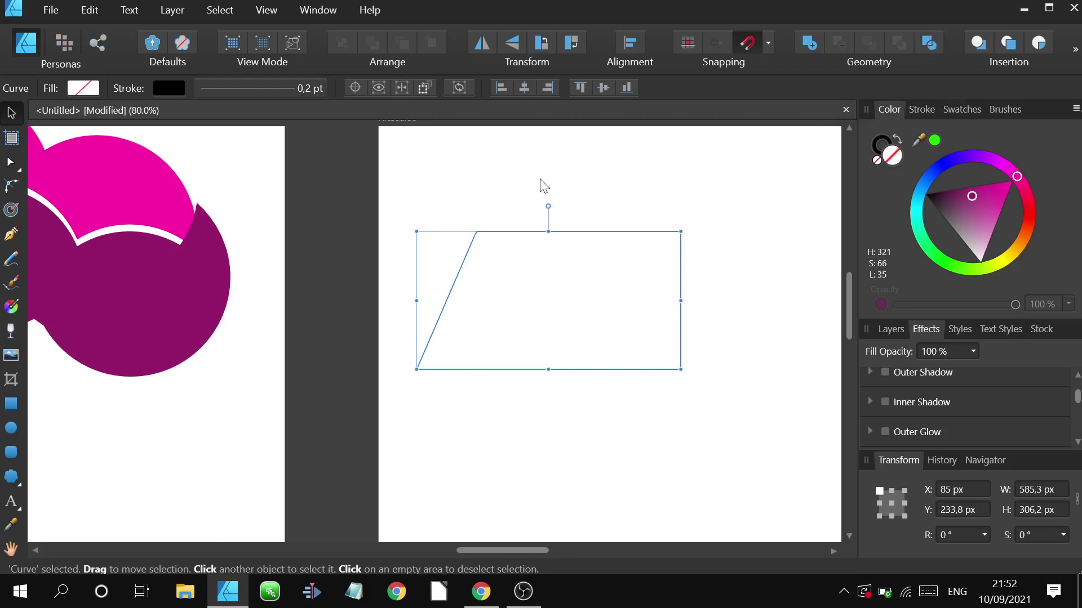
{"action": "scroll", "coordinate": [491, 312], "scroll_direction": "up", "scroll_amount": 8}
{"action": "scroll", "coordinate": [460, 383], "scroll_direction": "down", "scroll_amount": 9}
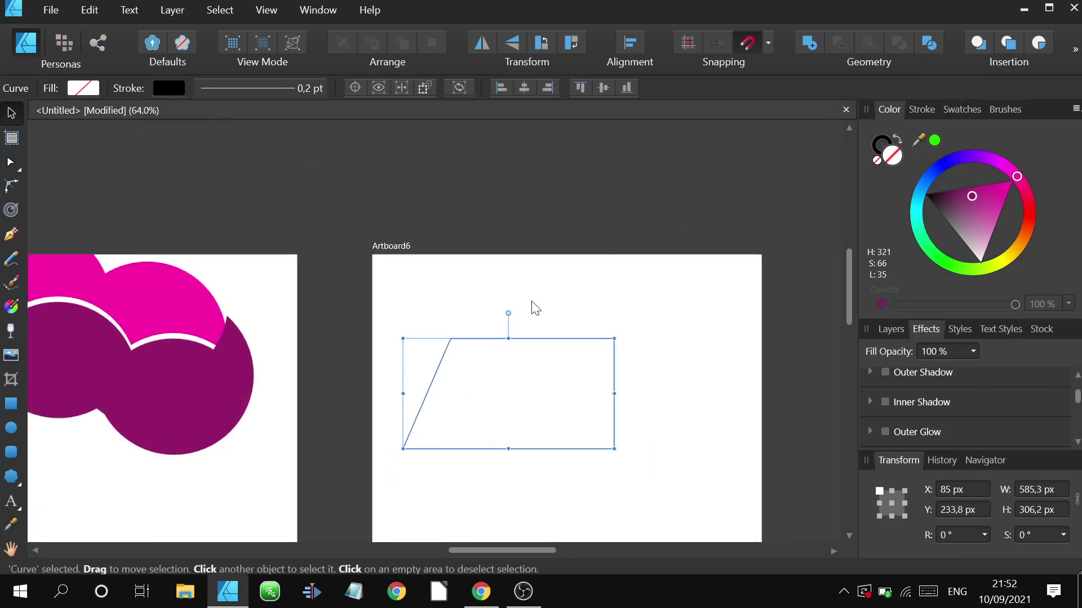
{"action": "scroll", "coordinate": [531, 341], "scroll_direction": "down", "scroll_amount": 2}
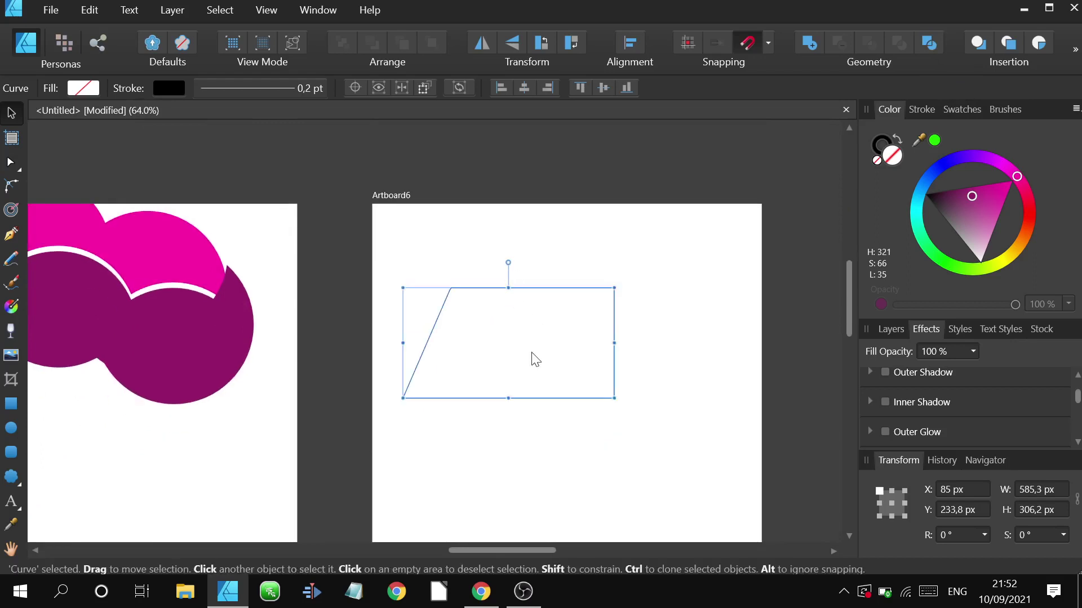
{"action": "left_click_drag", "start_coordinate": [532, 354], "coordinate": [578, 361]}
{"action": "scroll", "coordinate": [660, 218], "scroll_direction": "down", "scroll_amount": 3}
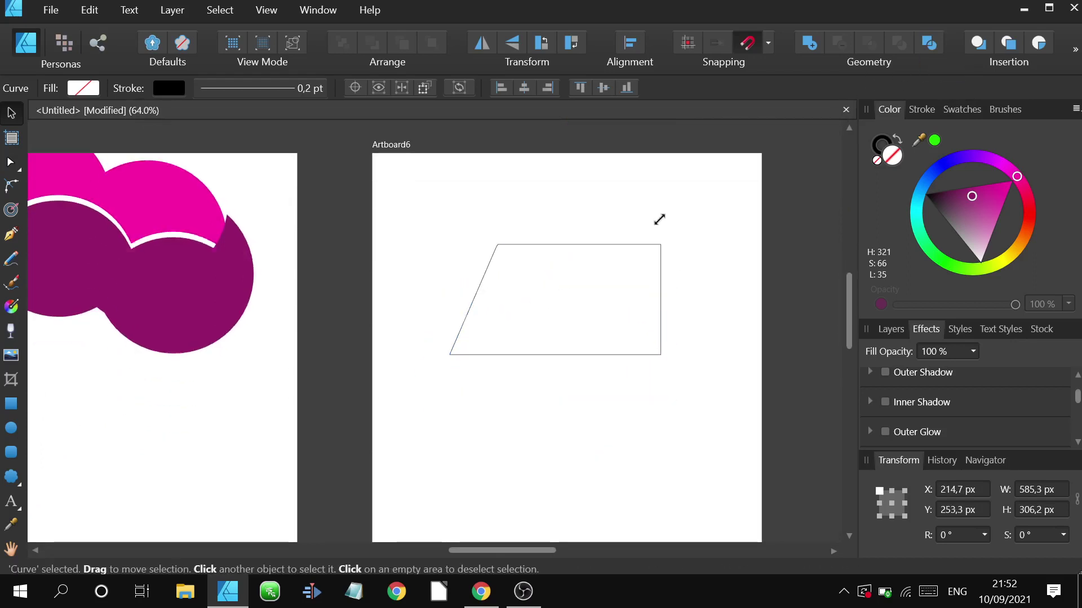
{"action": "key", "text": "ctrl+z"}
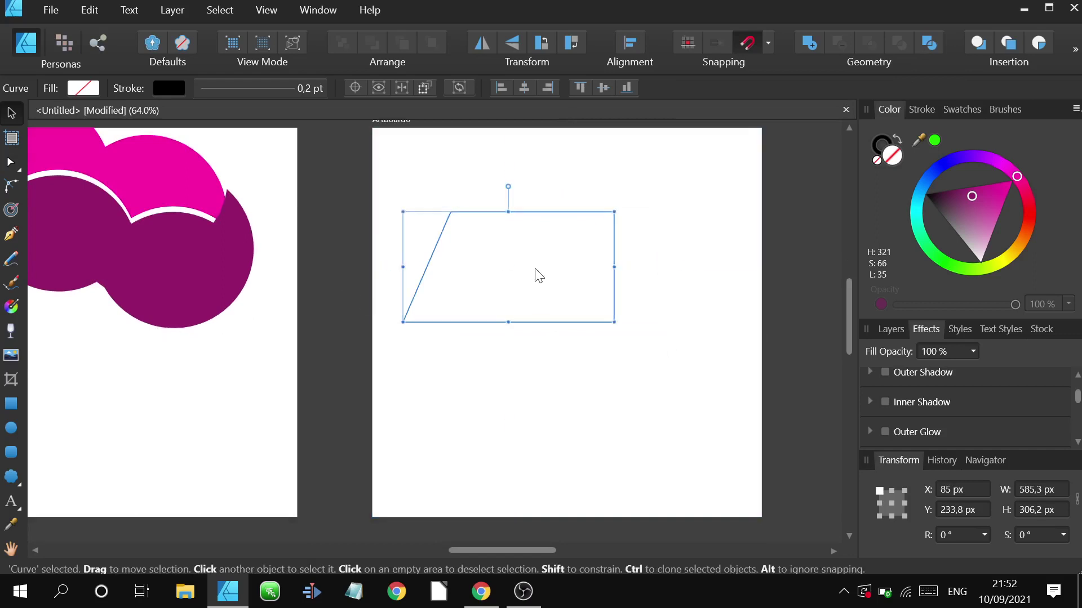
{"action": "left_click", "coordinate": [569, 249]}
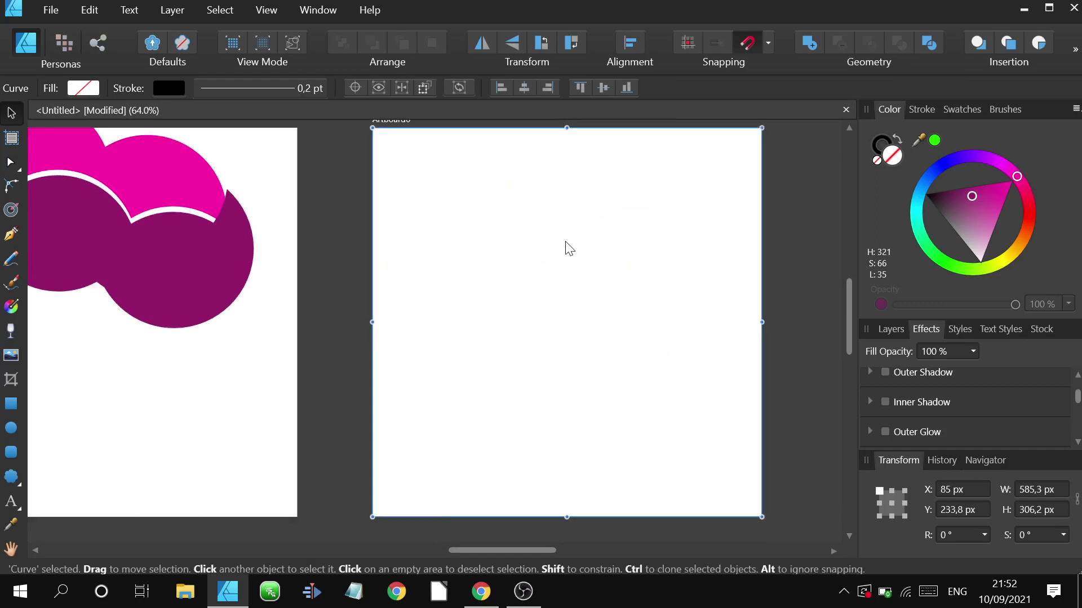
Draw a square about 238 px wide on Artboard6 and rotate it to -45° to form a diamond.
{"action": "left_click", "coordinate": [9, 408]}
{"action": "mouse_move", "coordinate": [566, 237]}
{"action": "left_mouse_down"}
{"action": "mouse_move", "coordinate": [652, 309]}
{"action": "mouse_move", "coordinate": [614, 275]}
{"action": "left_mouse_up"}
{"action": "left_click", "coordinate": [10, 113]}
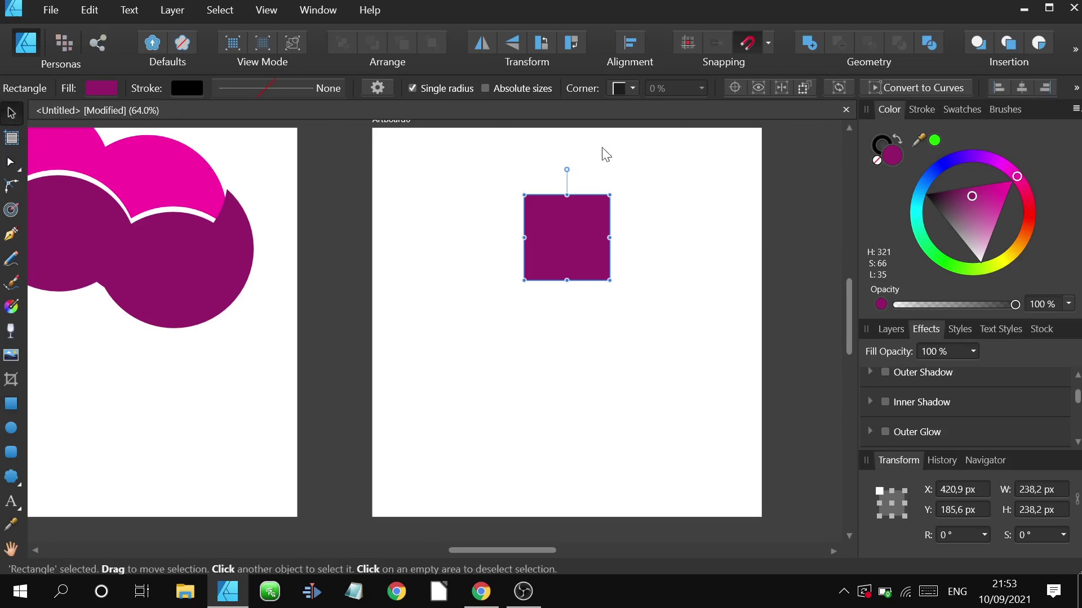
{"action": "left_click_drag", "start_coordinate": [569, 171], "coordinate": [555, 210]}
{"action": "scroll", "coordinate": [590, 219], "scroll_direction": "down", "scroll_amount": 3}
{"action": "left_click", "coordinate": [599, 244]}
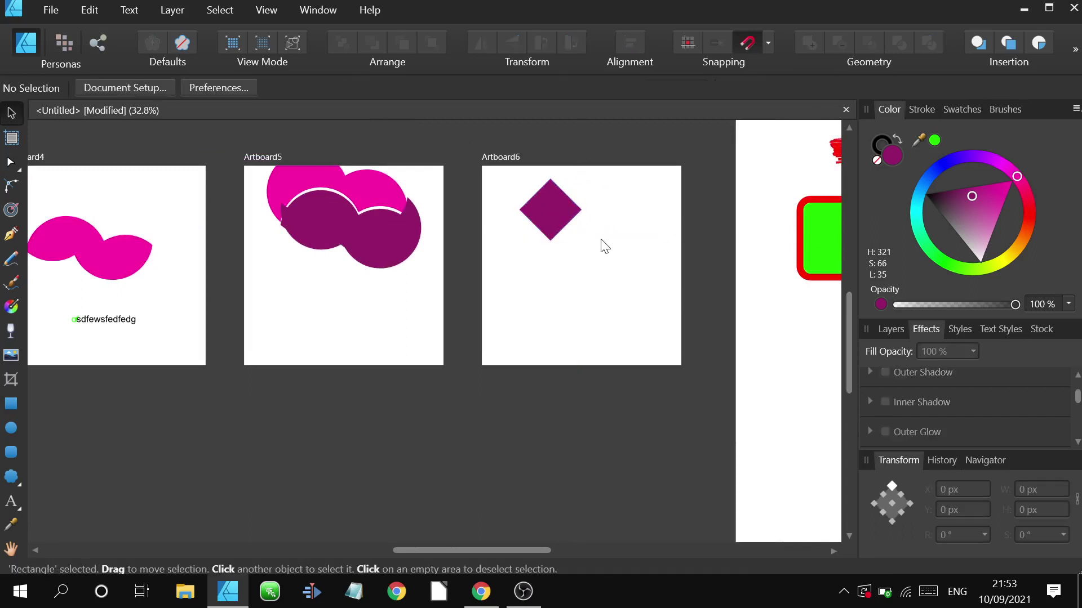
{"action": "left_click", "coordinate": [555, 222]}
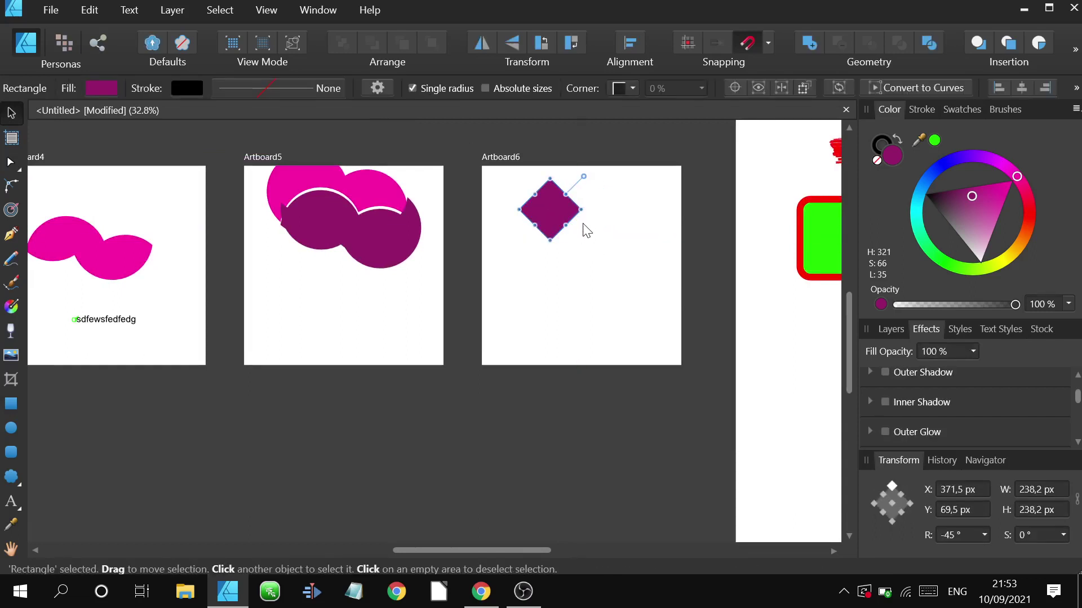
{"action": "left_click", "coordinate": [574, 252]}
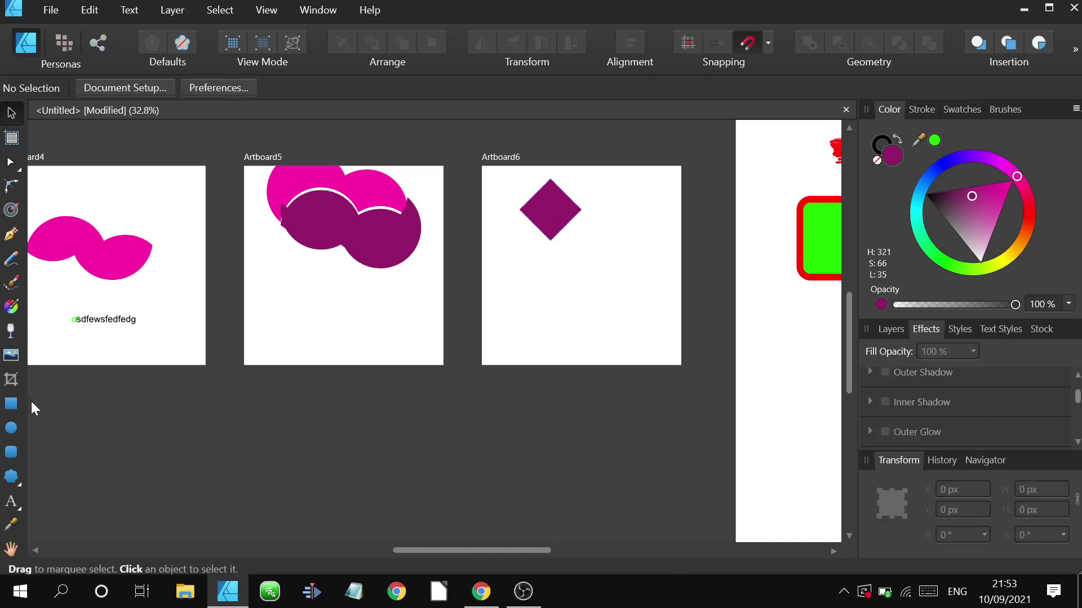
Draw a larger square about 633 px wide on Artboard6, starting near the diamond's lowest corner.
{"action": "scroll", "coordinate": [416, 304], "scroll_direction": "up", "scroll_amount": 1}
{"action": "left_click_drag", "start_coordinate": [569, 271], "coordinate": [665, 282]}
{"action": "left_click", "coordinate": [628, 158]}
Select only the diamond on Artboard6 and apply the Divide operation to it.
{"action": "left_click", "coordinate": [595, 196]}
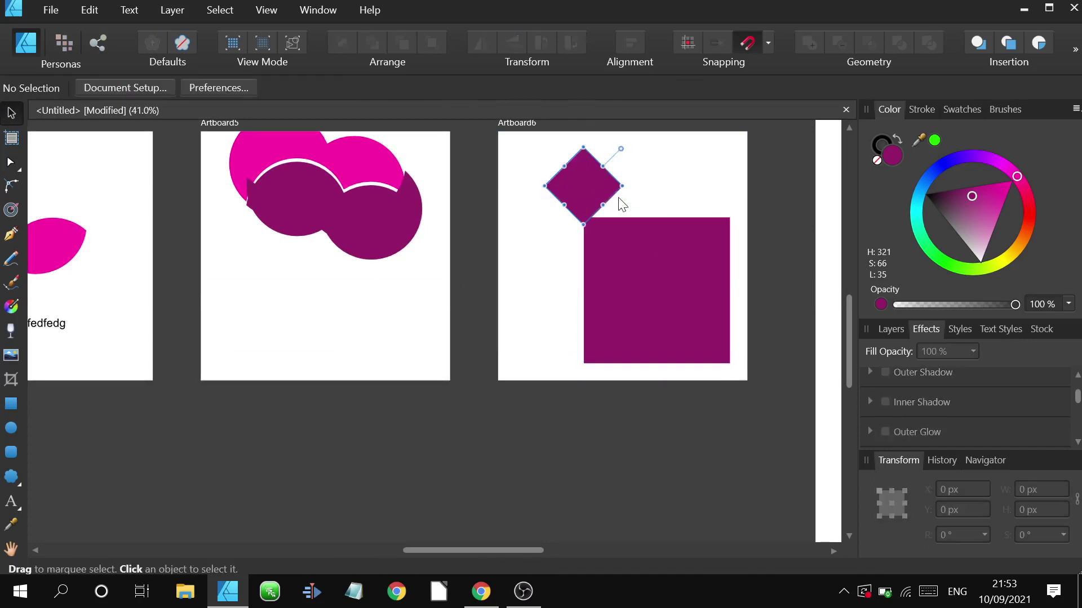
{"action": "mouse_move", "coordinate": [623, 188]}
{"action": "left_mouse_down"}
{"action": "mouse_move", "coordinate": [704, 192]}
{"action": "mouse_move", "coordinate": [606, 179]}
{"action": "mouse_move", "coordinate": [621, 187]}
{"action": "left_mouse_up"}
{"action": "scroll", "coordinate": [622, 175], "scroll_direction": "up", "scroll_amount": 2}
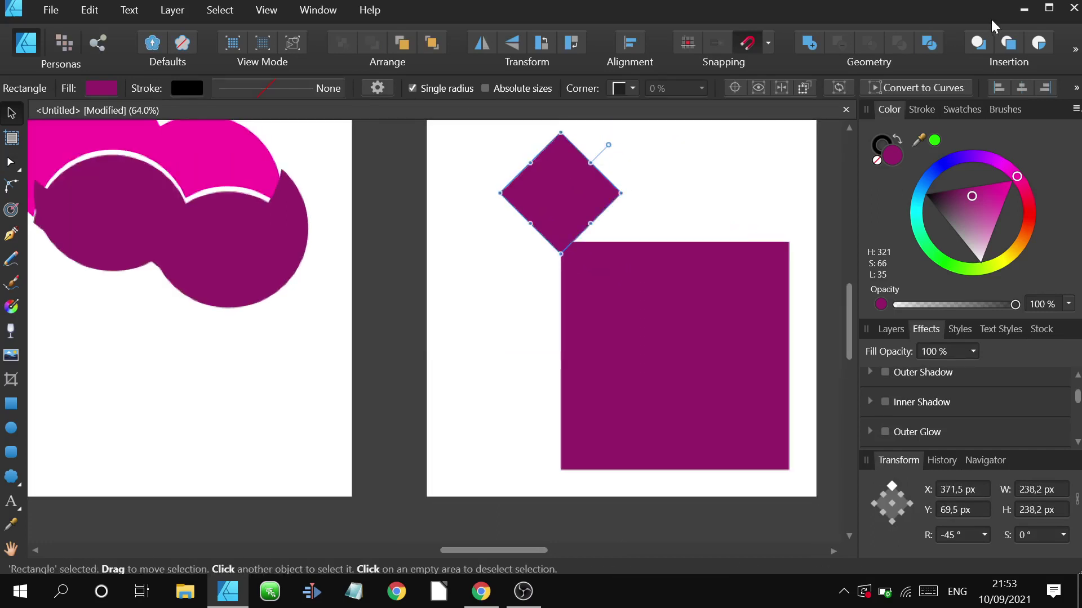
{"action": "left_click", "coordinate": [926, 42]}
{"action": "scroll", "coordinate": [675, 221], "scroll_direction": "down", "scroll_amount": 3}
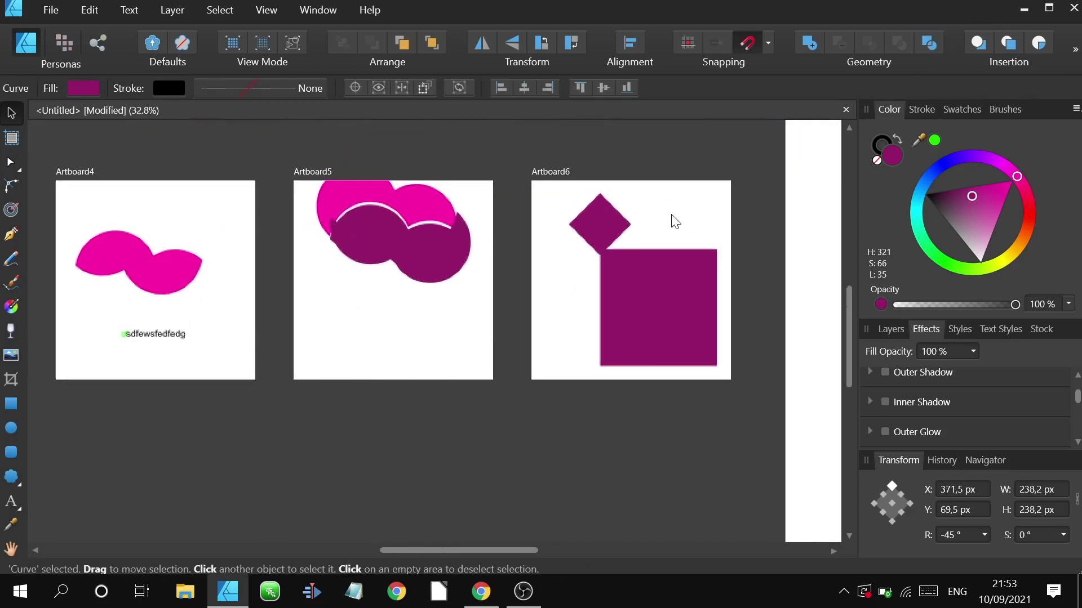
{"action": "scroll", "coordinate": [614, 216], "scroll_direction": "up", "scroll_amount": 2}
{"action": "left_click", "coordinate": [670, 209]}
Move the diamond left and slightly down, clear of the large square on Artboard6.
{"action": "left_click", "coordinate": [599, 221]}
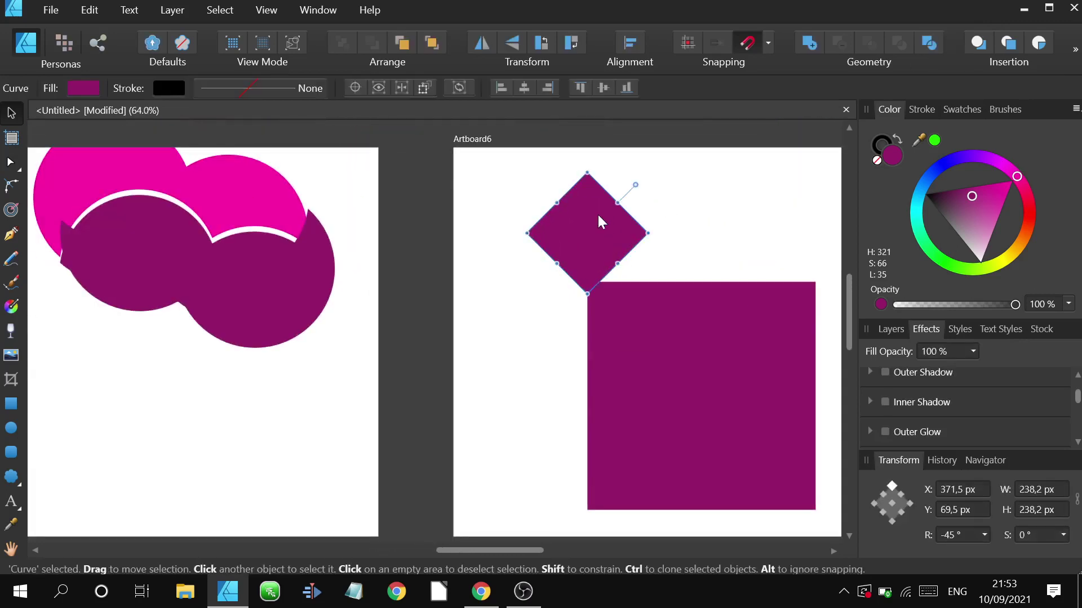
{"action": "left_click_drag", "start_coordinate": [600, 219], "coordinate": [550, 232]}
{"action": "left_click", "coordinate": [673, 193]}
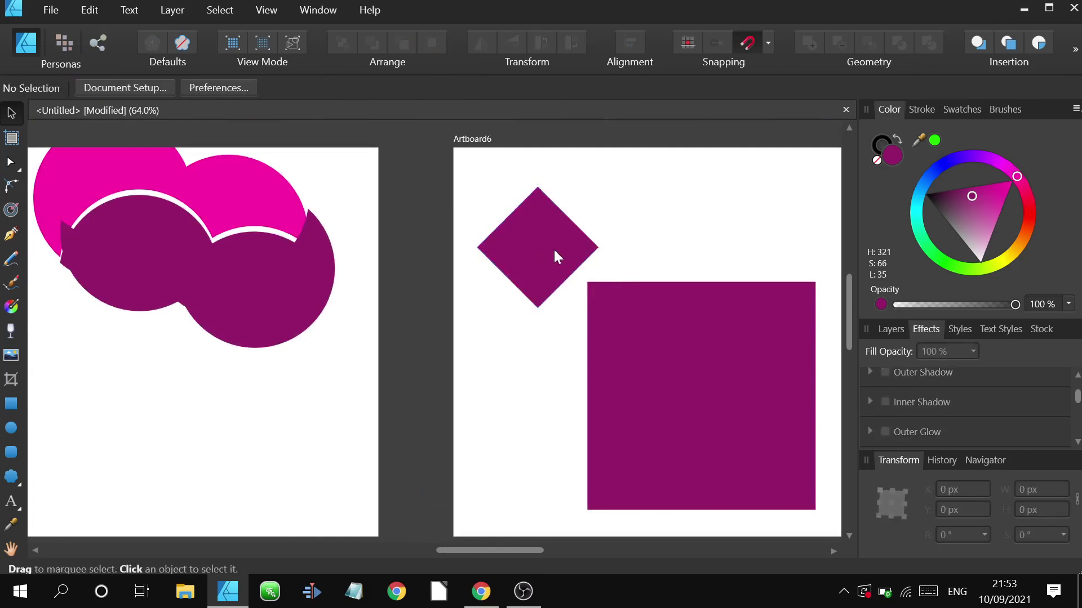
Try rotating the diamond on Artboard6 by its rotation handle, and clear the selection.
{"action": "left_click", "coordinate": [556, 257]}
{"action": "scroll", "coordinate": [558, 236], "scroll_direction": "right", "scroll_amount": 1}
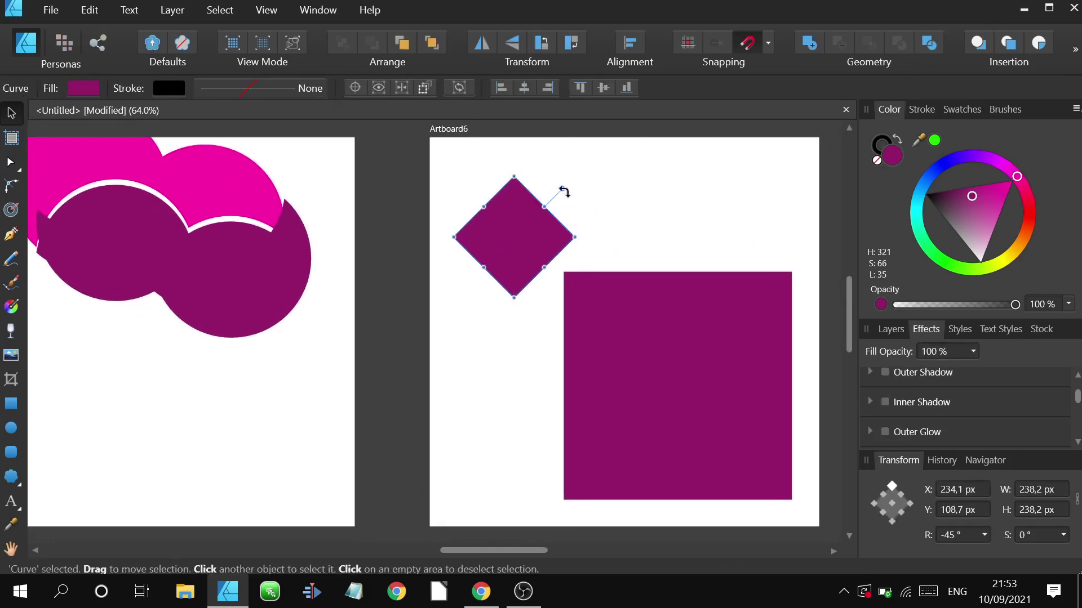
{"action": "left_click_drag", "start_coordinate": [562, 191], "coordinate": [599, 213]}
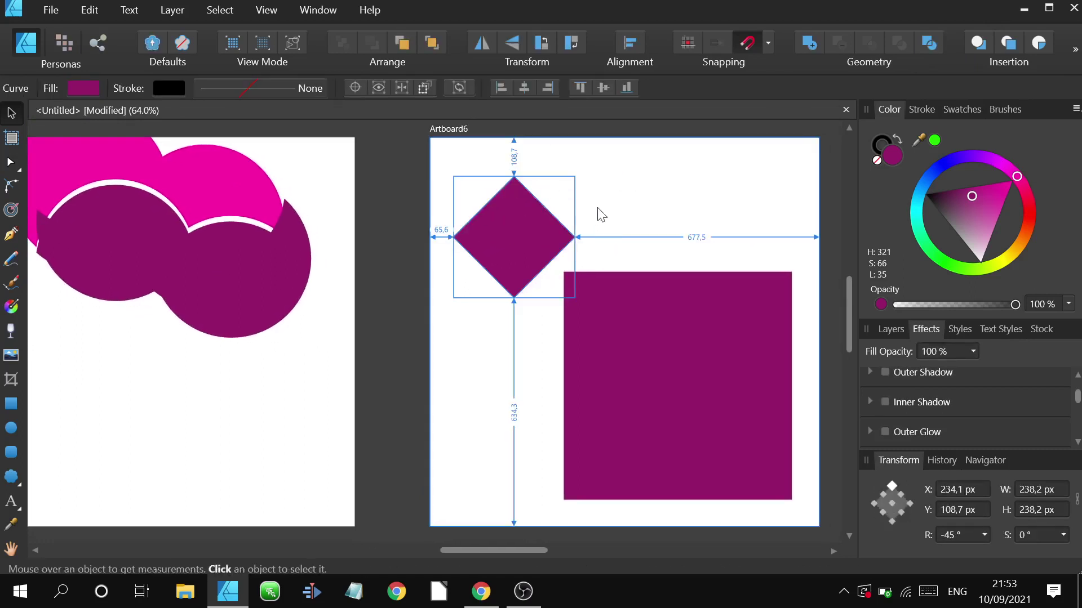
{"action": "left_click", "coordinate": [681, 205]}
{"action": "left_click", "coordinate": [629, 307]}
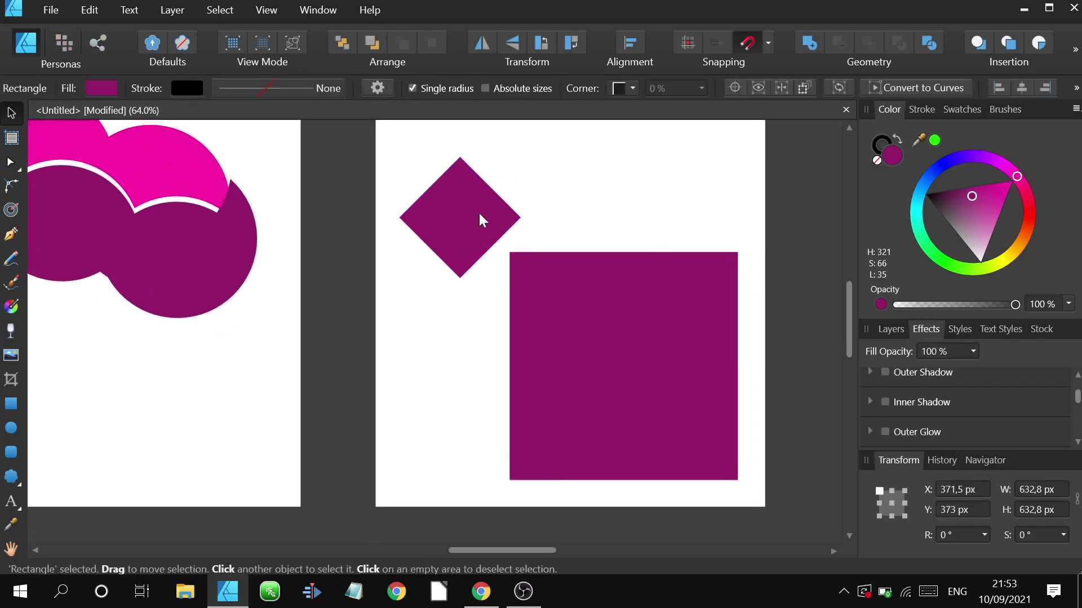
{"action": "left_click", "coordinate": [493, 216]}
{"action": "right_click", "coordinate": [493, 215]}
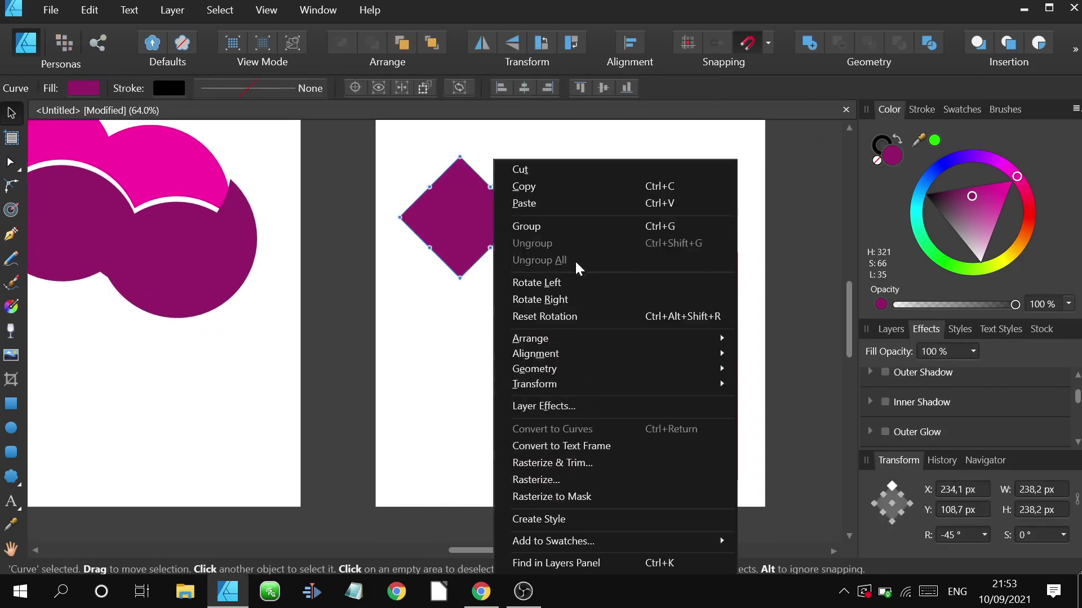
{"action": "left_click", "coordinate": [480, 376]}
{"action": "right_click", "coordinate": [617, 322]}
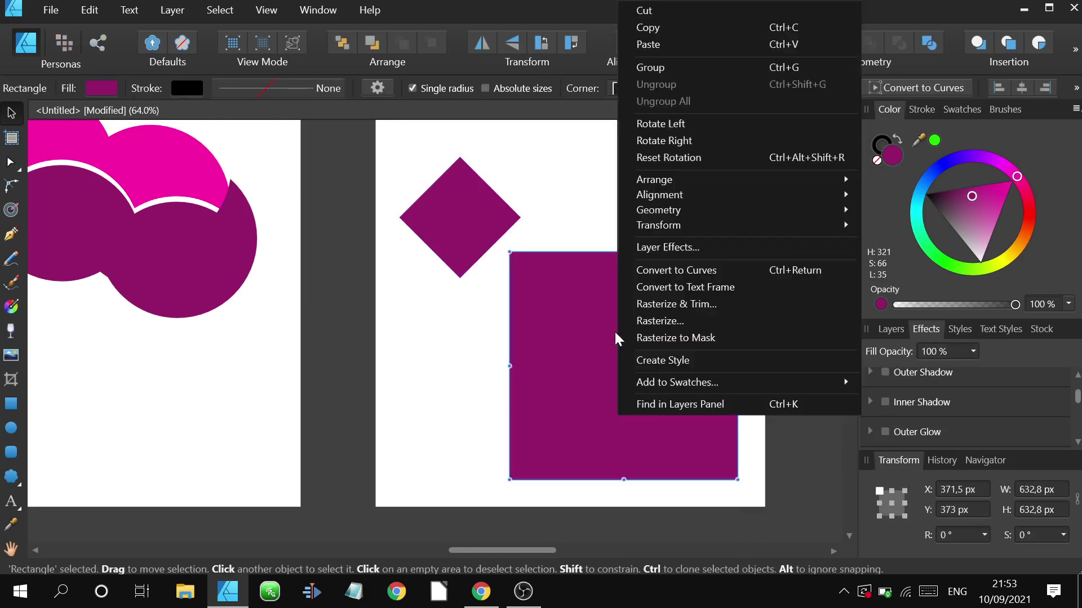
{"action": "left_click", "coordinate": [545, 323]}
{"action": "left_click", "coordinate": [537, 209]}
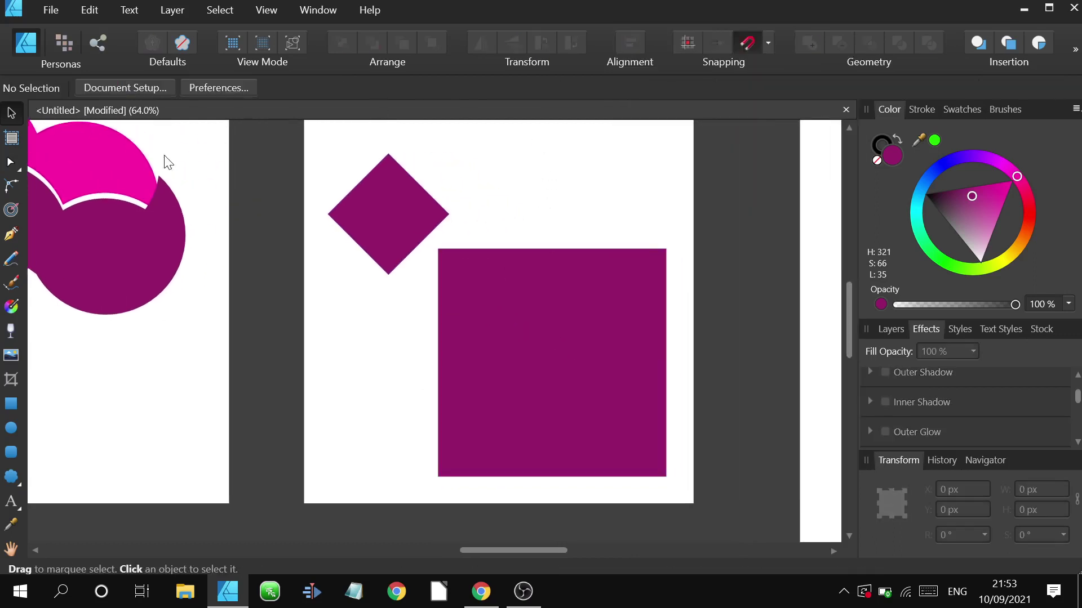
Move the divided purple overlap piece from Artboard5 onto Artboard7 below the green rounded square, and rotate it to -45°.
{"action": "left_click_drag", "start_coordinate": [213, 231], "coordinate": [377, 279]}
{"action": "left_click", "coordinate": [256, 270]}
{"action": "left_click_drag", "start_coordinate": [255, 270], "coordinate": [694, 285]}
{"action": "scroll", "coordinate": [457, 206], "scroll_direction": "down", "scroll_amount": 2}
{"action": "scroll", "coordinate": [456, 207], "scroll_direction": "down", "scroll_amount": 1}
{"action": "left_click_drag", "start_coordinate": [694, 285], "coordinate": [362, 286]}
{"action": "left_click_drag", "start_coordinate": [363, 286], "coordinate": [683, 338]}
{"action": "scroll", "coordinate": [683, 338], "scroll_direction": "up", "scroll_amount": 2}
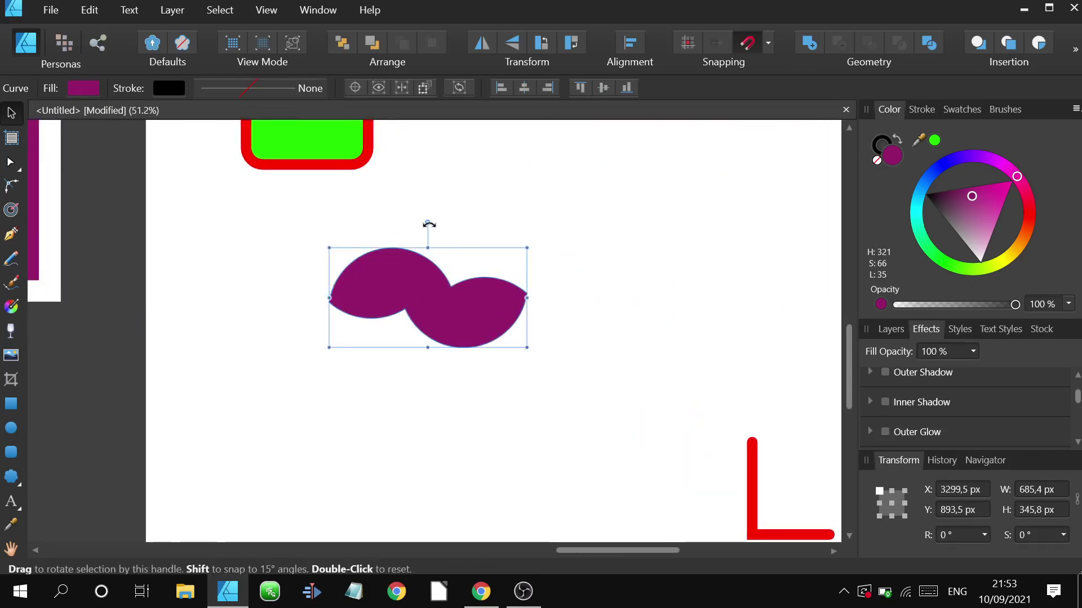
{"action": "left_click_drag", "start_coordinate": [429, 224], "coordinate": [483, 243]}
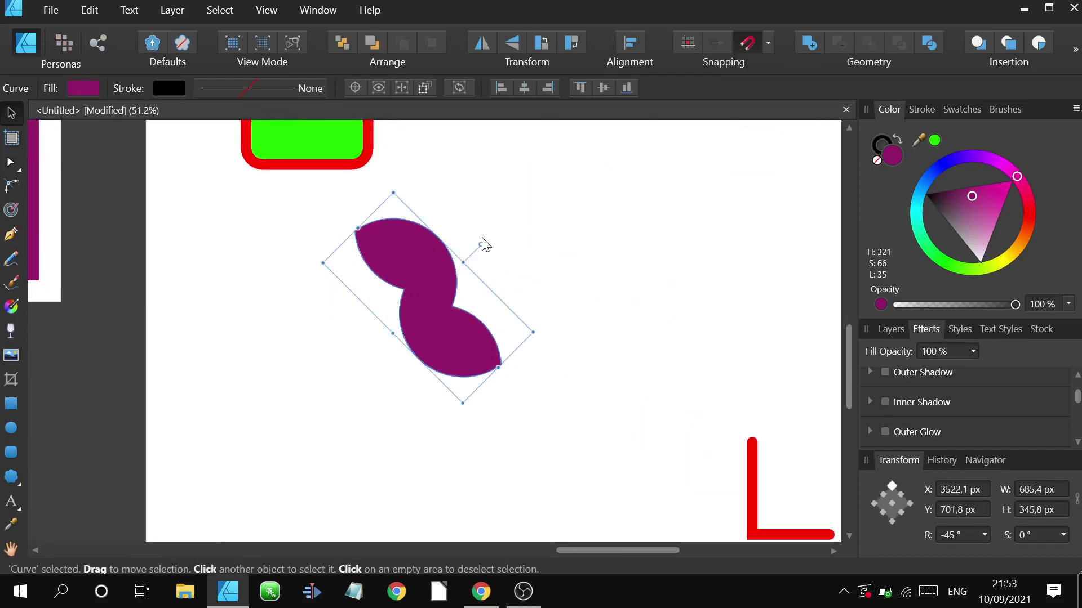
Delete the large square and the diamond from Artboard6.
{"action": "scroll", "coordinate": [483, 243], "scroll_direction": "down", "scroll_amount": 3}
{"action": "scroll", "coordinate": [422, 248], "scroll_direction": "up", "scroll_amount": 1}
{"action": "left_click", "coordinate": [333, 213]}
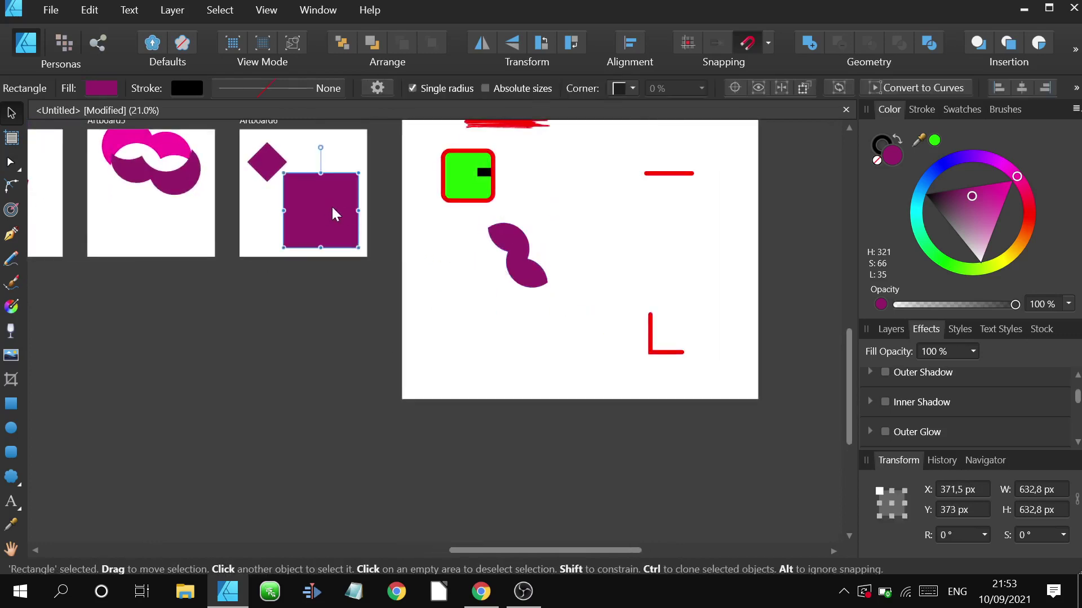
{"action": "key", "text": "Delete"}
{"action": "key", "text": "Delete"}
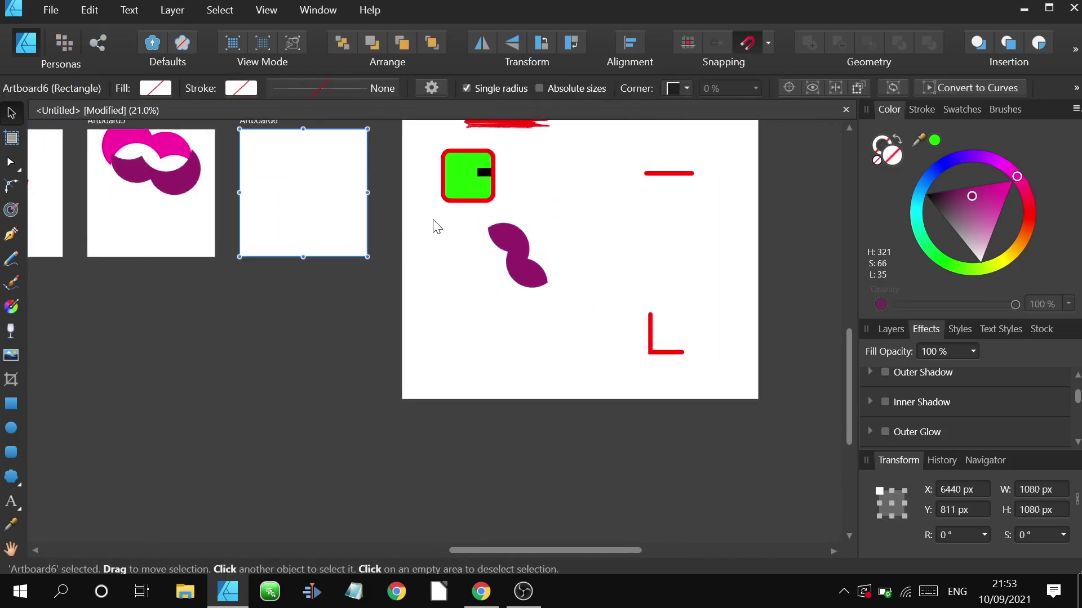
Move the rotated two-lobed purple piece from Artboard7 onto the empty Artboard6.
{"action": "left_click_drag", "start_coordinate": [507, 227], "coordinate": [275, 154]}
{"action": "scroll", "coordinate": [287, 165], "scroll_direction": "up", "scroll_amount": 2}
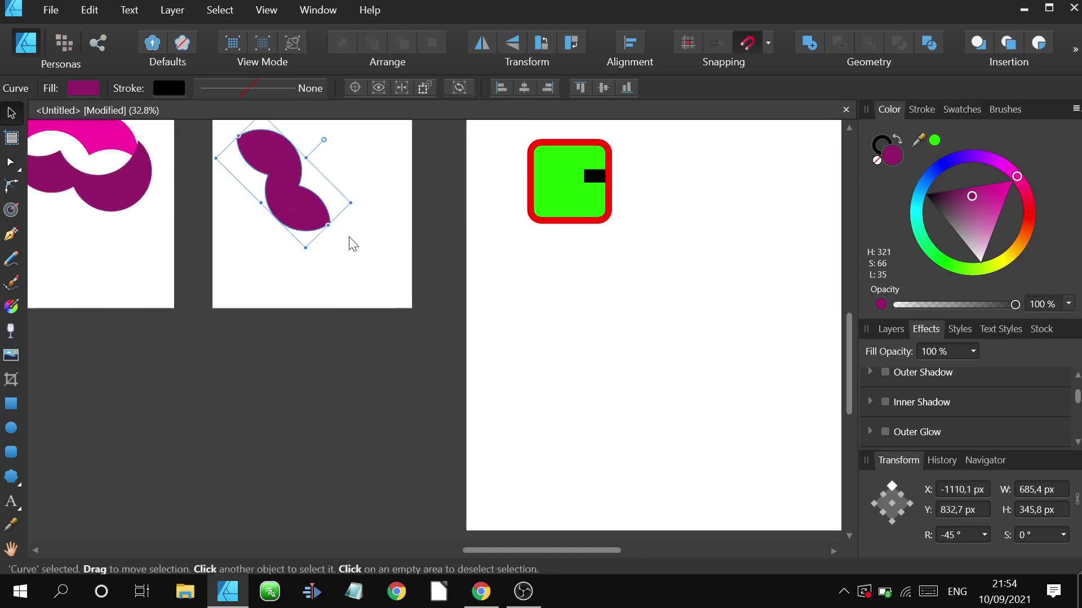
{"action": "scroll", "coordinate": [226, 221], "scroll_direction": "up", "scroll_amount": 2}
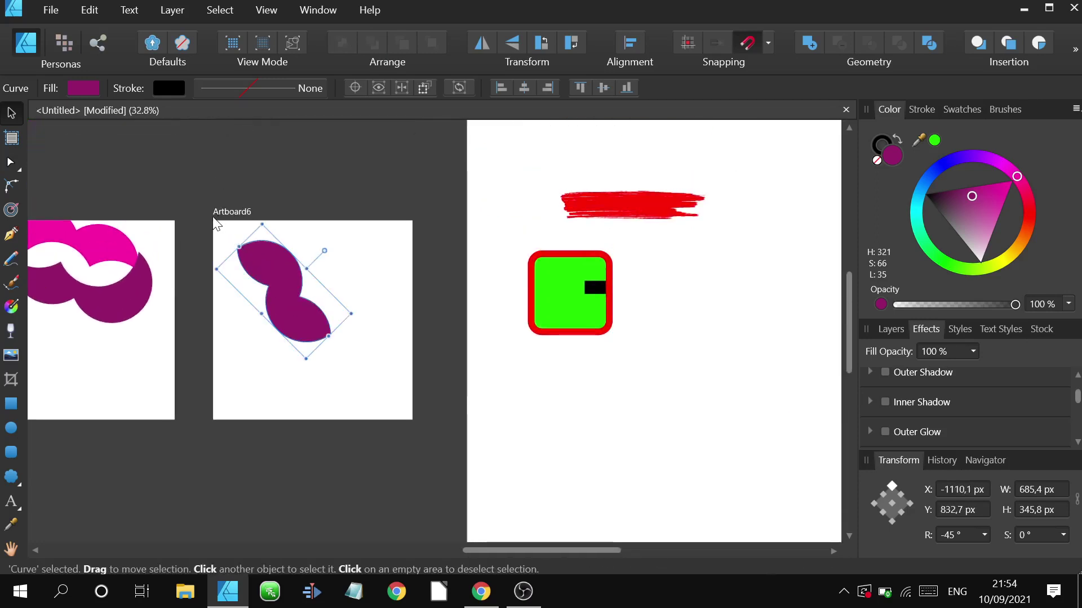
Enlarge the purple piece on Artboard6 to about 1335 × 674 px and shift it right and down on the artboard.
{"action": "left_click_drag", "start_coordinate": [328, 336], "coordinate": [395, 400]}
{"action": "key", "text": "ctrl+z"}
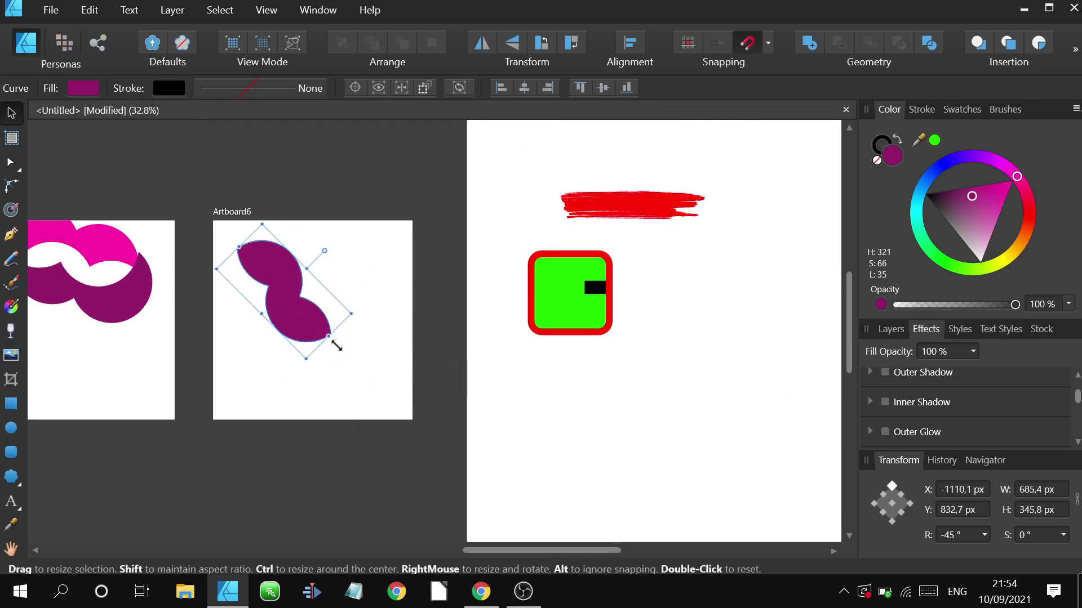
{"action": "left_click_drag", "start_coordinate": [336, 345], "coordinate": [373, 379]}
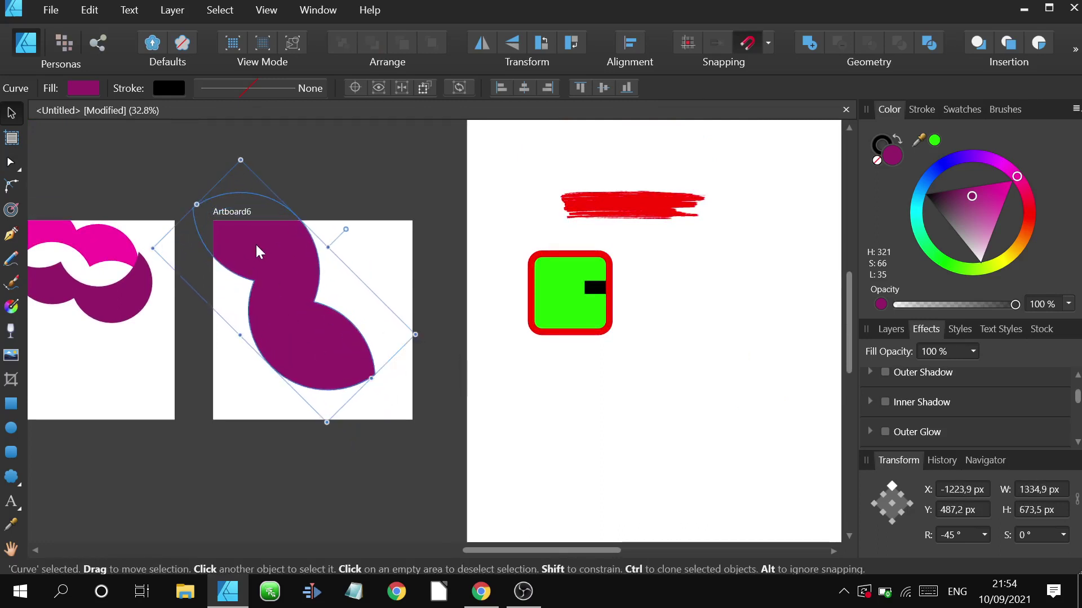
{"action": "left_click_drag", "start_coordinate": [256, 246], "coordinate": [319, 294]}
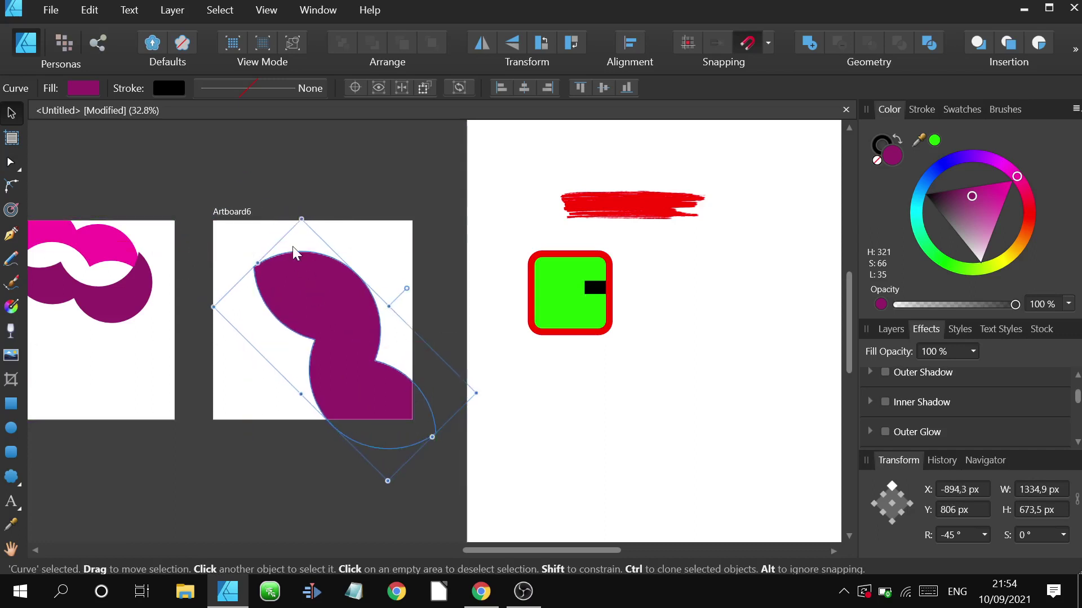
Move the green rounded square from Artboard7 into the upper-left corner of Artboard6, and select the purple piece.
{"action": "left_click", "coordinate": [570, 274]}
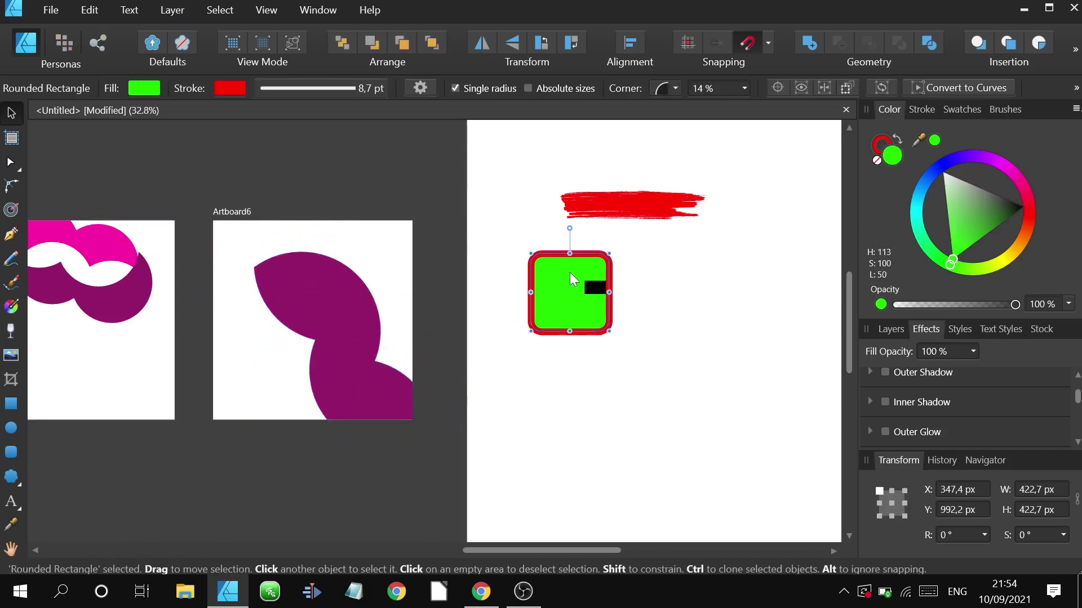
{"action": "left_click_drag", "start_coordinate": [569, 272], "coordinate": [256, 243]}
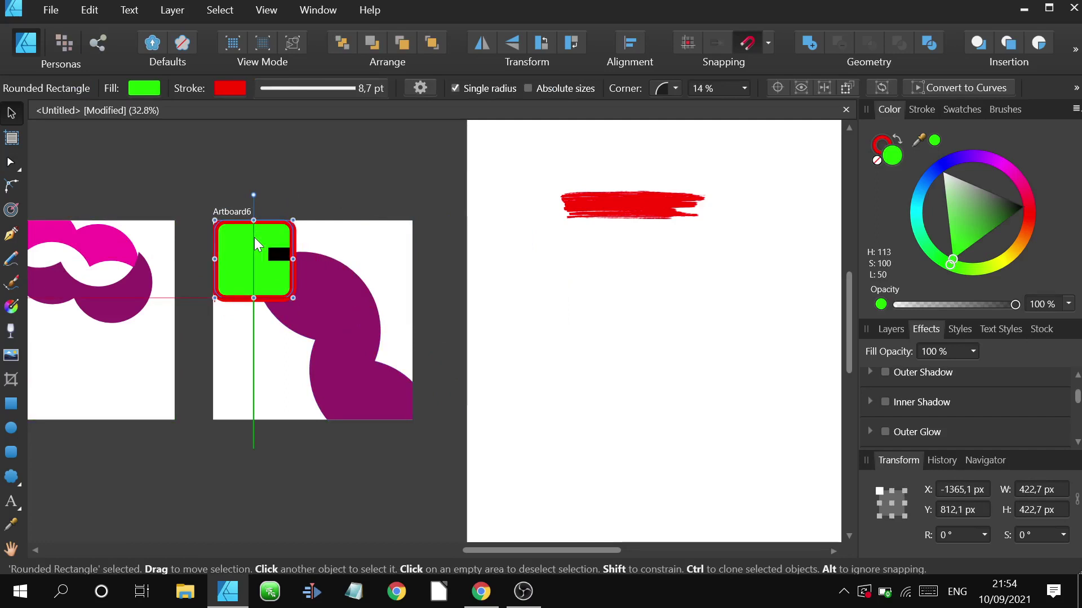
{"action": "left_click", "coordinate": [296, 272]}
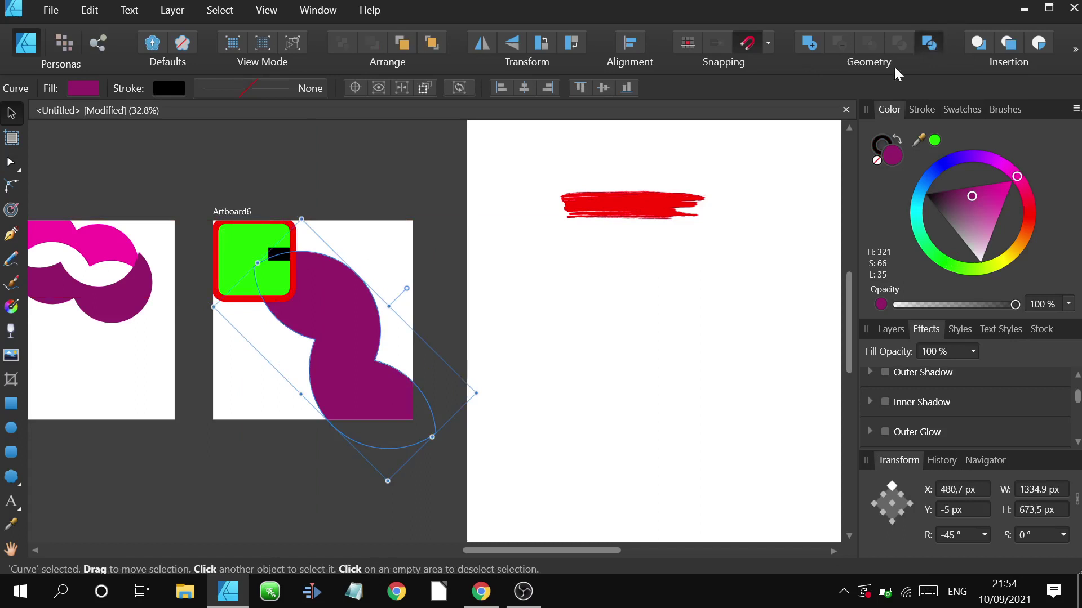
Move the purple piece from Artboard6 onto Artboard7 below the red brush stroke, and apply the Add operation to it.
{"action": "left_click_drag", "start_coordinate": [356, 290], "coordinate": [582, 295]}
{"action": "left_click", "coordinate": [492, 298]}
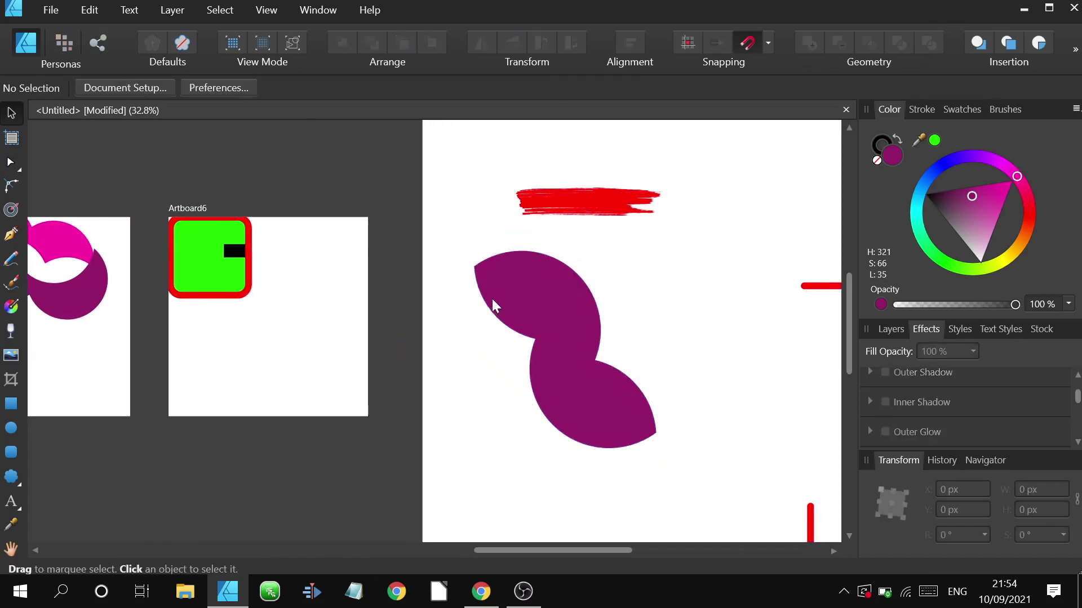
{"action": "left_click", "coordinate": [555, 299]}
{"action": "right_click", "coordinate": [558, 303]}
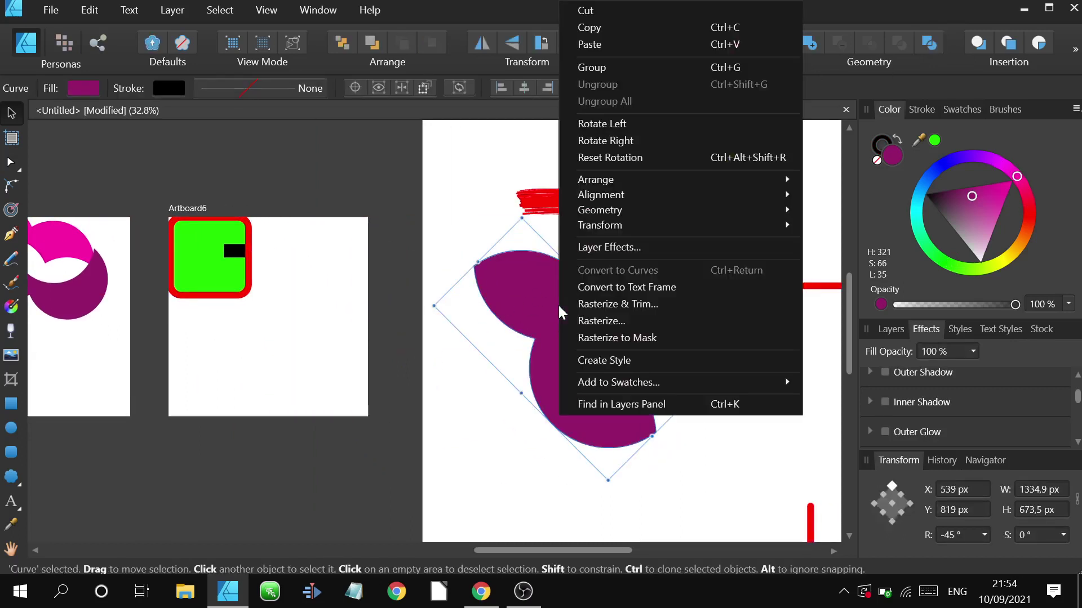
{"action": "left_click", "coordinate": [477, 242]}
{"action": "left_click", "coordinate": [532, 289]}
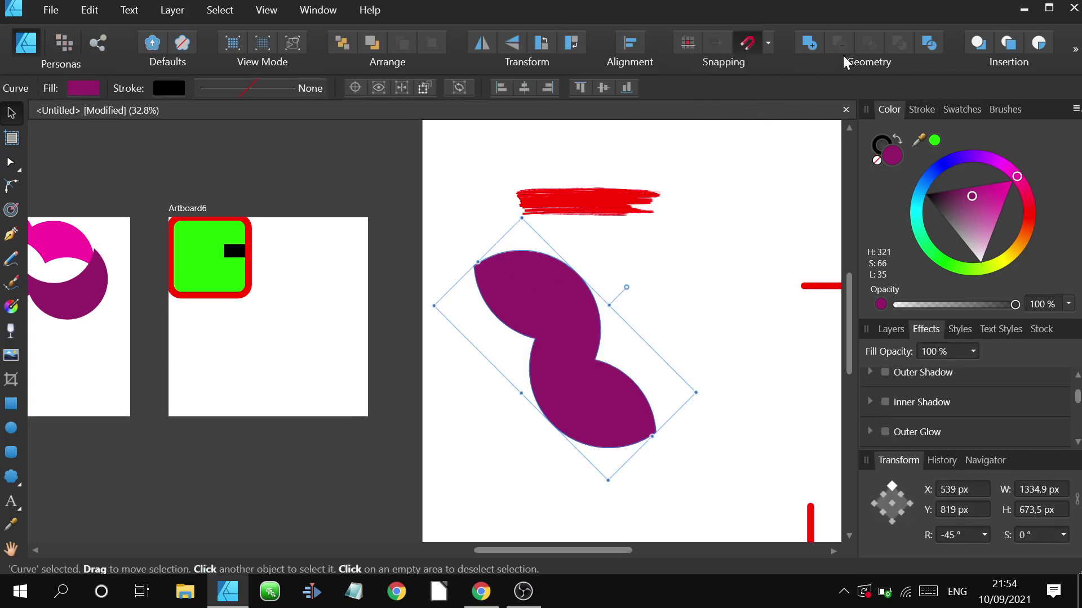
{"action": "left_click", "coordinate": [810, 42]}
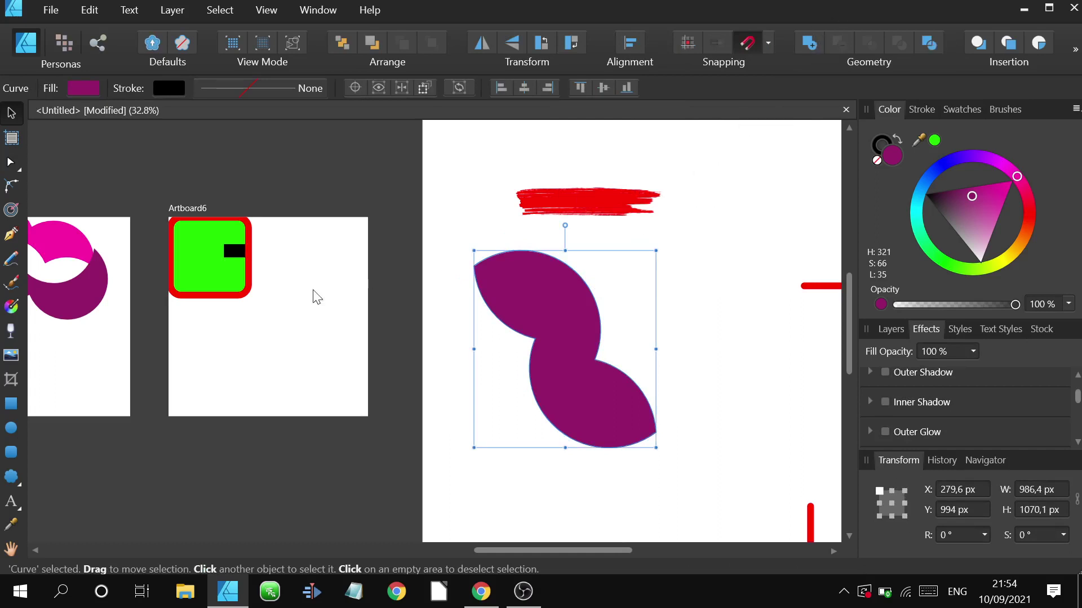
Move the green rounded square back onto Artboard7 and the purple piece into the upper-left corner of Artboard6.
{"action": "left_click_drag", "start_coordinate": [229, 261], "coordinate": [705, 305]}
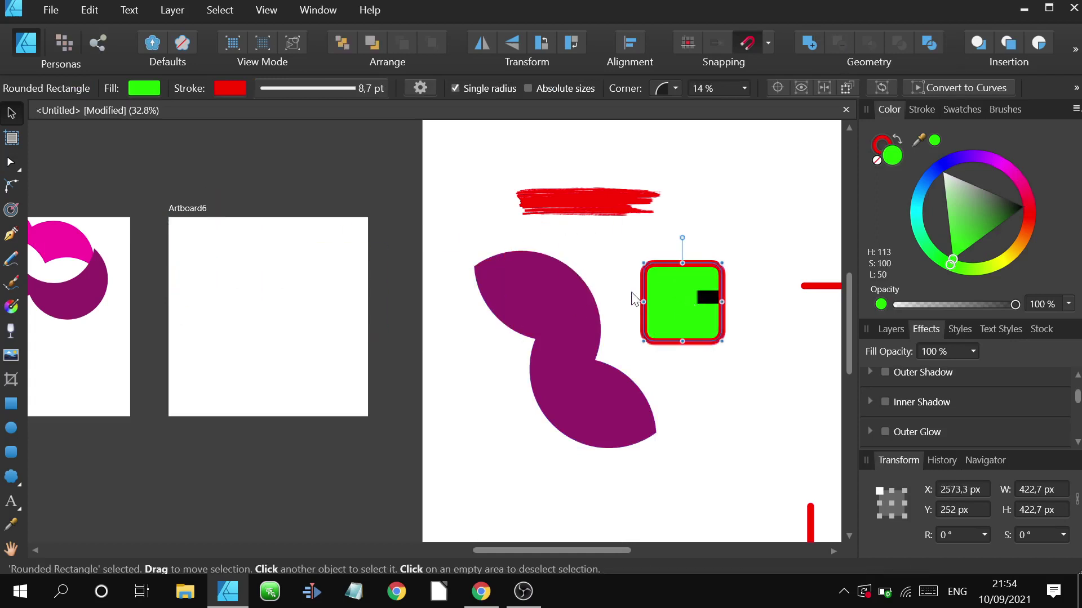
{"action": "left_click_drag", "start_coordinate": [547, 313], "coordinate": [448, 249]}
{"action": "scroll", "coordinate": [458, 244], "scroll_direction": "right", "scroll_amount": 1}
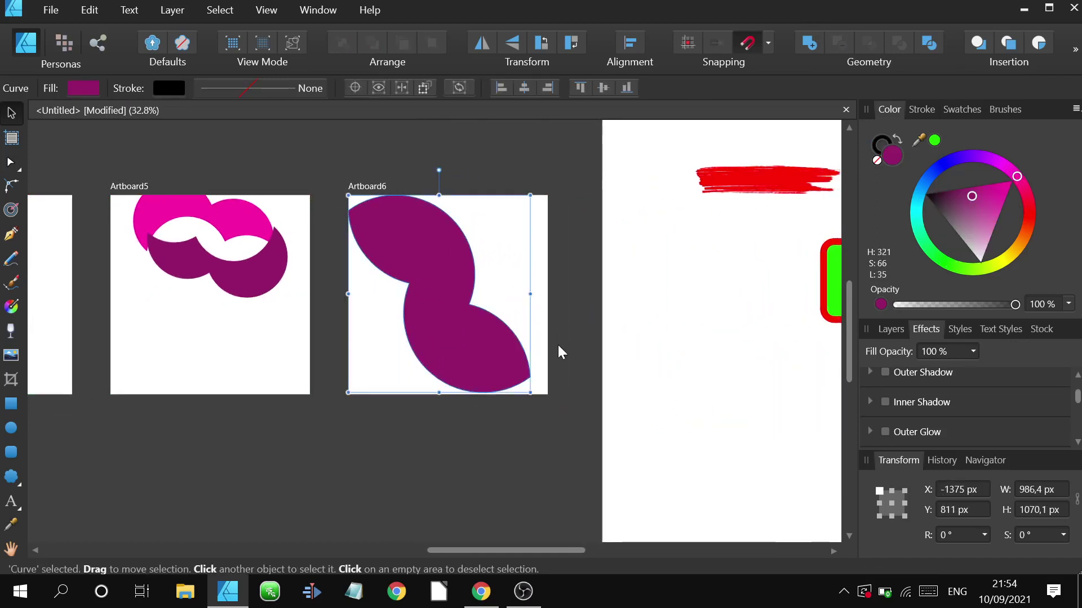
Resize the purple piece to about 996 × 1080 px to match Artboard6's height, and move it back onto Artboard7.
{"action": "mouse_move", "coordinate": [533, 391]}
{"action": "left_mouse_down"}
{"action": "mouse_move", "coordinate": [502, 345]}
{"action": "mouse_move", "coordinate": [548, 382]}
{"action": "left_mouse_up"}
{"action": "left_click", "coordinate": [564, 366]}
{"action": "left_click_drag", "start_coordinate": [468, 335], "coordinate": [781, 372]}
{"action": "key", "text": "ctrl+minus"}
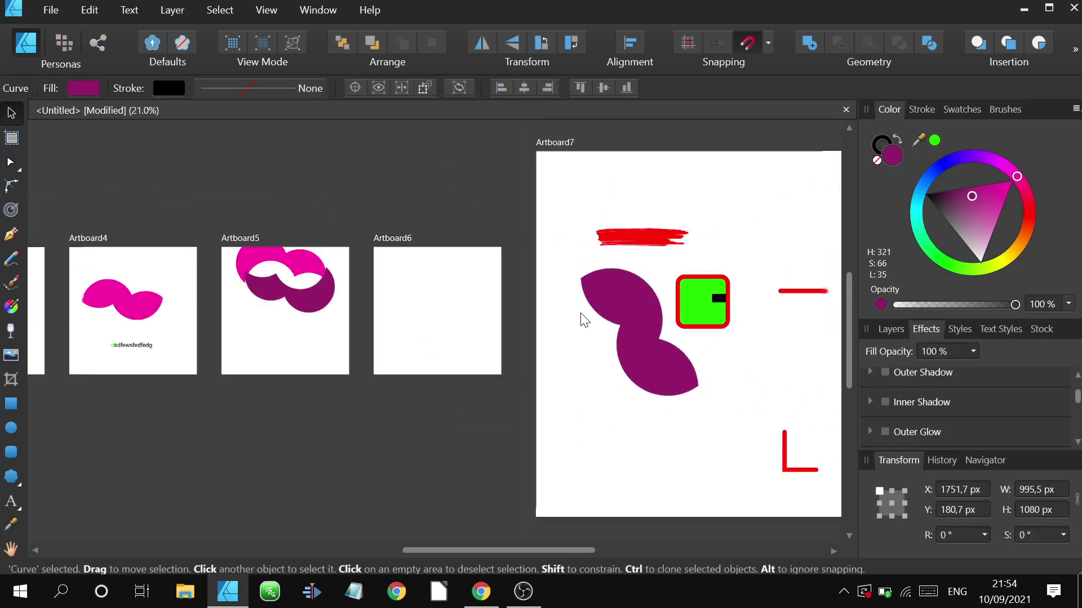
Turn the purple piece nearly upright with the Add operation applied to it, and place it against Artboard6's left edge.
{"action": "left_click", "coordinate": [568, 223]}
{"action": "left_click_drag", "start_coordinate": [610, 236], "coordinate": [335, 270]}
{"action": "left_click", "coordinate": [553, 329]}
{"action": "left_click", "coordinate": [810, 42]}
{"action": "scroll", "coordinate": [338, 276], "scroll_direction": "up", "scroll_amount": 1}
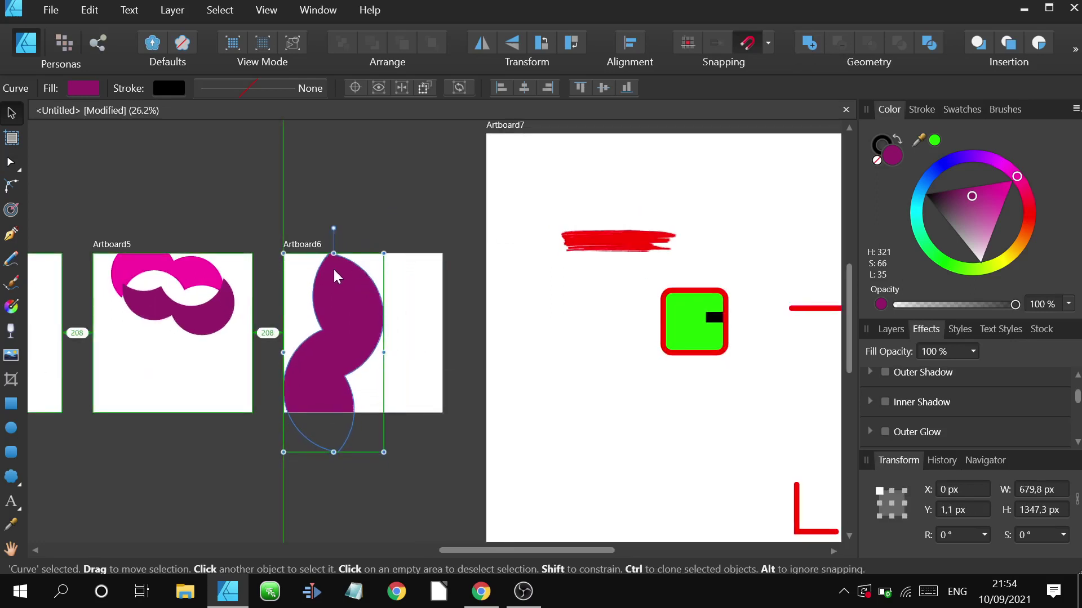
Move the upright purple piece from Artboard6 onto Artboard7, overlapping the red brush stroke.
{"action": "scroll", "coordinate": [333, 268], "scroll_direction": "down", "scroll_amount": 3}
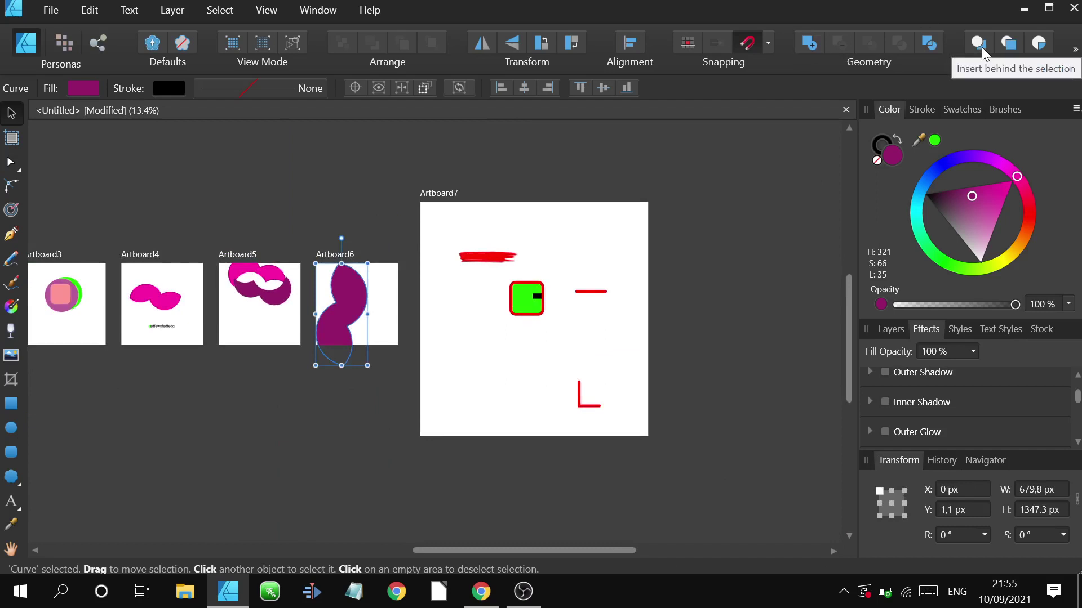
{"action": "left_click_drag", "start_coordinate": [348, 305], "coordinate": [488, 245]}
{"action": "scroll", "coordinate": [488, 245], "scroll_direction": "up", "scroll_amount": 2}
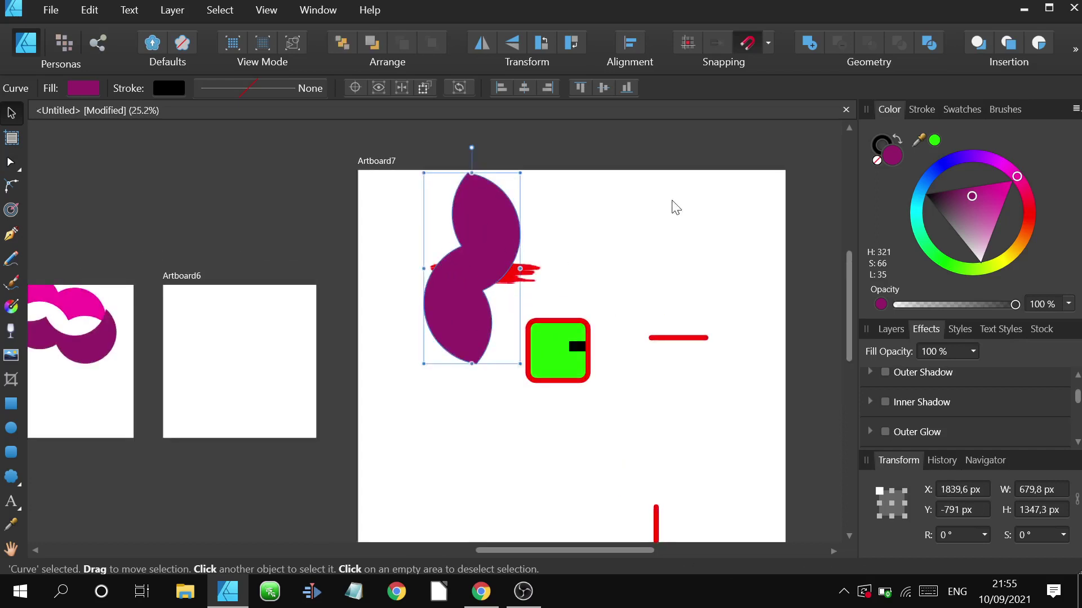
Try the Insertion options, including Insert behind the selection, clear the selection, and check the remaining hidden toolbar commands.
{"action": "left_click", "coordinate": [980, 45]}
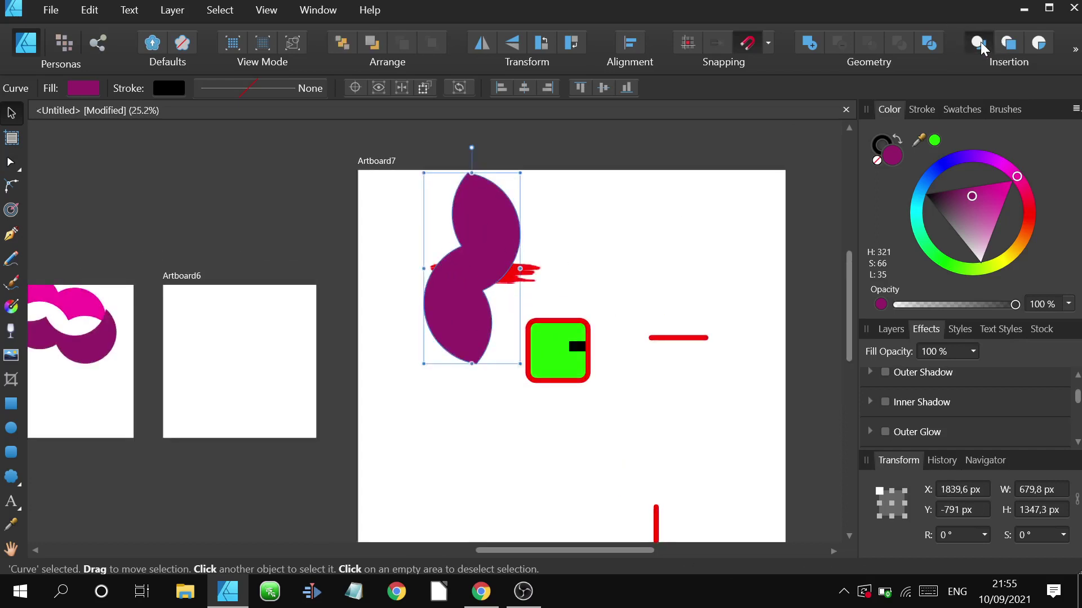
{"action": "left_click", "coordinate": [672, 241]}
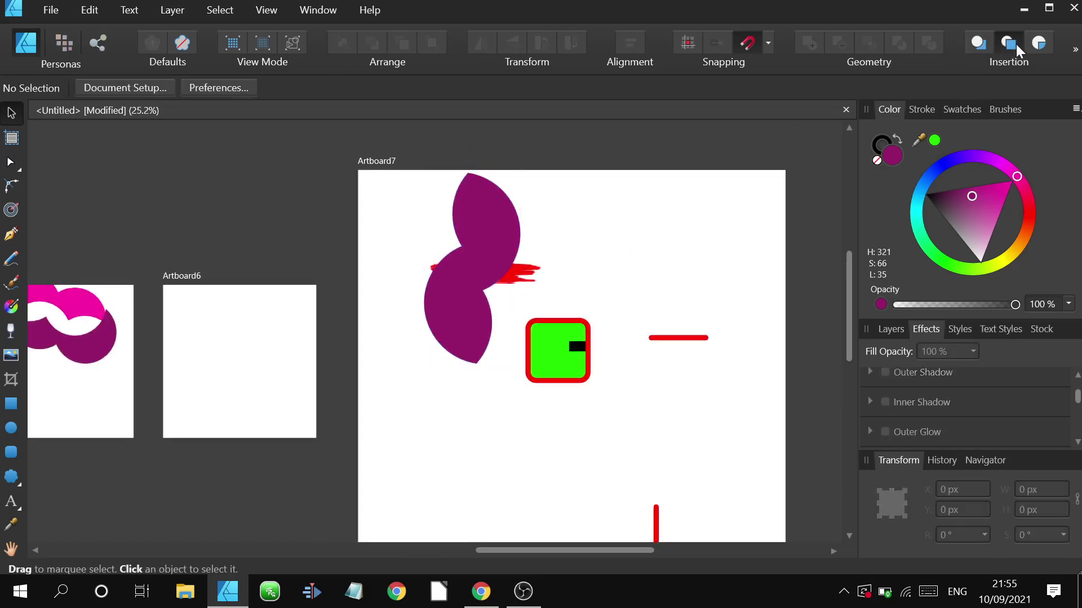
{"action": "left_click", "coordinate": [1037, 46]}
{"action": "left_click", "coordinate": [1075, 50]}
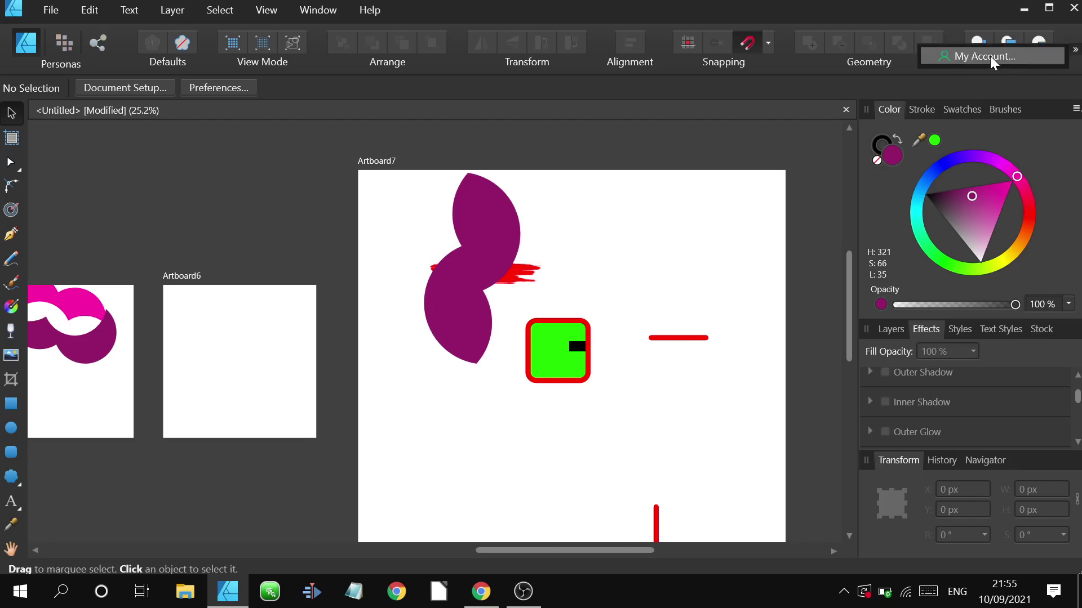
{"action": "left_click", "coordinate": [687, 266]}
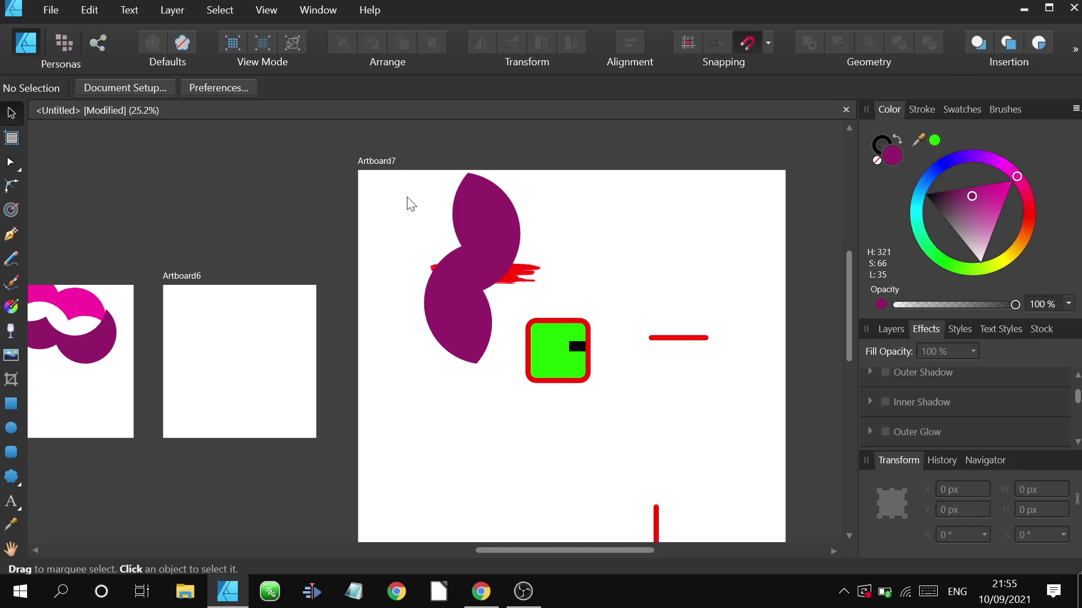
Enable Transparent Background in the document setup, check its Margins and Bleed settings, and apply the change.
{"action": "left_click", "coordinate": [151, 88]}
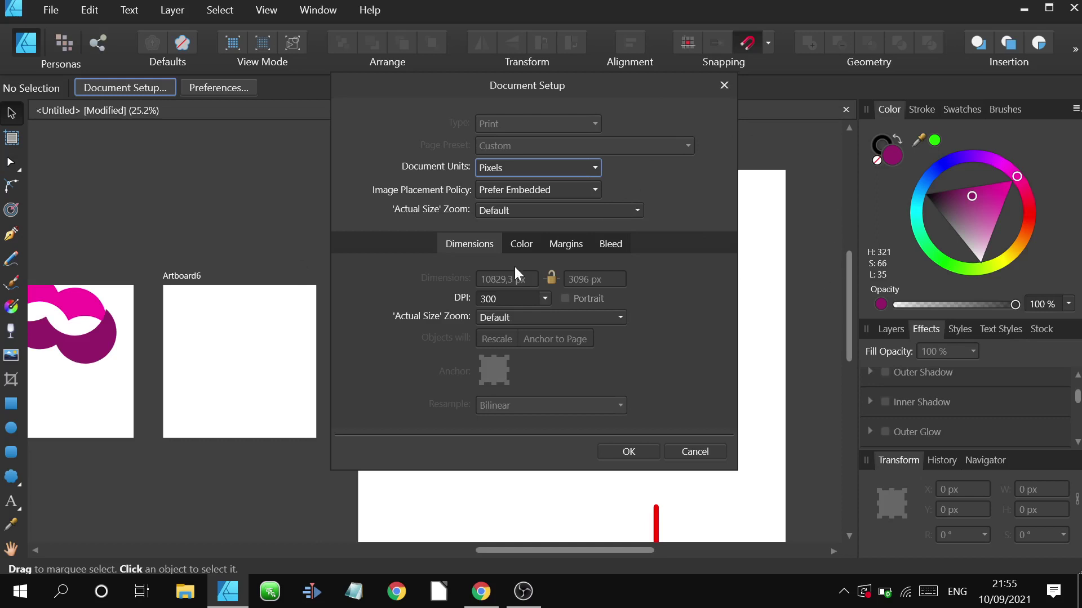
{"action": "left_click", "coordinate": [524, 248]}
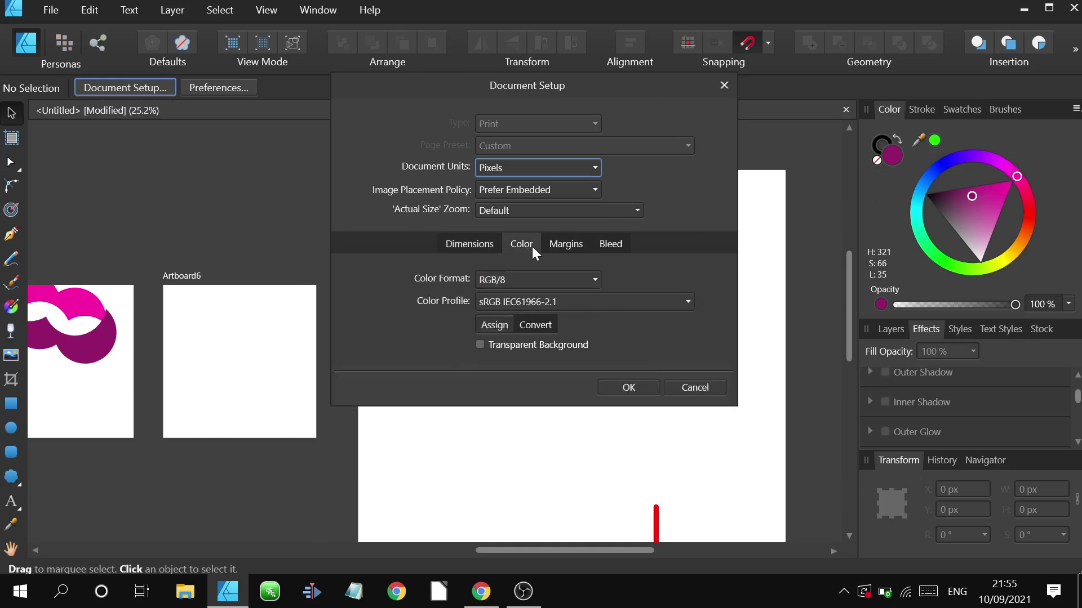
{"action": "left_click", "coordinate": [480, 344]}
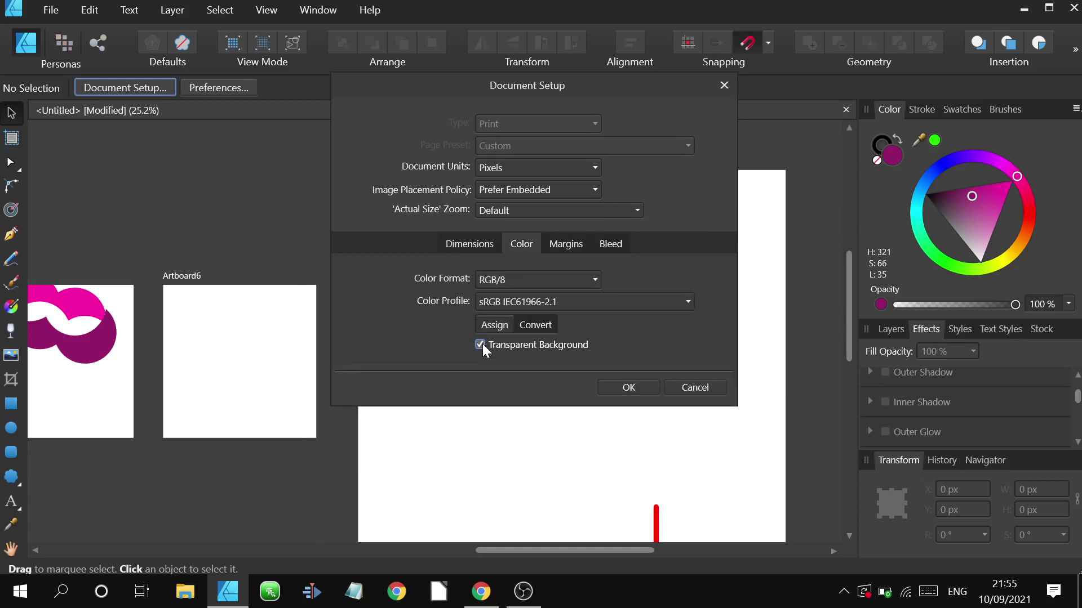
{"action": "left_click", "coordinate": [583, 245]}
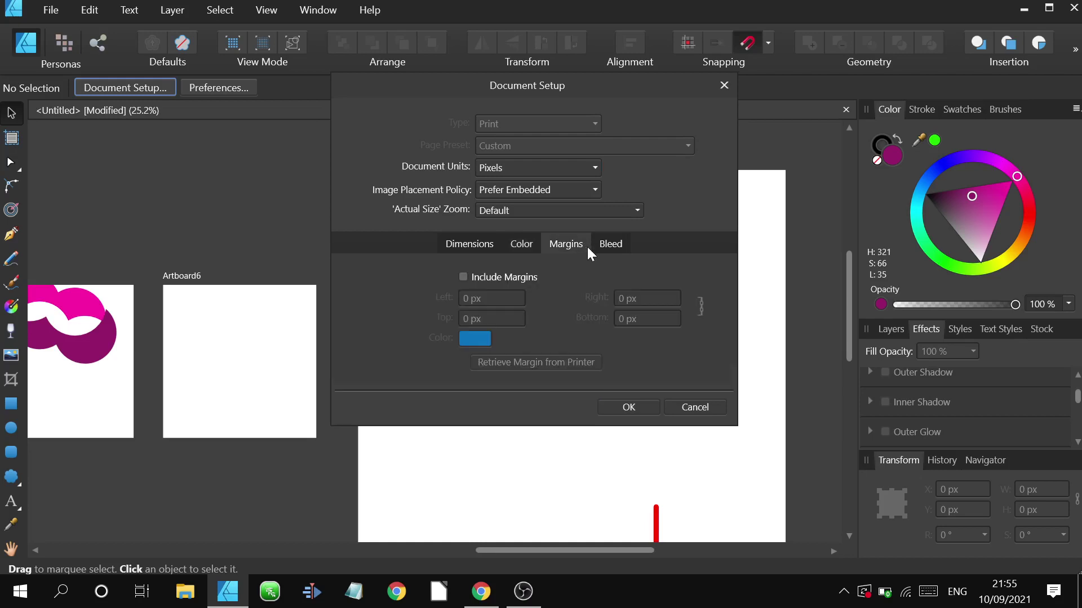
{"action": "left_click", "coordinate": [620, 244]}
{"action": "left_click", "coordinate": [633, 385]}
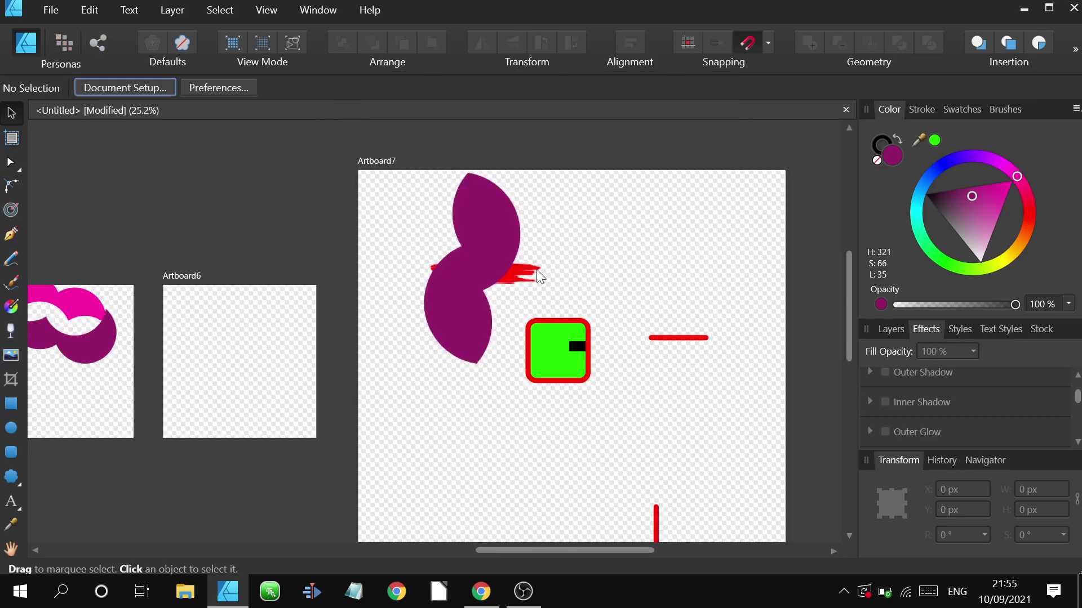
Save the document as an Affinity file named lok in the BEHANCE folder.
{"action": "scroll", "coordinate": [537, 262], "scroll_direction": "down", "scroll_amount": 5}
{"action": "scroll", "coordinate": [463, 254], "scroll_direction": "up", "scroll_amount": 2}
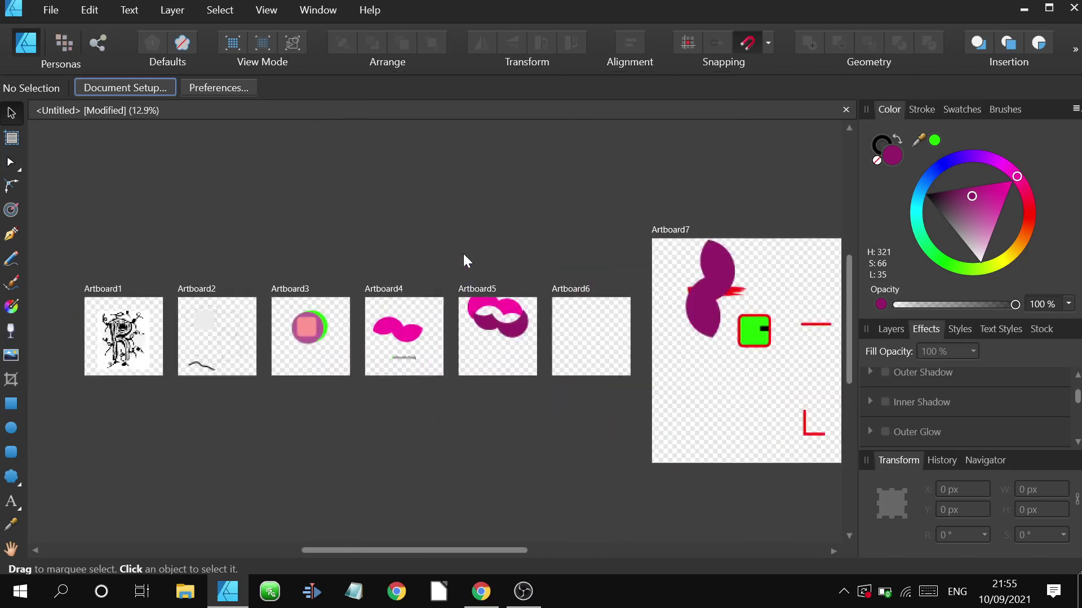
{"action": "scroll", "coordinate": [465, 226], "scroll_direction": "down", "scroll_amount": 3}
{"action": "scroll", "coordinate": [367, 235], "scroll_direction": "up", "scroll_amount": 3}
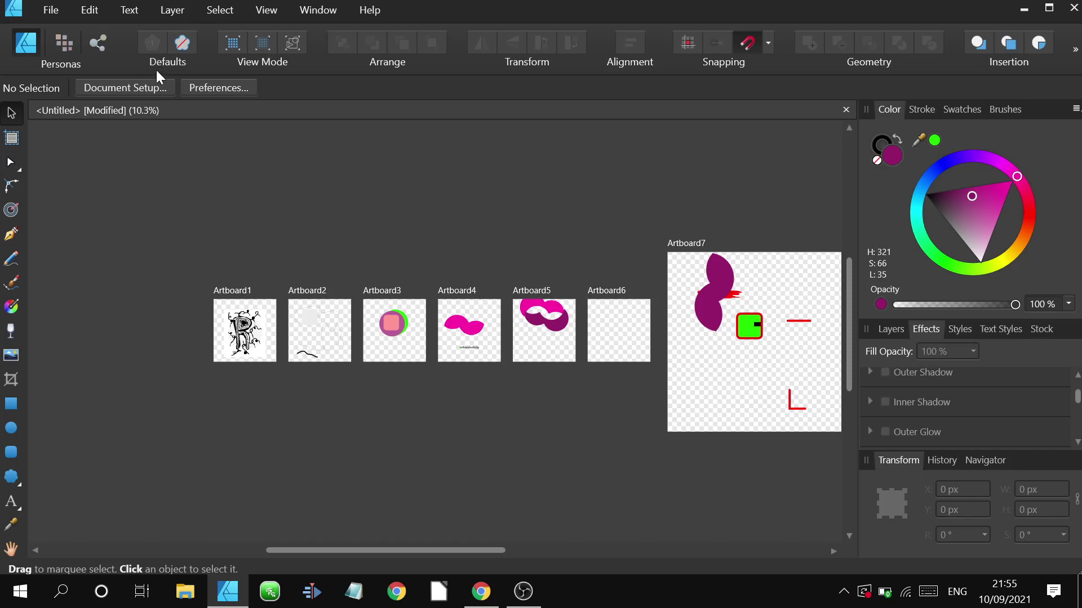
{"action": "key", "text": "ctrl+s"}
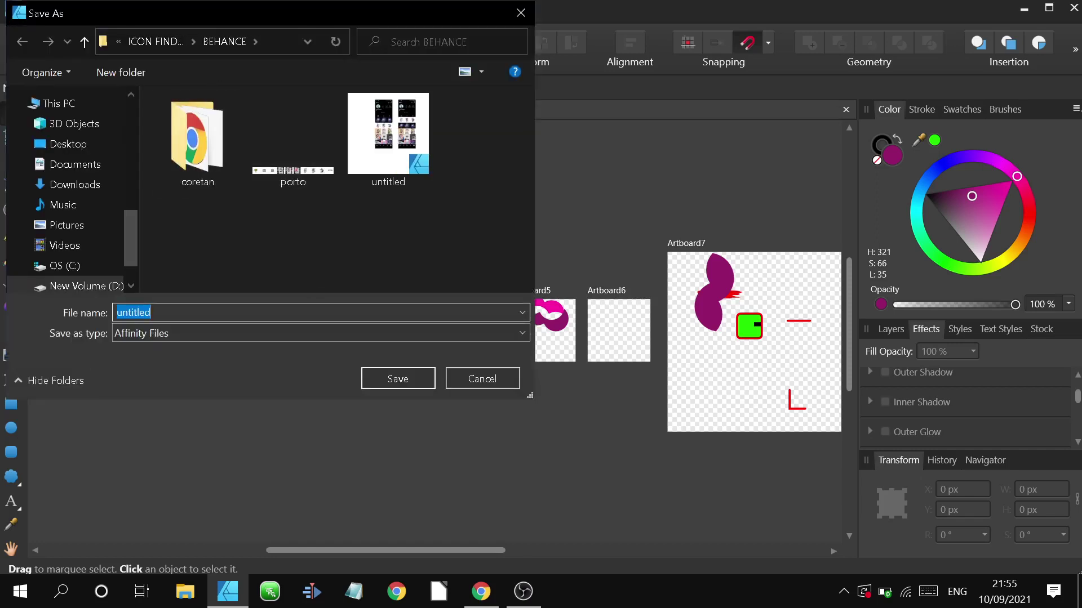
{"action": "left_click", "coordinate": [394, 385]}
{"action": "left_click", "coordinate": [674, 363]}
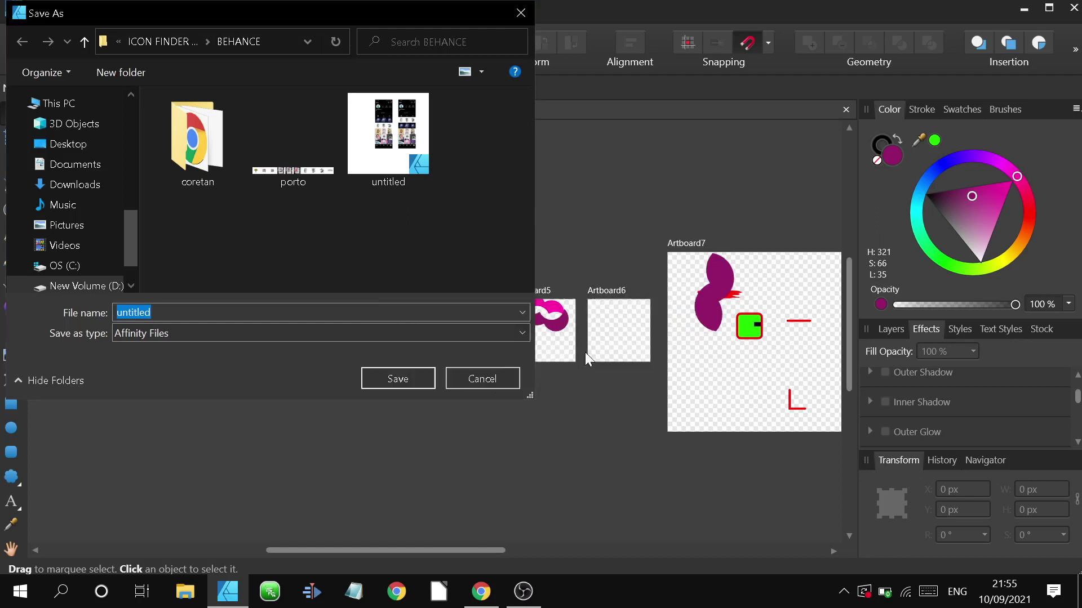
{"action": "key", "text": "BackSpace"}
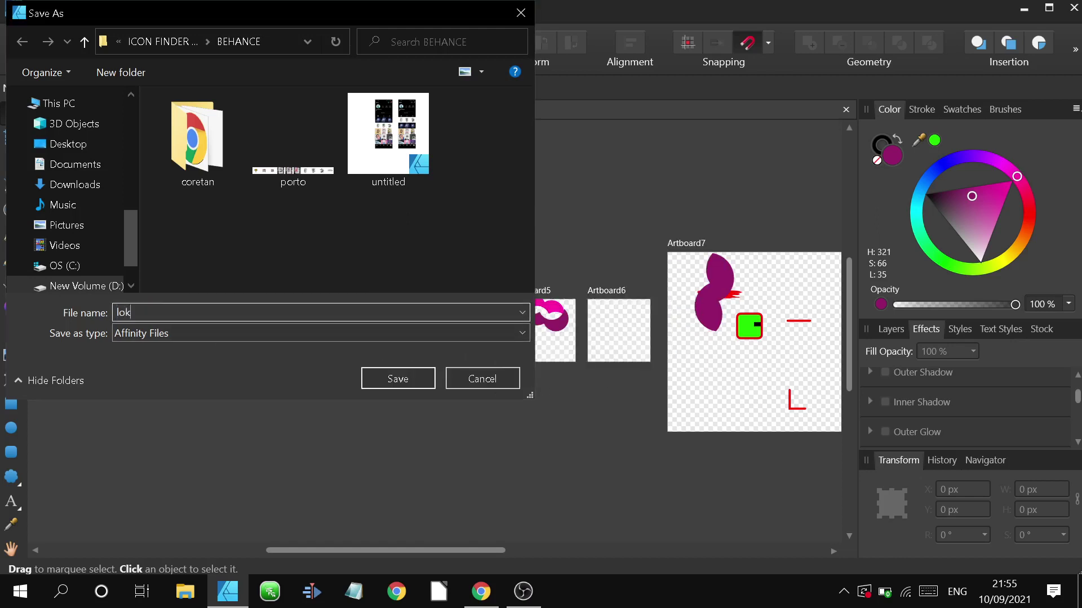
{"action": "left_click", "coordinate": [406, 375]}
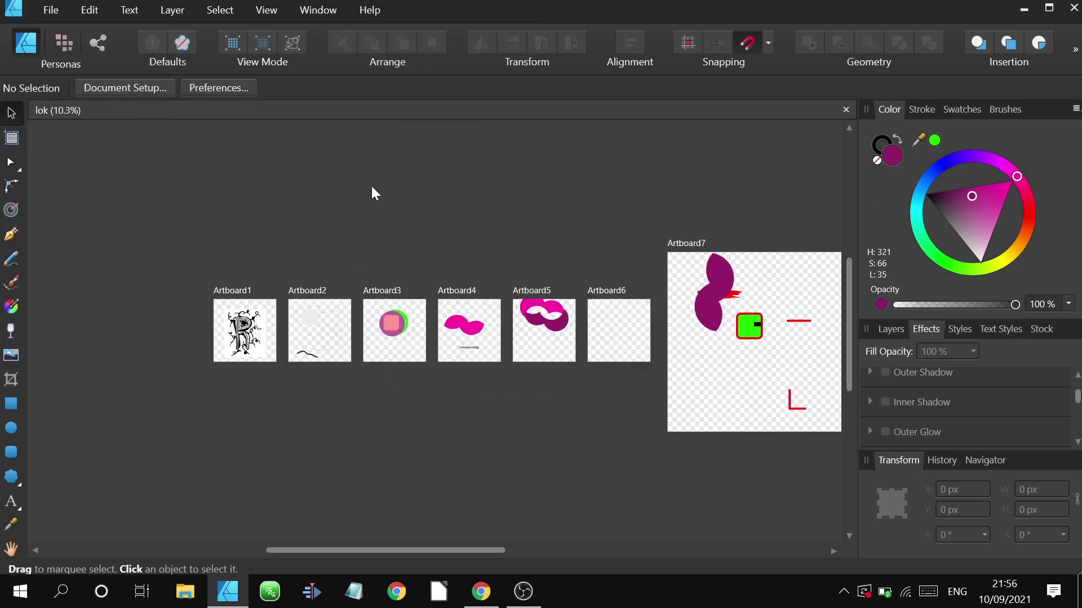
Open the export settings and set the export area to Artboard1.
{"action": "left_click", "coordinate": [52, 10]}
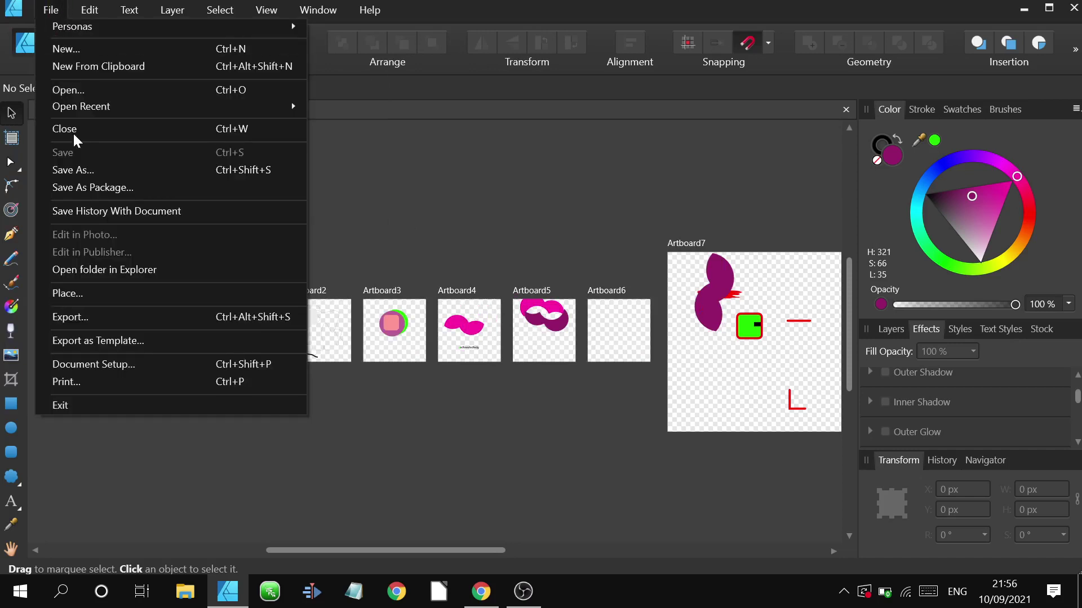
{"action": "left_click", "coordinate": [97, 318]}
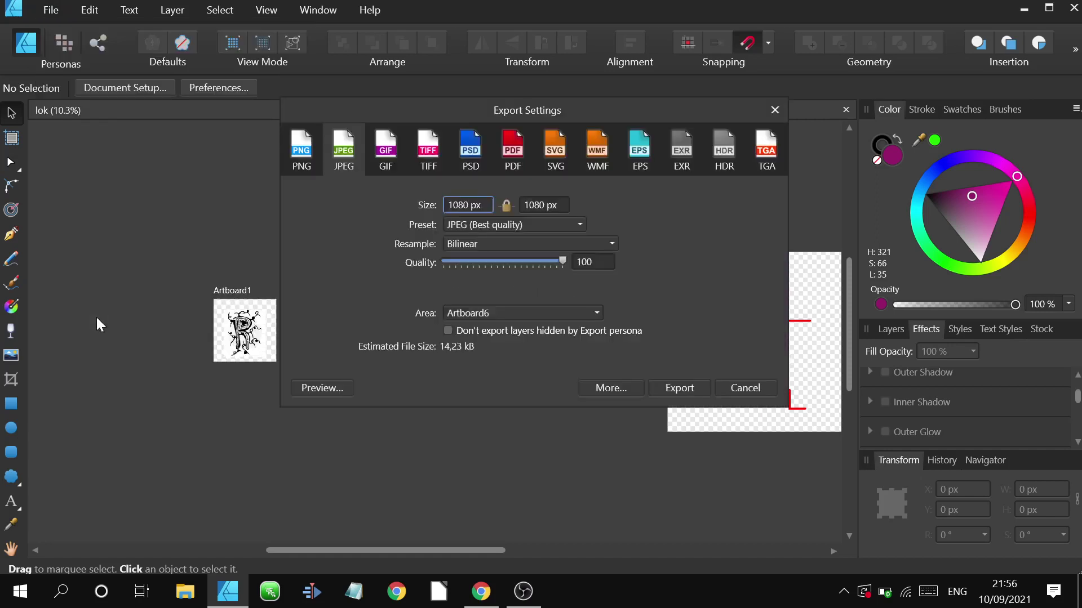
{"action": "left_click", "coordinate": [521, 313]}
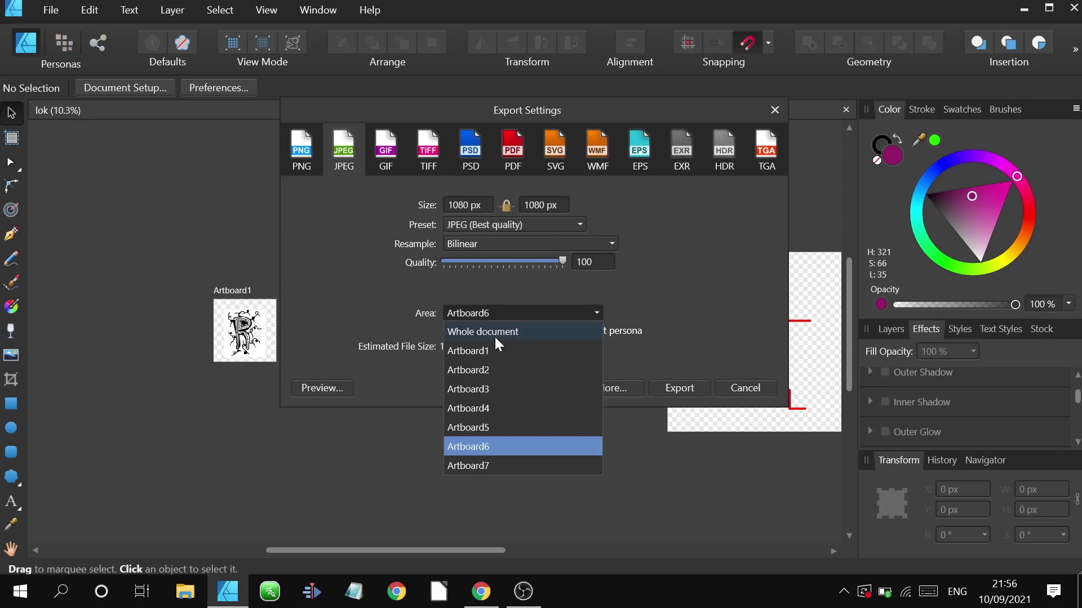
{"action": "left_click", "coordinate": [482, 351]}
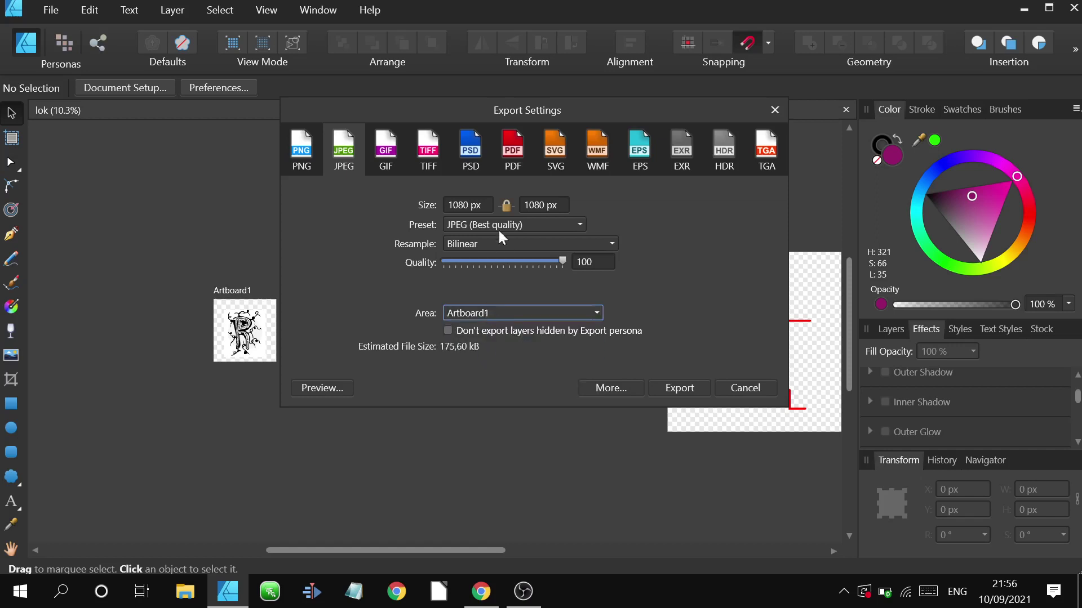
Look through the export options of each file format, from PNG, JPEG and GIF through to HDR and TGA.
{"action": "left_click", "coordinate": [294, 145]}
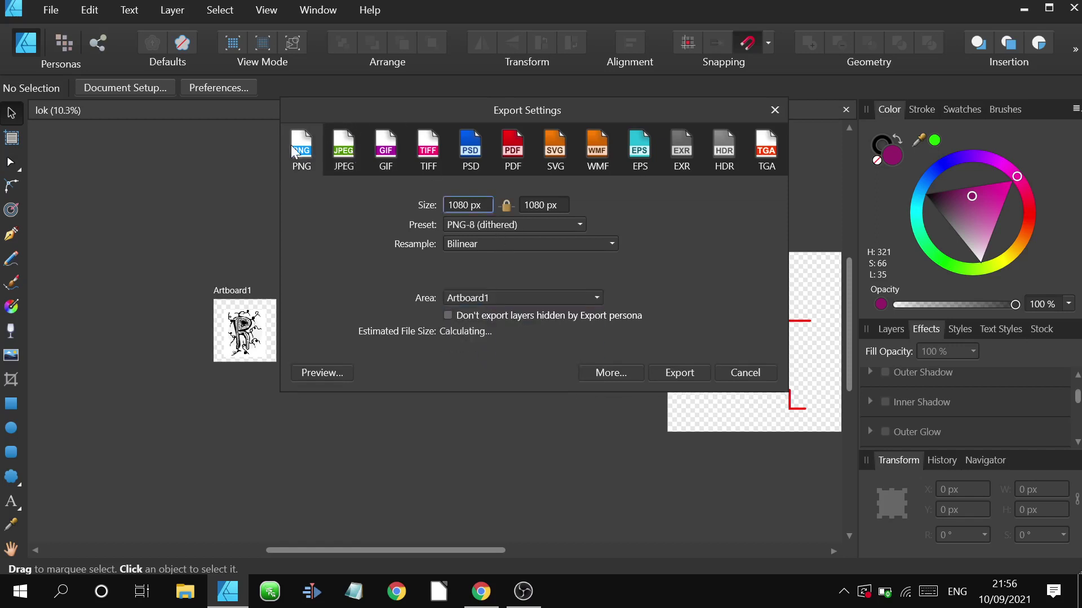
{"action": "left_click", "coordinate": [343, 151]}
{"action": "left_click", "coordinate": [380, 152]}
{"action": "left_click", "coordinate": [433, 153]}
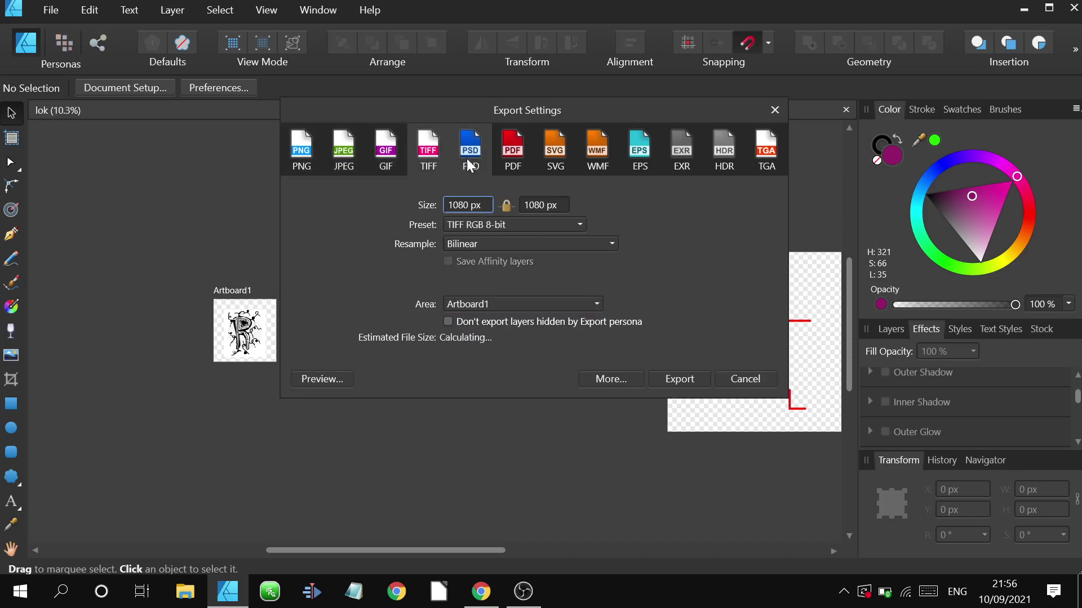
{"action": "left_click", "coordinate": [474, 164]}
{"action": "left_click", "coordinate": [510, 161]}
{"action": "left_click", "coordinate": [555, 160]}
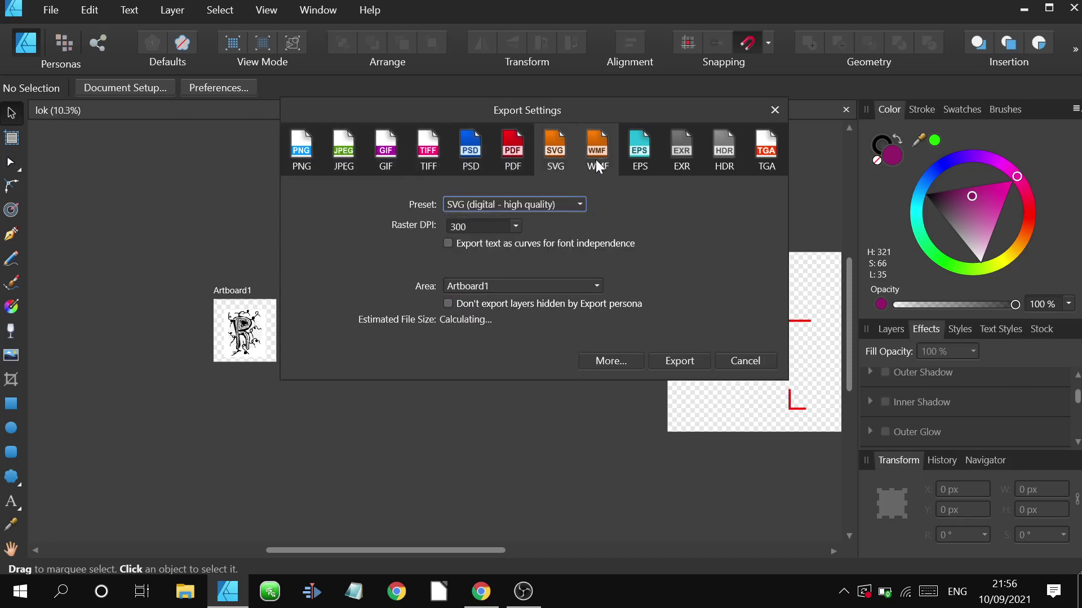
{"action": "left_click", "coordinate": [596, 160]}
{"action": "left_click", "coordinate": [645, 164]}
{"action": "left_click", "coordinate": [683, 163]}
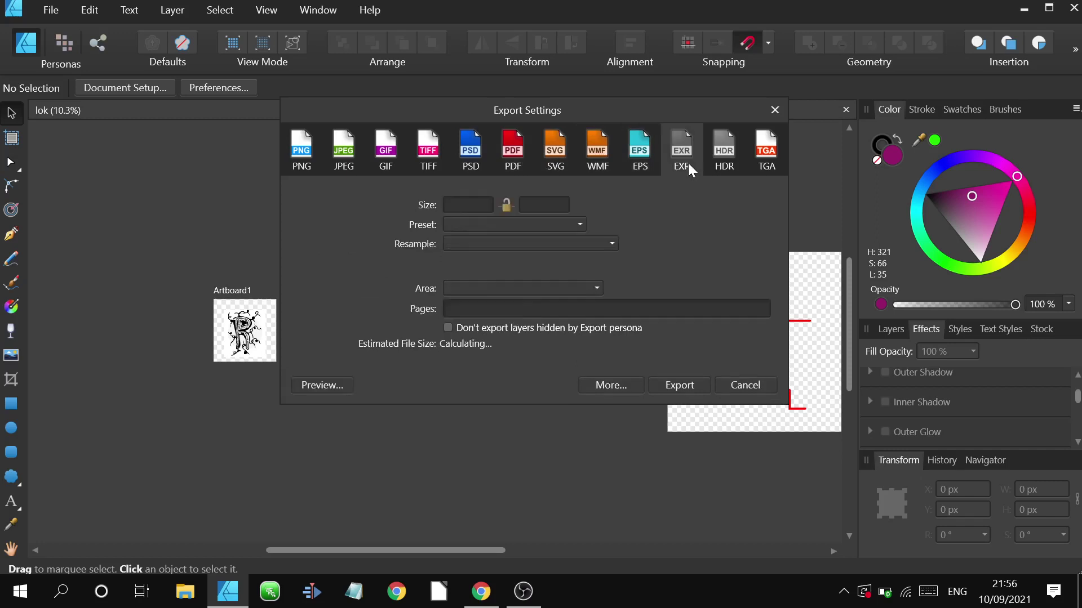
{"action": "left_click", "coordinate": [733, 163]}
{"action": "left_click", "coordinate": [766, 160]}
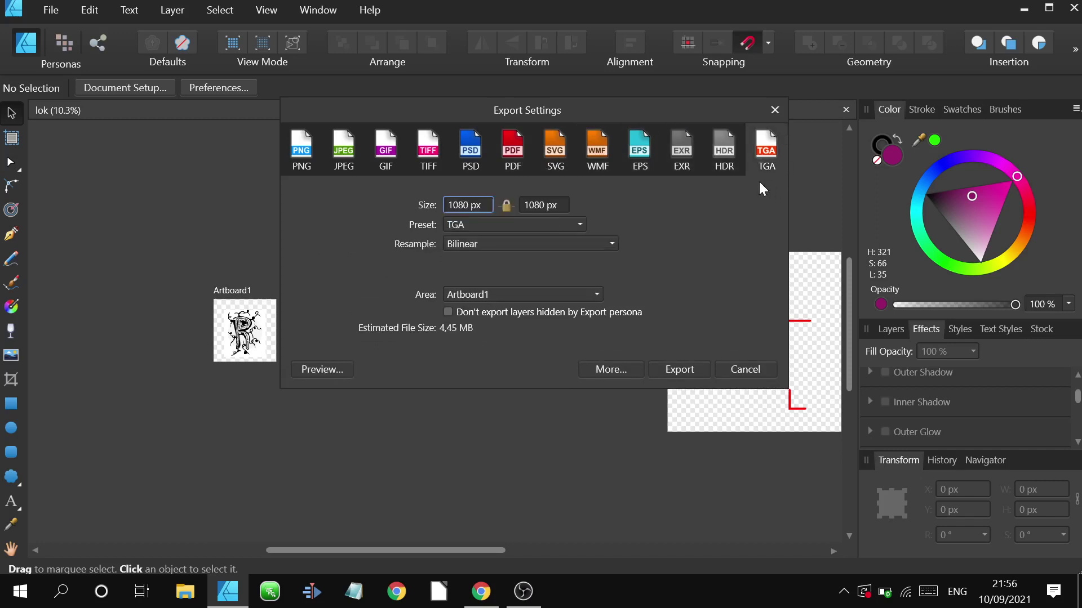
Try an SVG export of Artboard1 with the SVG (digital - high quality) preset, and close the file save dialog.
{"action": "left_click", "coordinate": [557, 166]}
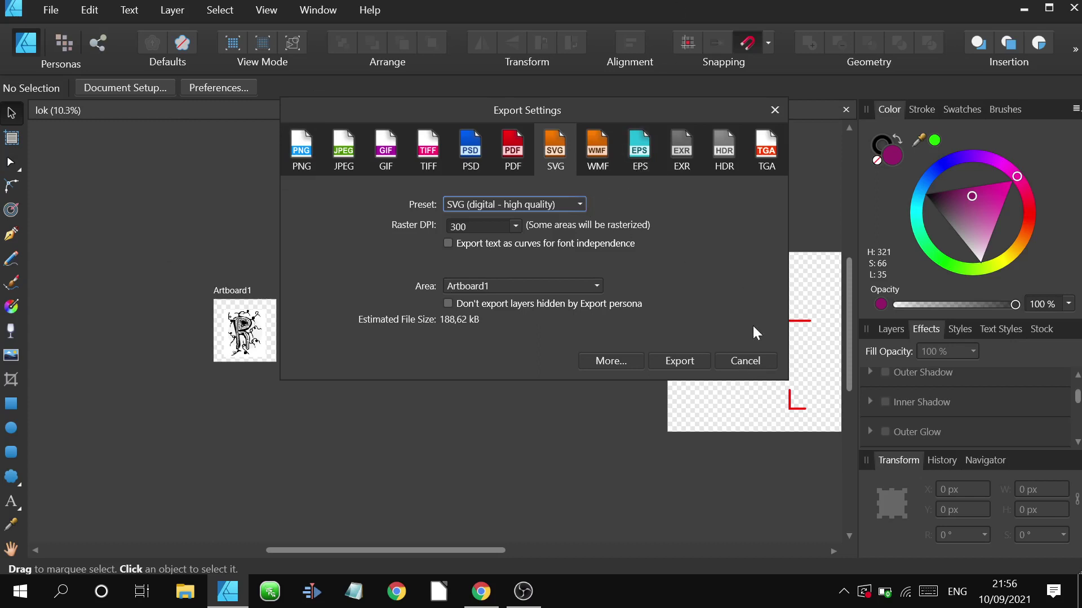
{"action": "left_click", "coordinate": [679, 360]}
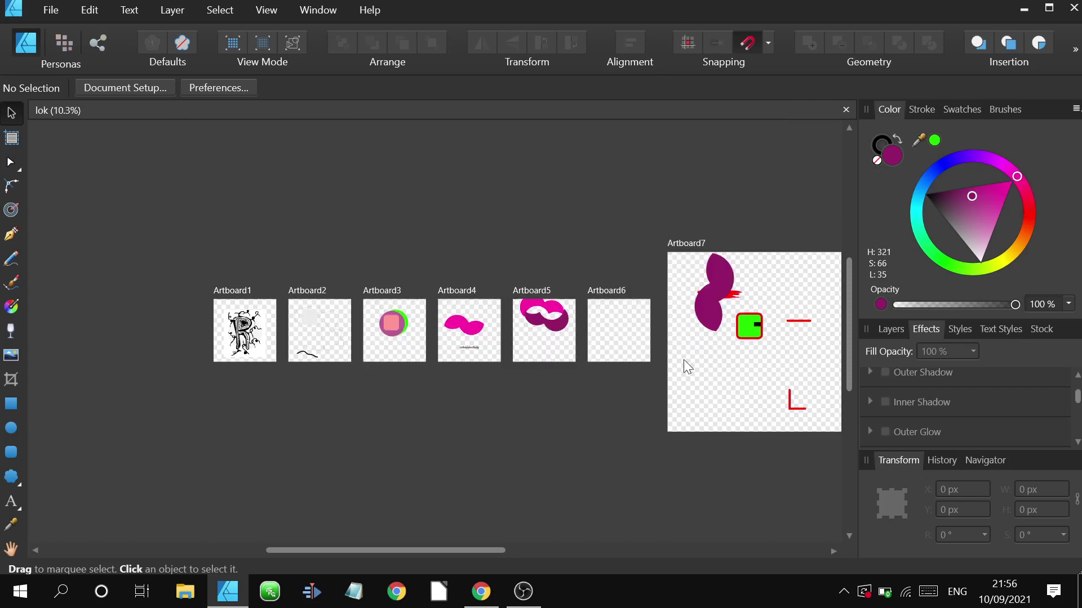
{"action": "left_click", "coordinate": [410, 371]}
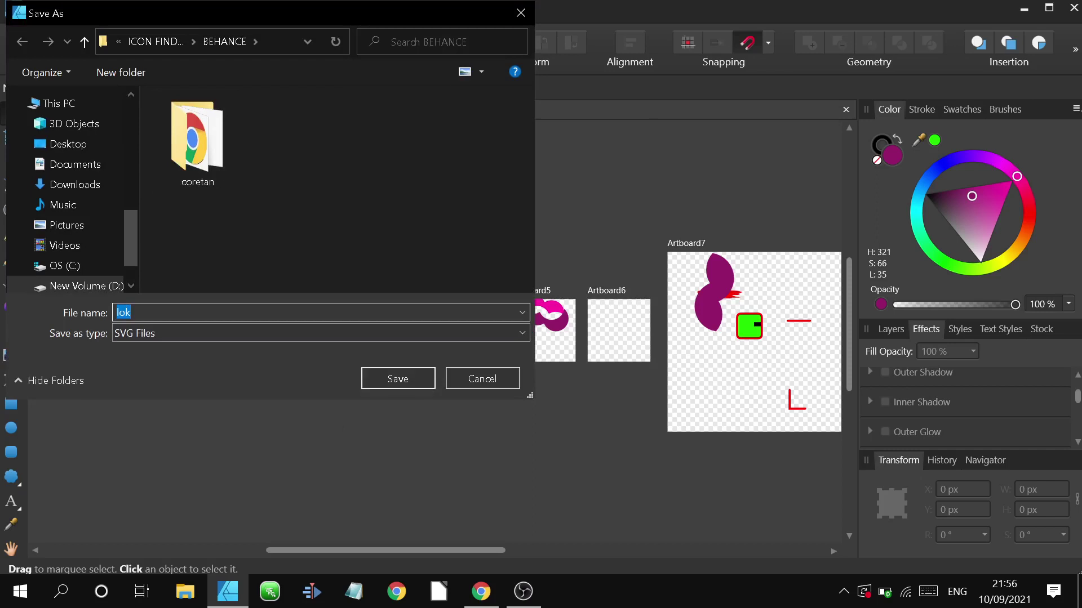
{"action": "left_click", "coordinate": [518, 25]}
{"action": "right_click", "coordinate": [432, 160]}
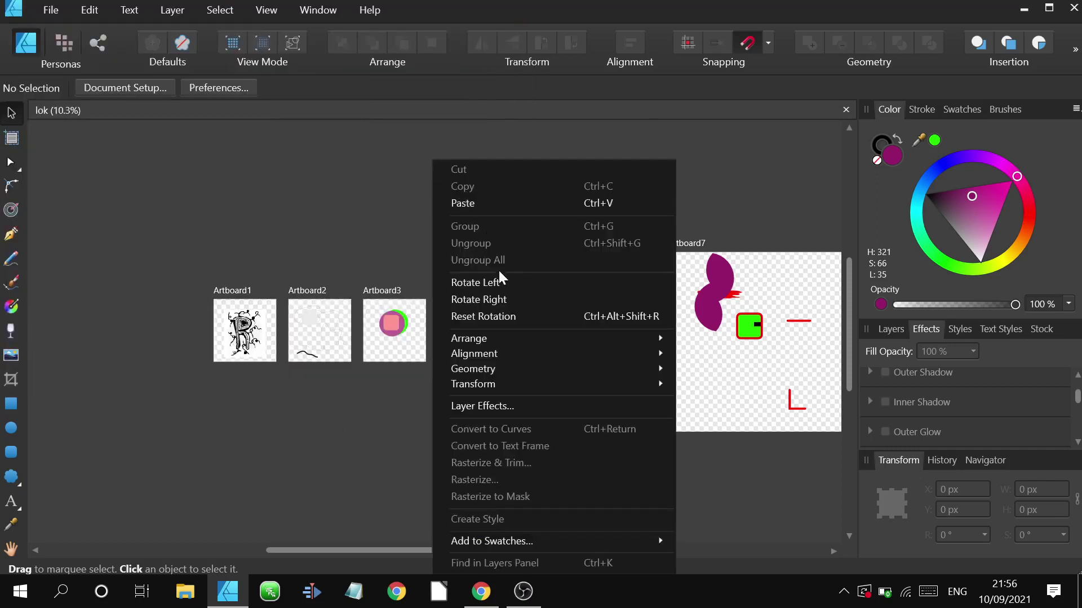
{"action": "left_click", "coordinate": [373, 164]}
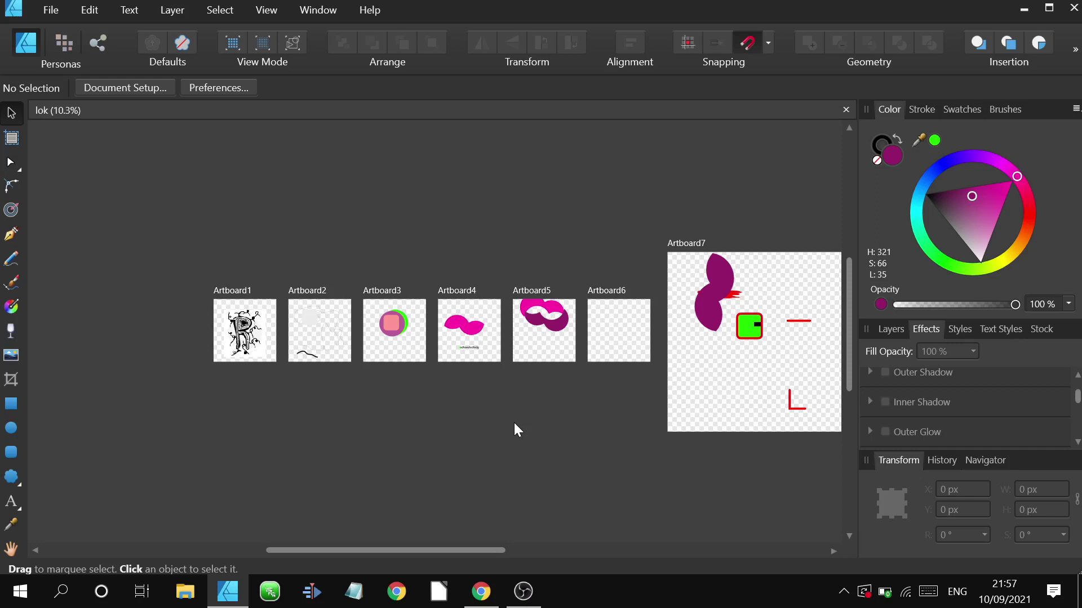
{"action": "left_click", "coordinate": [524, 591]}
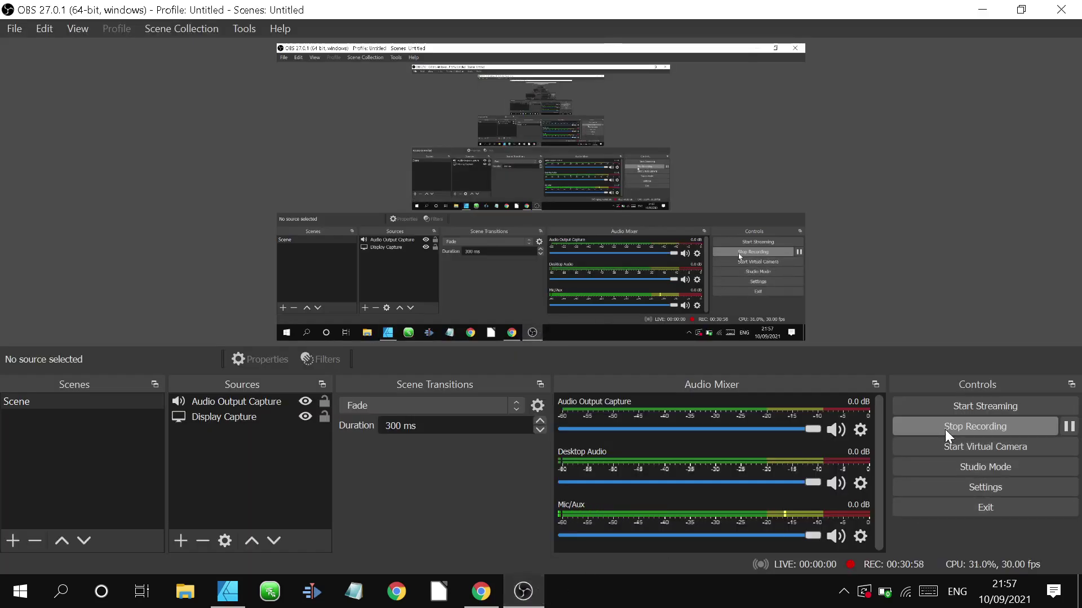